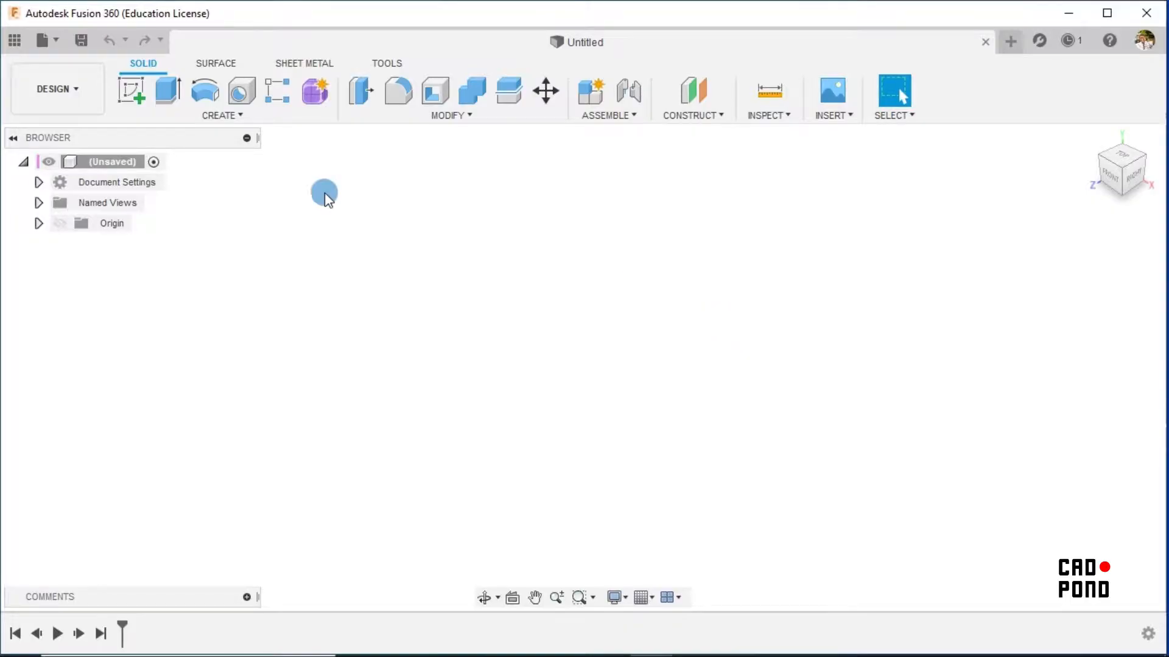
Browse the project list, open the X-BOX Series X Controller project to view its folders, and close the data view.
left_click(15, 40)
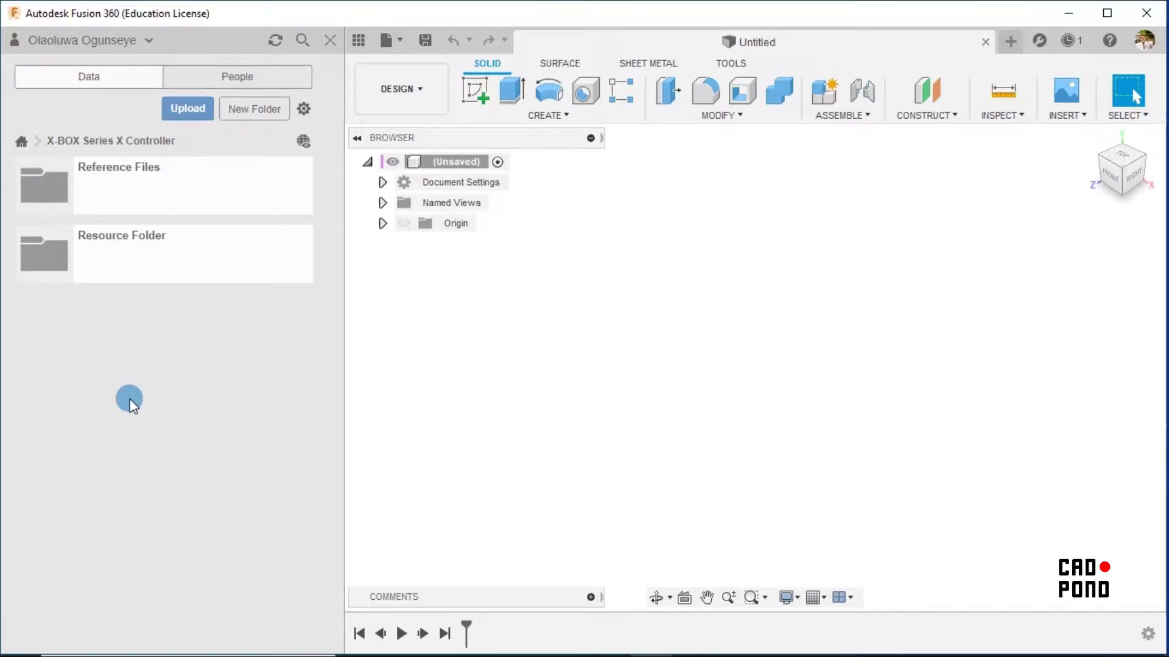
left_click(21, 141)
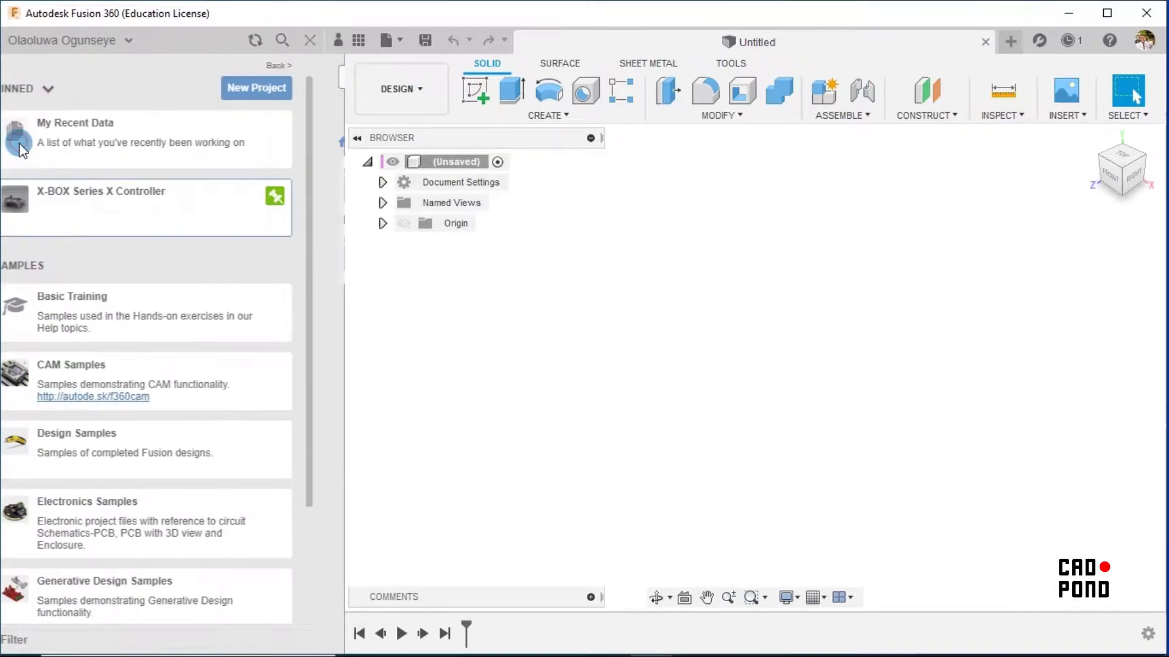
left_click(113, 193)
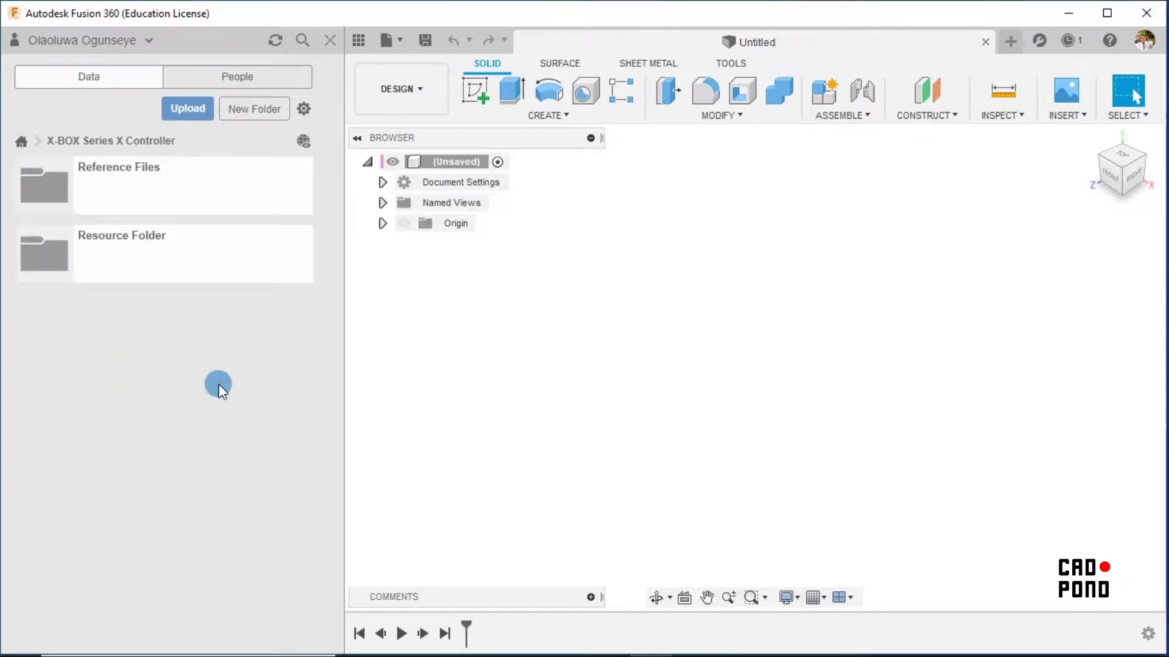
left_click(330, 42)
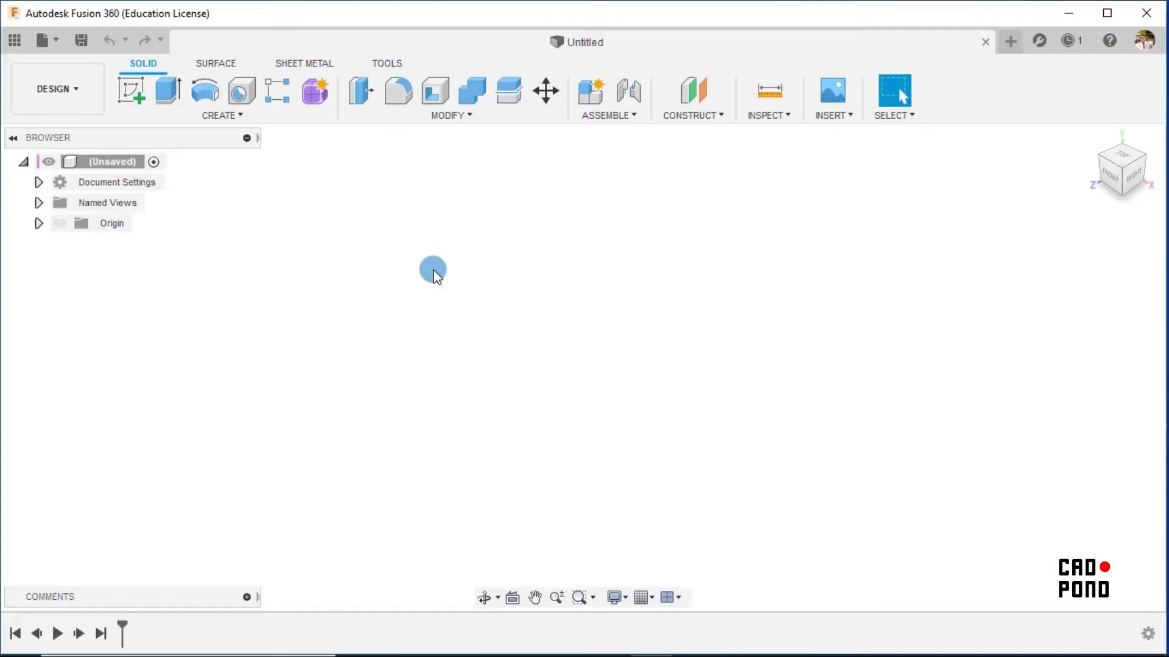
Check the active unit type in the document settings and its available options, and leave without applying a change.
left_click(38, 182)
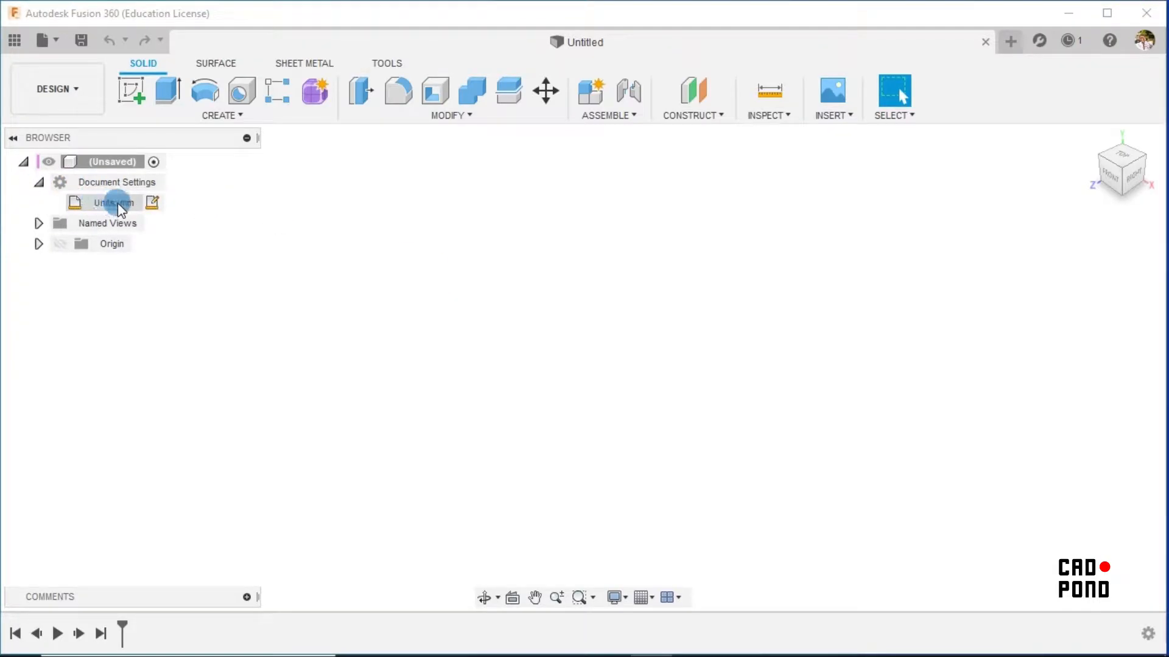
left_click(151, 202)
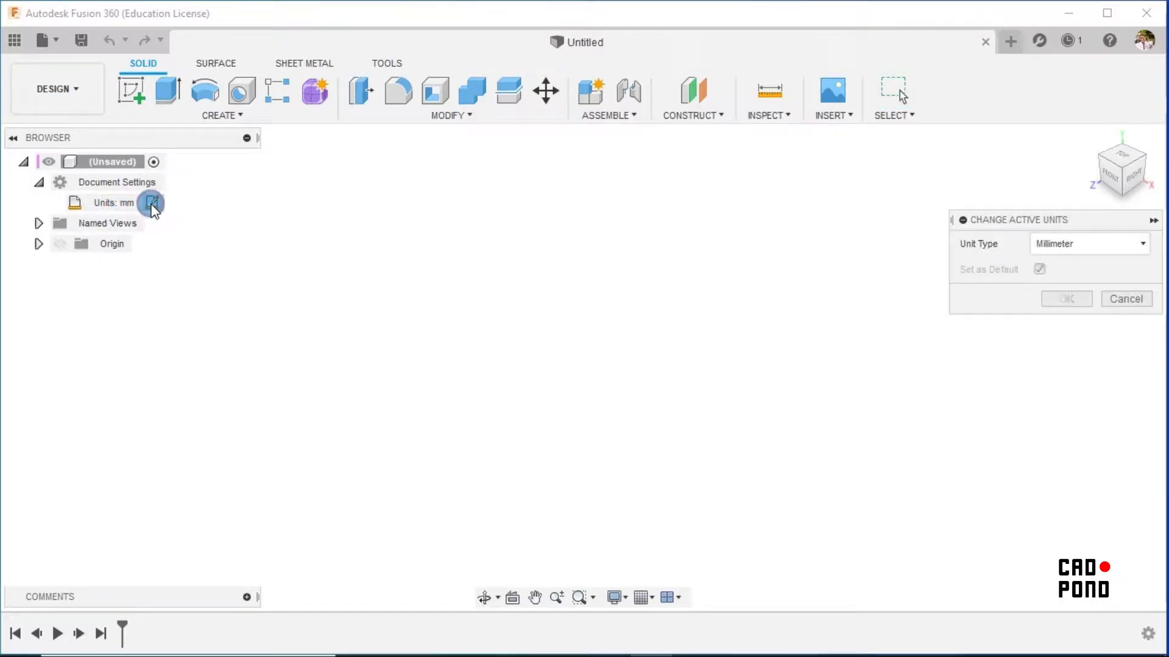
left_click(1142, 245)
left_click(1070, 285)
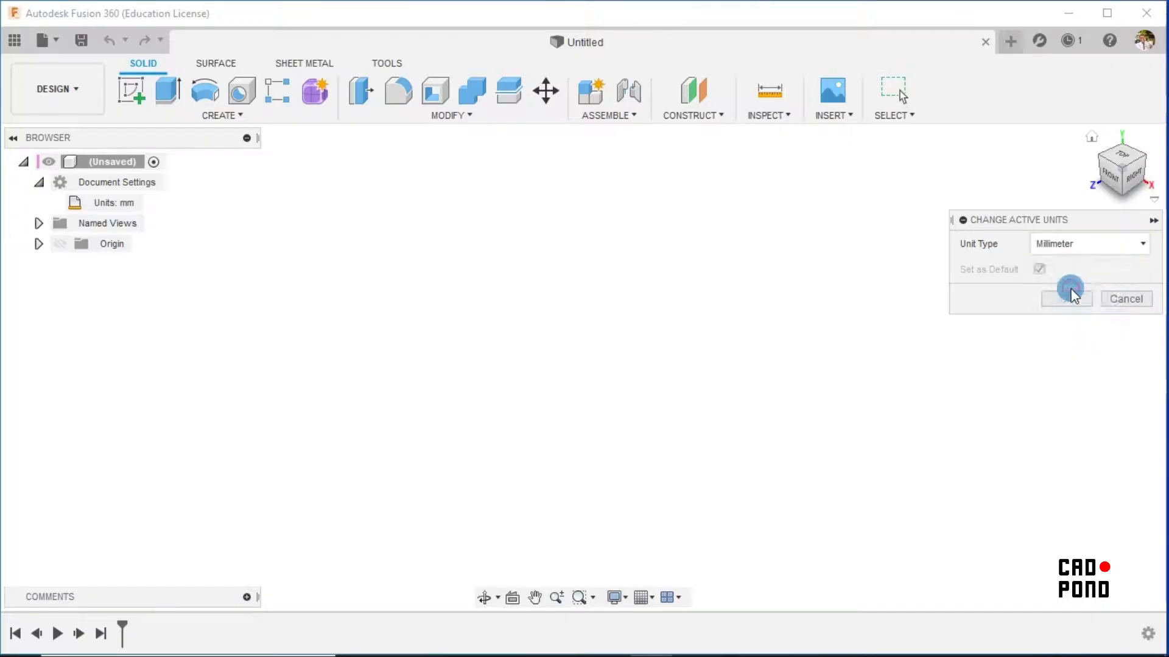
left_click(1047, 246)
left_click(1106, 299)
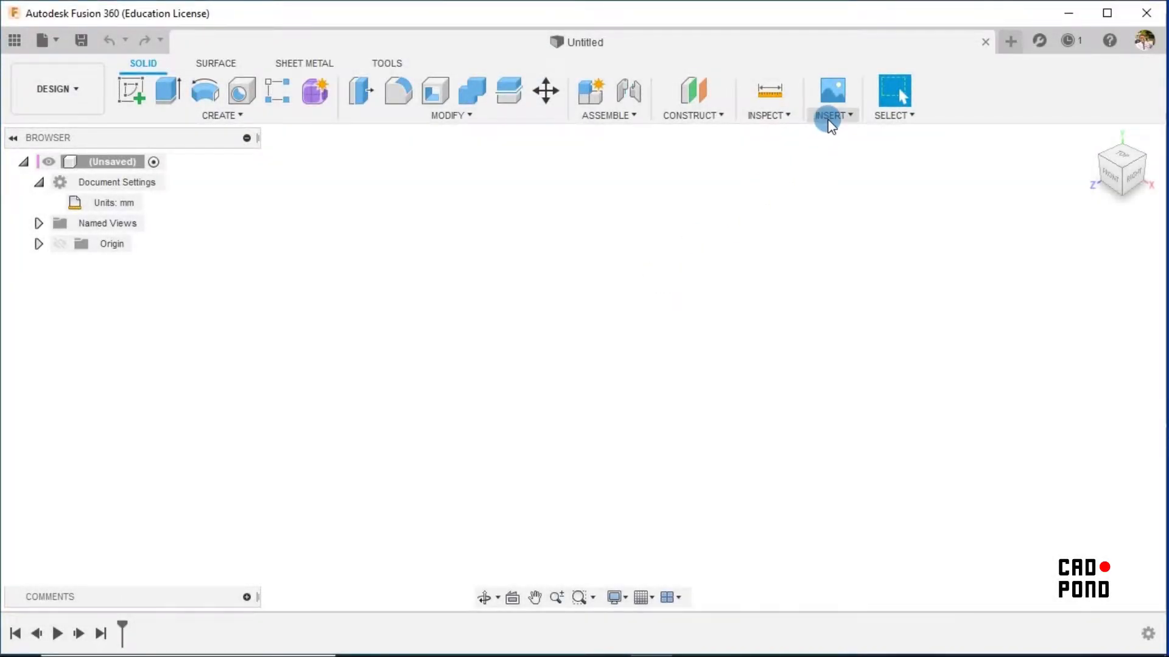
Start inserting a canvas using image 7 from the Reference Files folder of the X-BOX Series X Controller project.
left_click(831, 118)
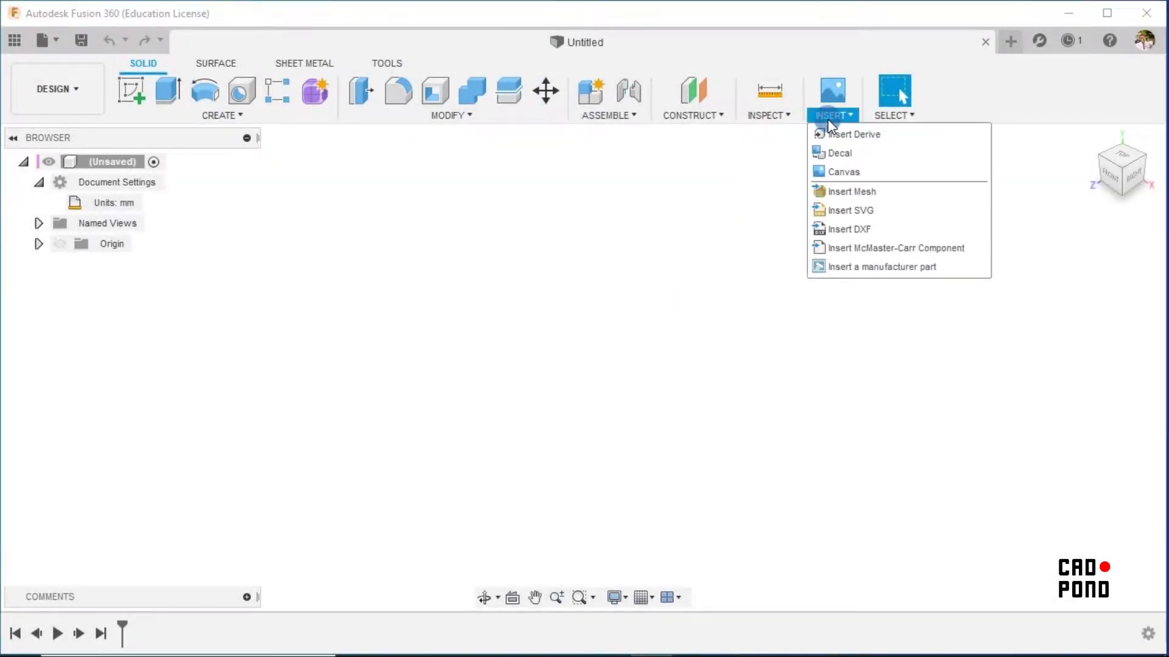
left_click(833, 172)
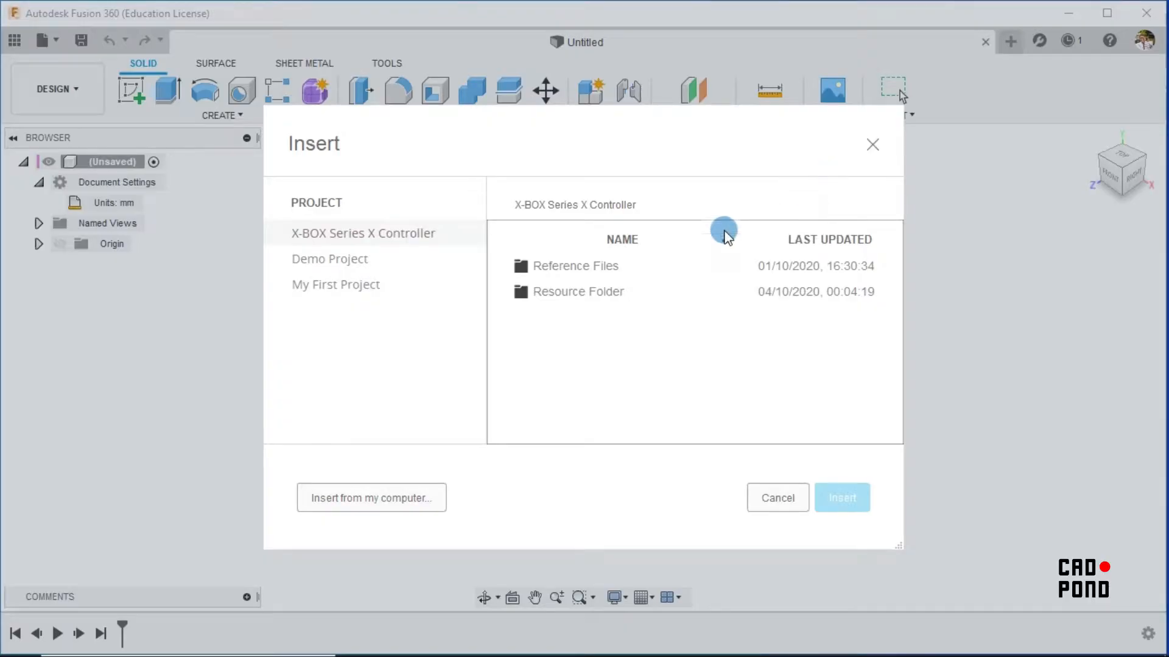
double_click(611, 266)
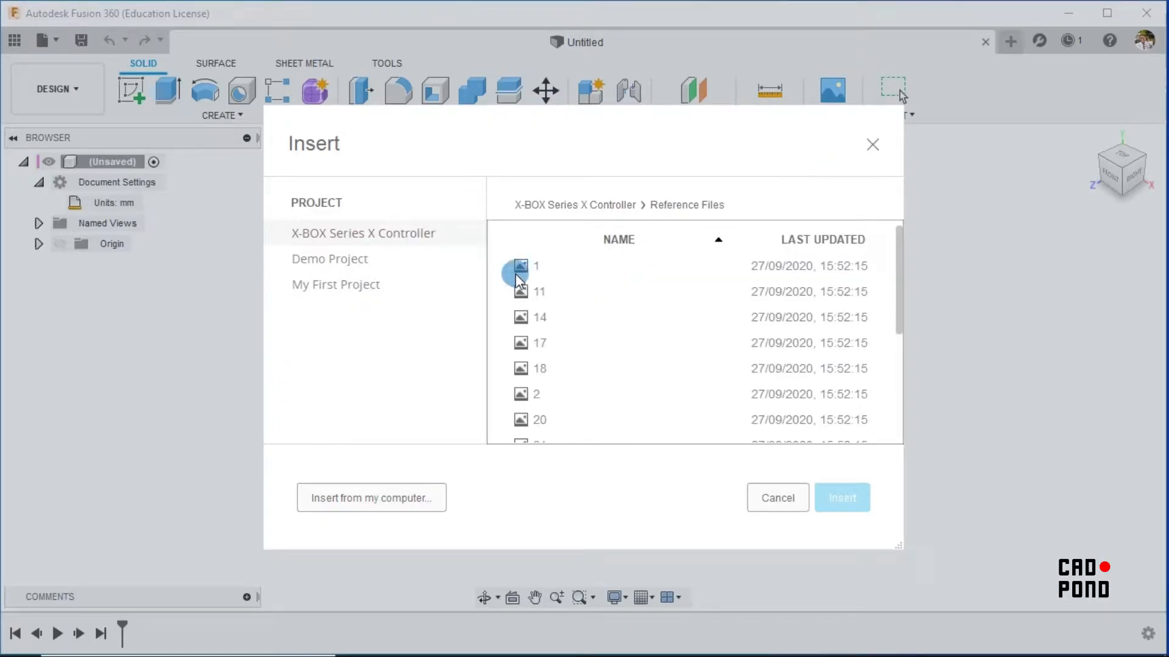
scroll(528, 298, "down", 3)
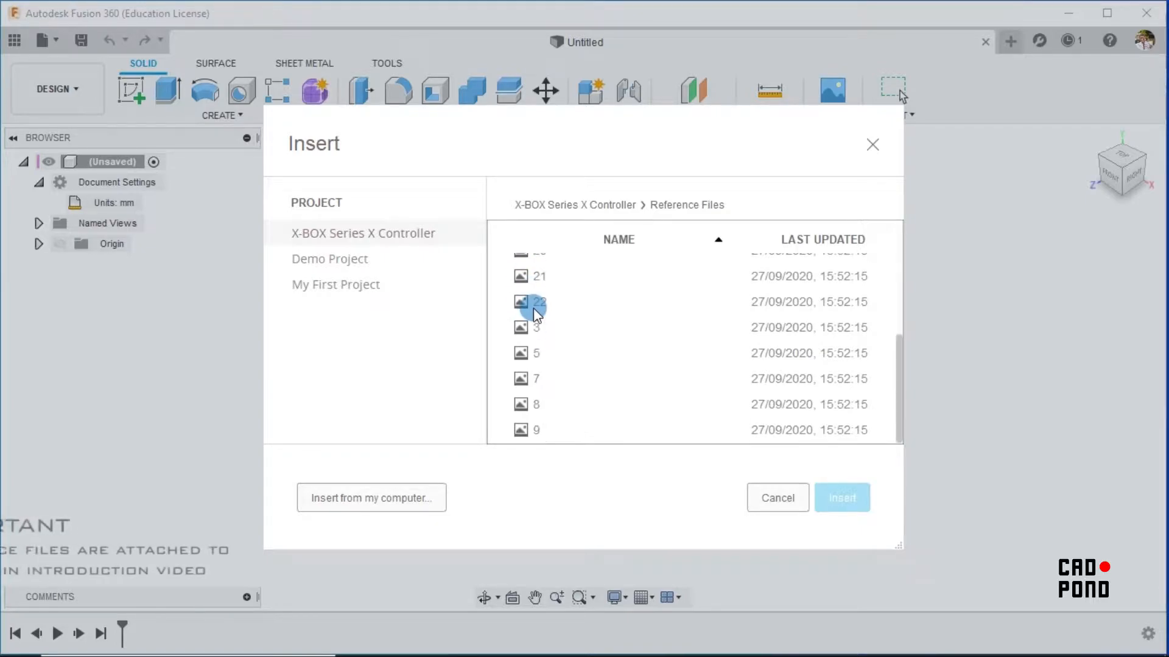
left_click(527, 379)
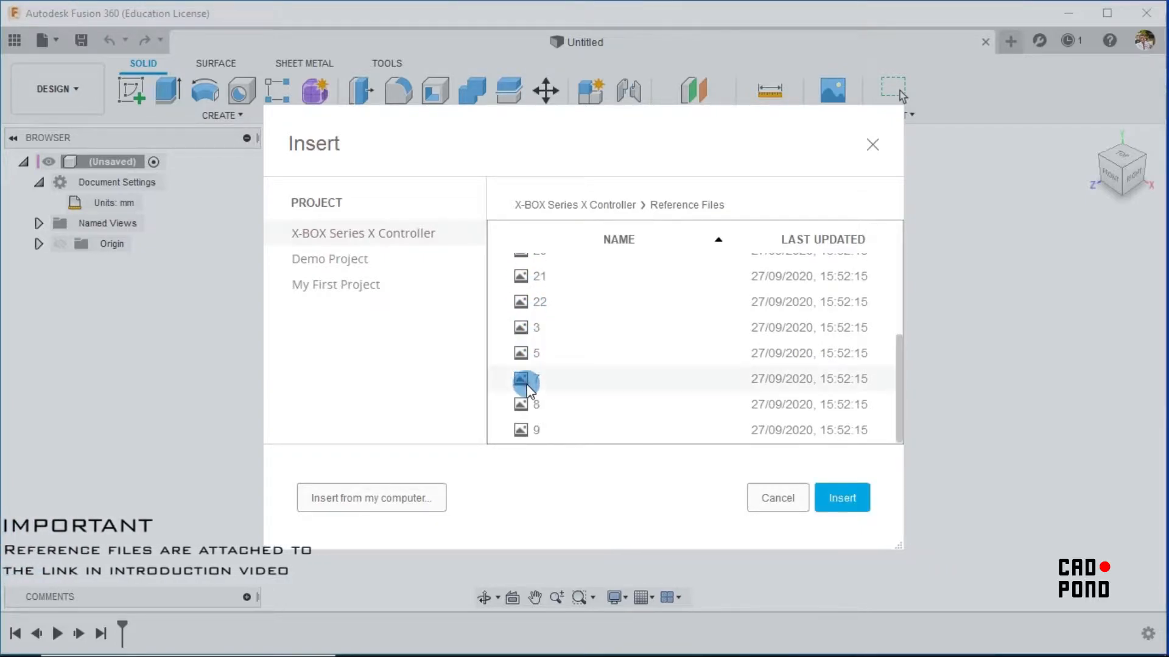
left_click(839, 503)
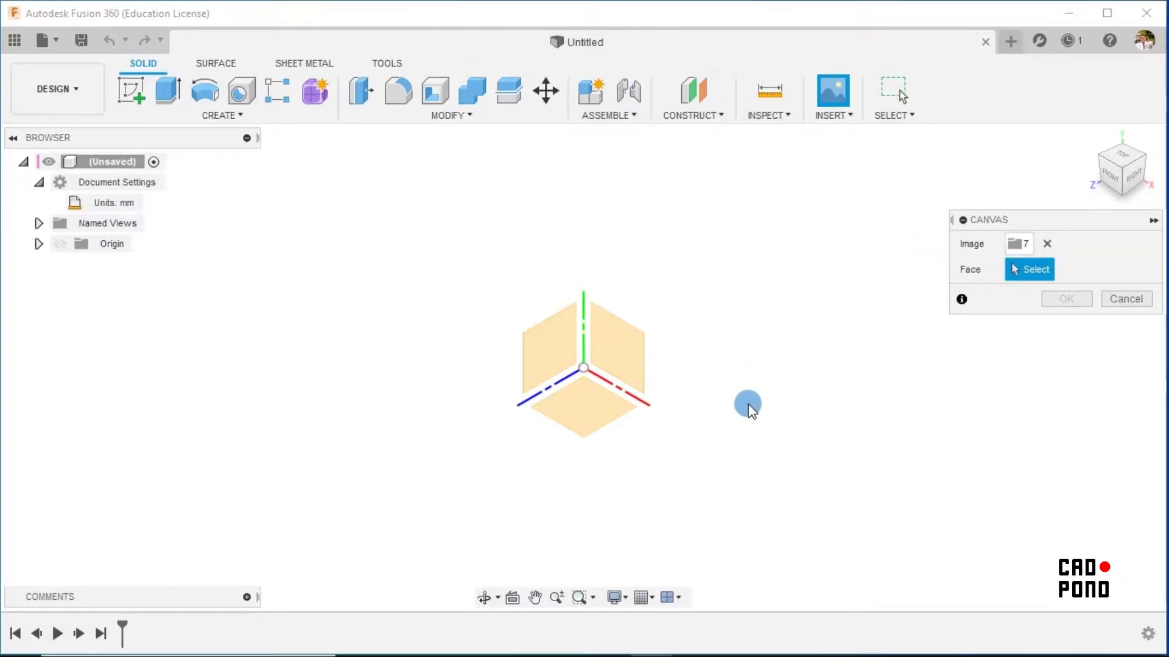
Place the controller image on the horizontal origin plane with a Z angle of 180 degrees and create the canvas.
left_click(596, 411)
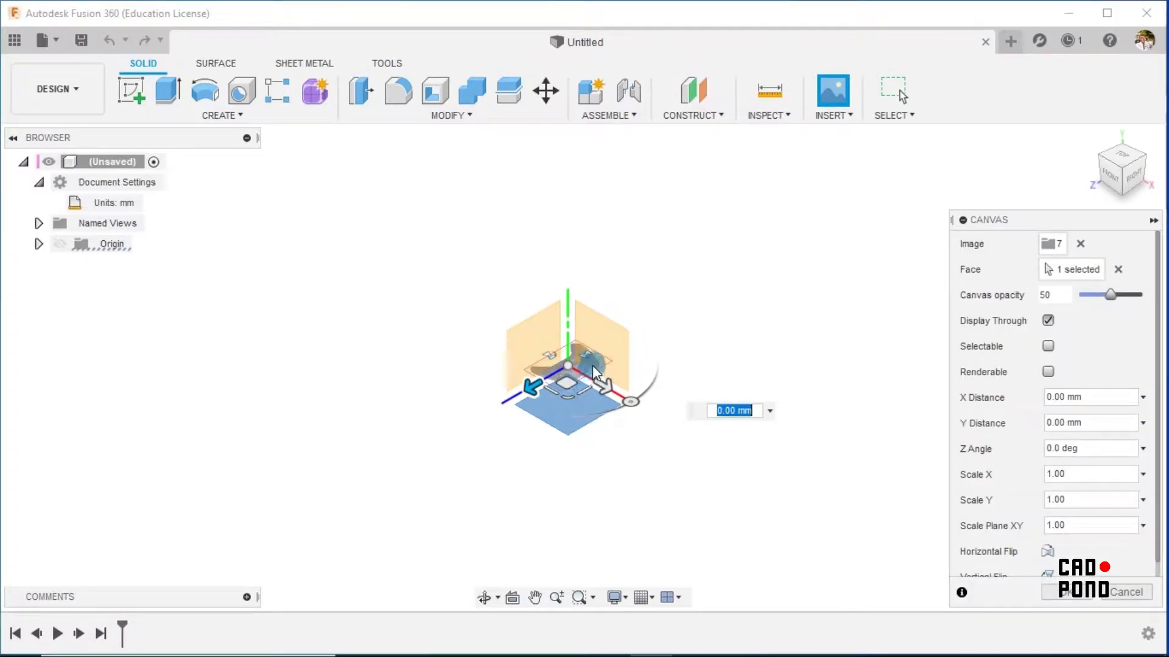
middle_click_drag(584, 356, 612, 389)
left_click_drag(651, 417, 484, 316)
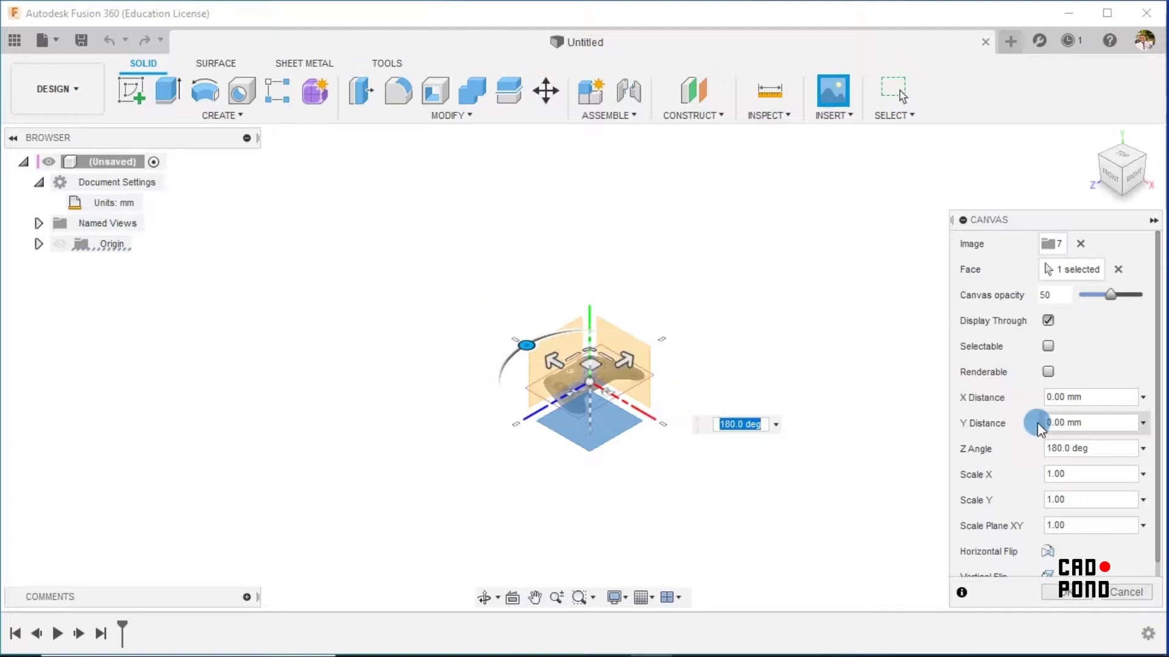
left_click(1099, 448)
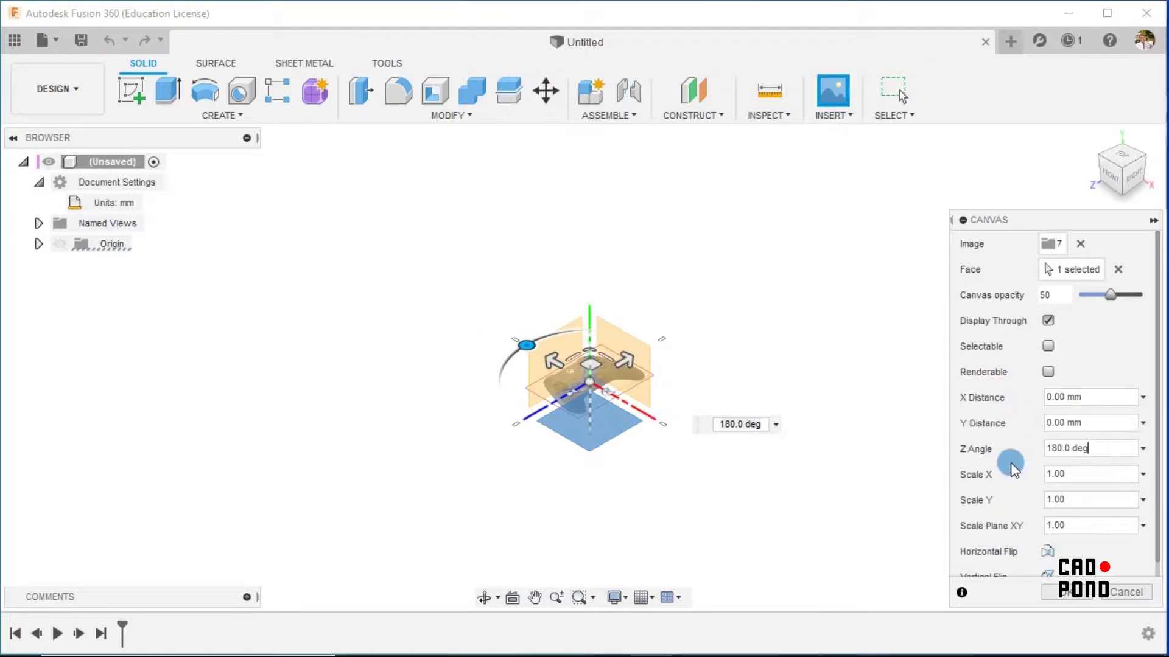
left_click(833, 478)
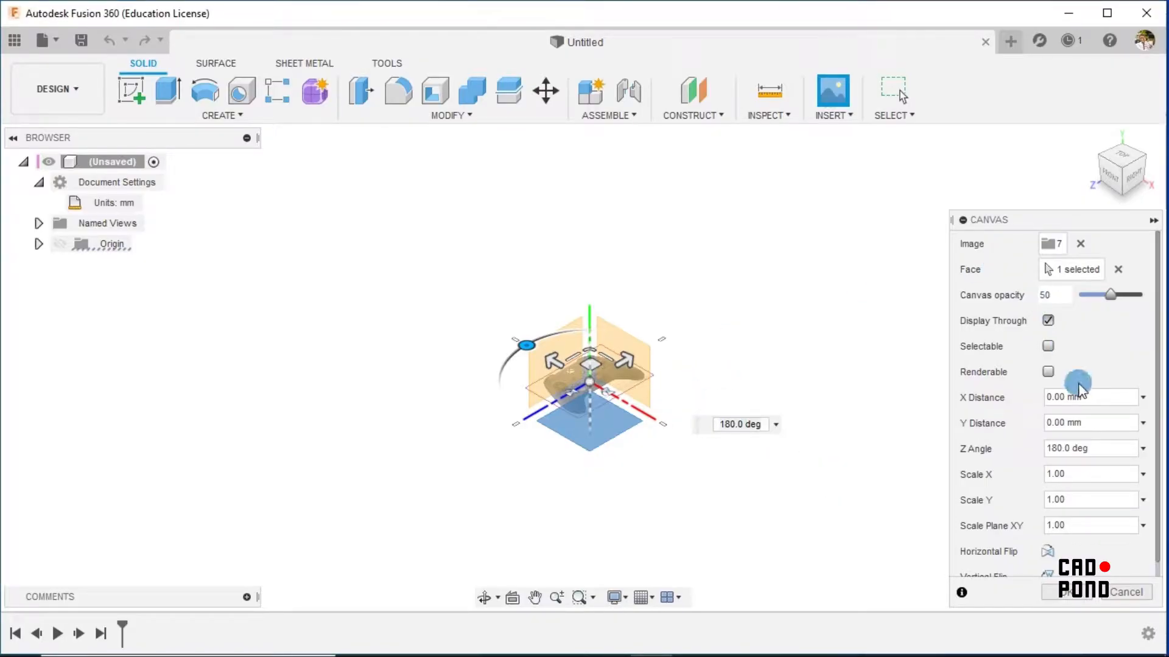
left_click(1065, 591)
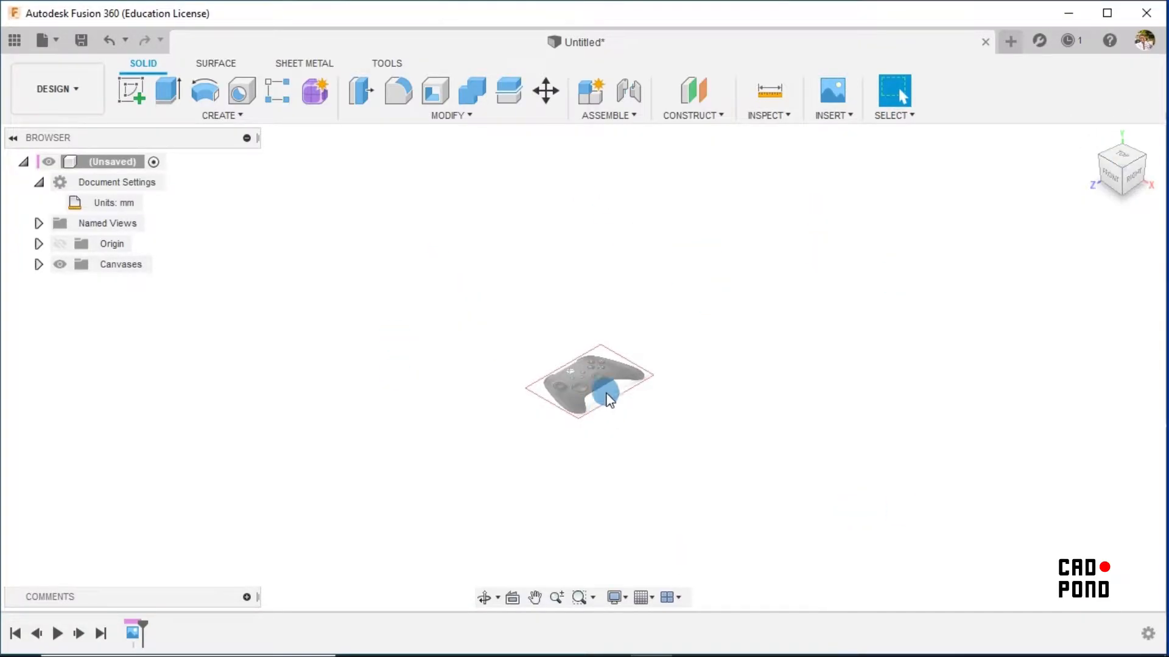
Rename the inserted controller canvas as Top Plane.
left_click(38, 264)
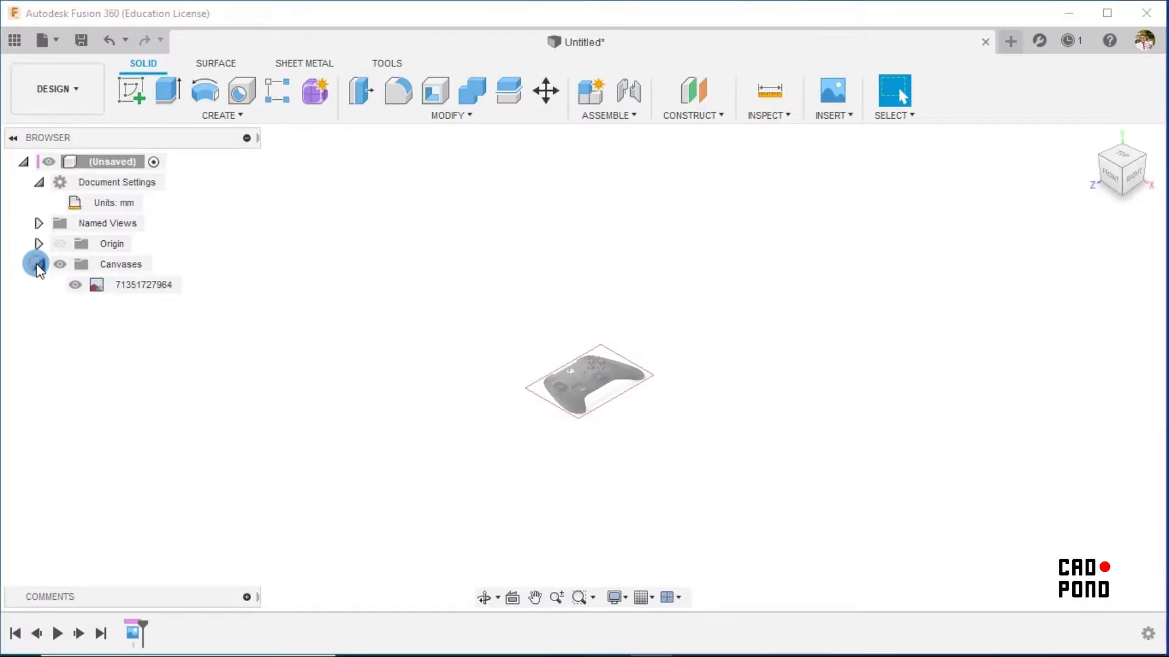
left_click(143, 285)
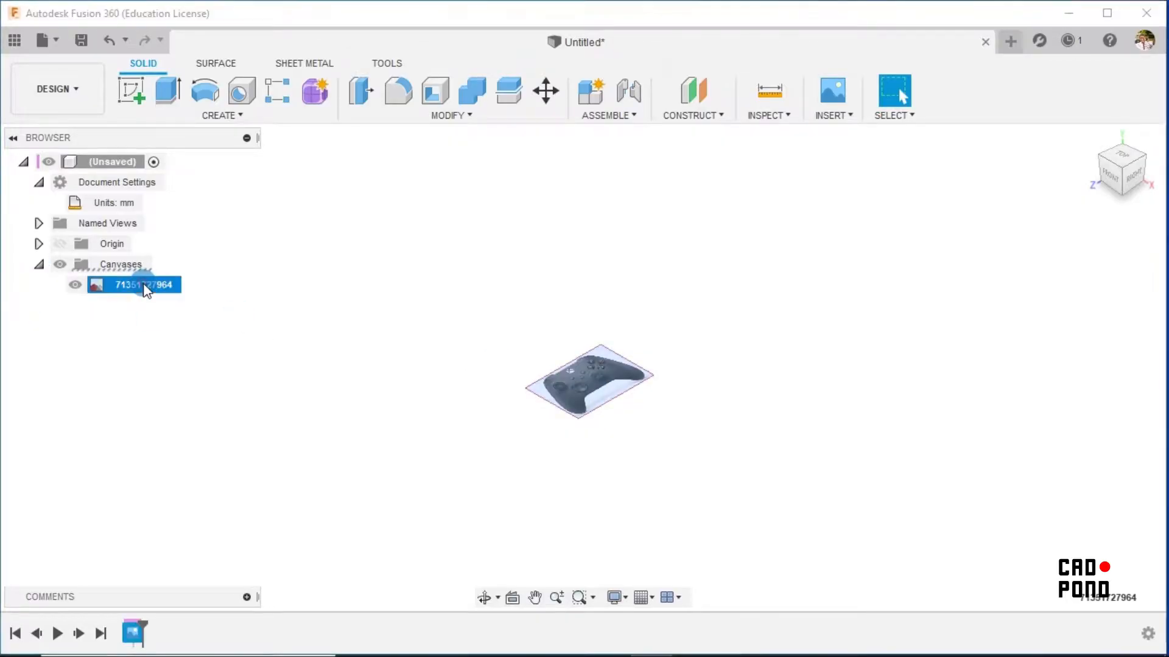
double_click(144, 285)
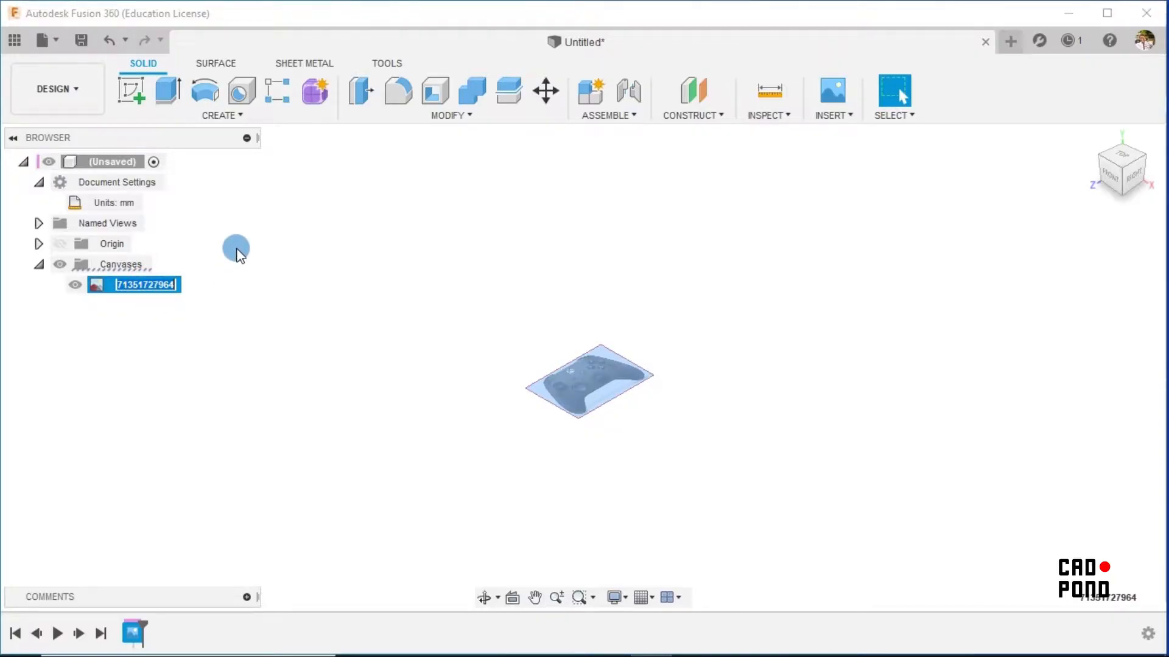
type("Top Plane")
left_click(263, 353)
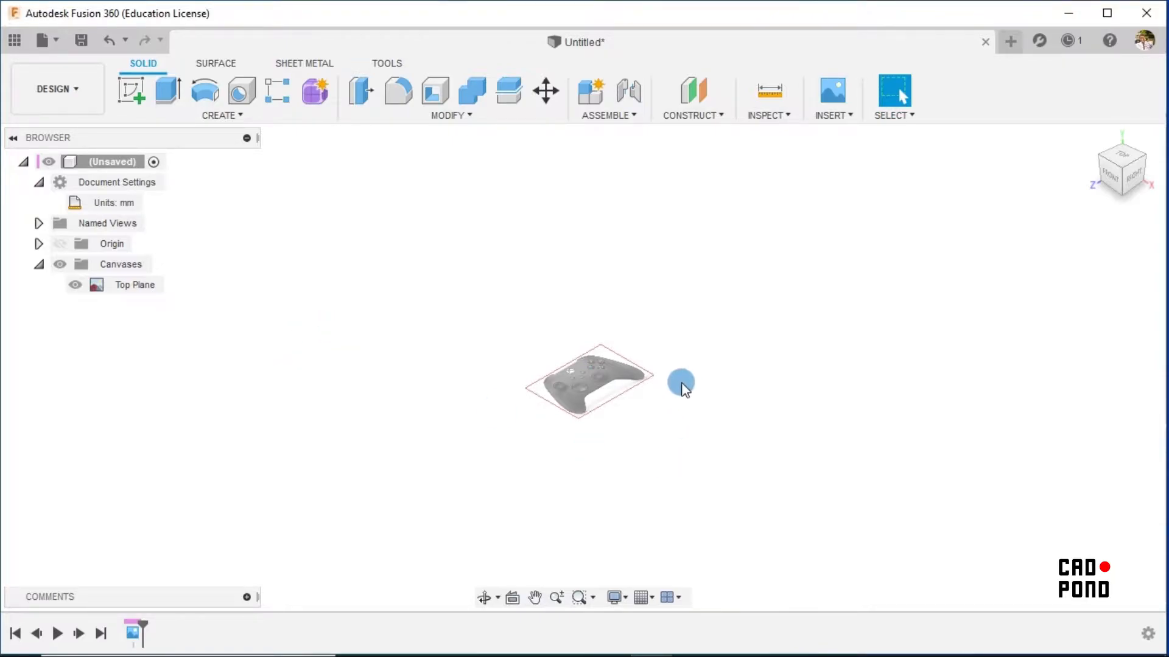
Edit the Top Plane canvas and rotate it by a Z angle of -90 degrees.
left_click(1122, 154)
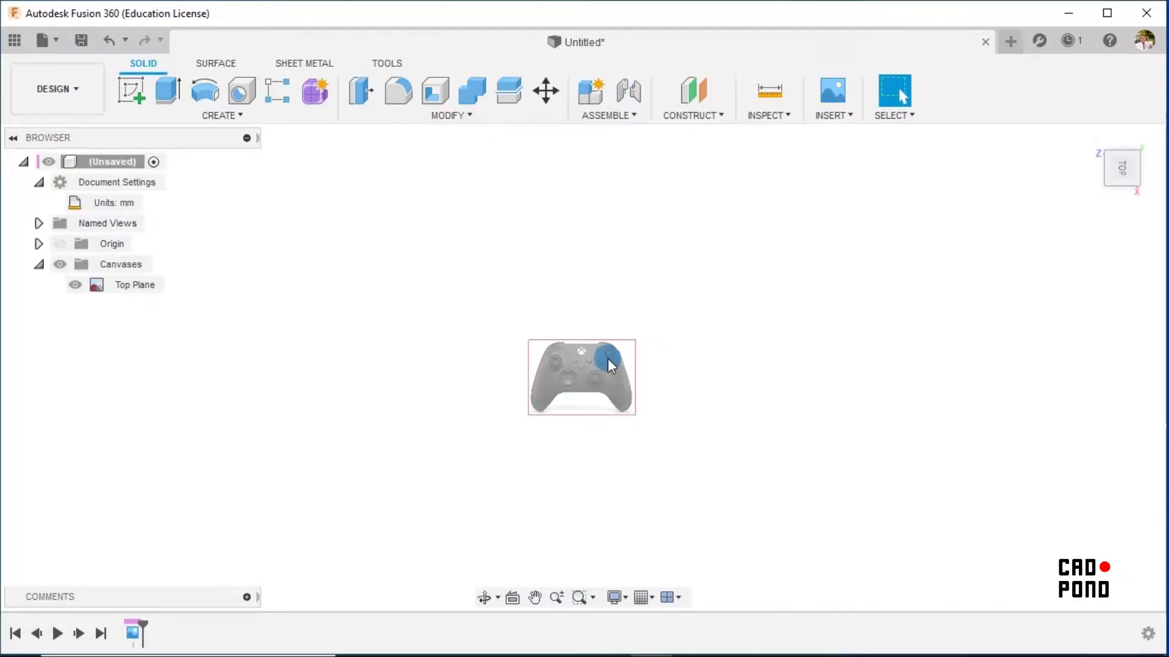
left_click(126, 286)
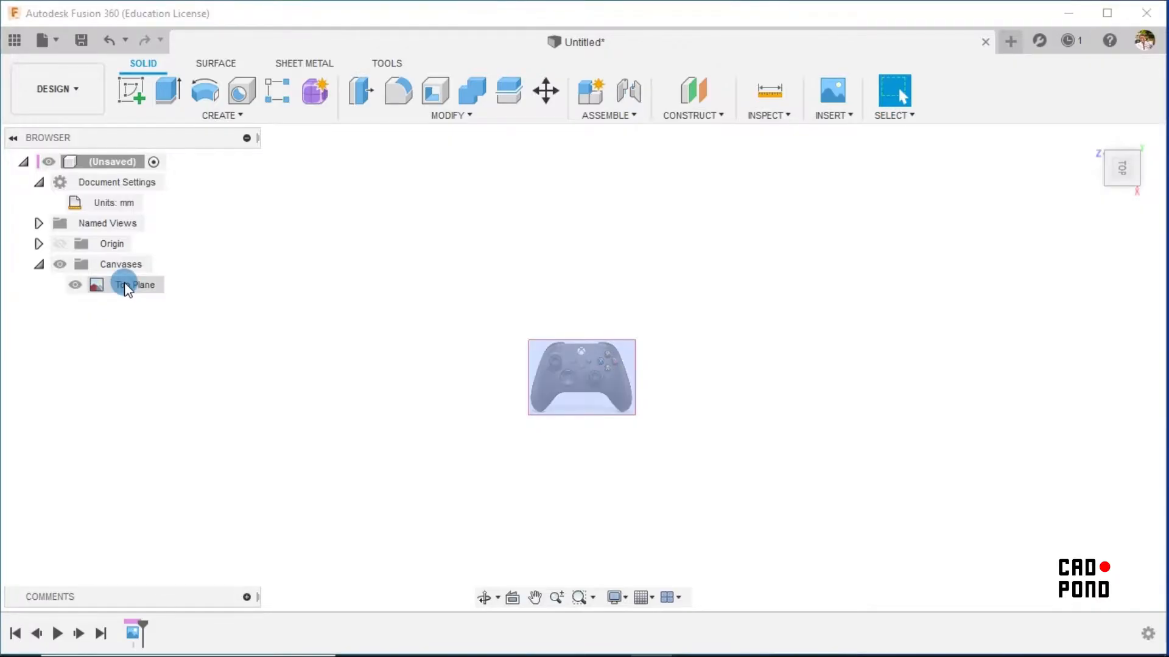
right_click(126, 287)
left_click(152, 317)
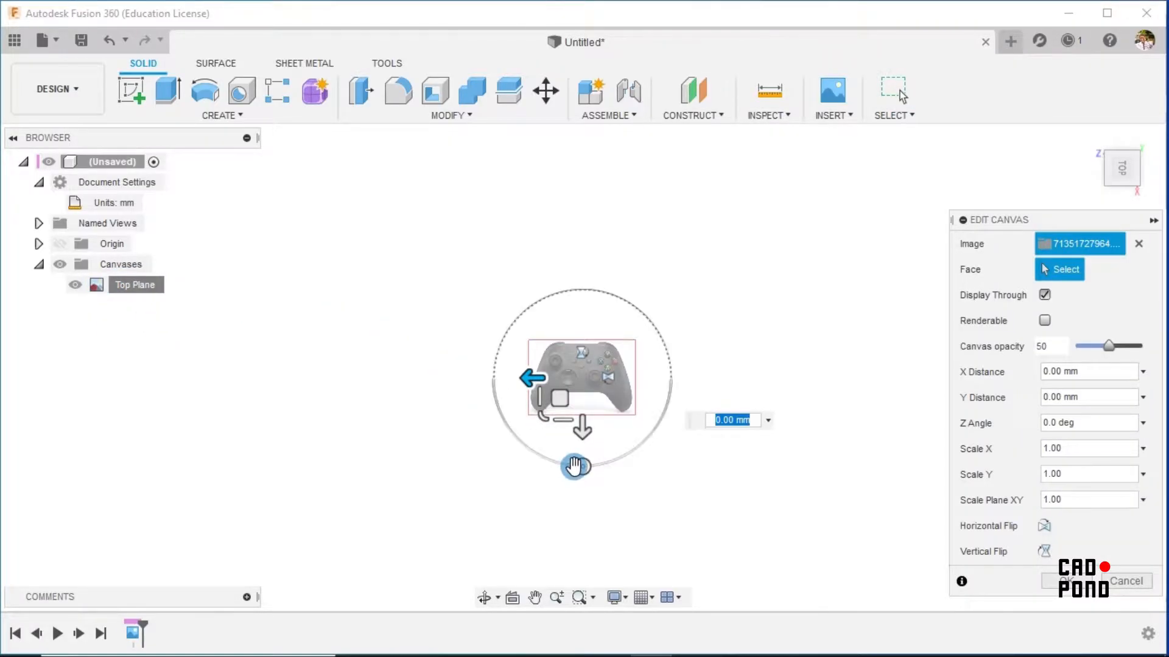
left_click_drag(574, 466, 407, 368)
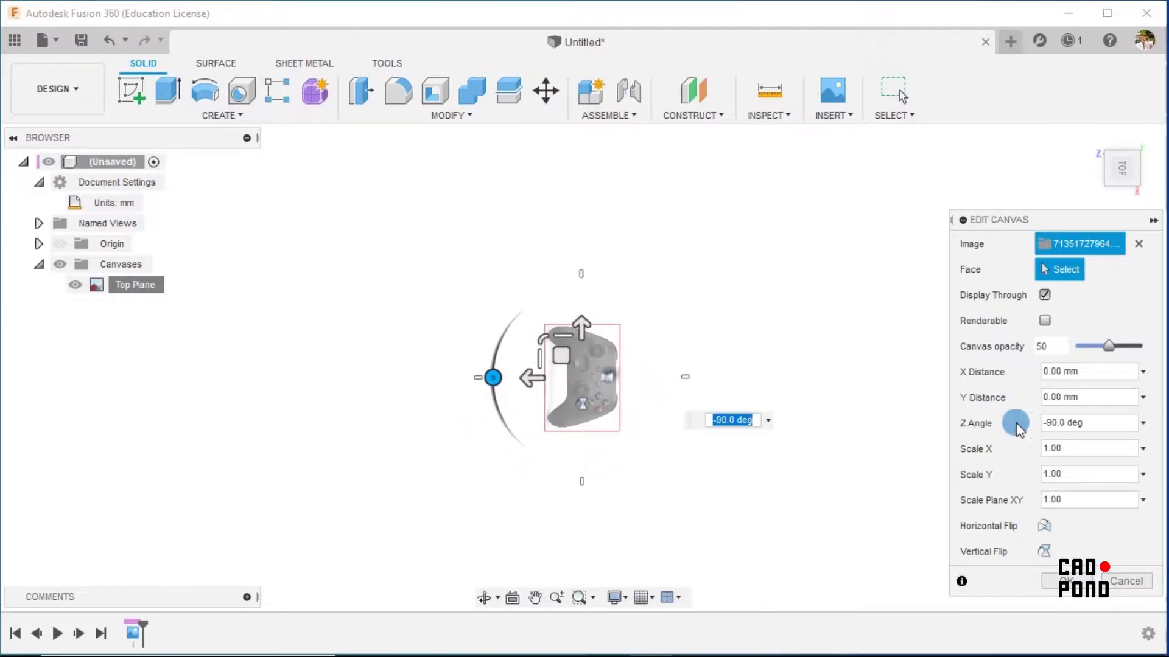
left_click(1068, 592)
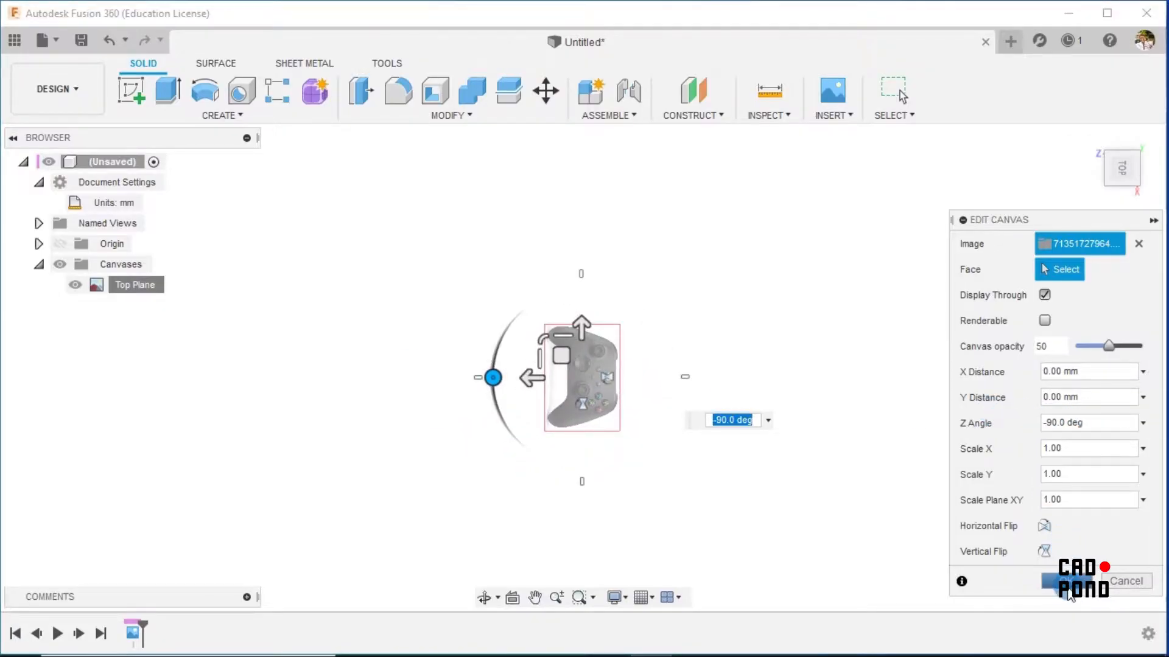
left_click(1069, 594)
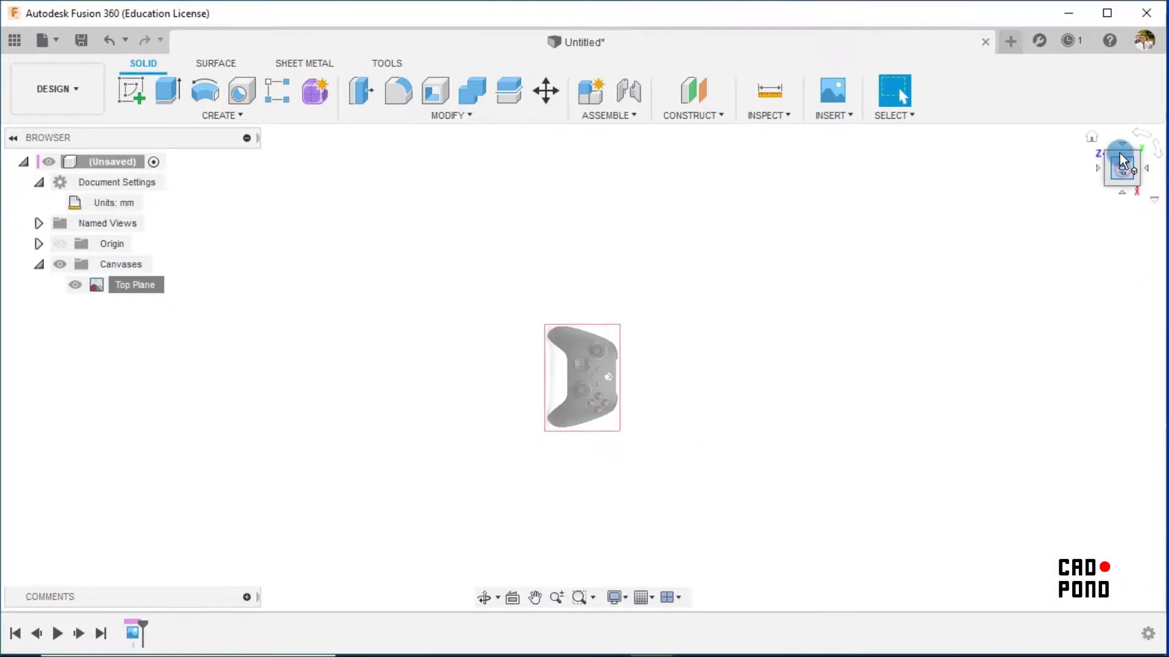
left_click(1138, 130)
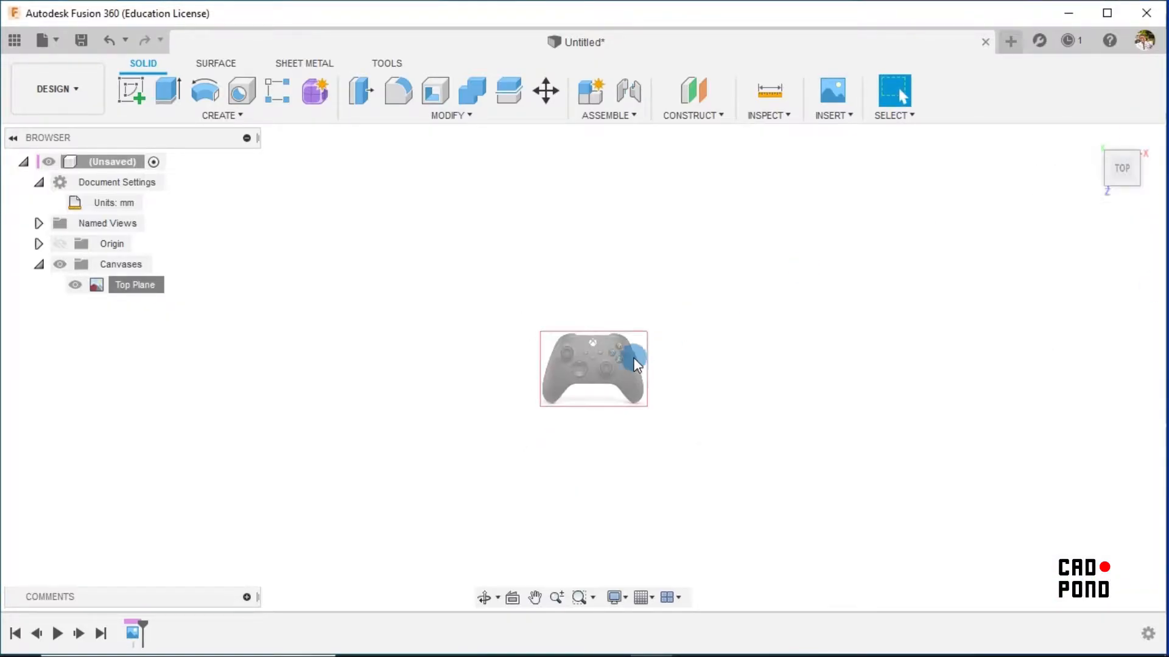
scroll(579, 367, "up", 5)
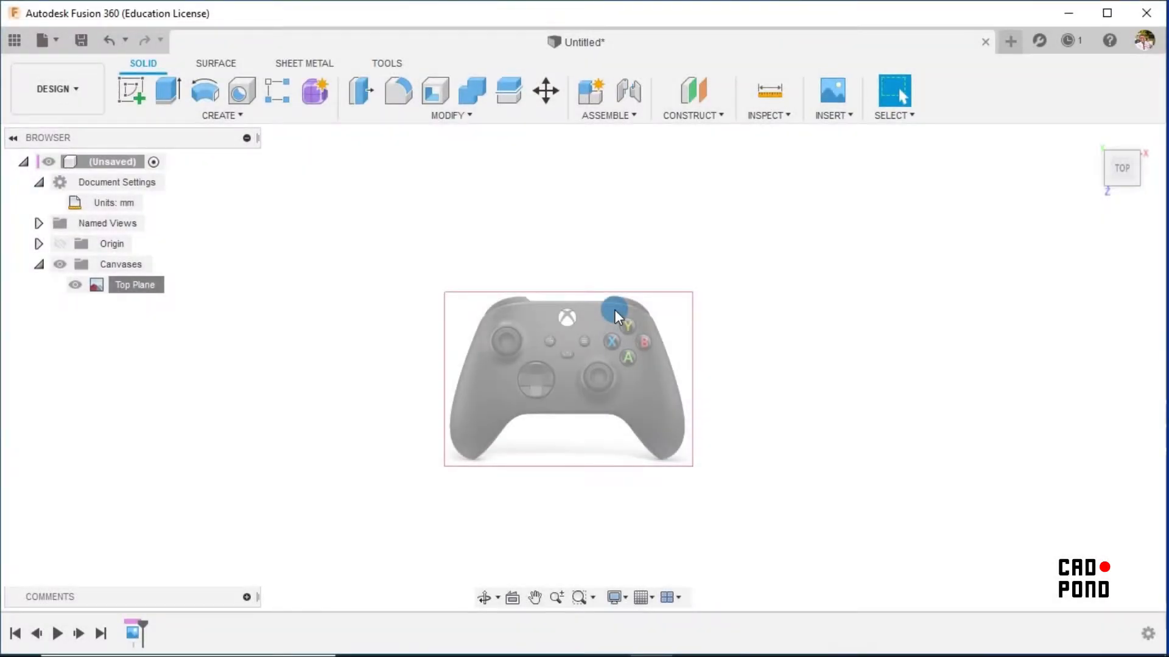
Look through the reference images in the project's Reference Files folder.
left_click(14, 40)
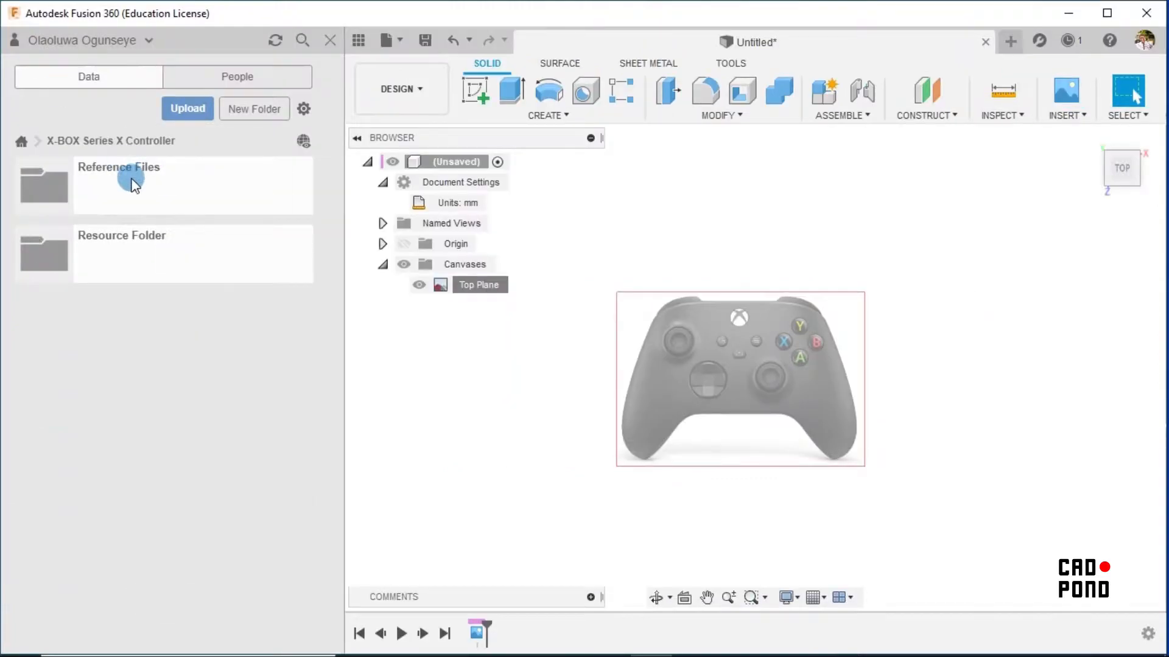
double_click(112, 176)
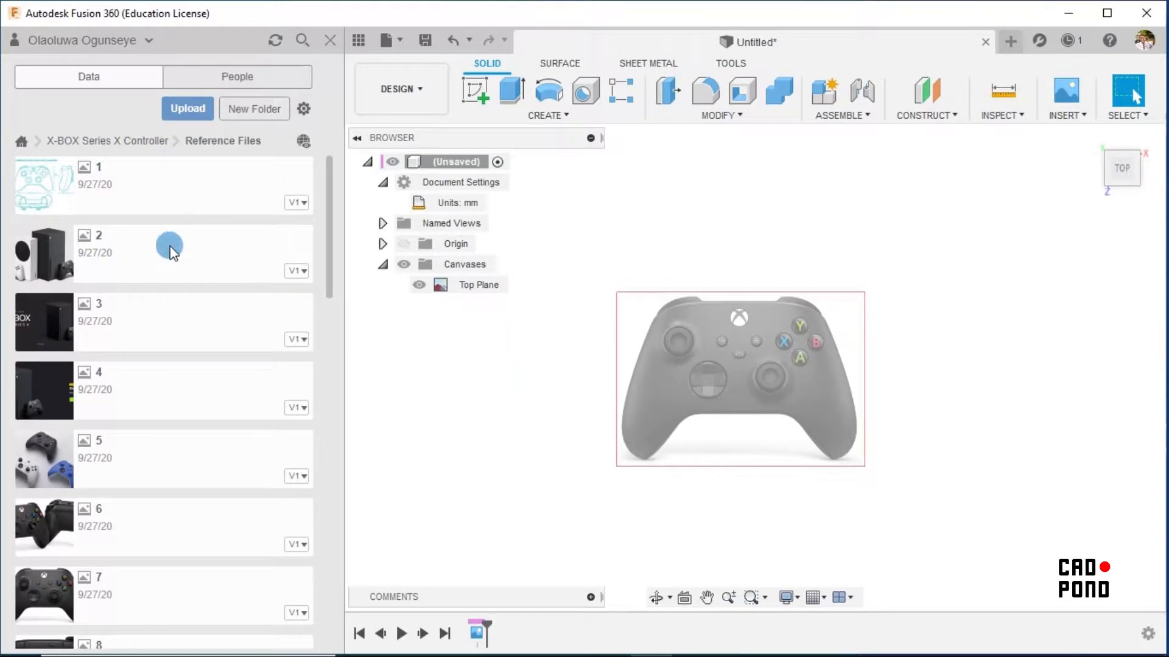
scroll(168, 239, "down", 10)
scroll(162, 230, "down", 5)
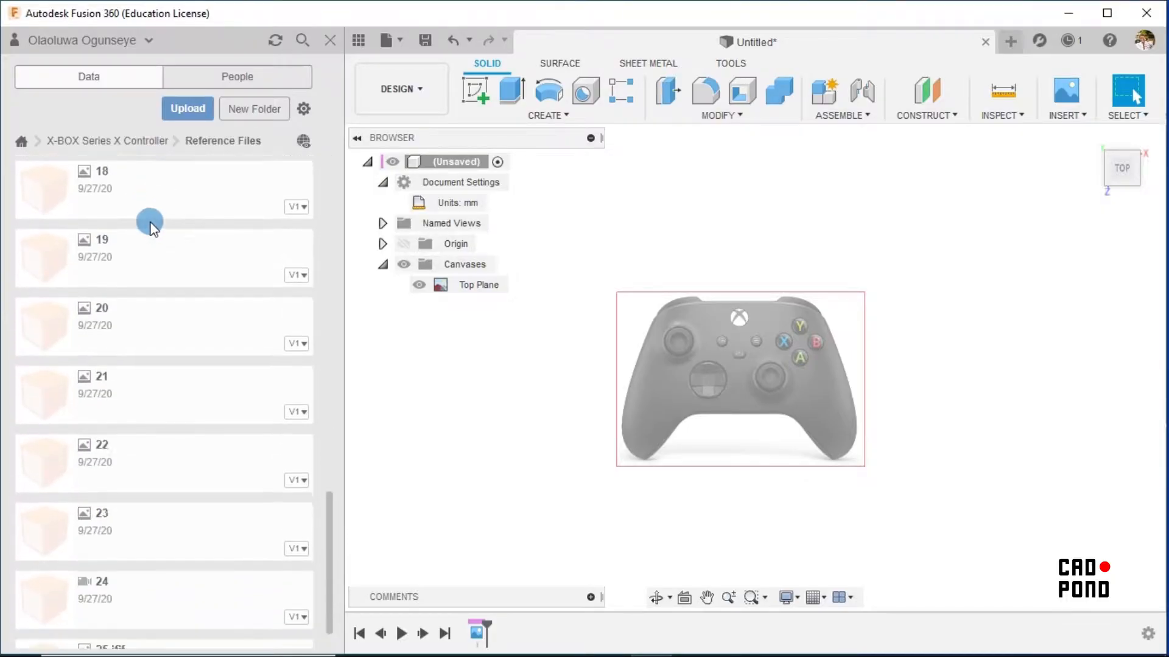
scroll(149, 229, "up", 13)
scroll(142, 268, "up", 2)
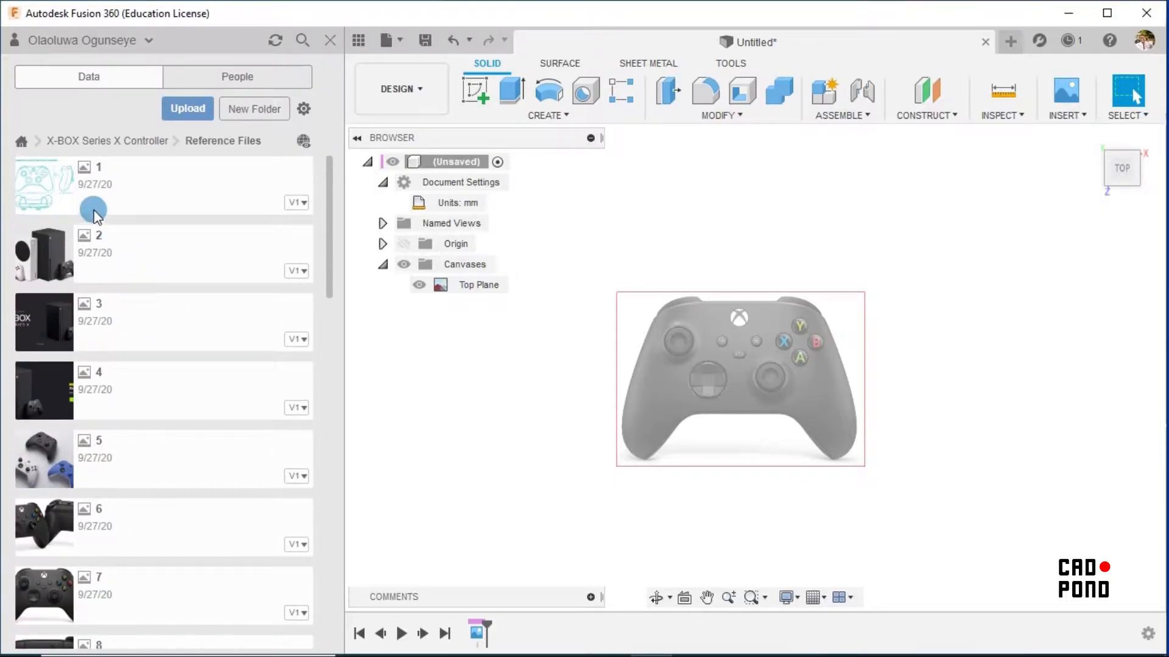
View reference image 1 full size in the browser to read the controller's overall dimensions, and return to the design with the data panel closed.
double_click(46, 179)
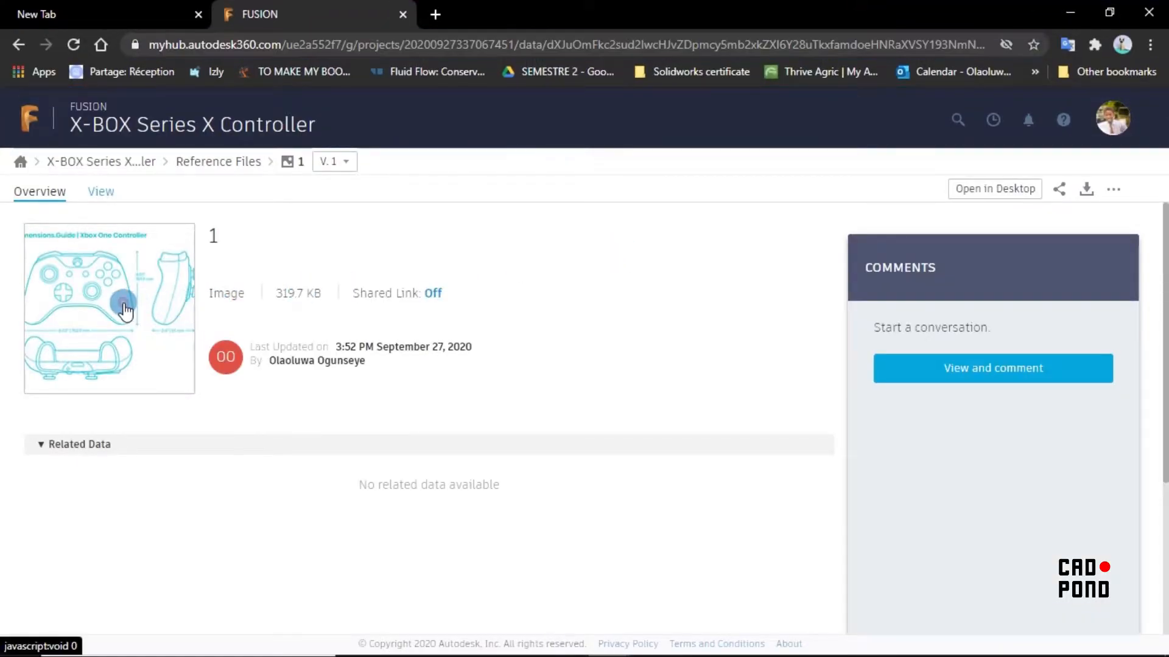
left_click(125, 310)
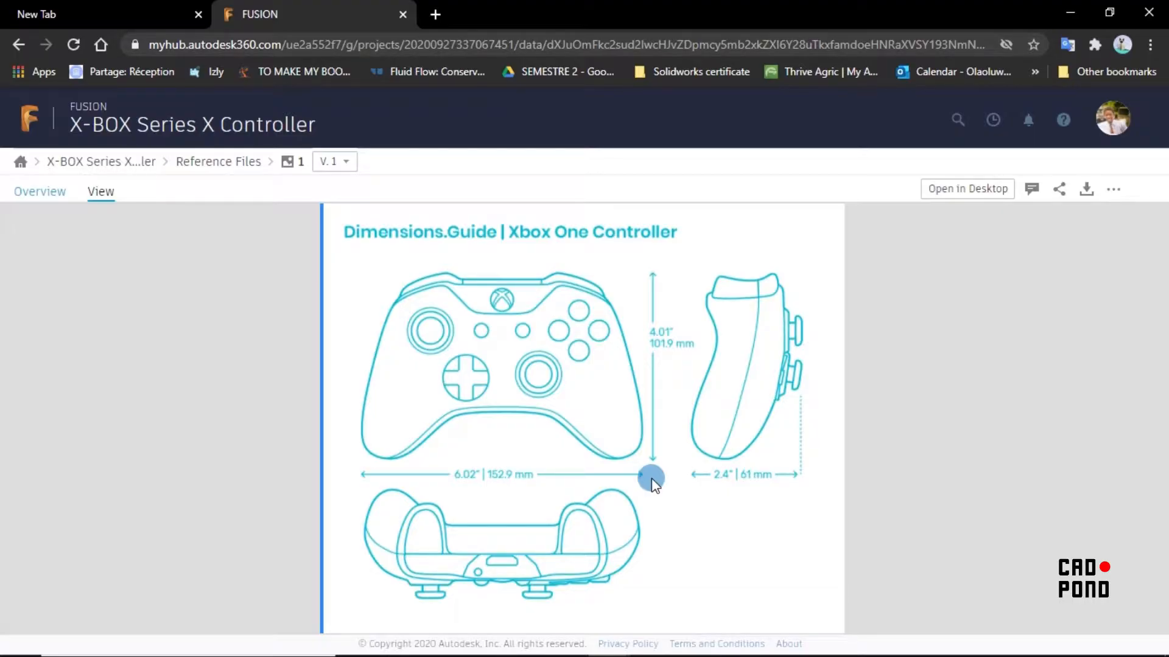
left_click(1068, 12)
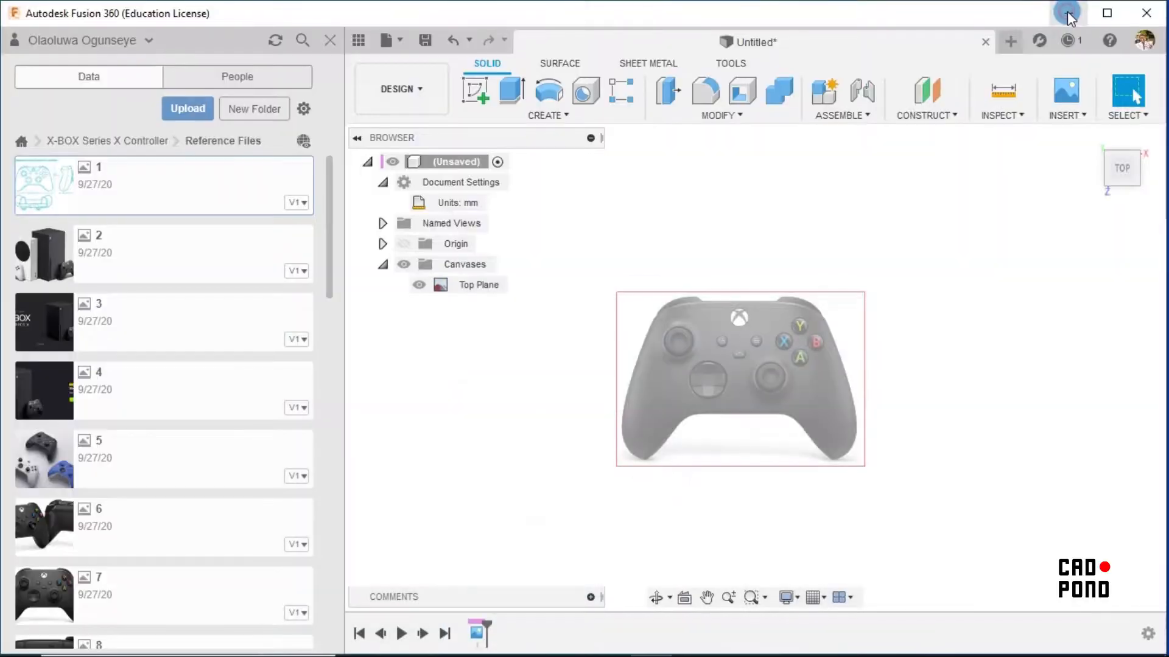
left_click(328, 47)
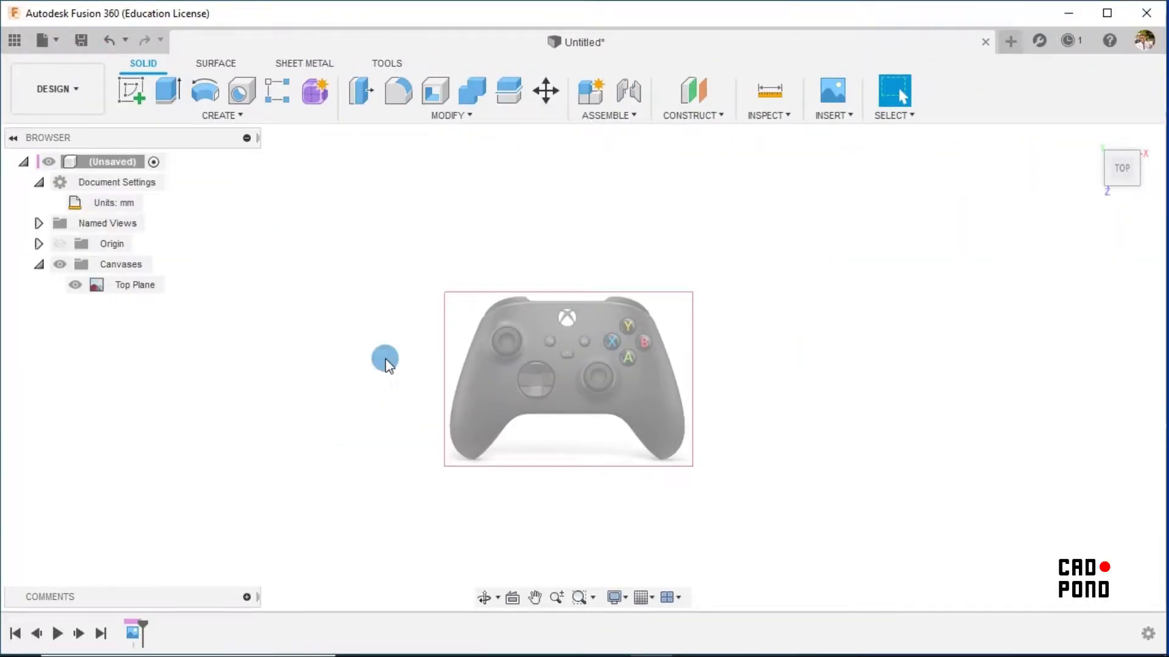
Start calibrating the Top Plane canvas and place the first point on the outer edge of the controller's left grip.
left_click(135, 285)
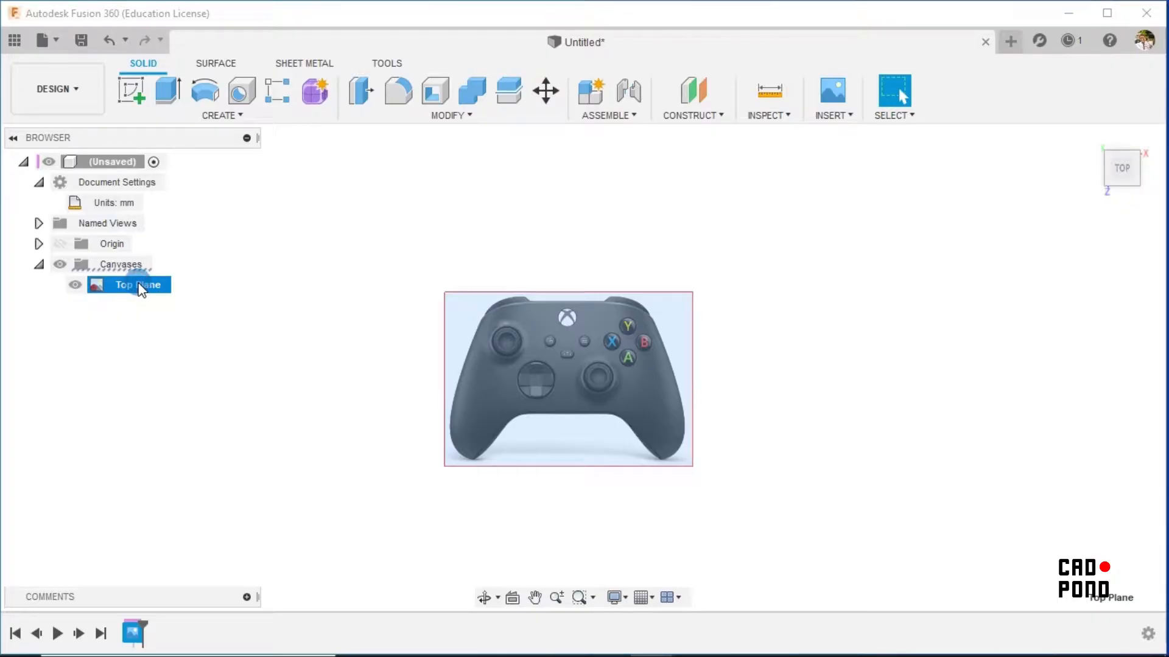
right_click(140, 286)
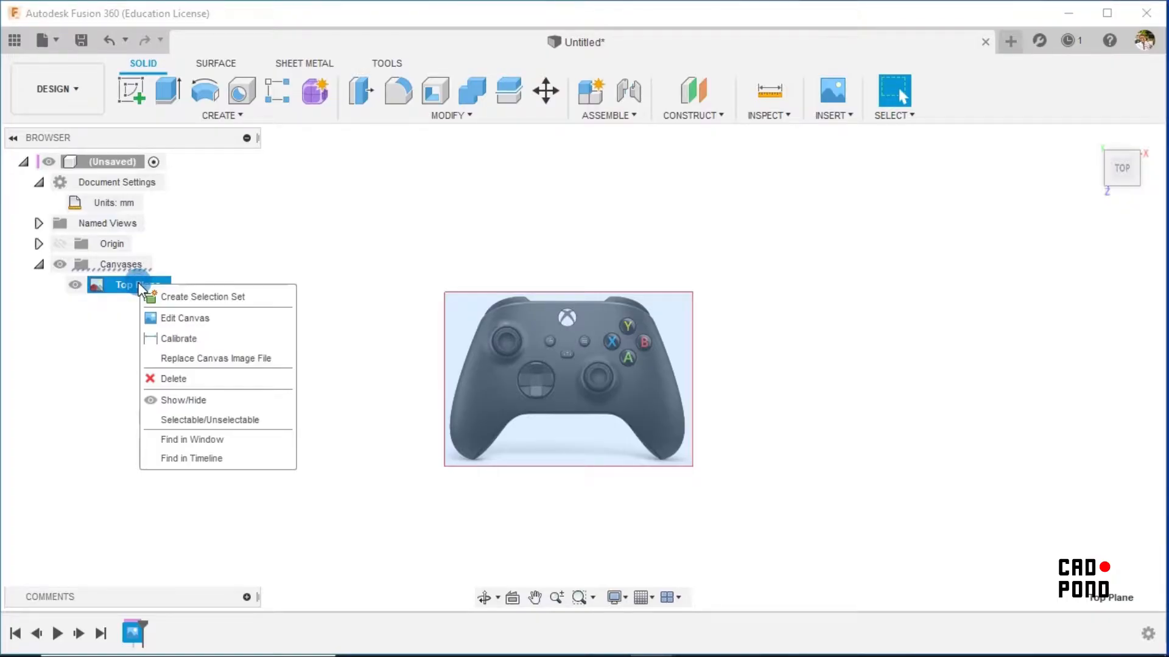
left_click(175, 340)
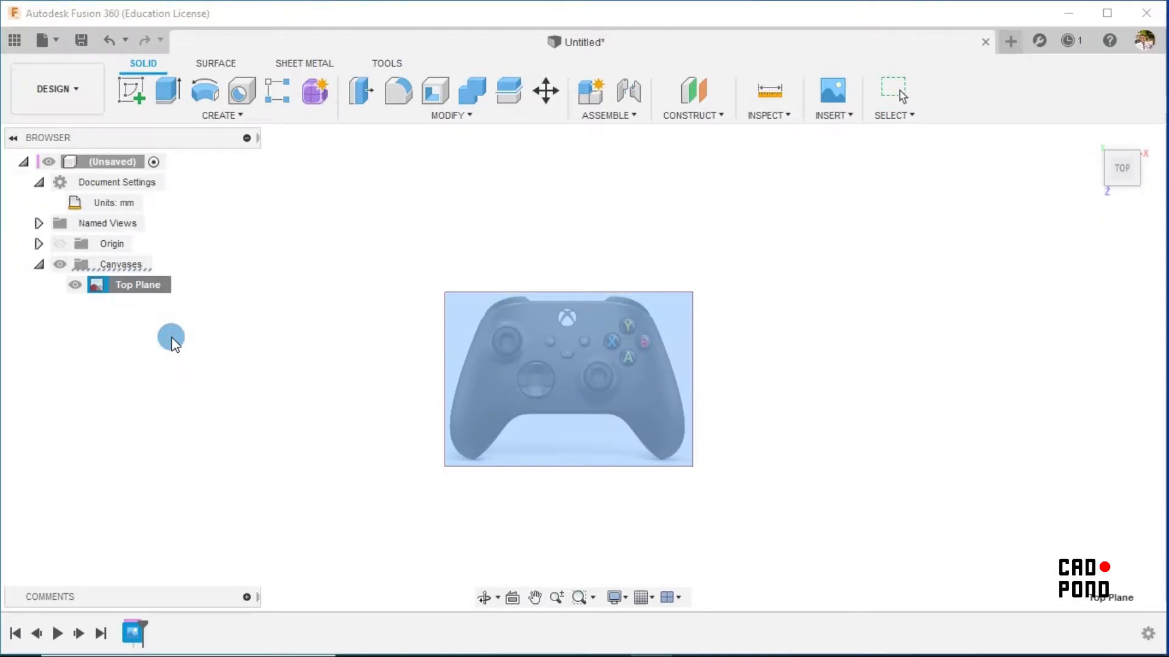
scroll(537, 439, "up", 2)
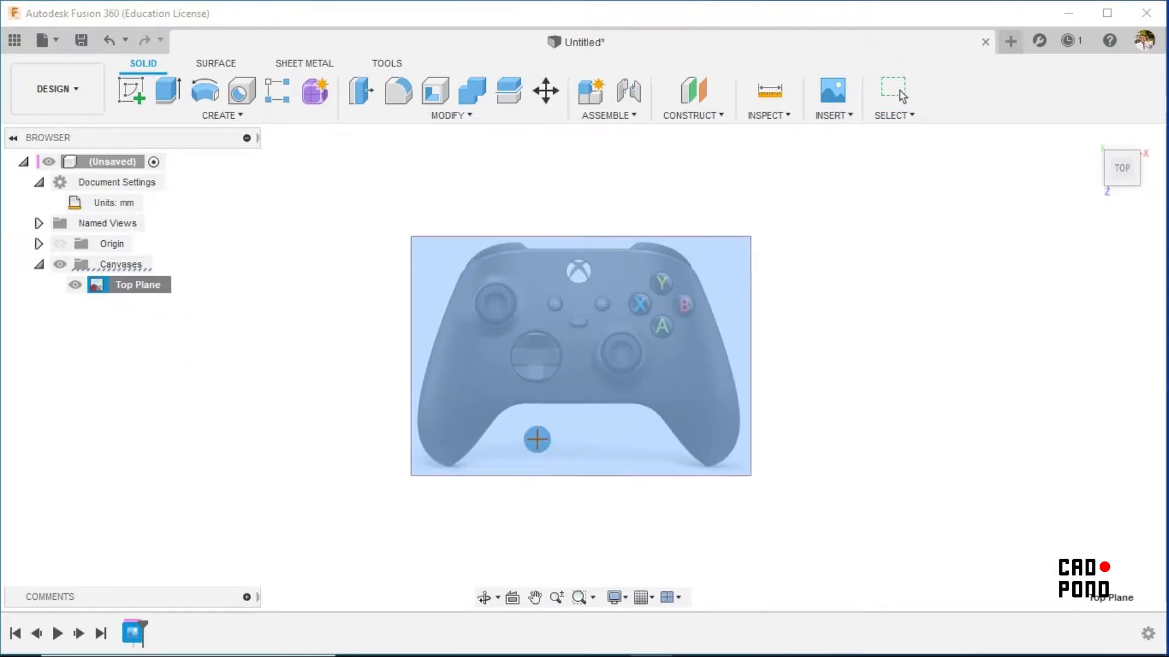
scroll(536, 440, "up", 2)
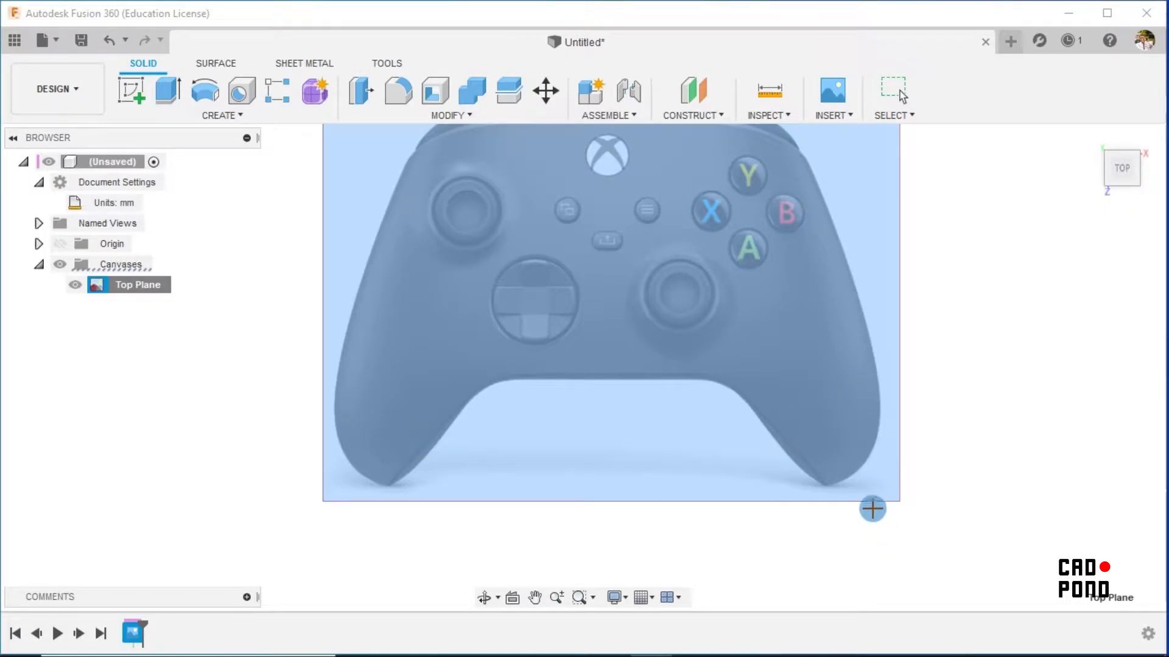
left_click(332, 414)
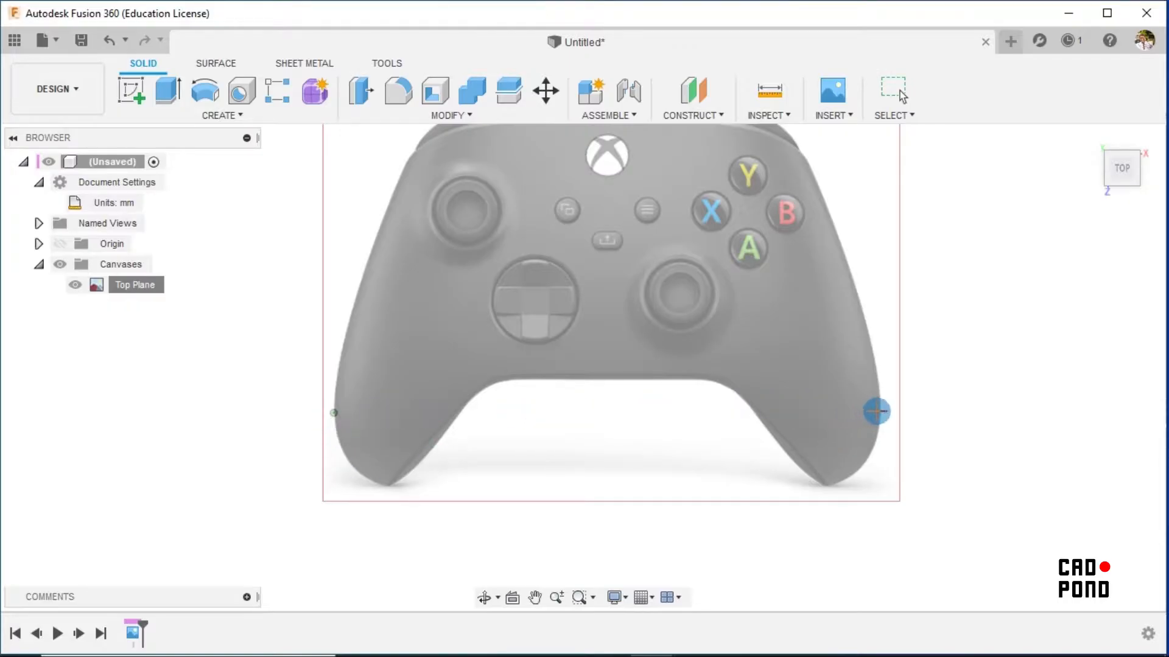
Turn on the layout grid and snapping to the grid.
left_click(650, 598)
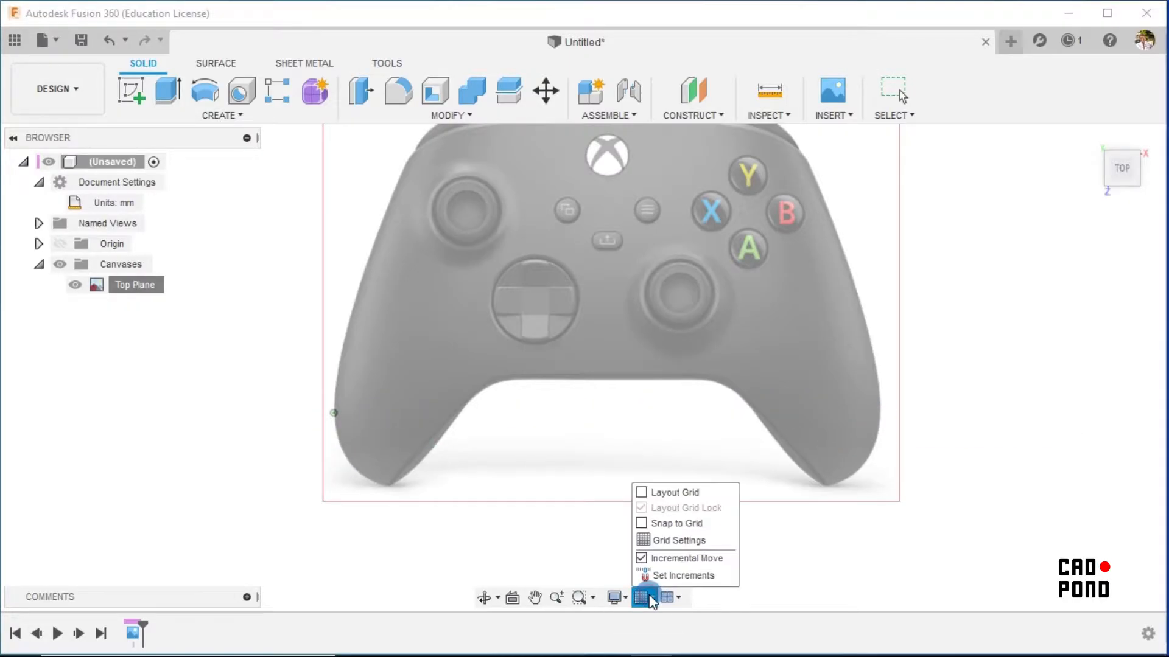
left_click(641, 493)
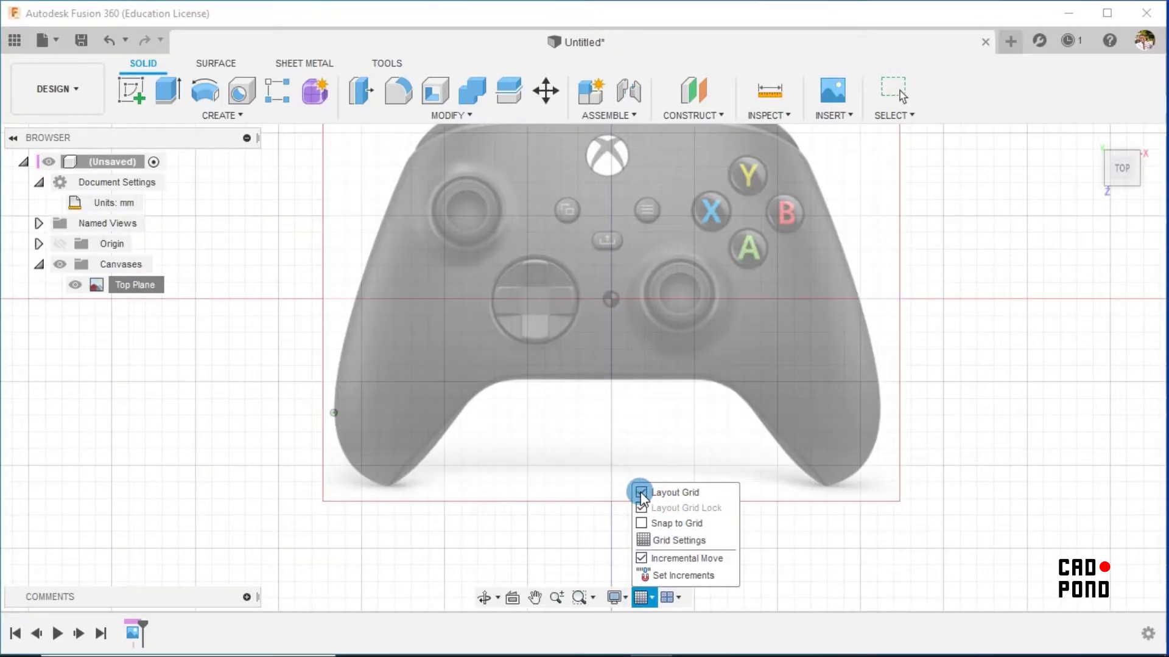
left_click(640, 524)
Place the second calibration point on the right grip's outer edge, level with the first, and set the distance to 153 mm.
left_click(878, 414)
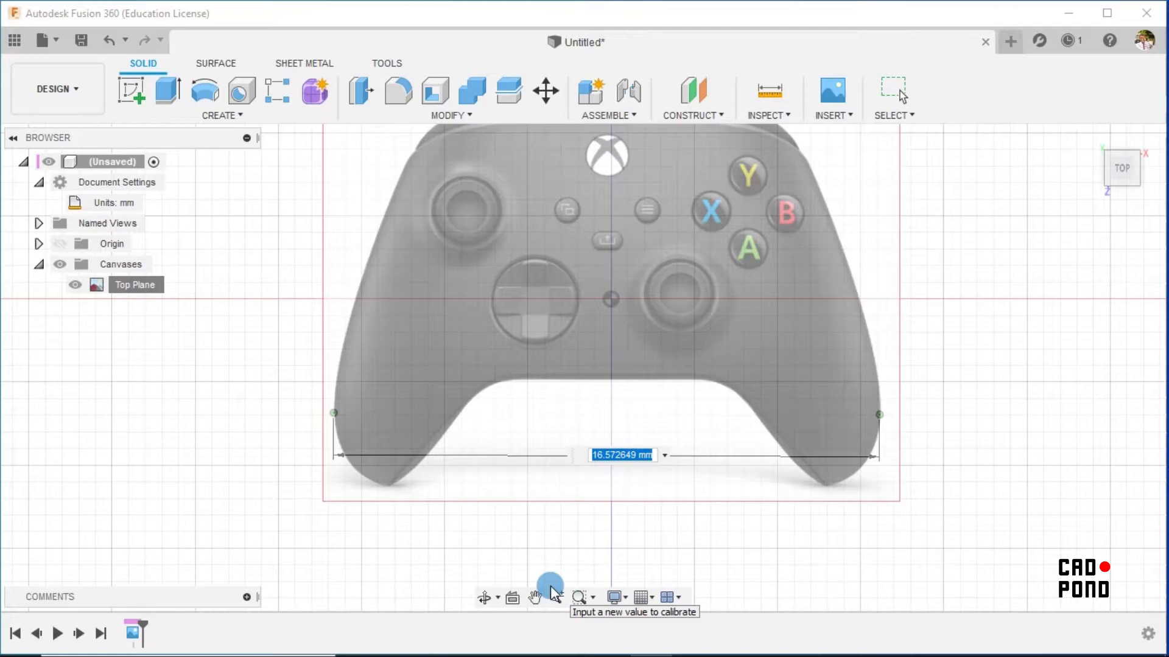
type("153")
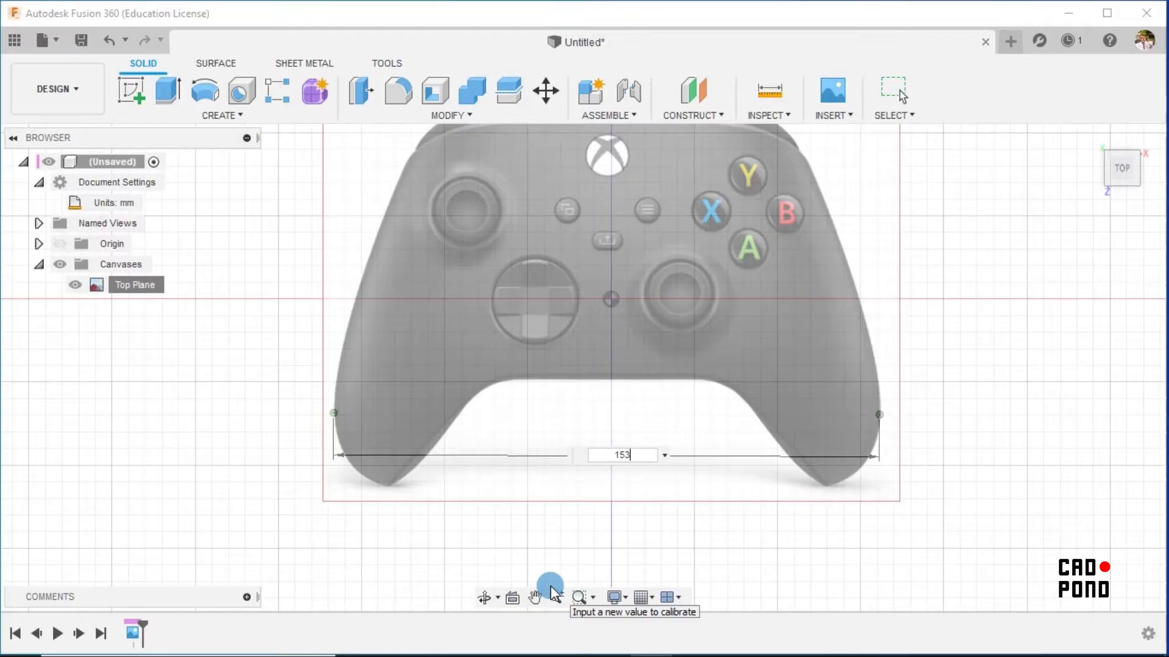
key("Return")
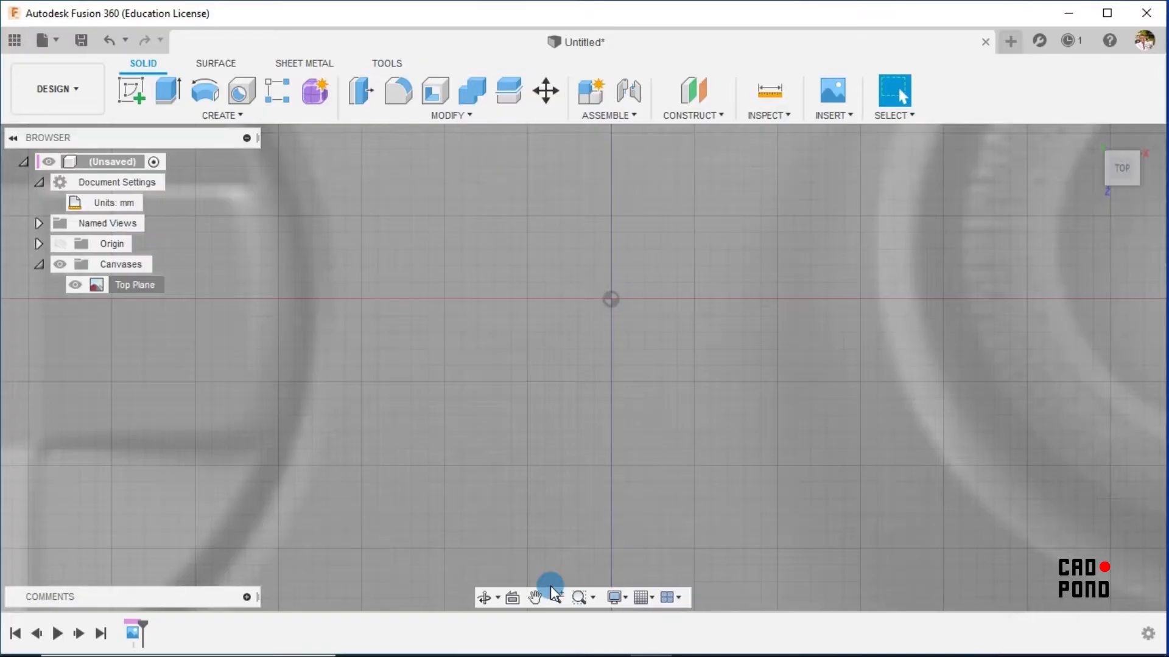
scroll(710, 424, "down", 10)
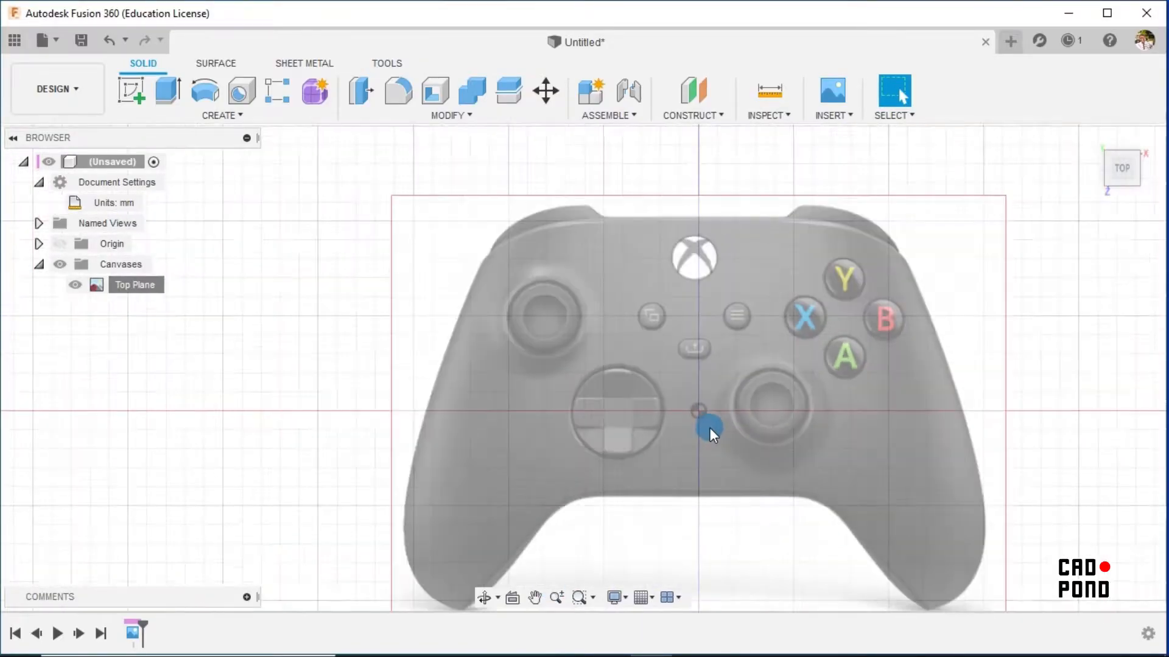
scroll(707, 430, "down", 1)
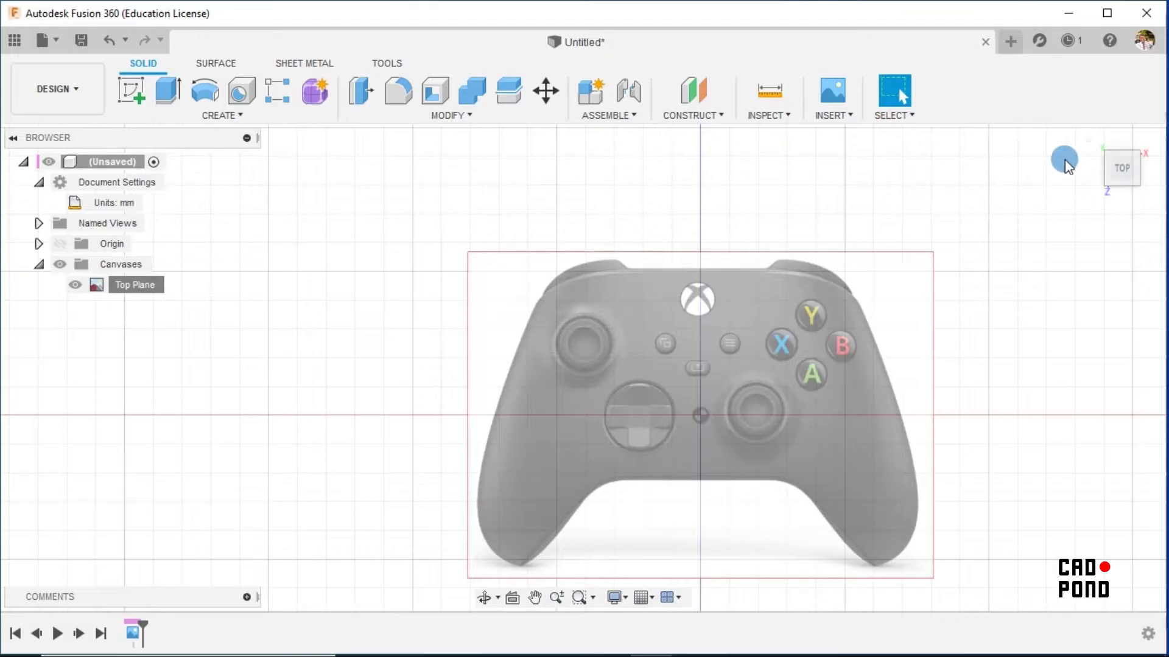
Insert image 10 from the X-BOX Series X Controller project's Resource Folder as a new canvas.
left_click(1091, 140)
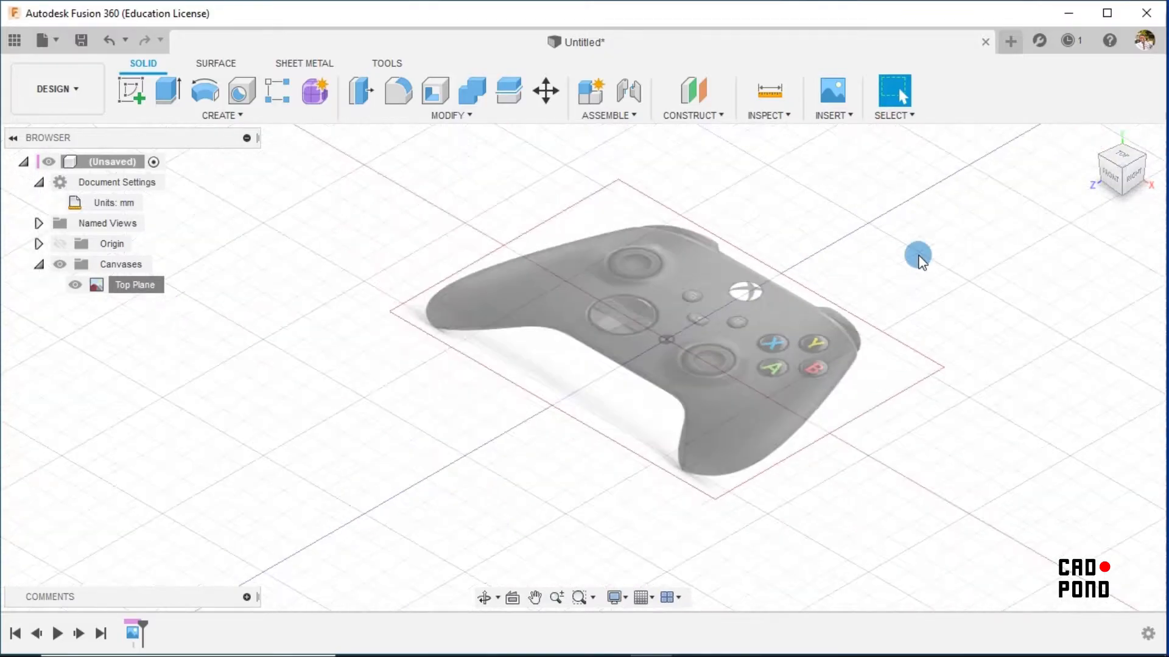
scroll(919, 259, "down", 2)
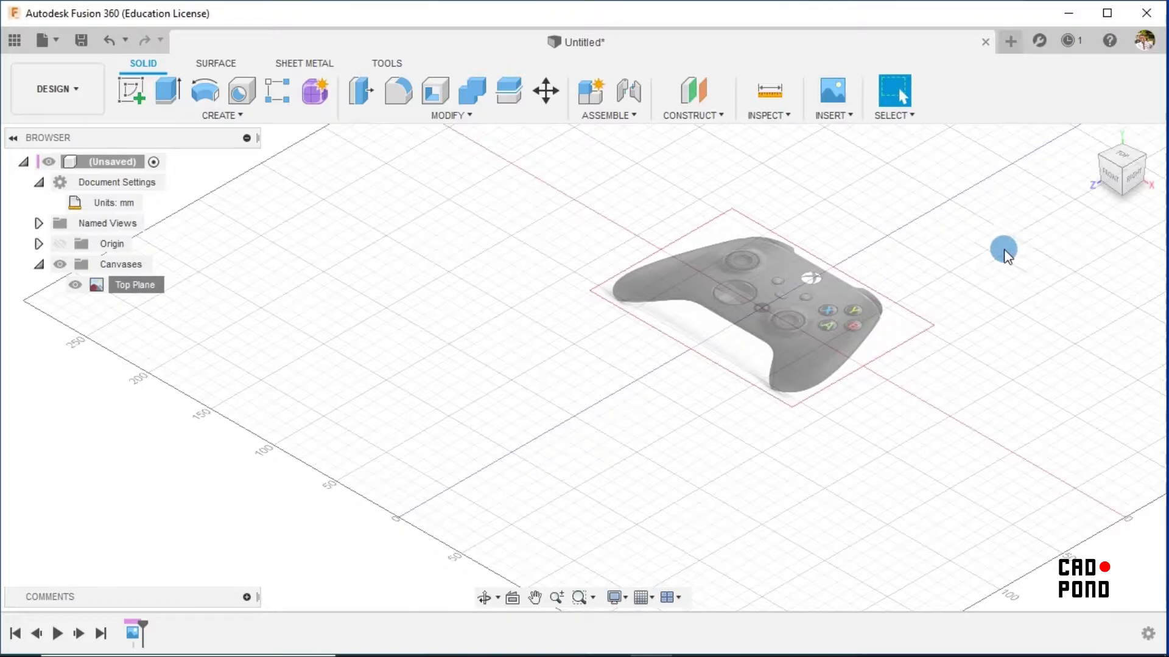
middle_click_drag(1001, 253, 837, 323)
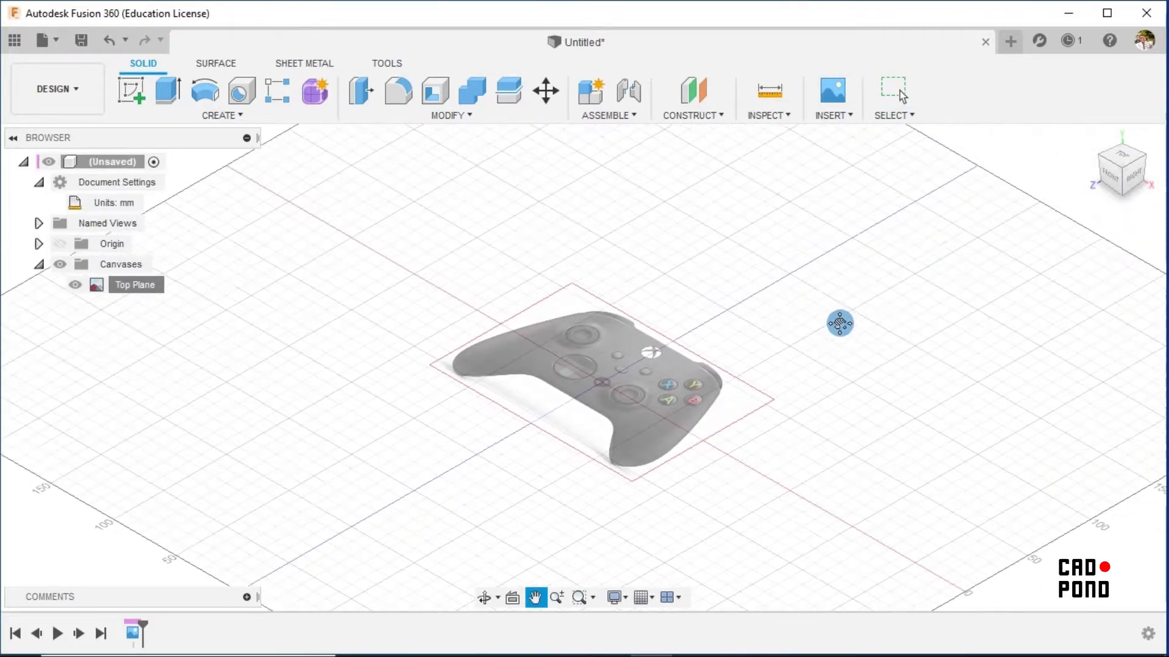
mouse_move(897, 256)
middle_mouse_down()
mouse_move(835, 300)
mouse_move(942, 241)
mouse_move(912, 308)
mouse_move(878, 292)
mouse_move(887, 298)
mouse_move(801, 326)
mouse_move(891, 265)
middle_mouse_up()
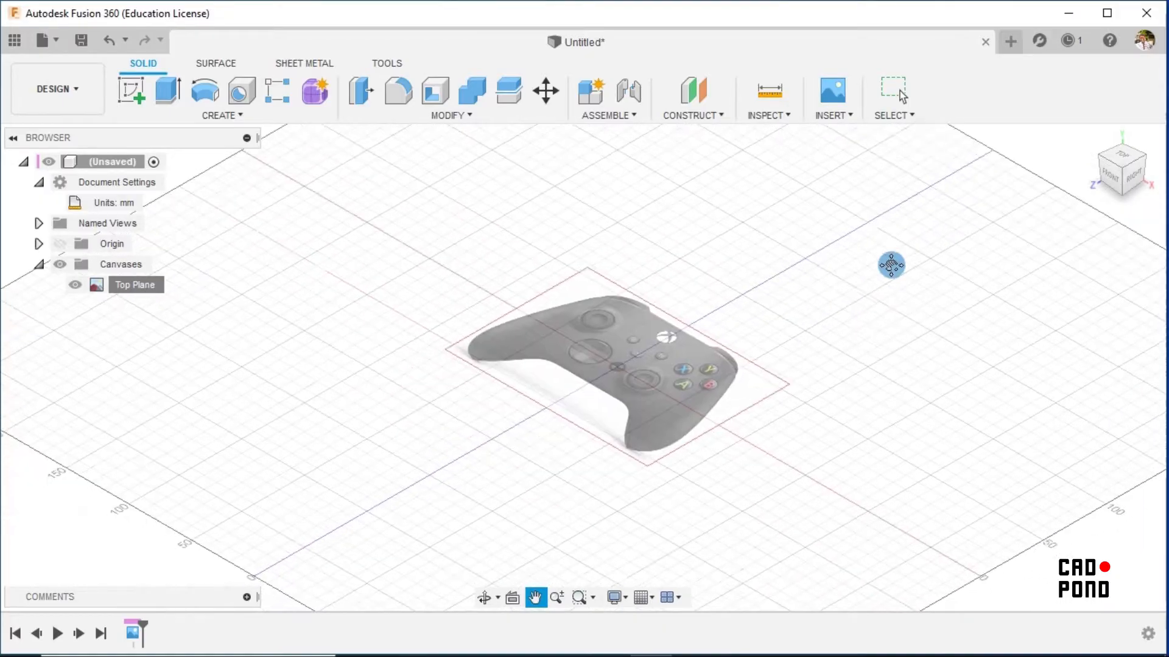
left_click(830, 116)
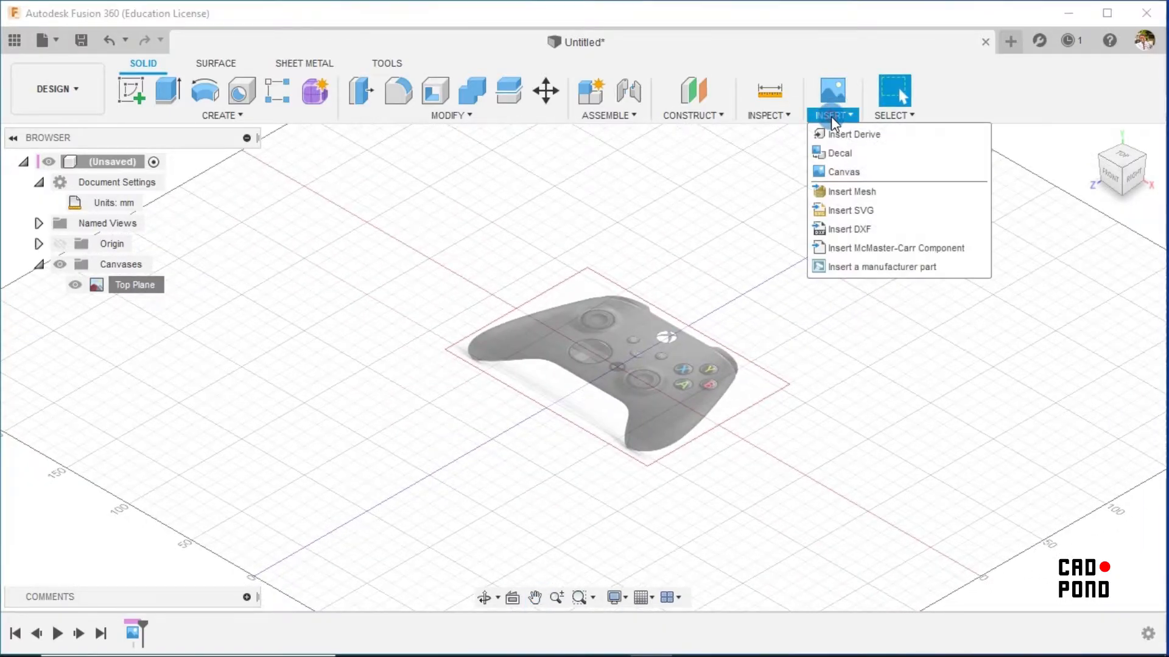
left_click(837, 156)
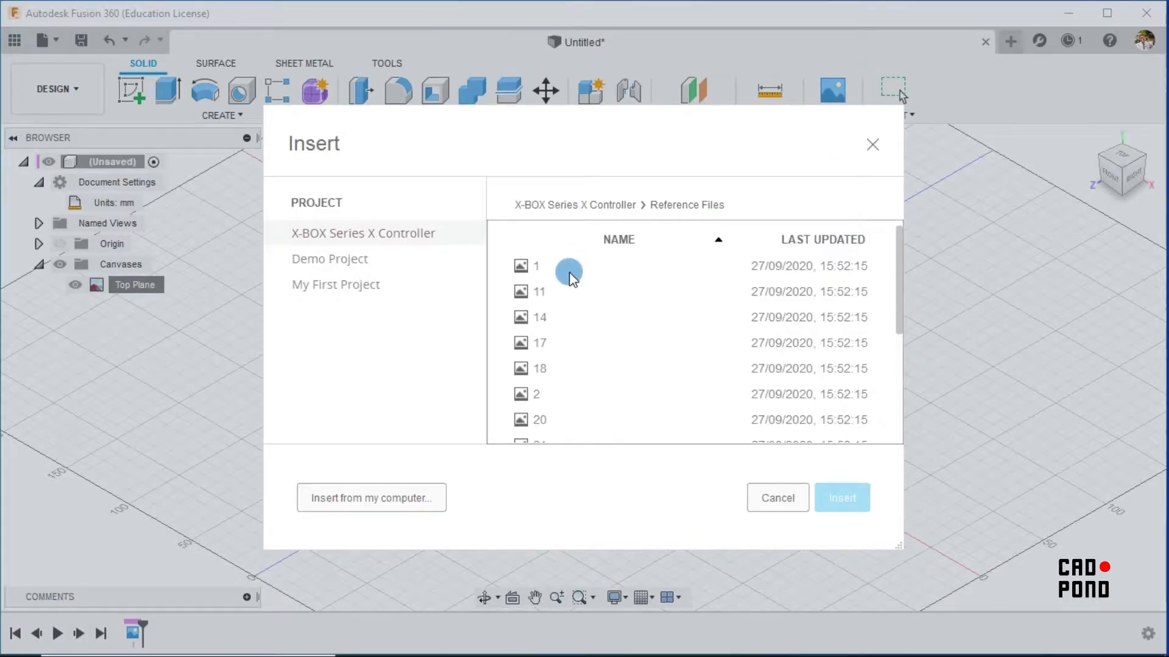
scroll(567, 268, "down", 3)
scroll(582, 307, "up", 3)
scroll(582, 307, "down", 3)
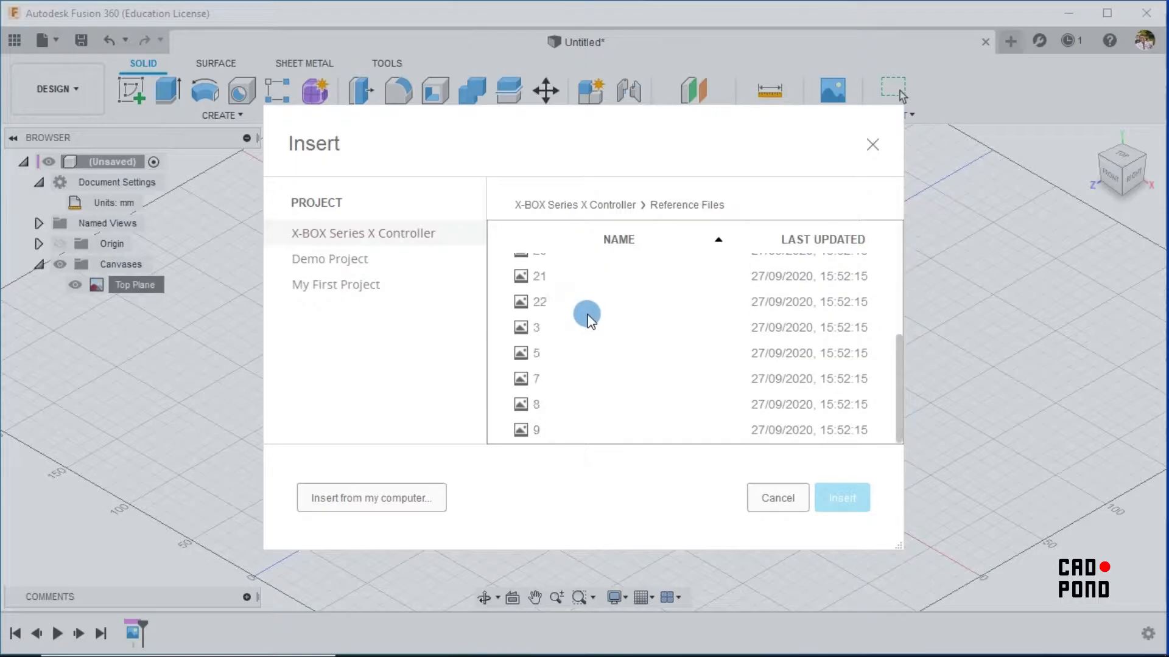
scroll(583, 306, "up", 3)
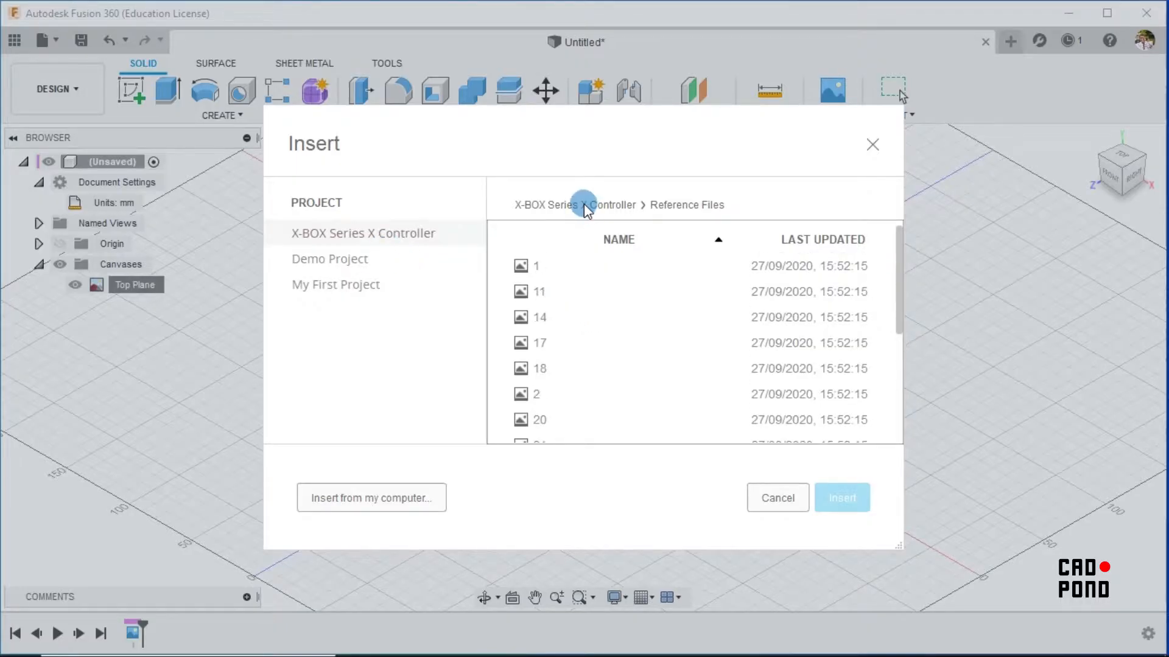
left_click(583, 204)
double_click(570, 292)
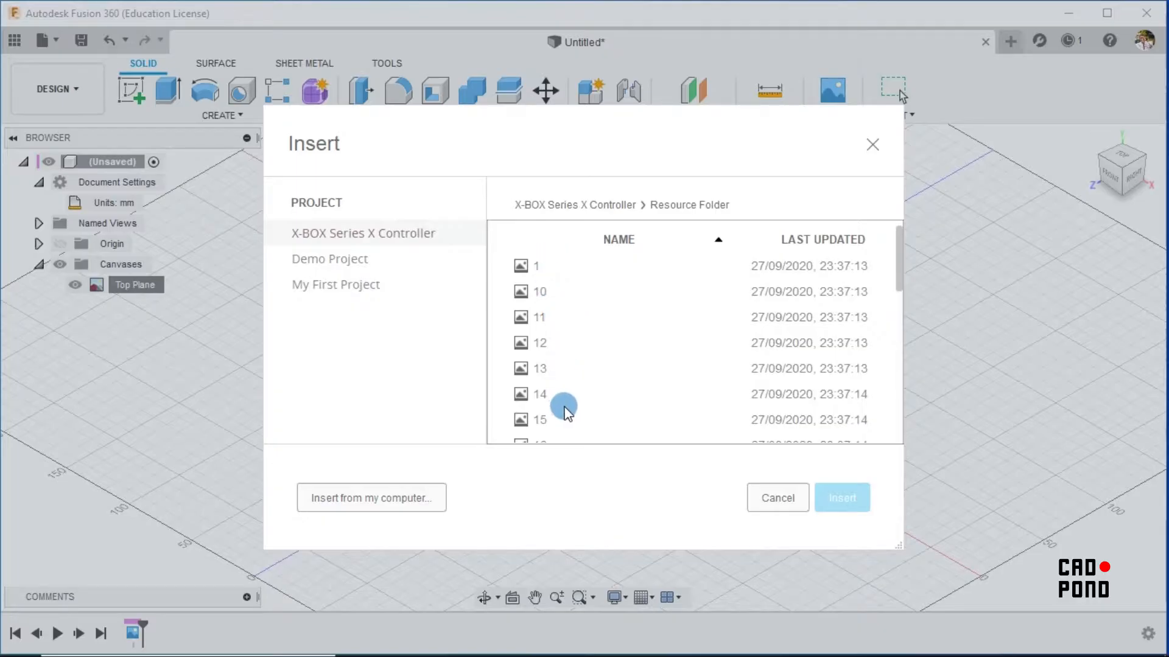
left_click(522, 293)
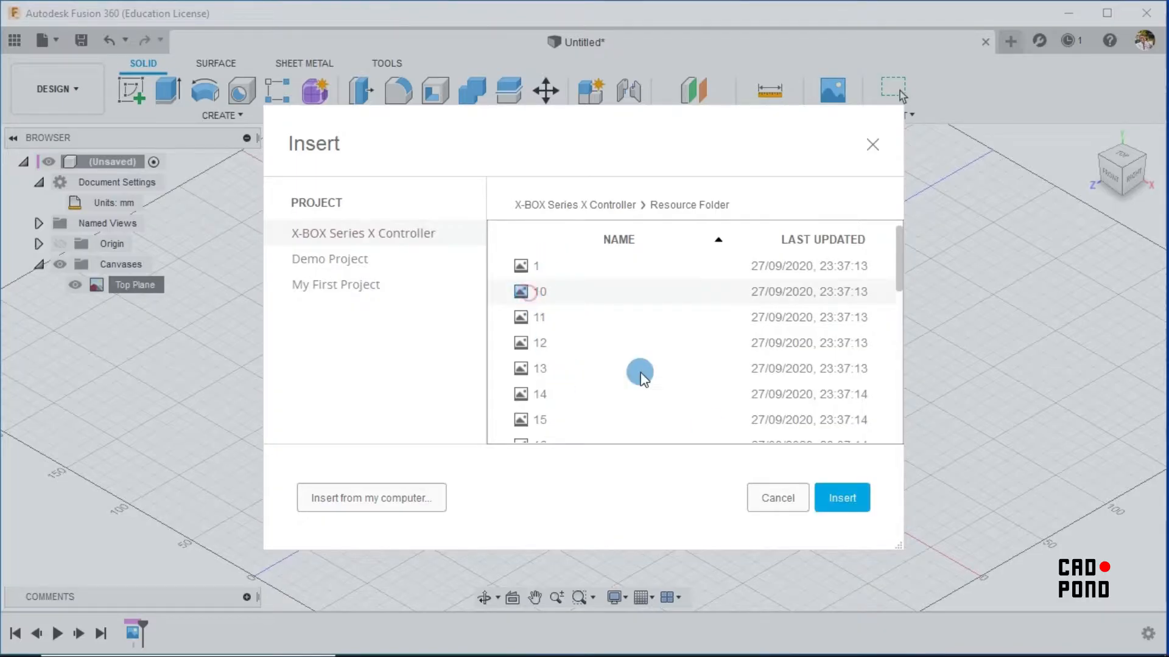
left_click(829, 497)
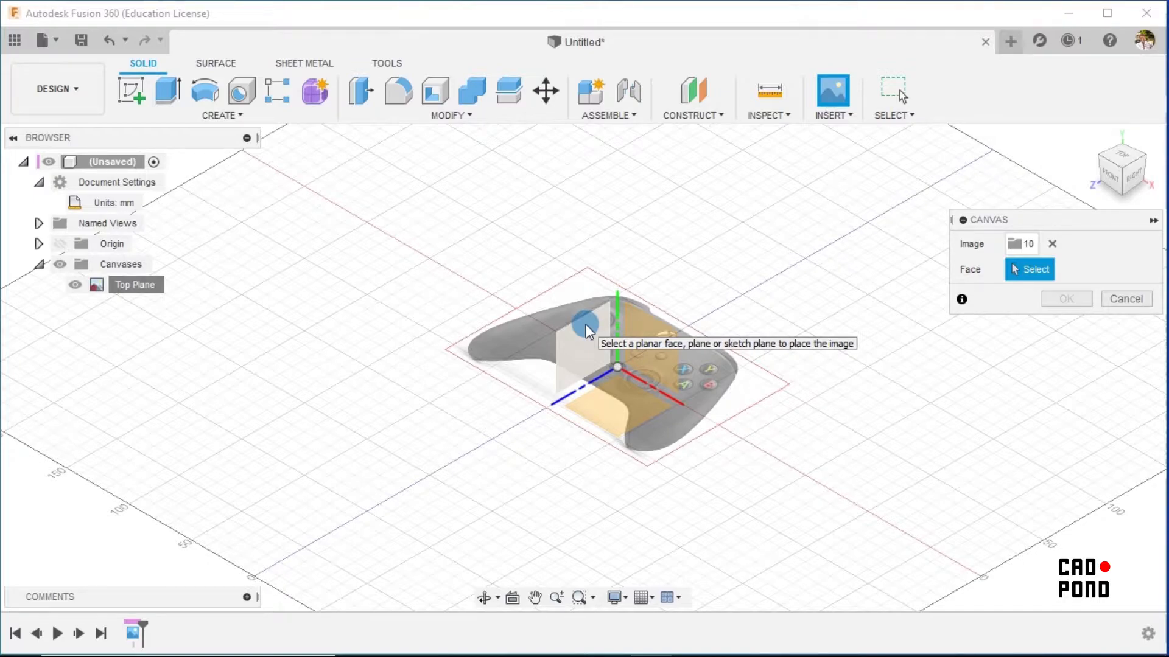
Place image 10 on the vertical YZ origin plane, flip it horizontally and create the canvas.
left_click(586, 328)
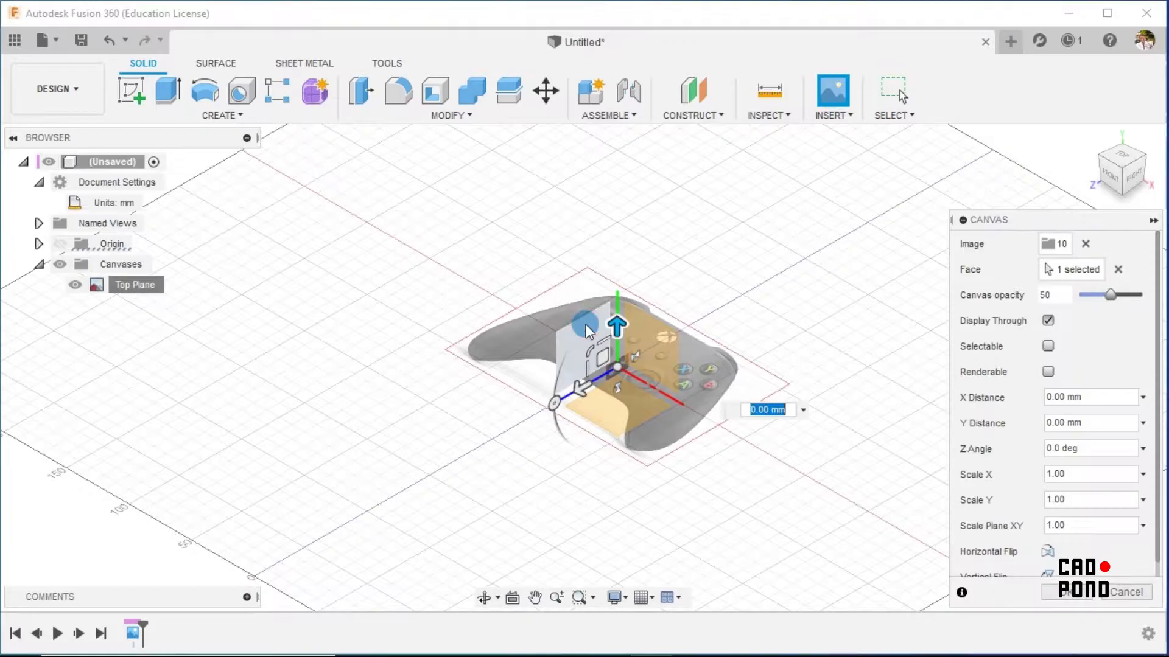
scroll(578, 334, "up", 10)
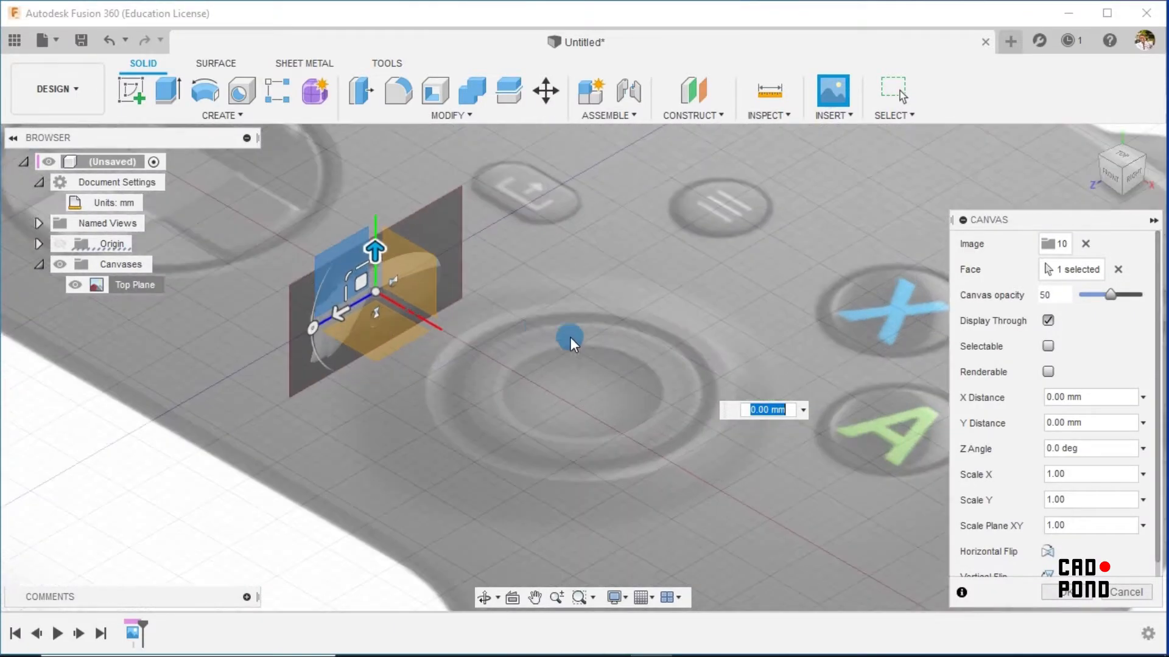
scroll(393, 307, "up", 2)
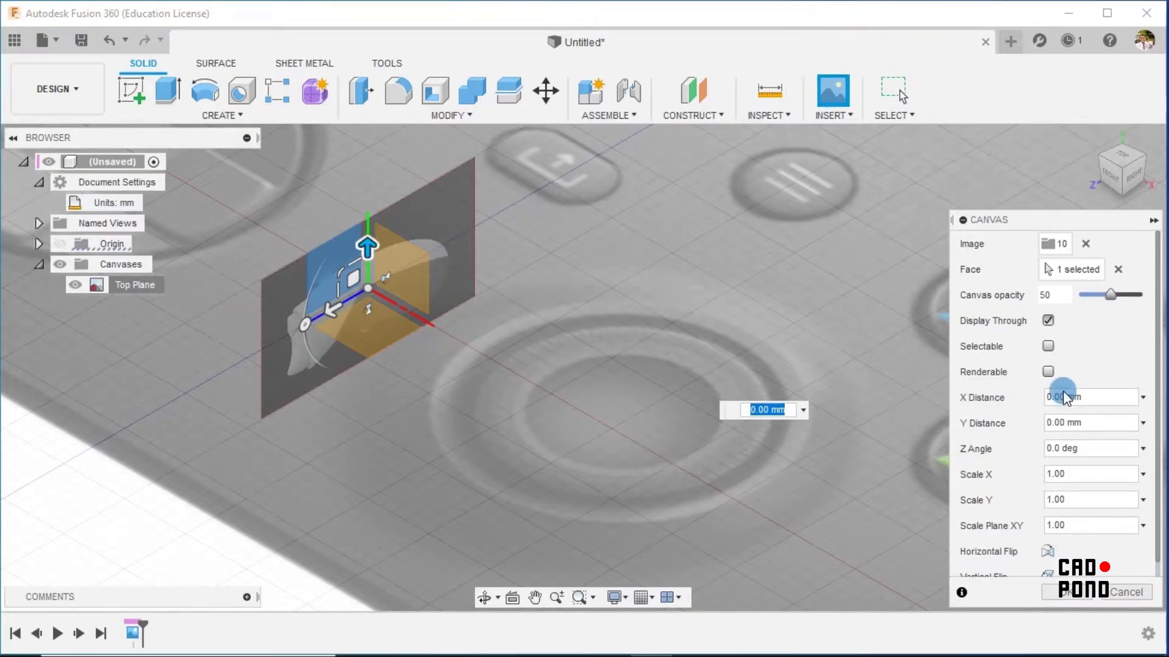
left_click_drag(1155, 356, 1159, 414)
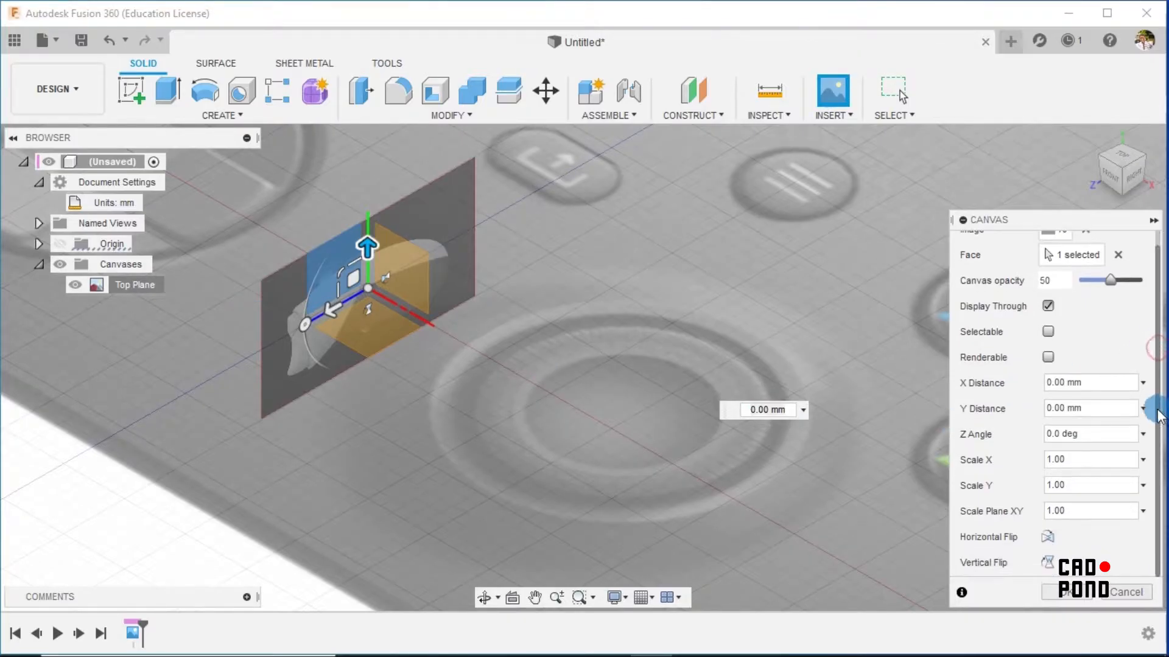
left_click(1047, 538)
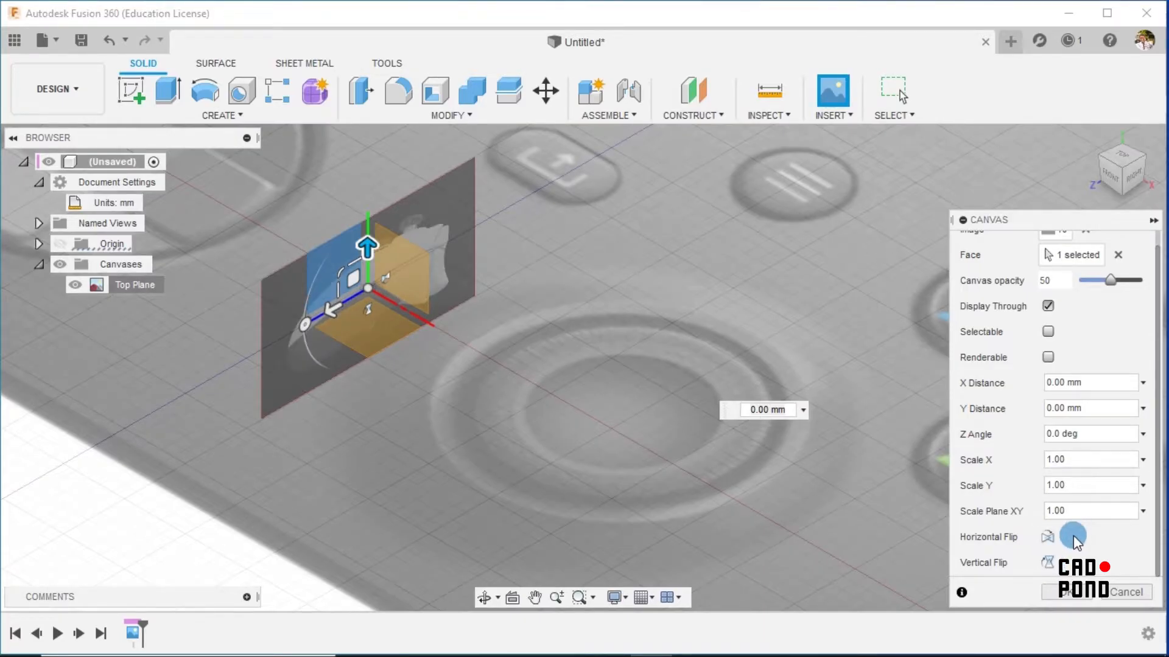
left_click(1063, 591)
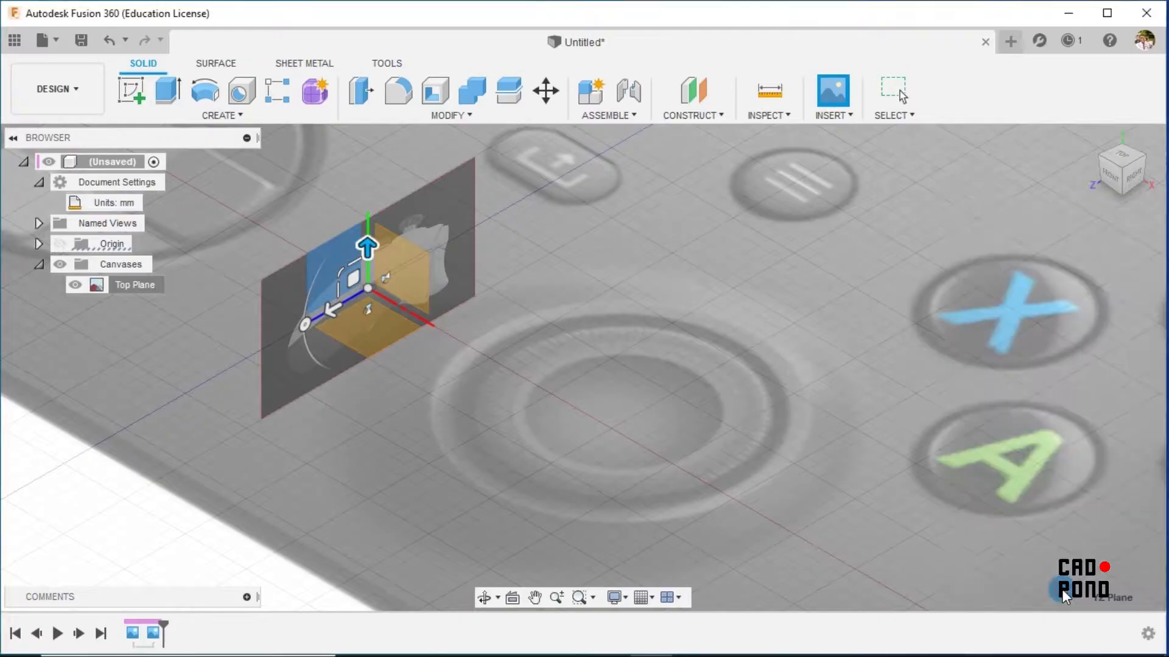
scroll(805, 477, "up", 2)
scroll(806, 477, "down", 3)
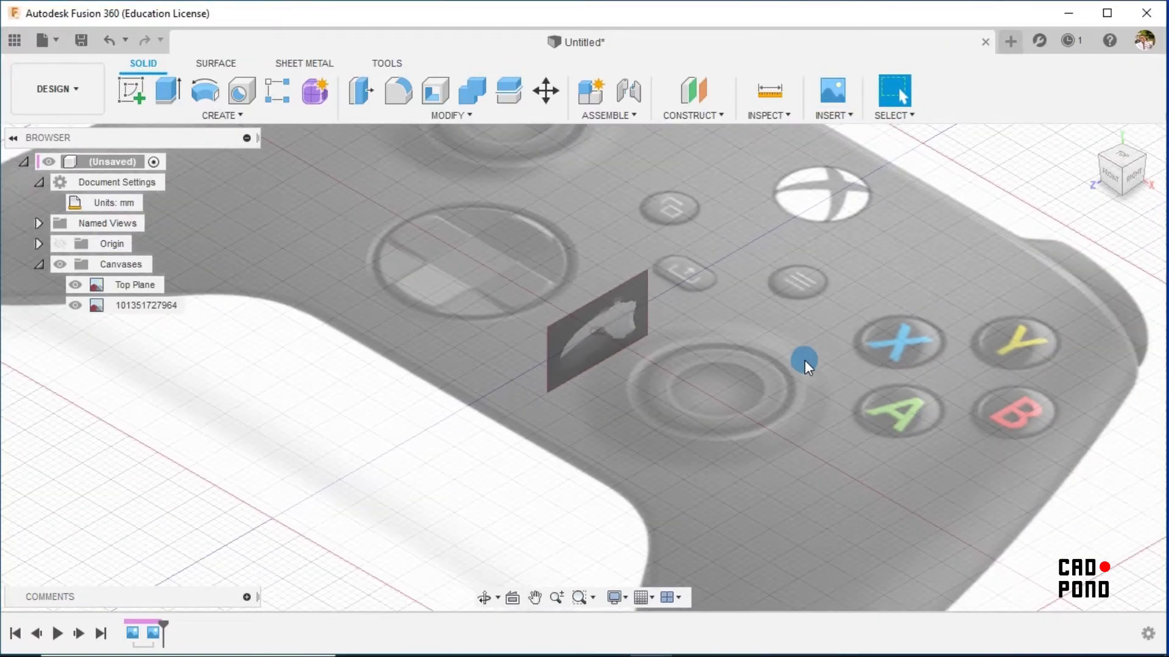
Rename the newly inserted side-view canvas to "Side Plane".
left_click(151, 306)
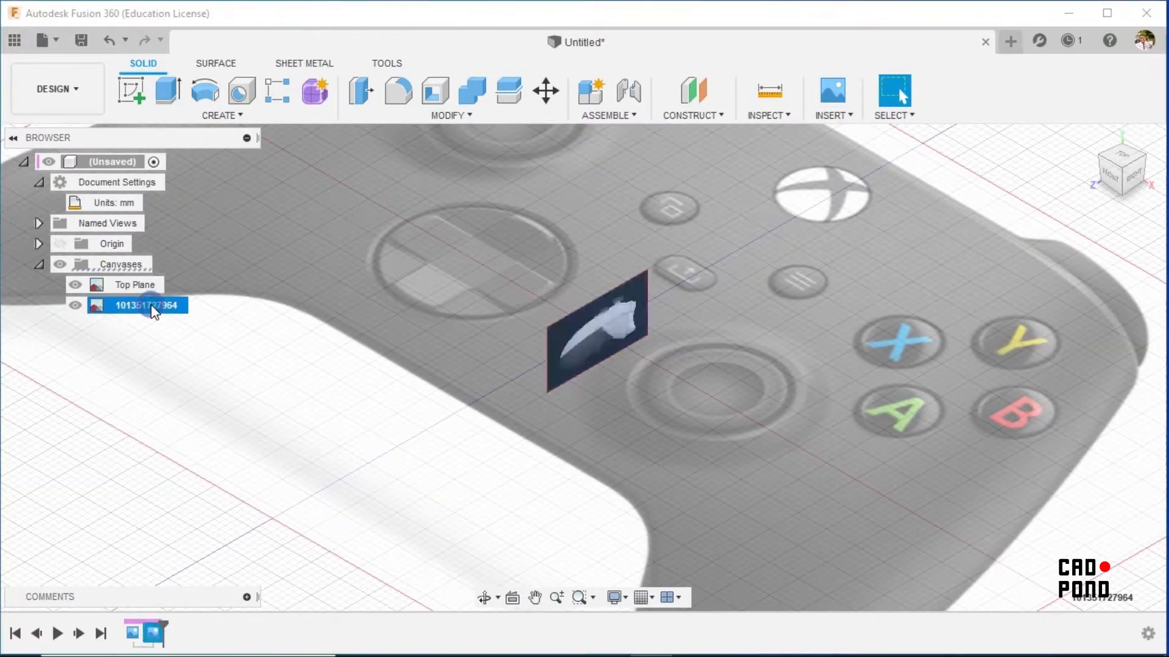
double_click(152, 308)
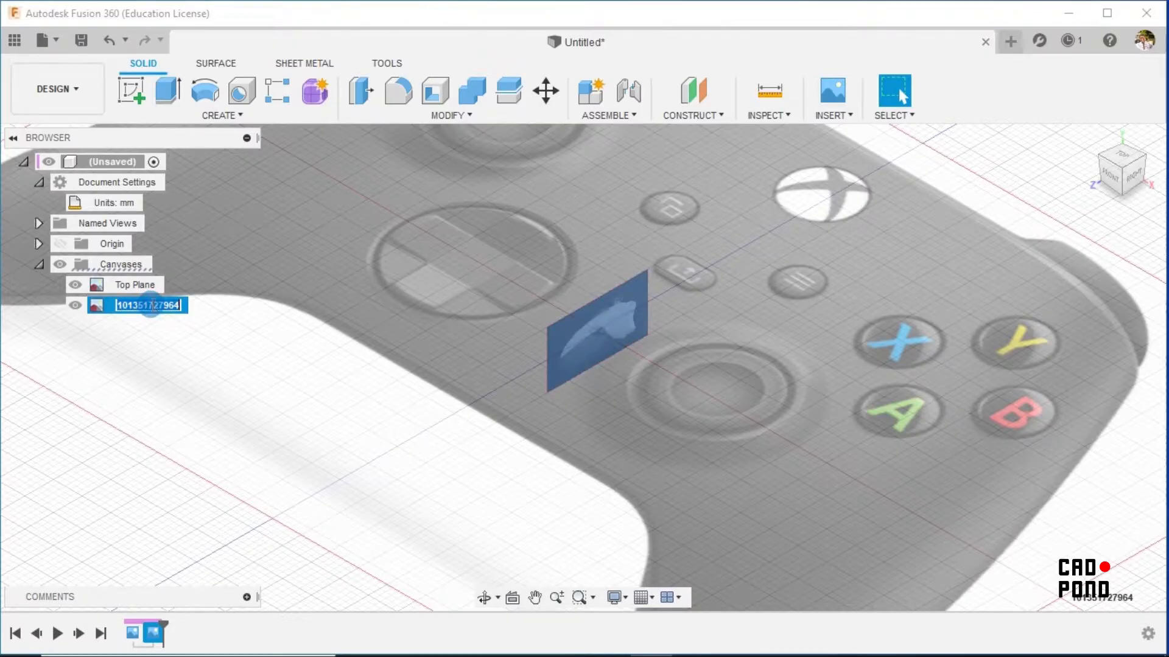
type("s")
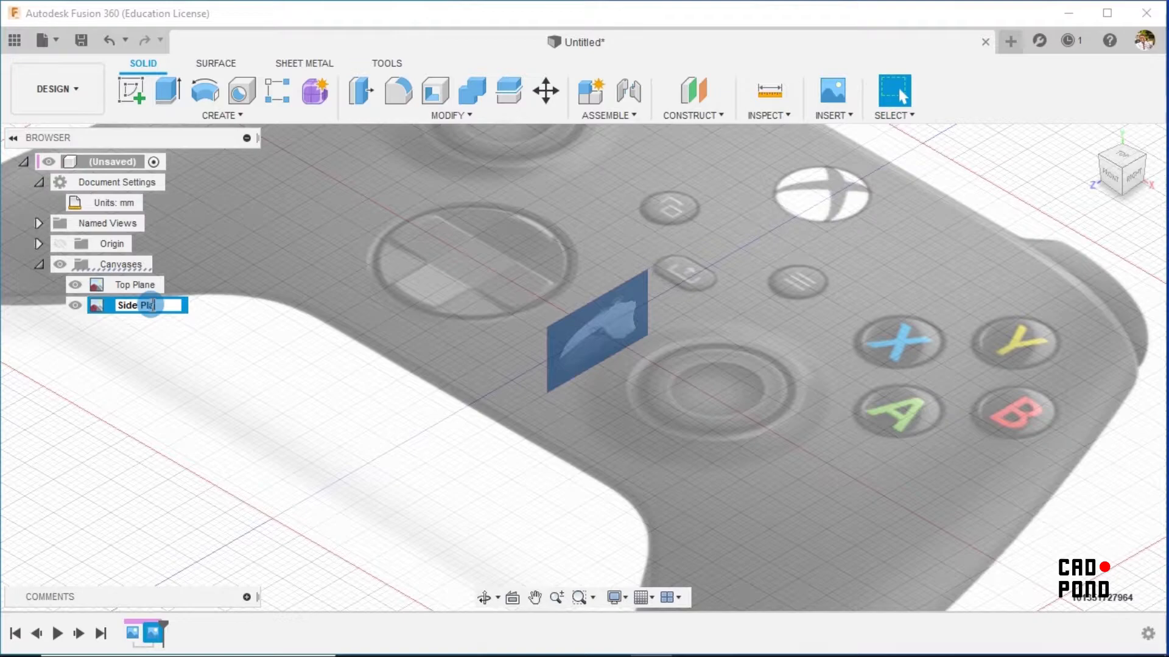
type("ide Plane")
left_click(206, 392)
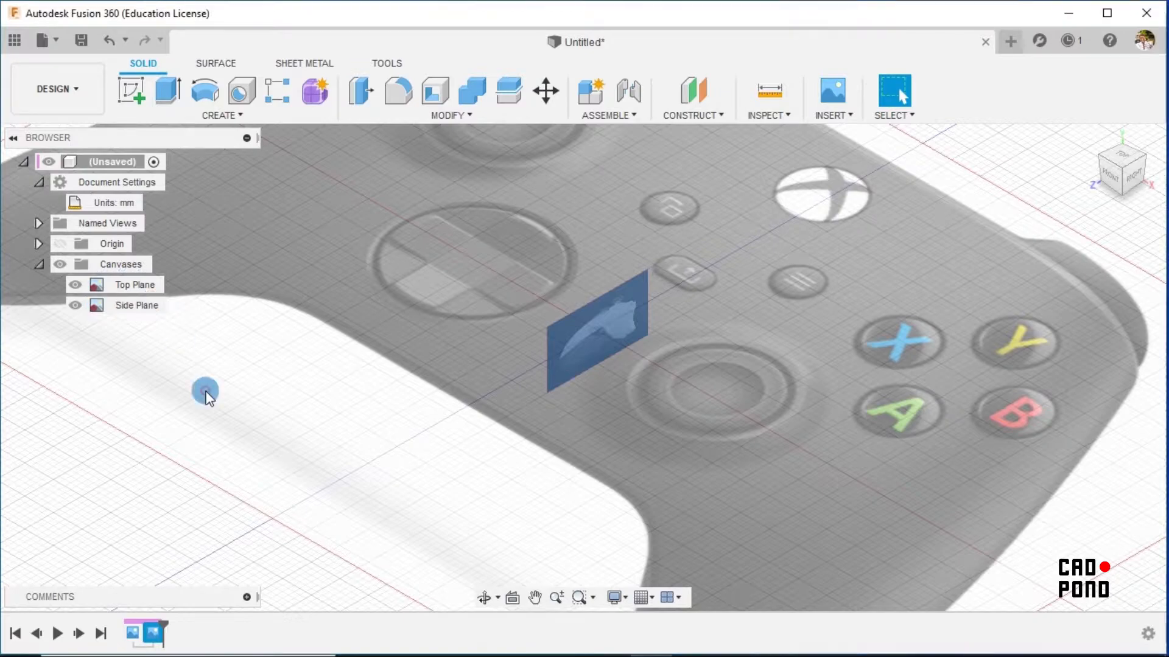
Hide the Top Plane canvas and view the Side Plane canvas straight on from the right.
scroll(206, 395, "down", 6)
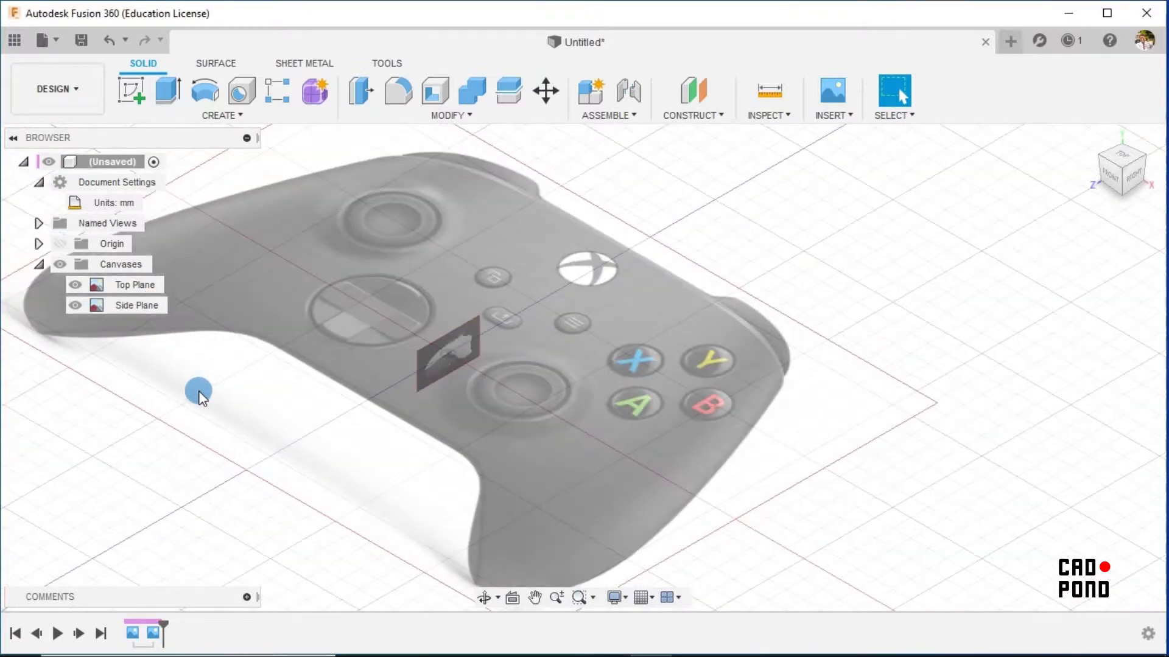
left_click(78, 289)
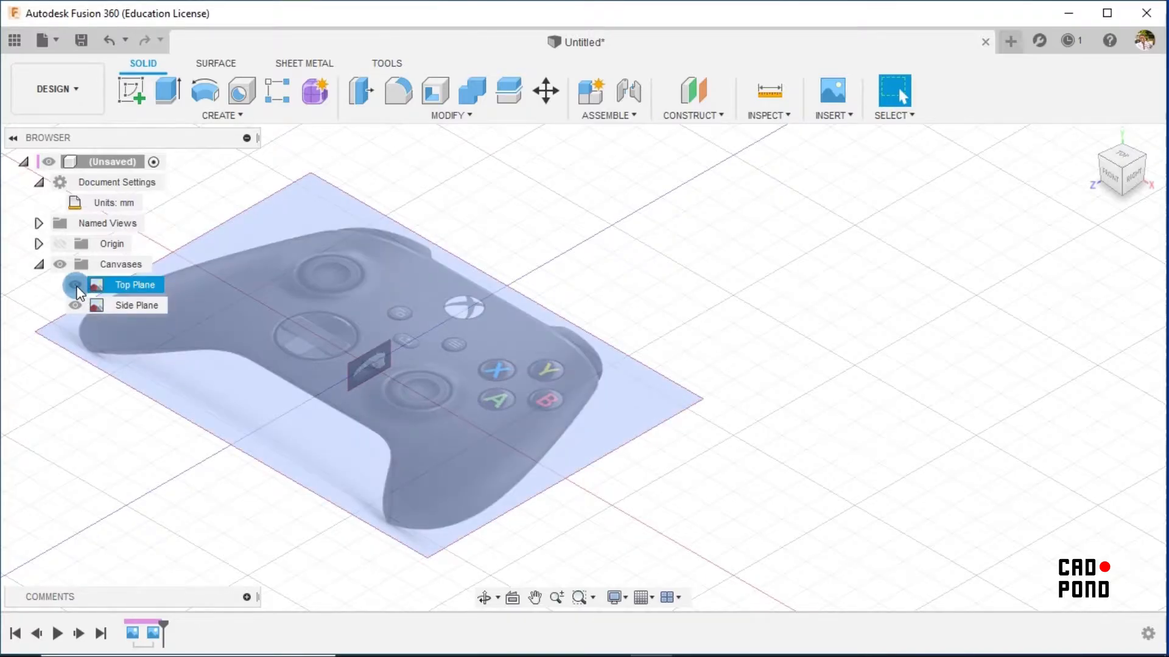
left_click(75, 285)
scroll(363, 366, "up", 3)
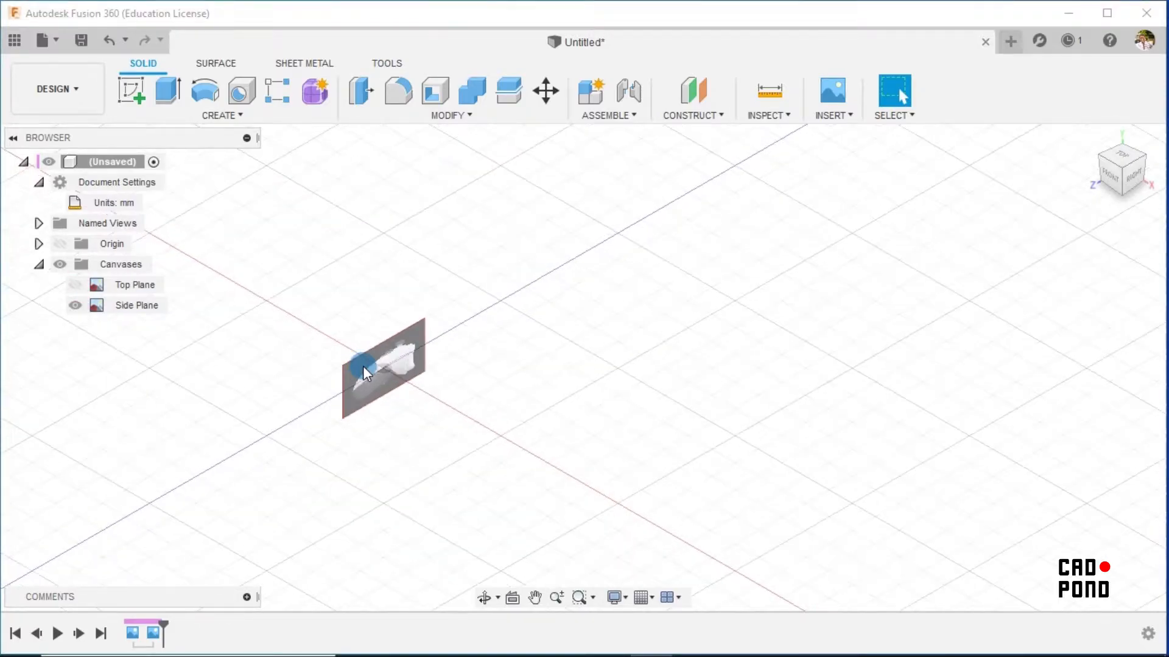
left_click(1130, 178)
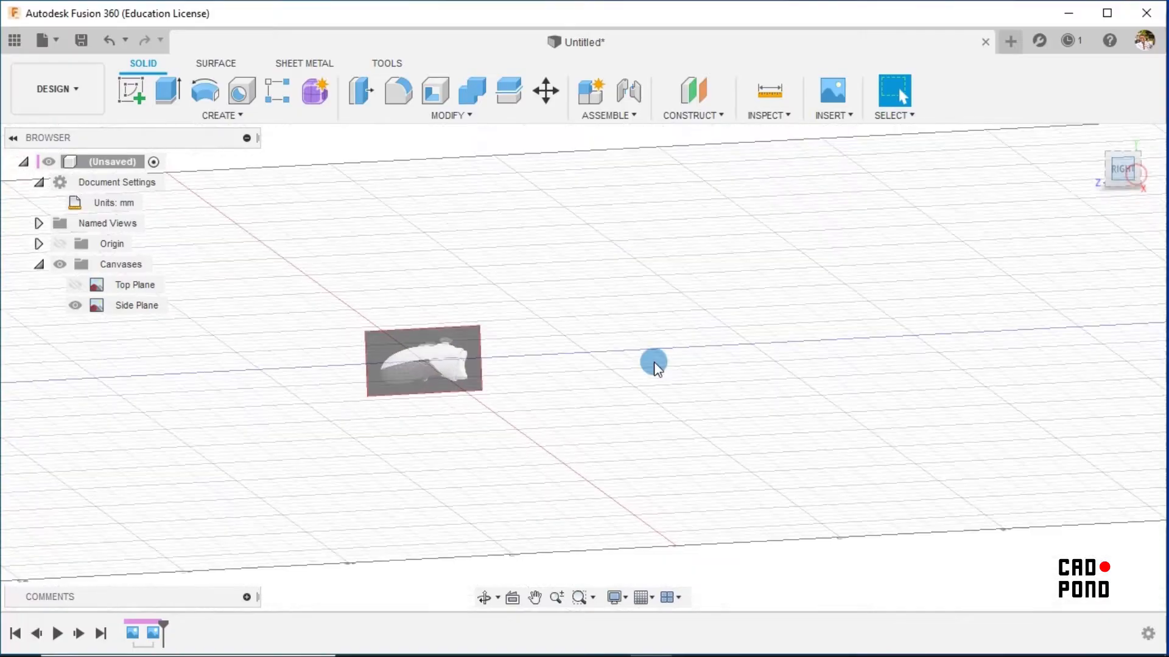
scroll(371, 393, "up", 2)
scroll(399, 386, "up", 2)
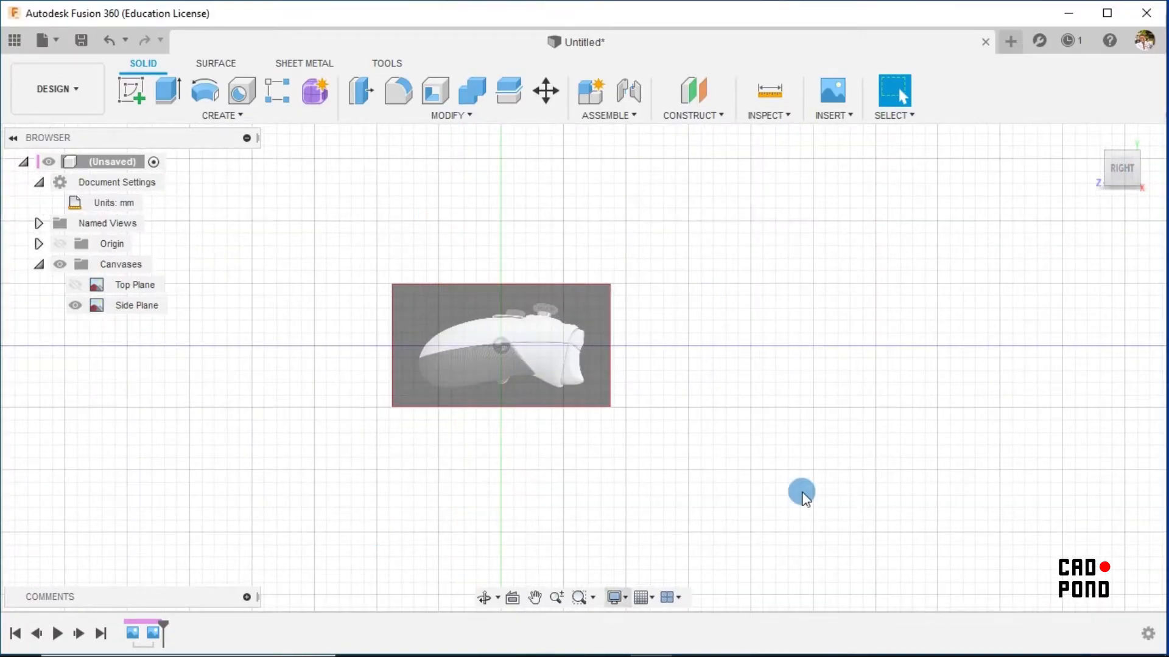
Start calibrating the Side Plane canvas and check the controller's dimensions in image 1 of the Reference Files folder.
left_click(122, 307)
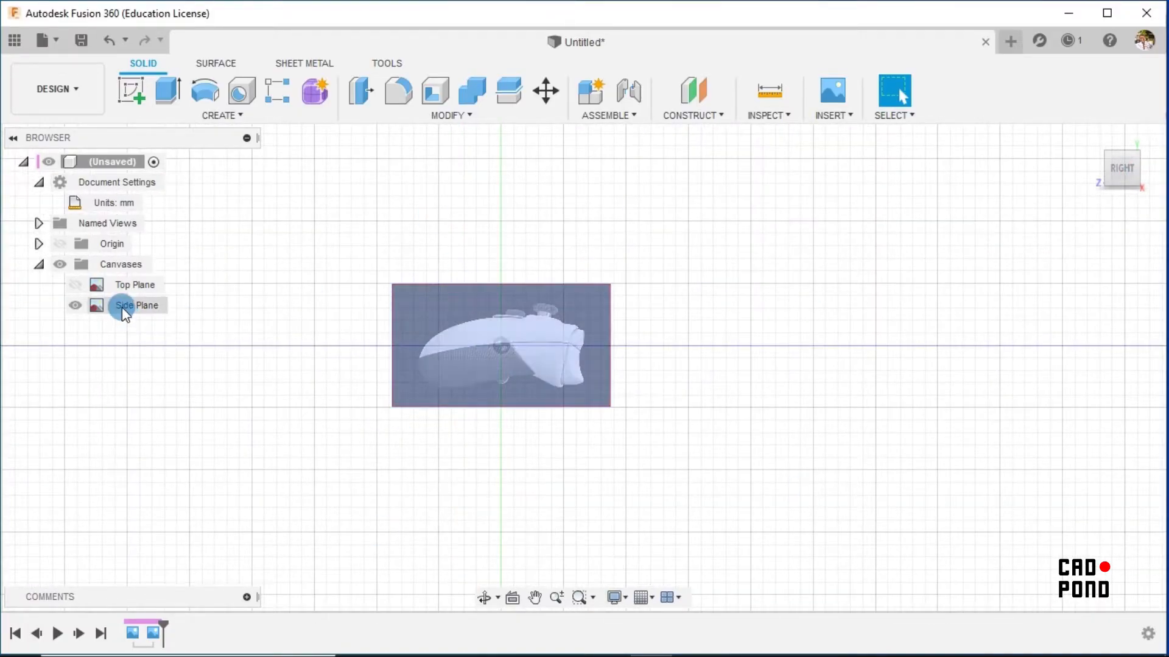
right_click(123, 307)
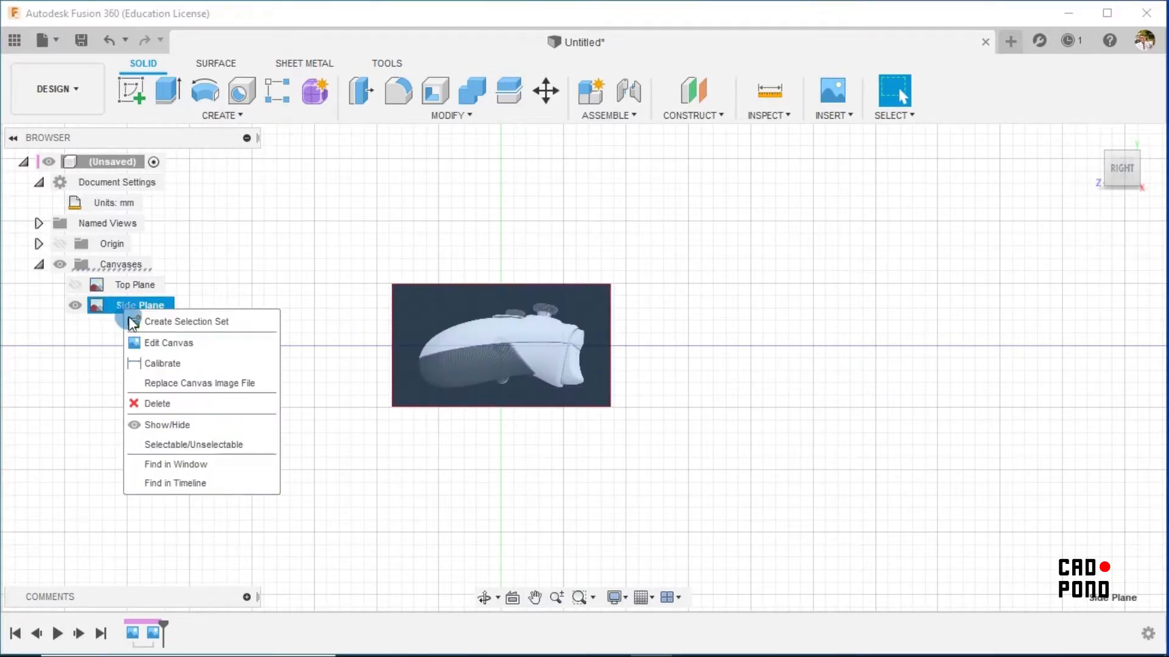
left_click(154, 365)
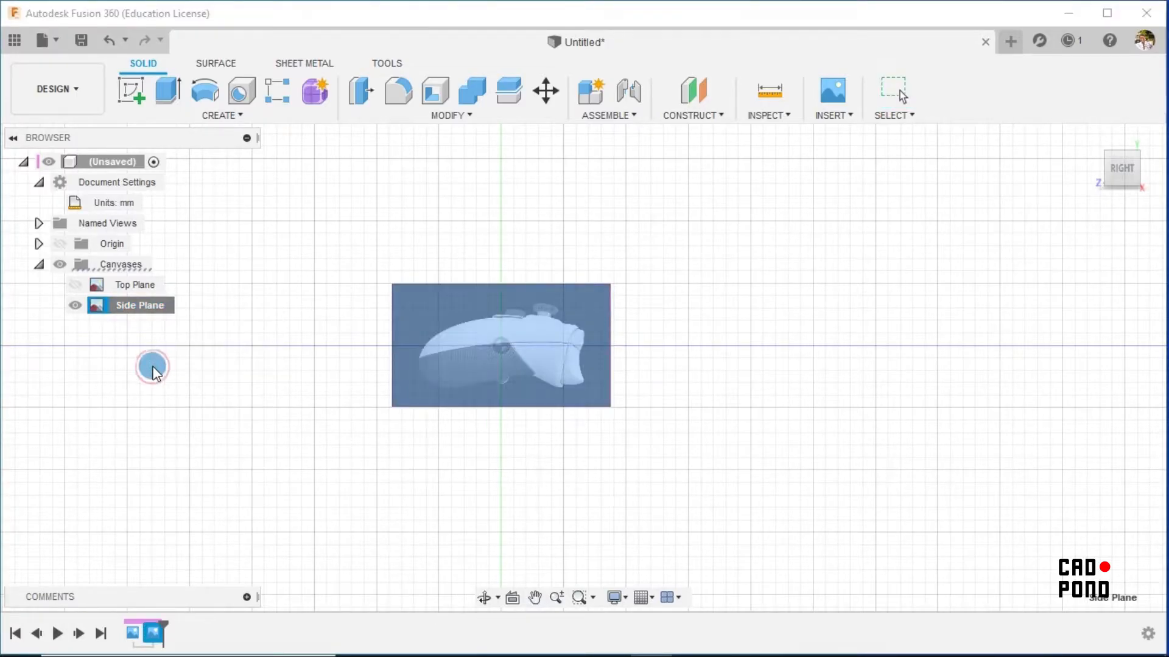
left_click(14, 40)
scroll(86, 365, "down", 6)
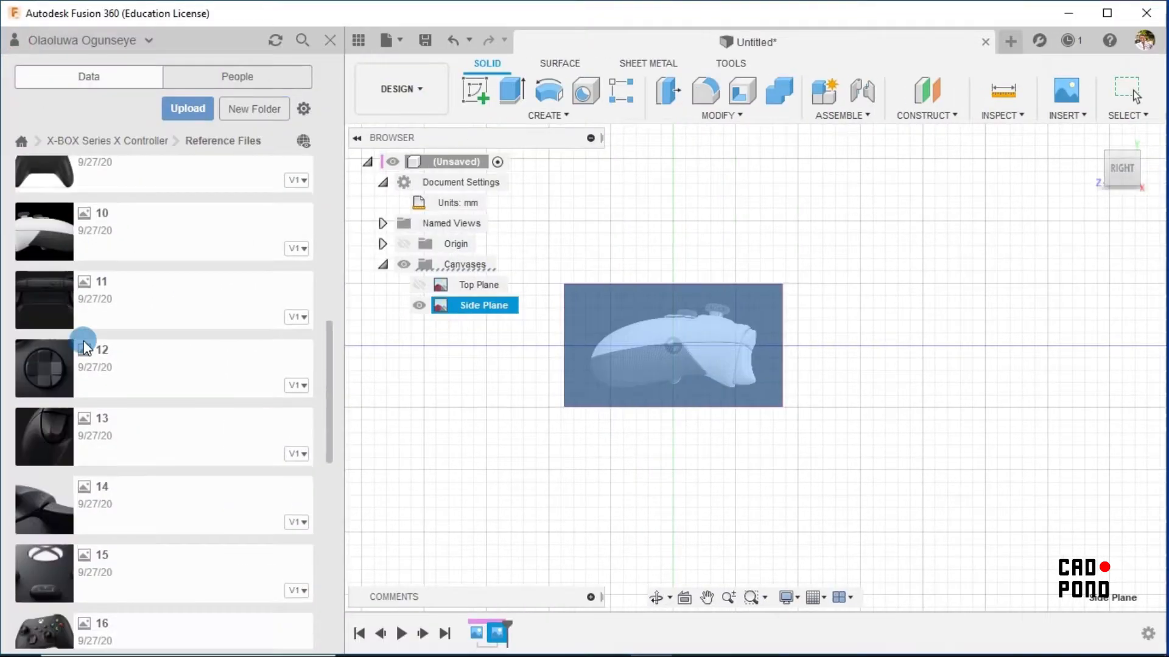
scroll(67, 365, "up", 10)
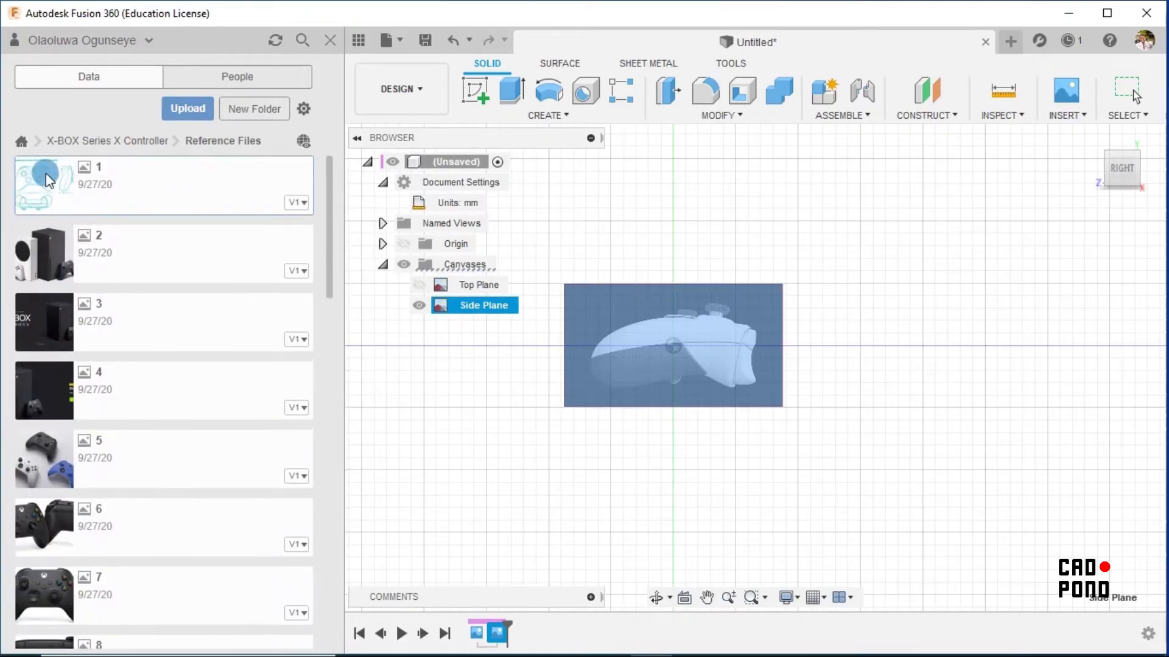
double_click(46, 171)
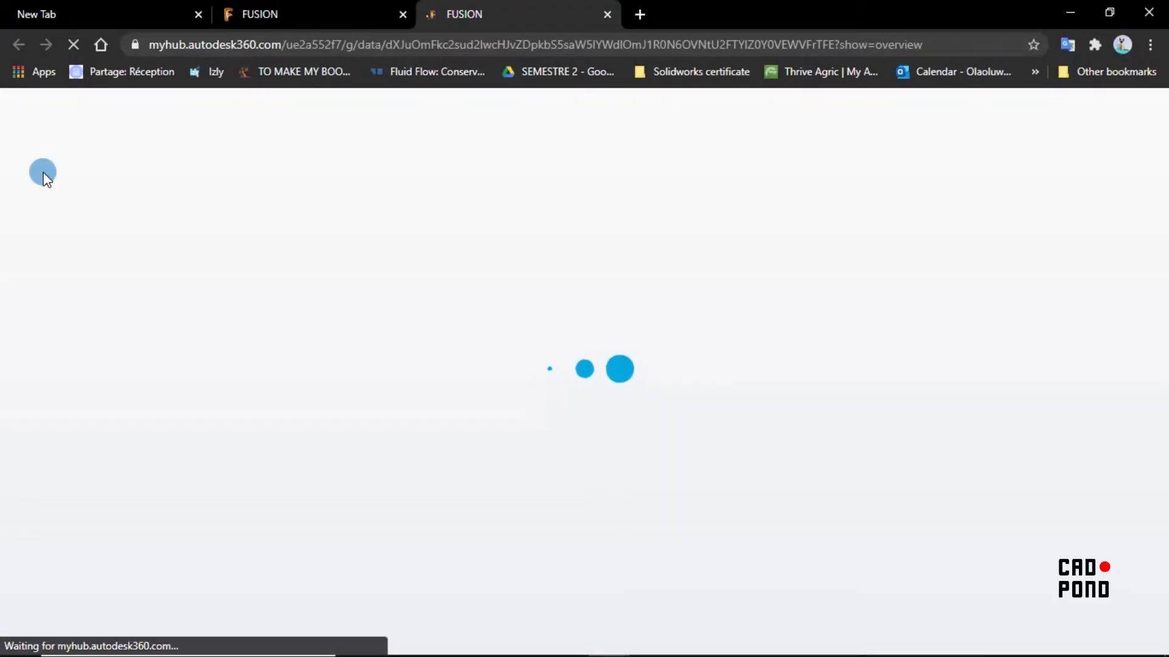
left_click(270, 10)
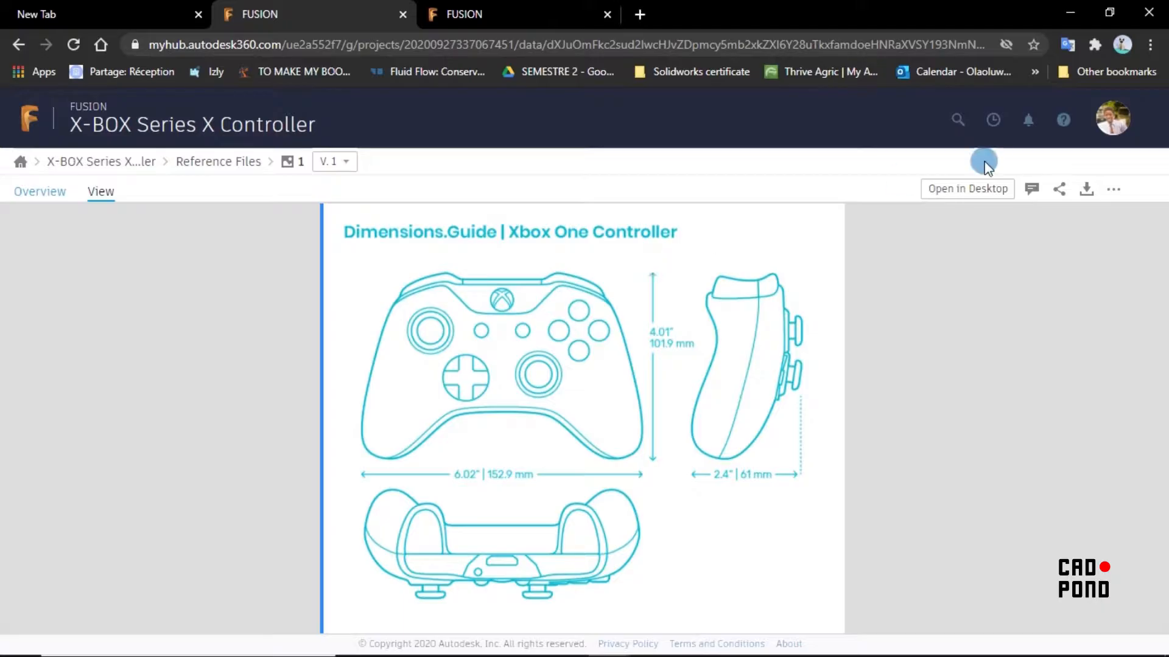
left_click(1072, 9)
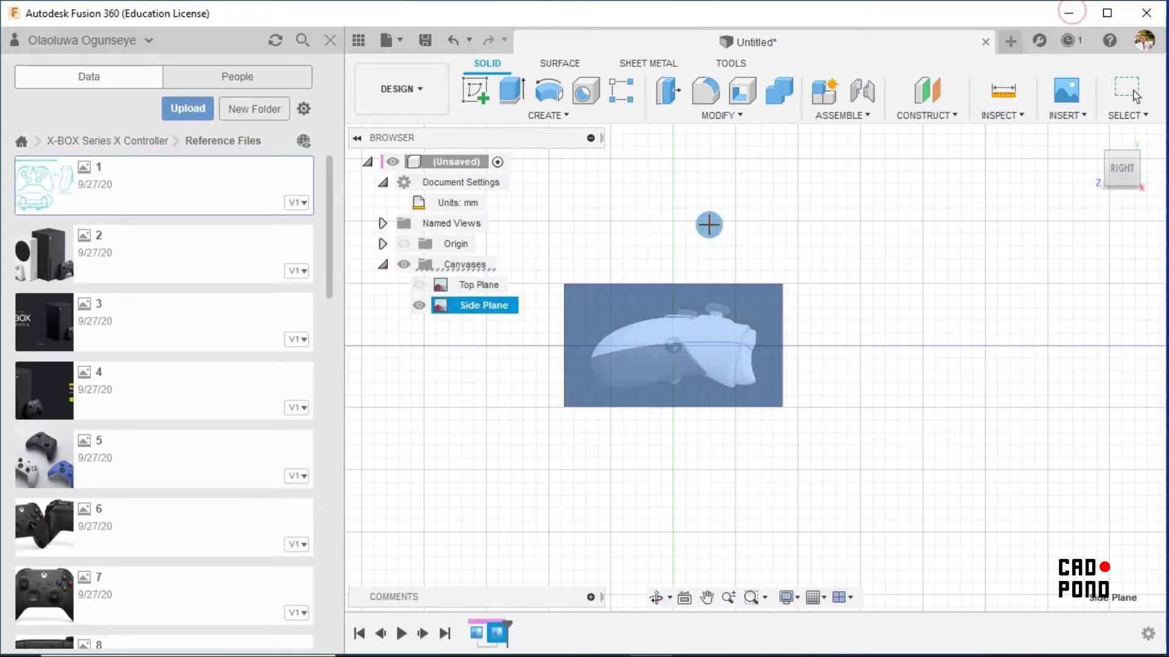
left_click(597, 366)
scroll(596, 367, "up", 3)
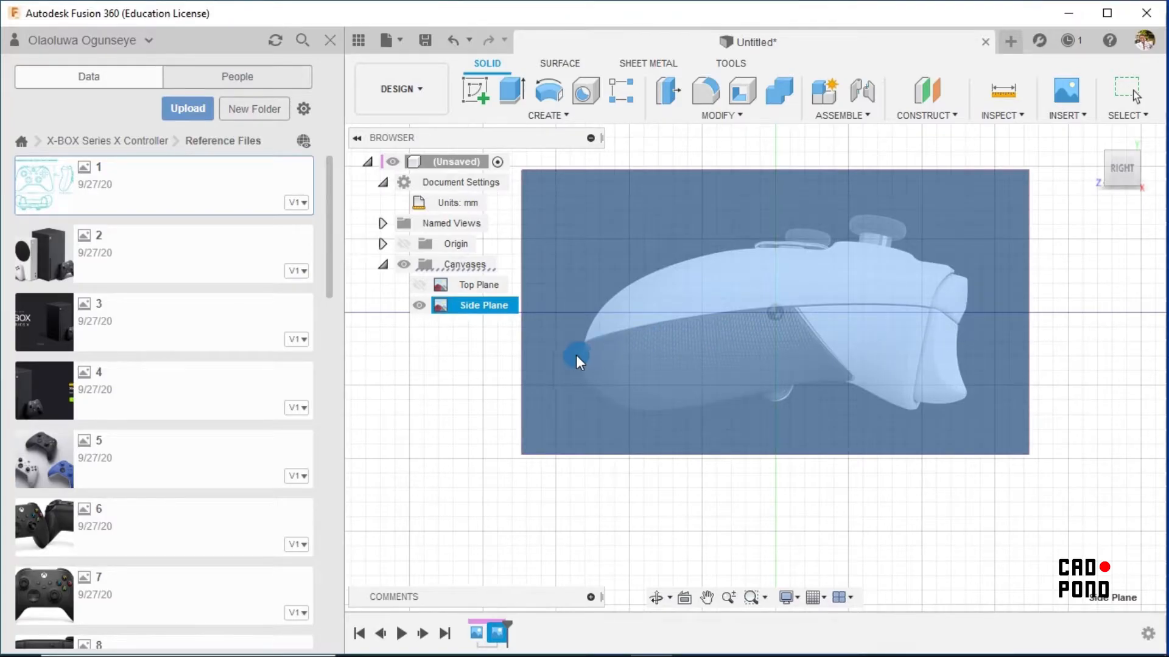
scroll(582, 362, "up", 2)
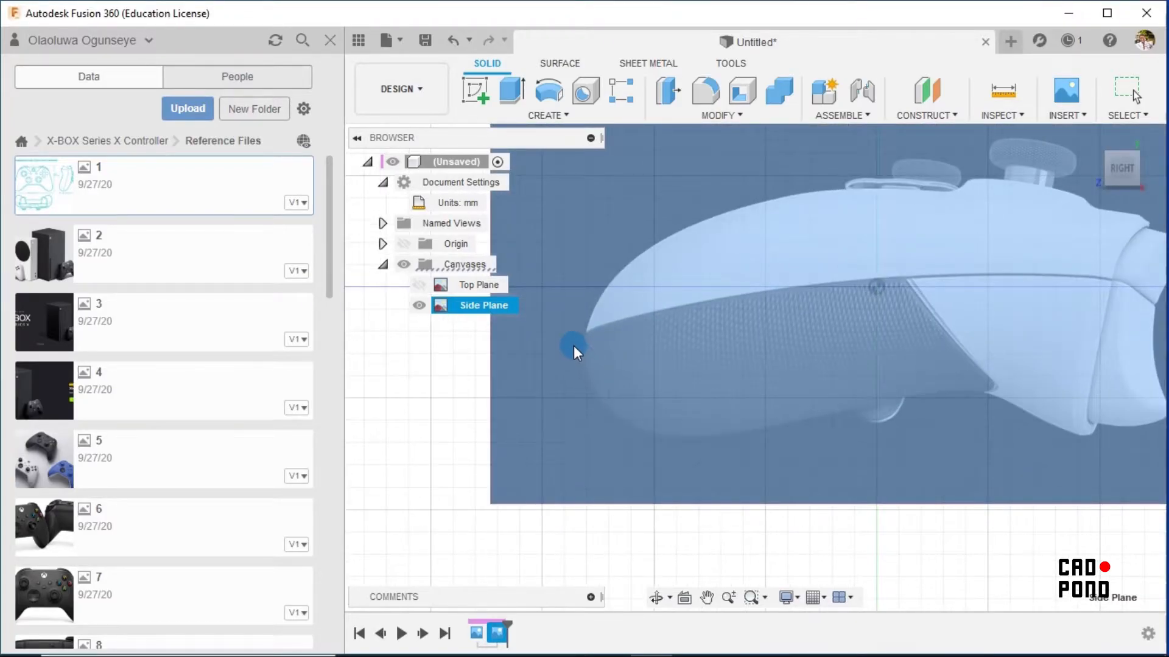
left_click(574, 346)
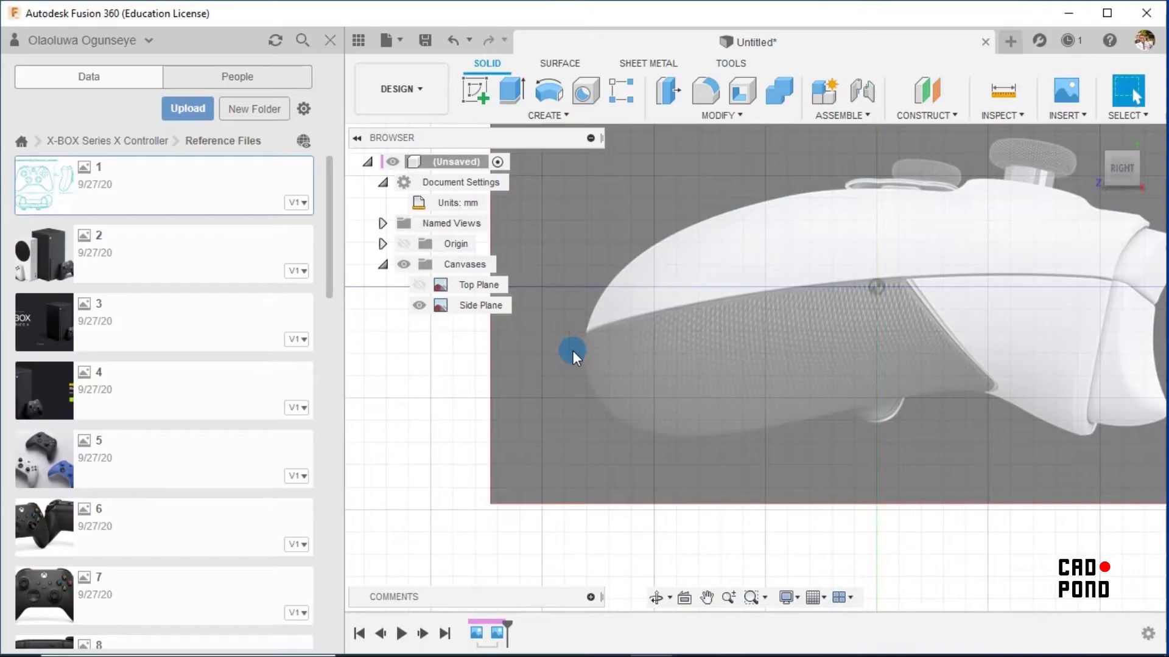
Restart calibration of the Side Plane canvas and place the first point at the outer end of the controller's grip.
left_click(482, 306)
right_click(480, 306)
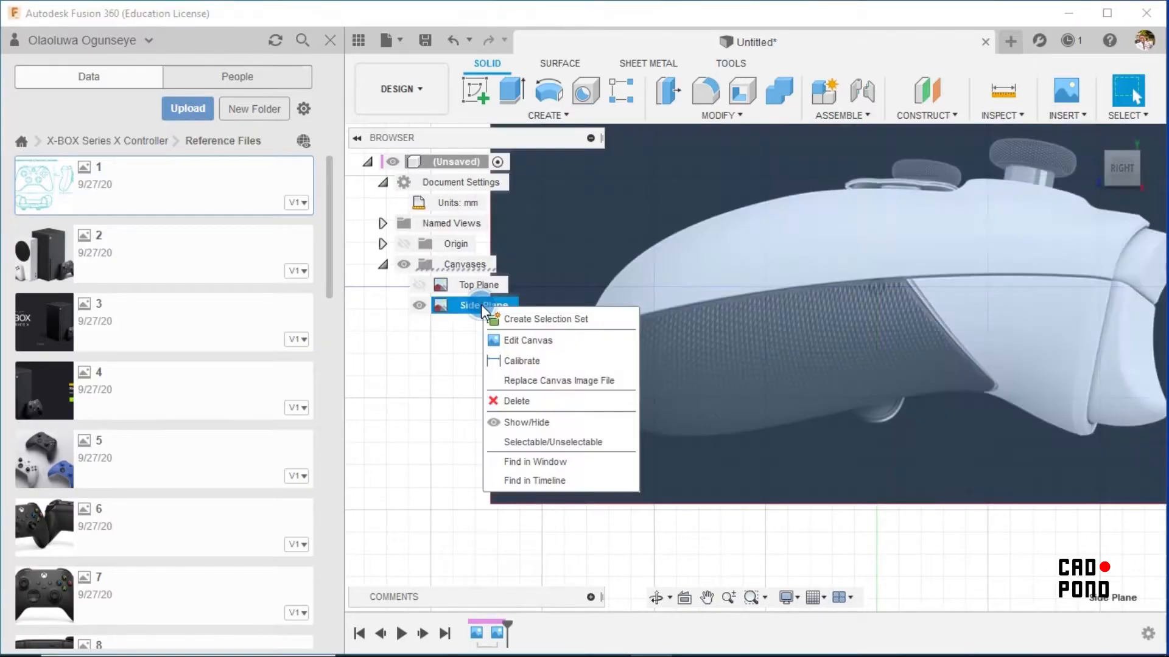
left_click(505, 357)
left_click(573, 352)
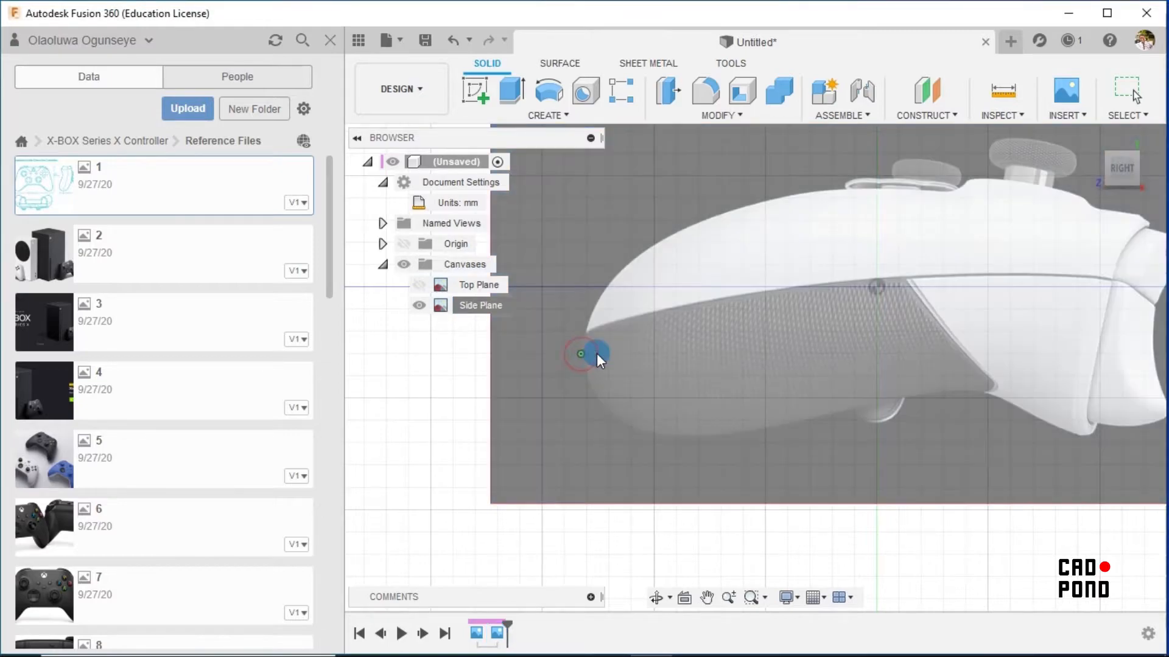
Place the second calibration point on the trigger's outer edge, level with the first, and set the distance to 102 mm.
scroll(660, 369, "down", 2)
scroll(665, 370, "down", 1)
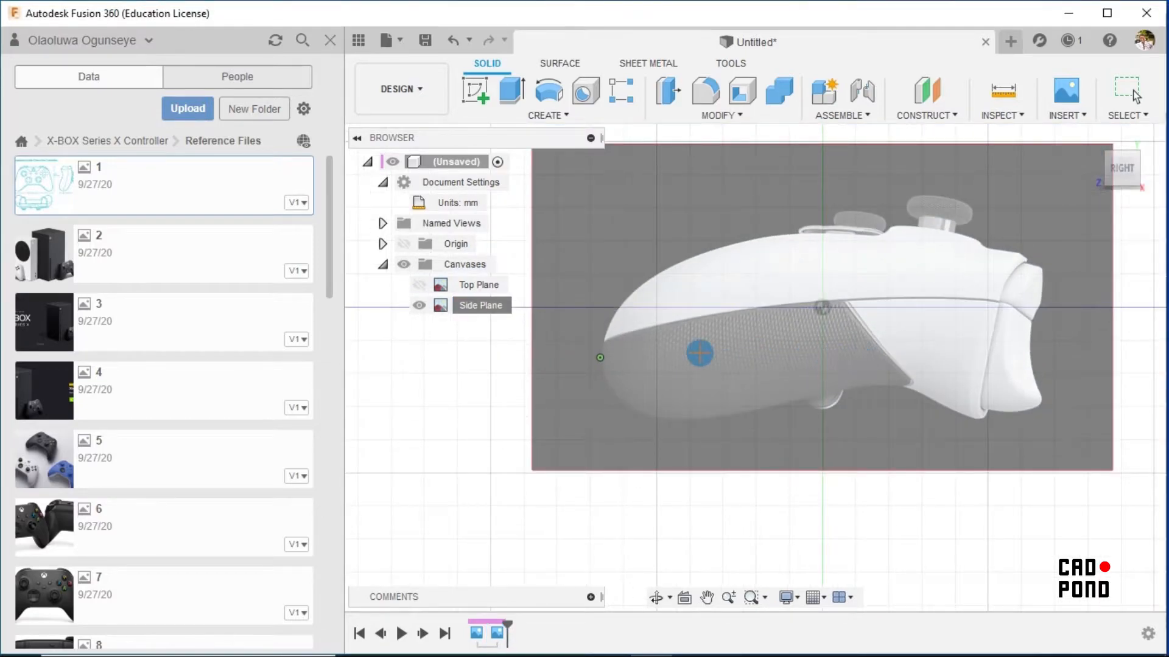
scroll(1027, 361, "up", 2)
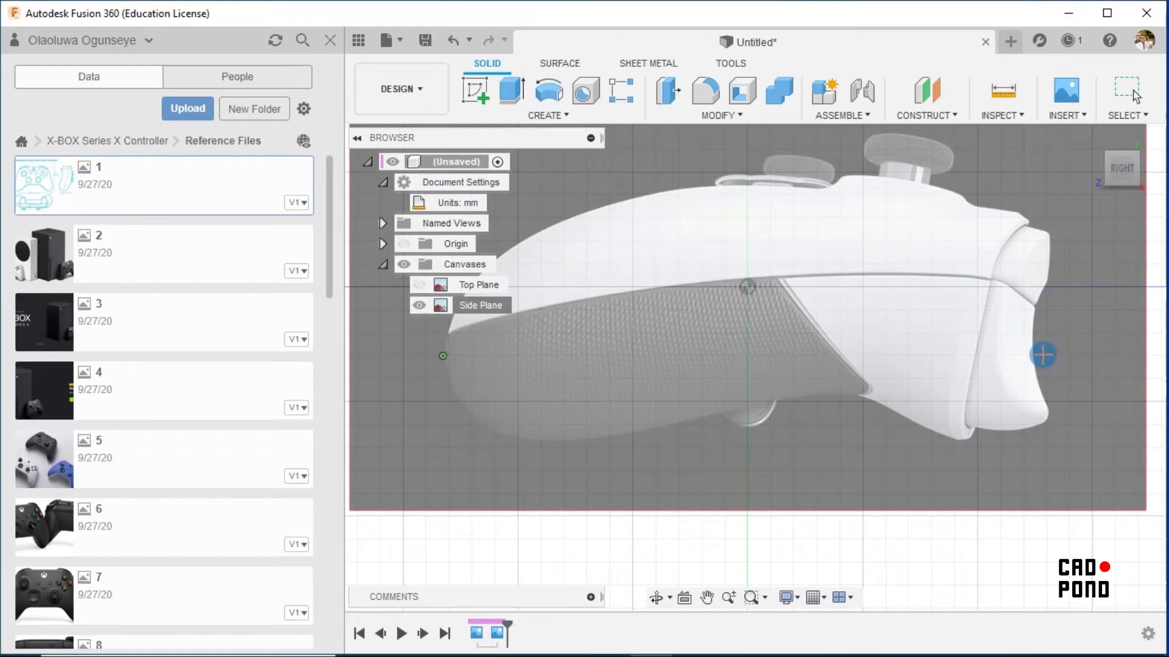
left_click(1047, 355)
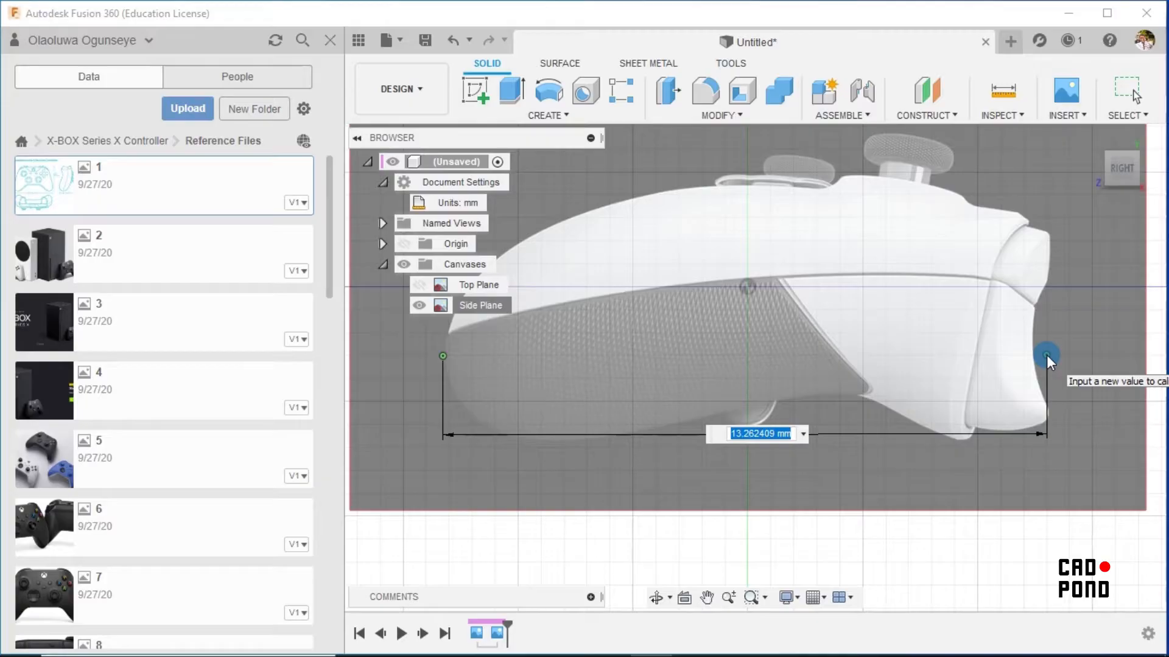
type("1")
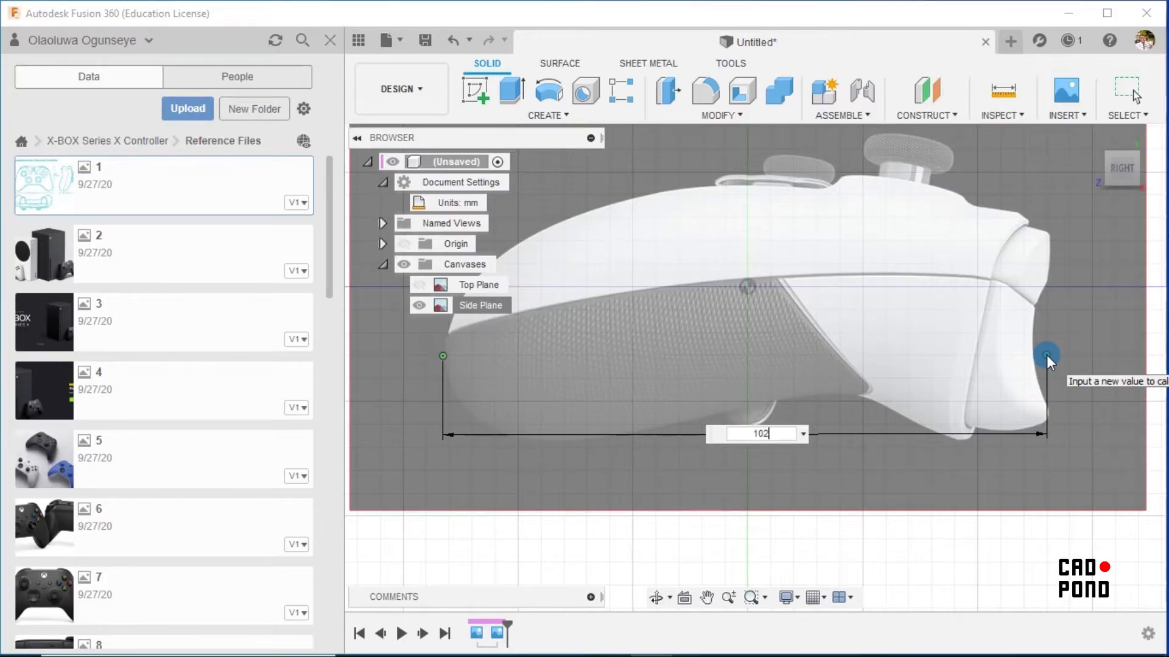
type("02")
key("Return")
Show the Top Plane canvas again and compare its size and alignment with the Side Plane canvas in 3D.
scroll(1046, 355, "down", 10)
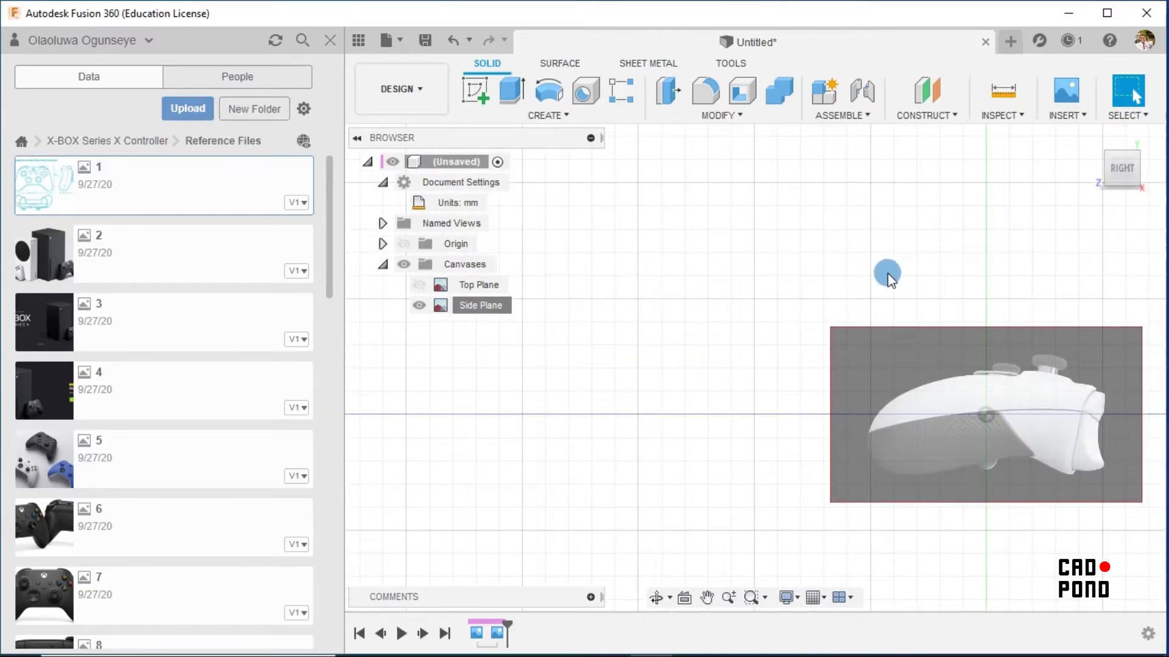
middle_click_drag(905, 264, 626, 269)
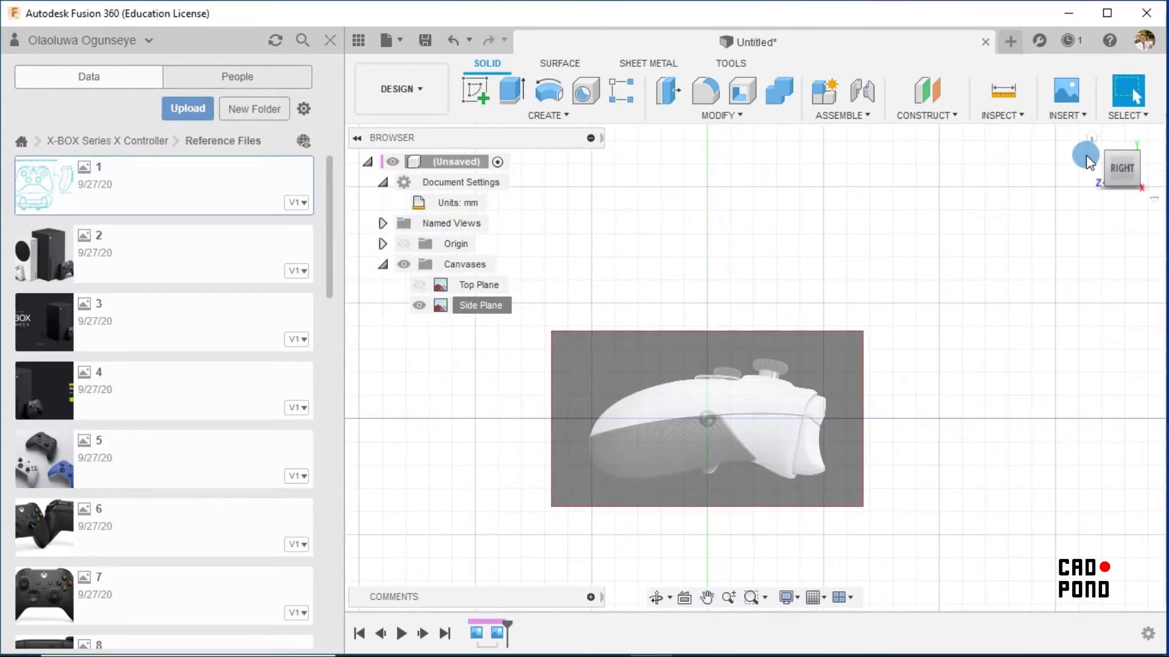
left_click(1094, 137)
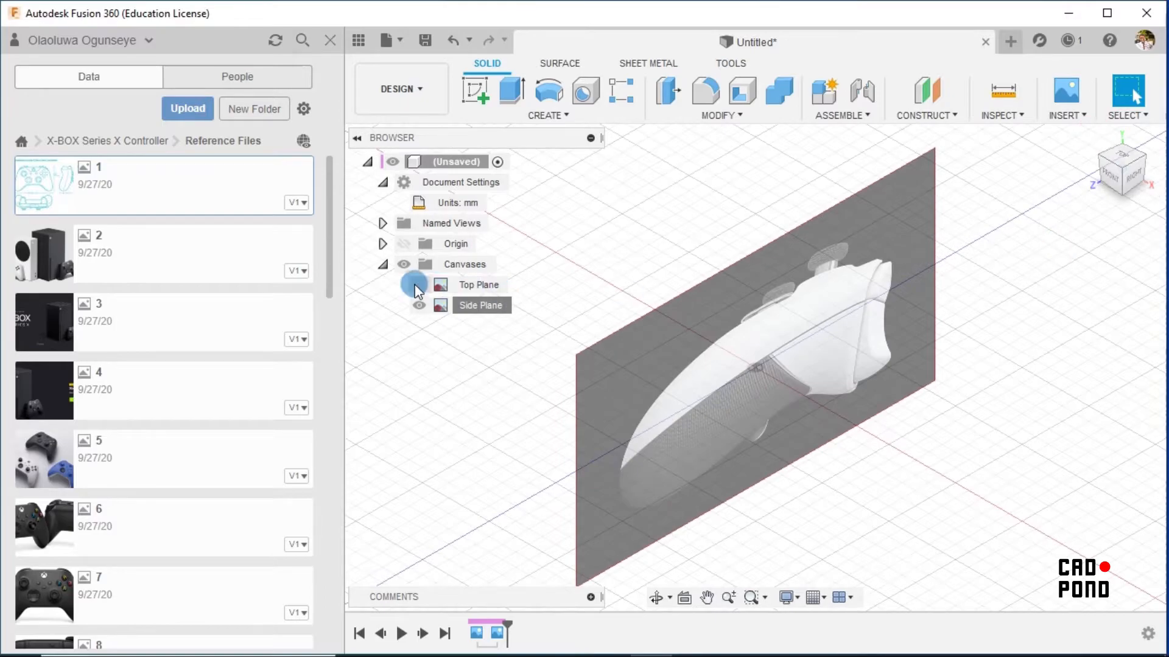
left_click(418, 285)
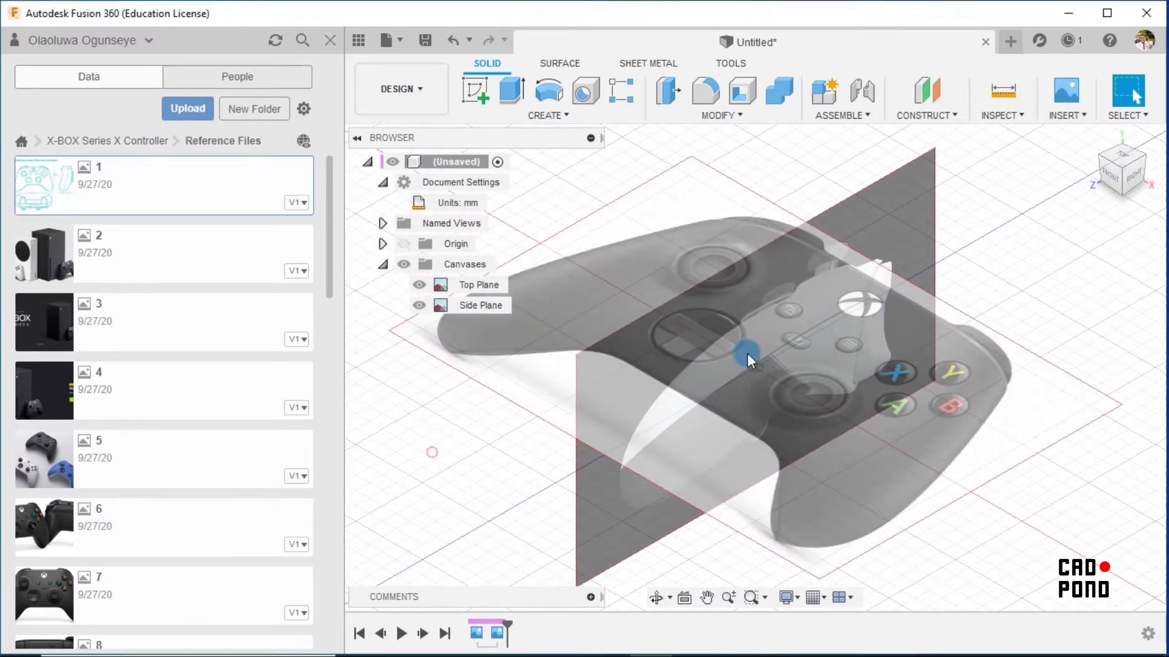
middle_click_drag(1077, 328, 953, 297, "shift")
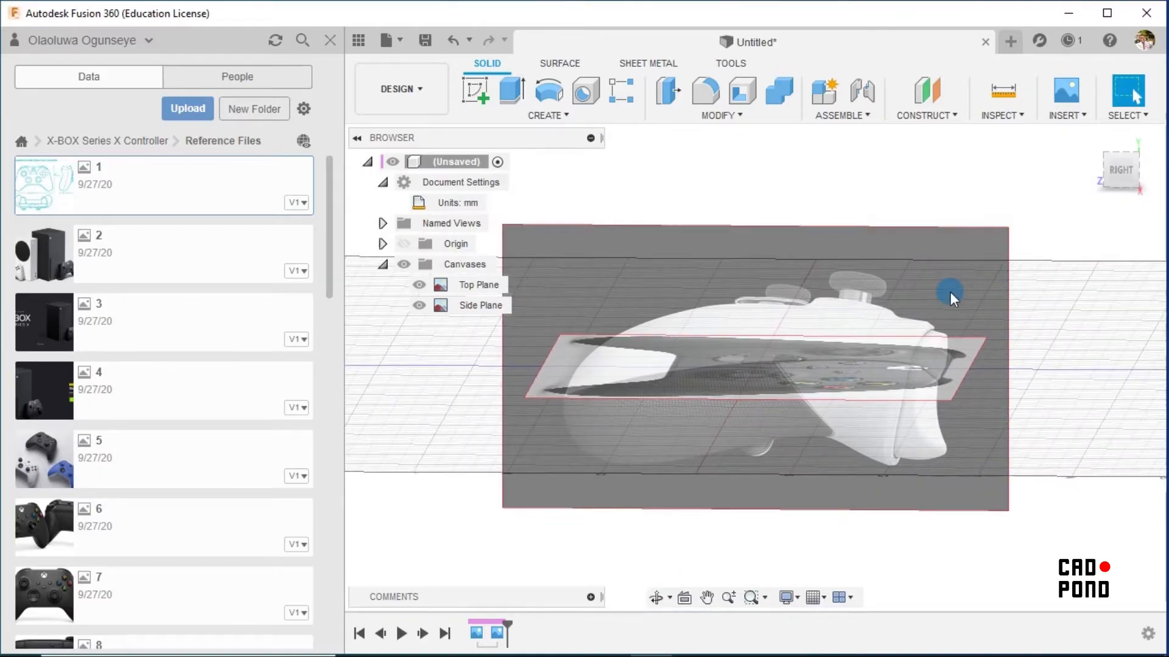
Restart calibration of the Side Plane canvas in the right view, with the first point at the outer end of the controller's grip.
left_click(1120, 169)
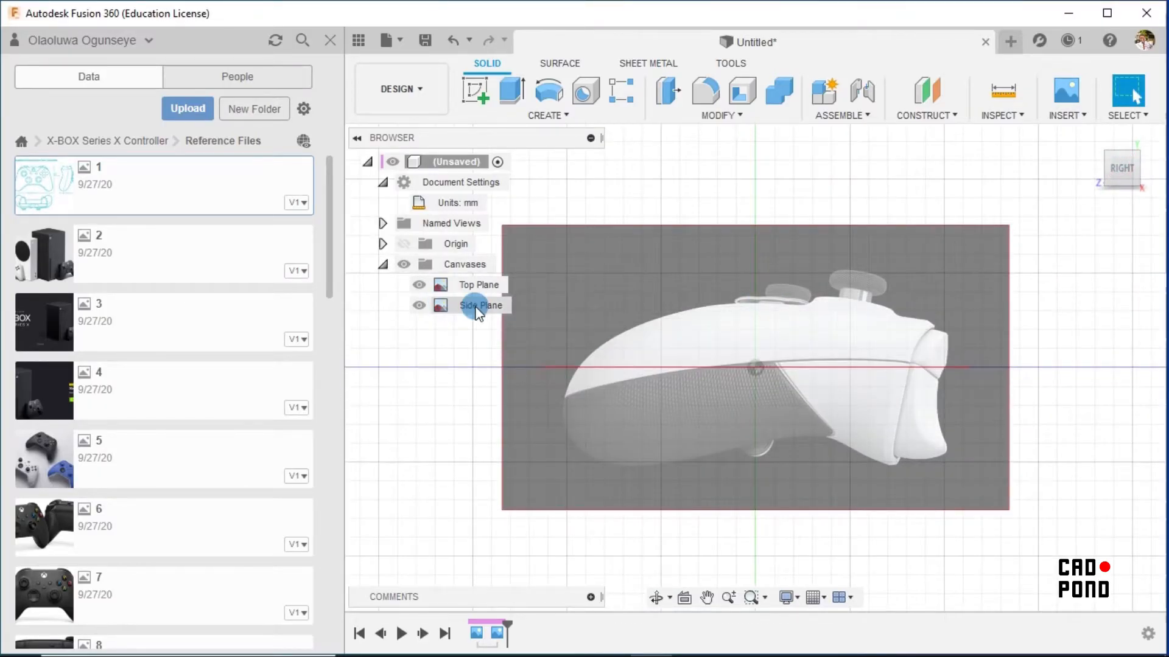
right_click(474, 306)
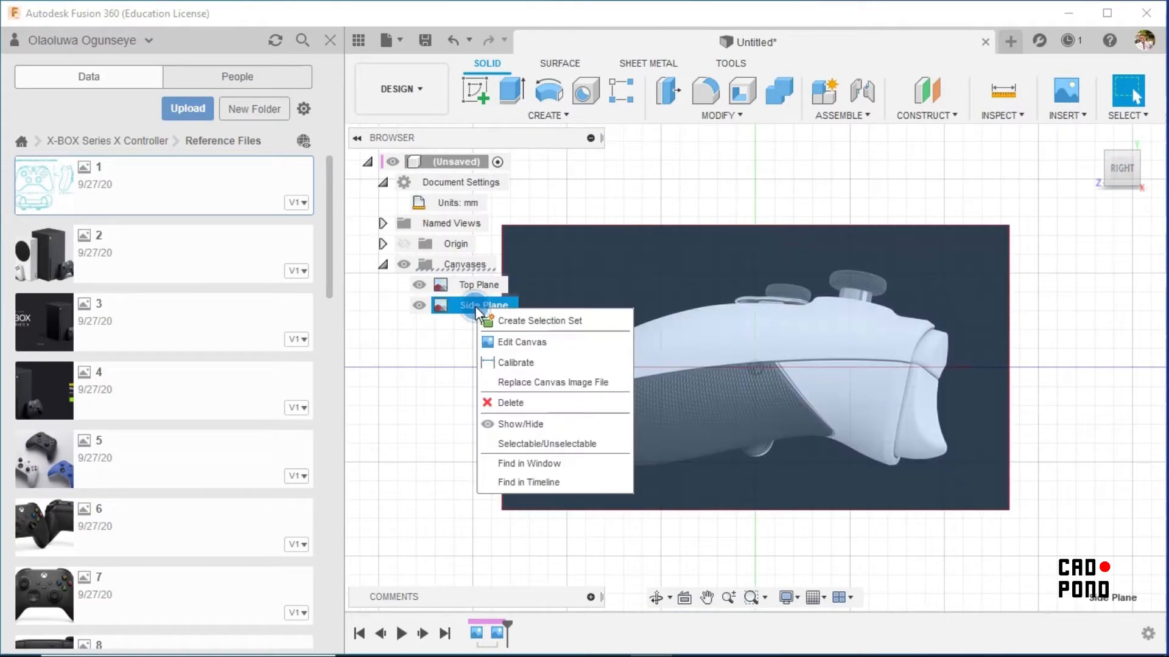
left_click(515, 362)
scroll(576, 405, "up", 5)
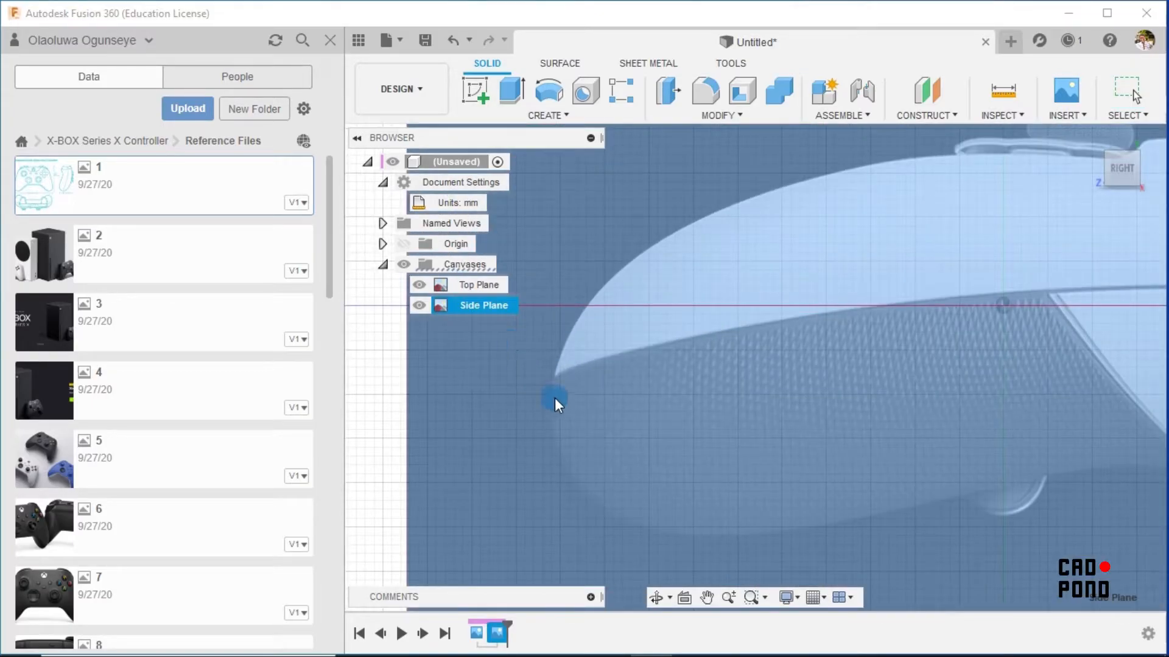
left_click(551, 394)
Place the second calibration point just beyond the trigger's inward curve, level with the first, and set the distance to 105 mm.
scroll(660, 392, "down", 5)
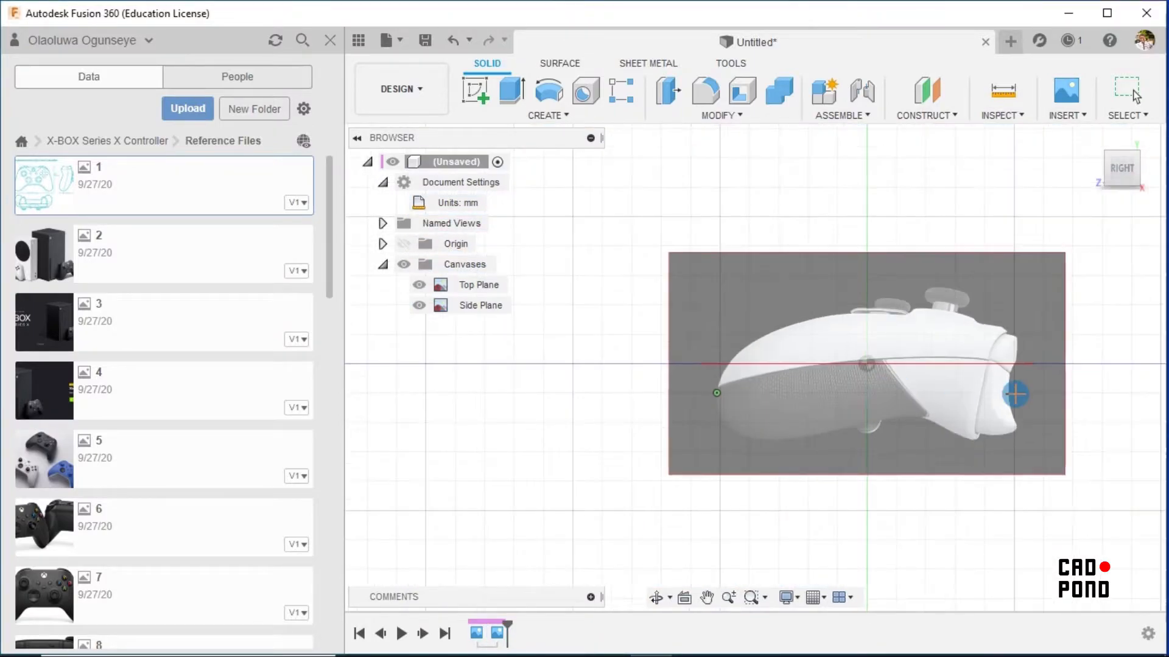
scroll(1015, 395, "up", 5)
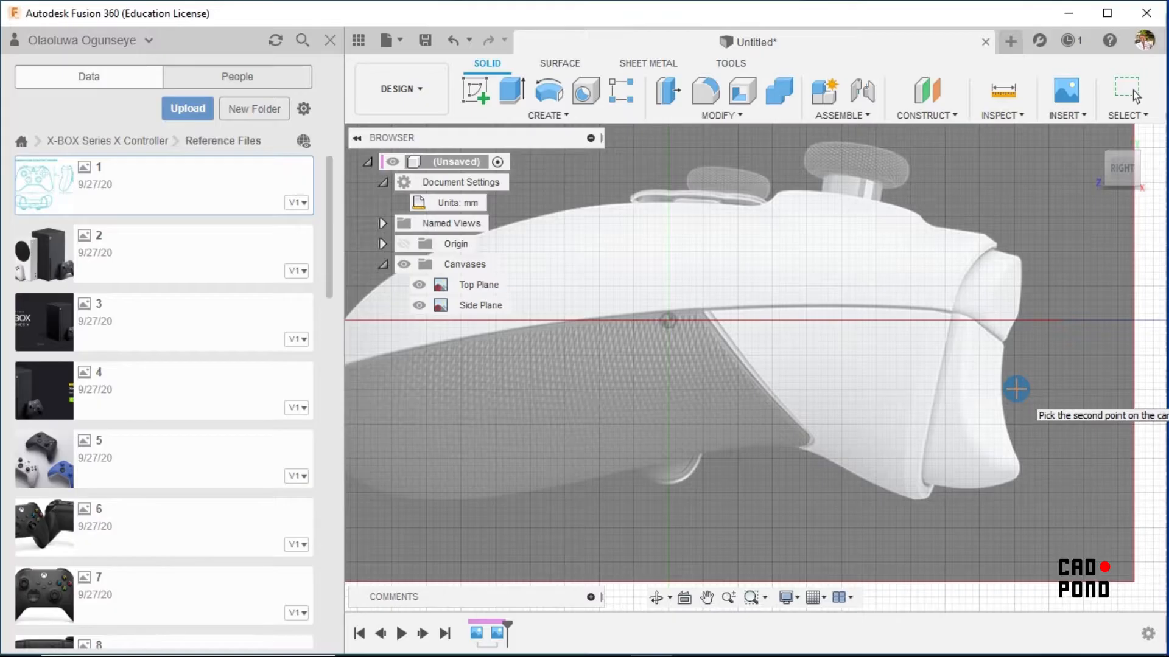
left_click(1015, 389)
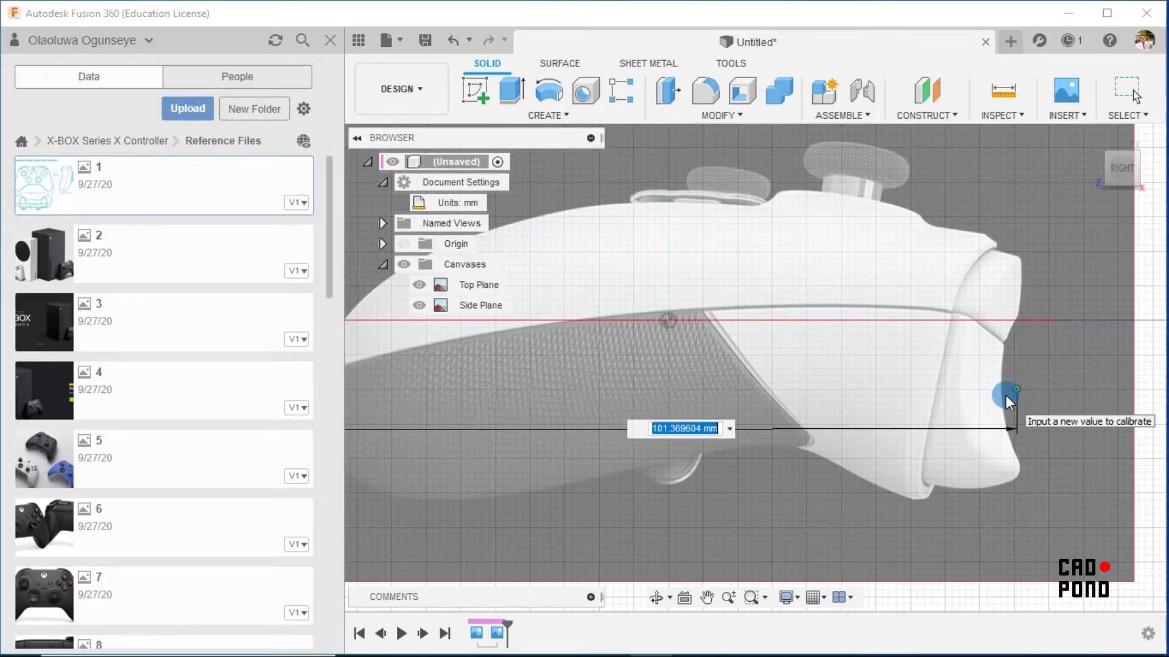
type("10")
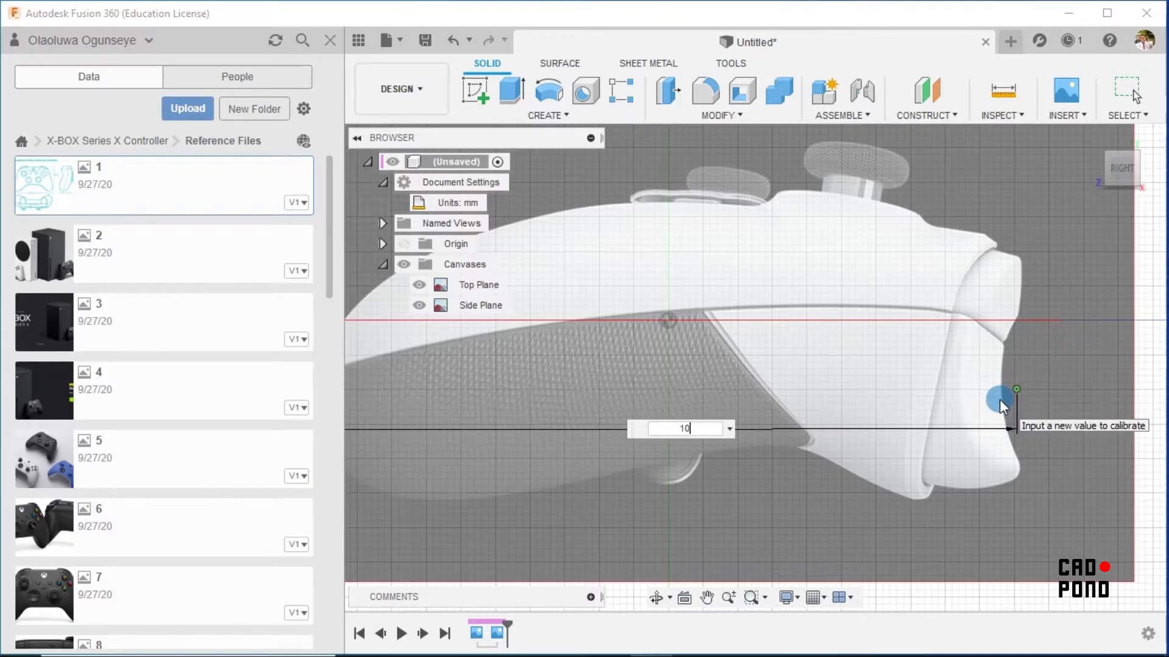
type("5")
key("Return")
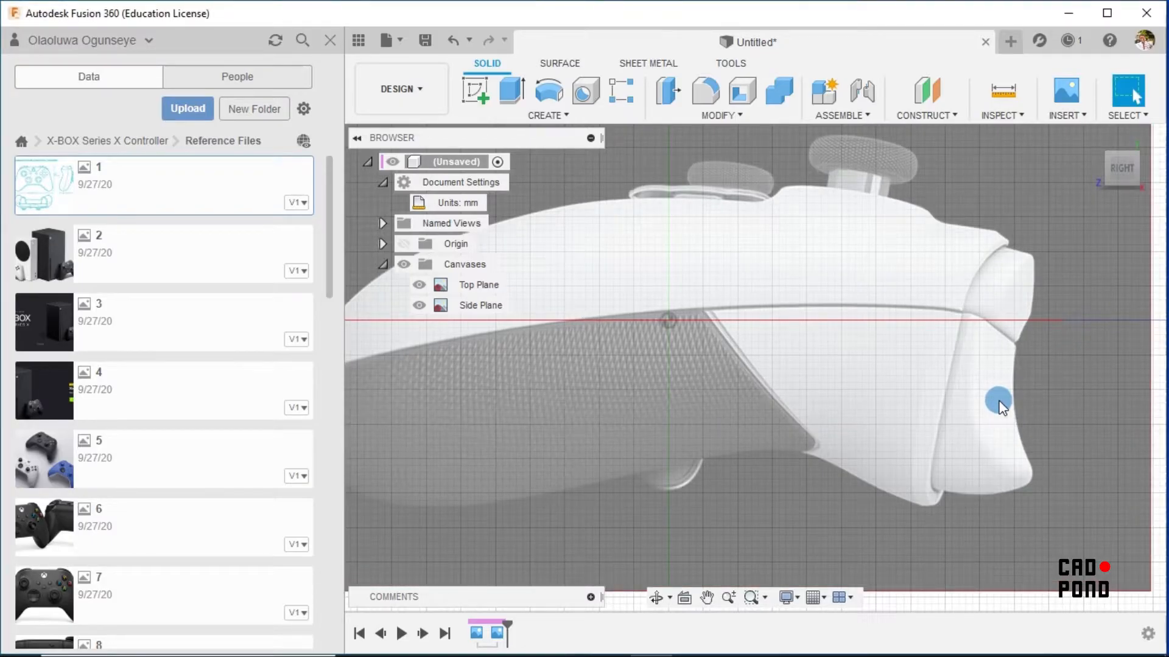
Compare the Top Plane and Side Plane canvases in 3D, close the project file list, and return to the home view.
scroll(1083, 392, "down", 5)
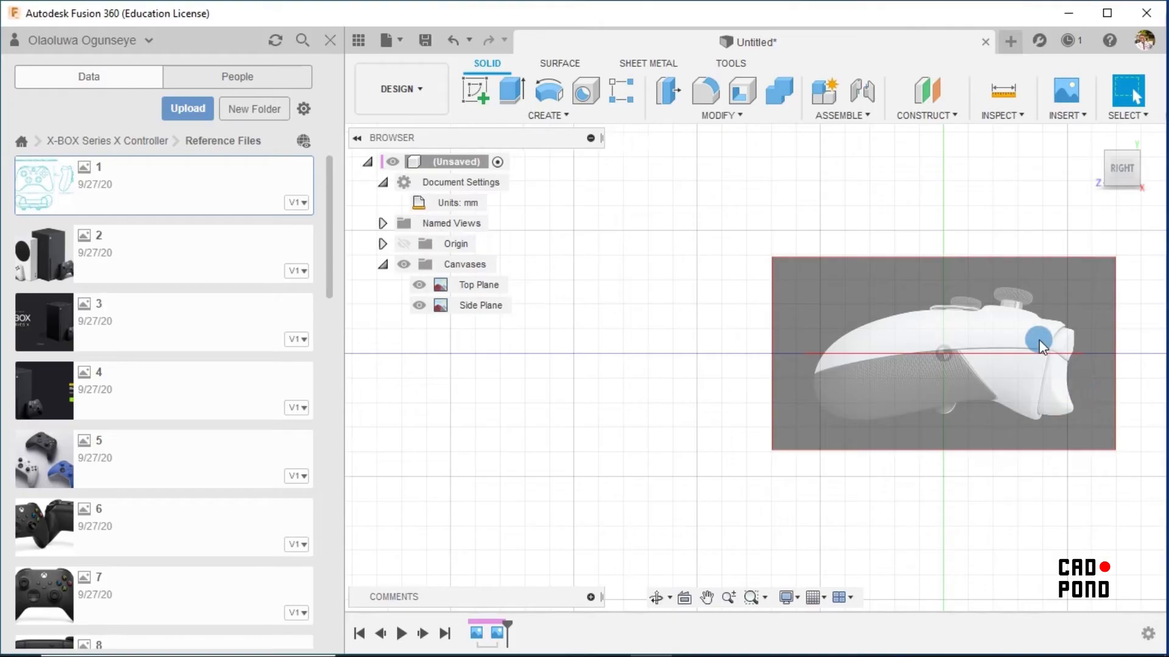
middle_click_drag(1038, 337, 951, 303, "shift")
middle_click_drag(688, 293, 694, 318, "shift")
left_click(330, 40)
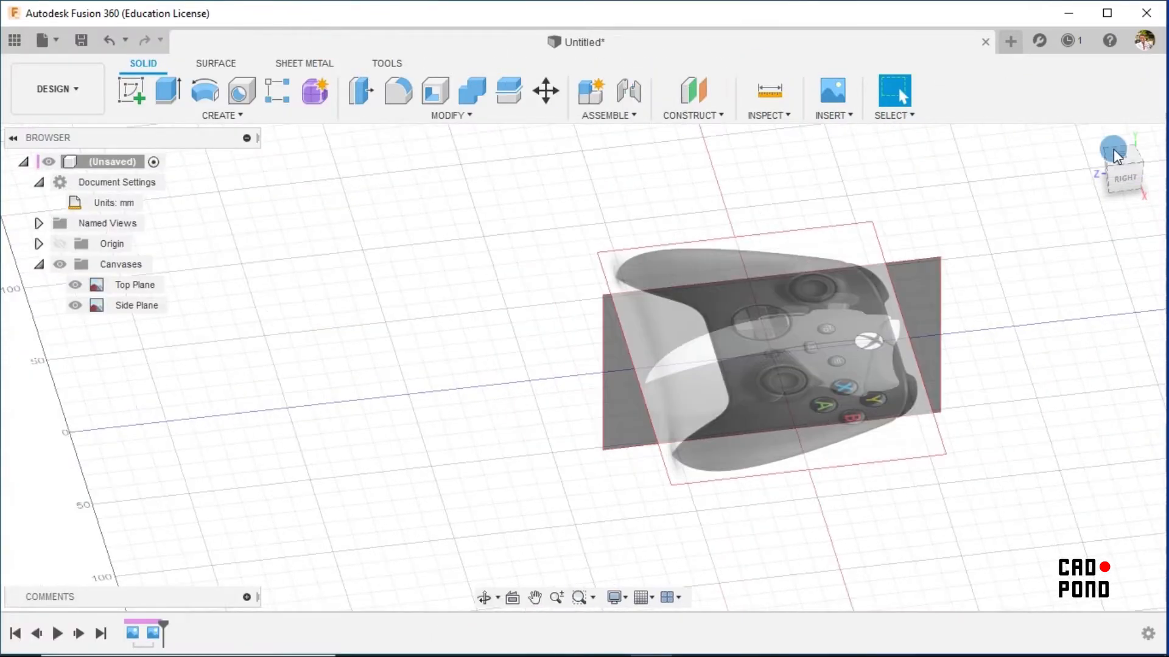
left_click(1091, 137)
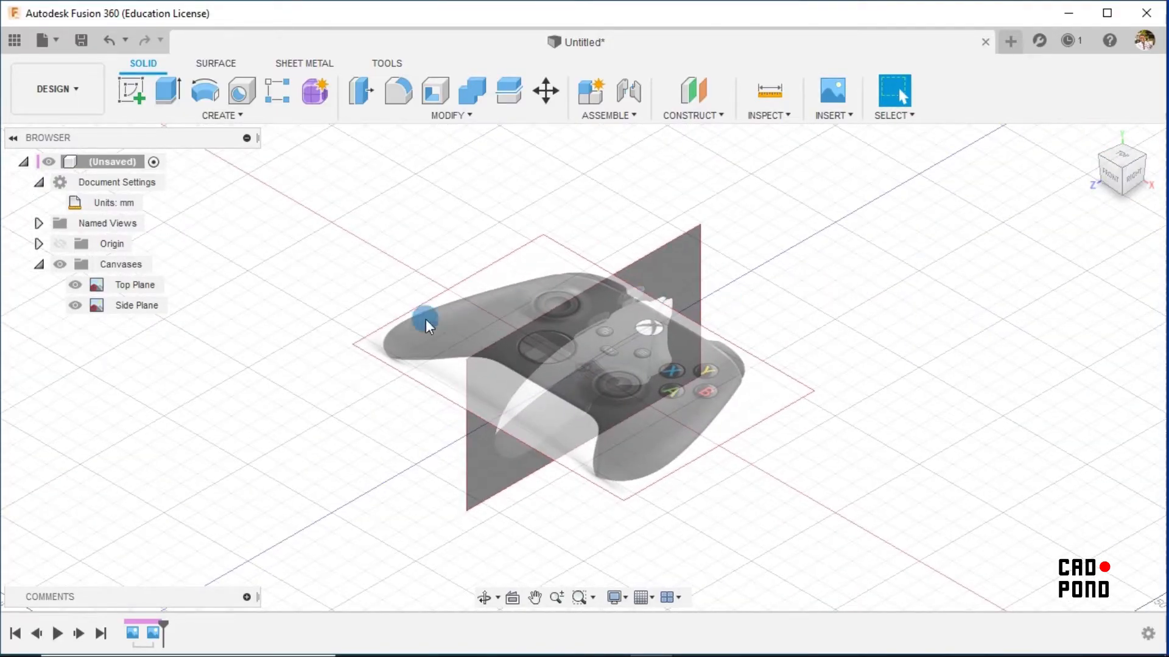
Hide the Side Plane canvas and check from above how the Top Plane canvas is centred on the origin.
left_click(74, 308)
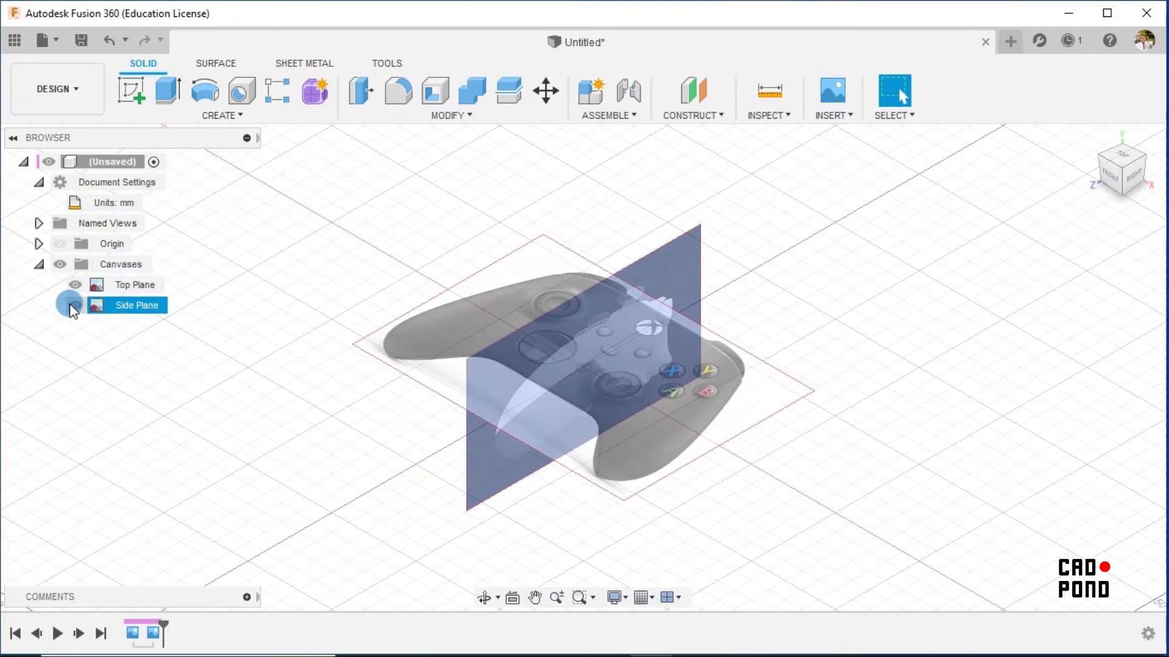
left_click(74, 308)
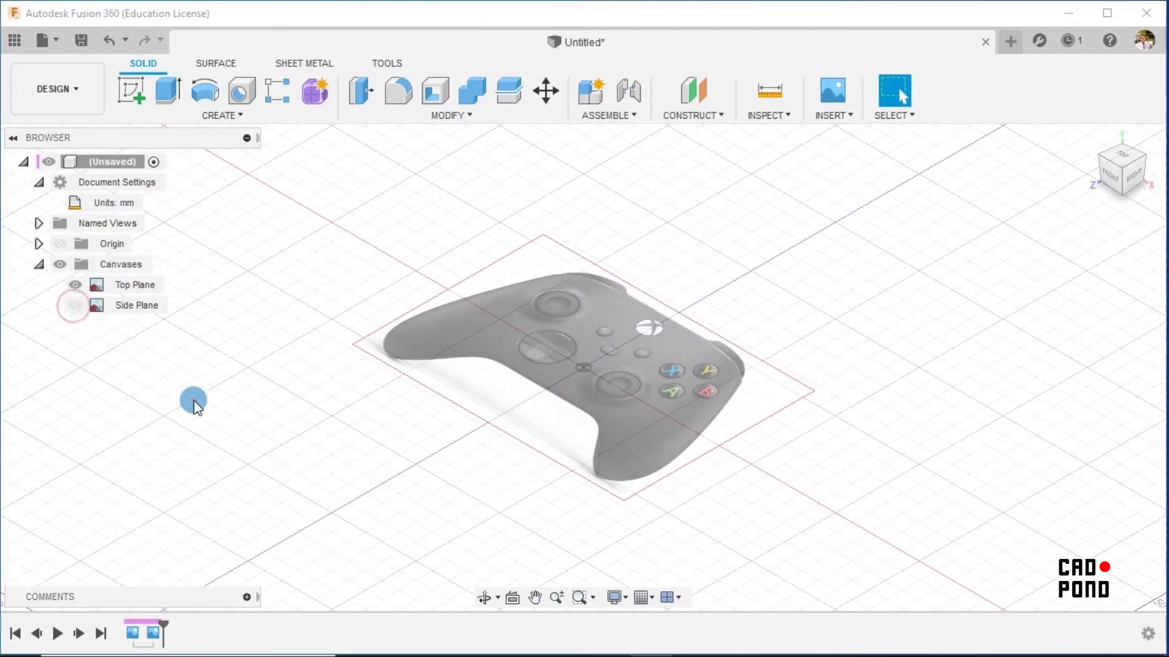
left_click(1126, 160)
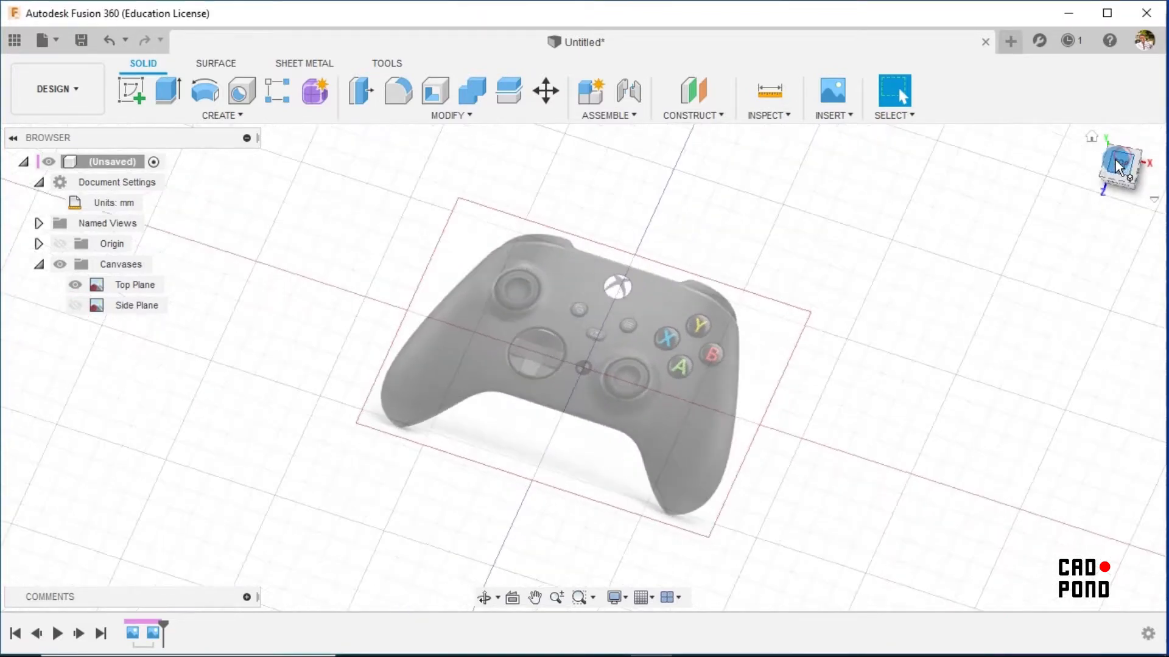
scroll(594, 277, "up", 2)
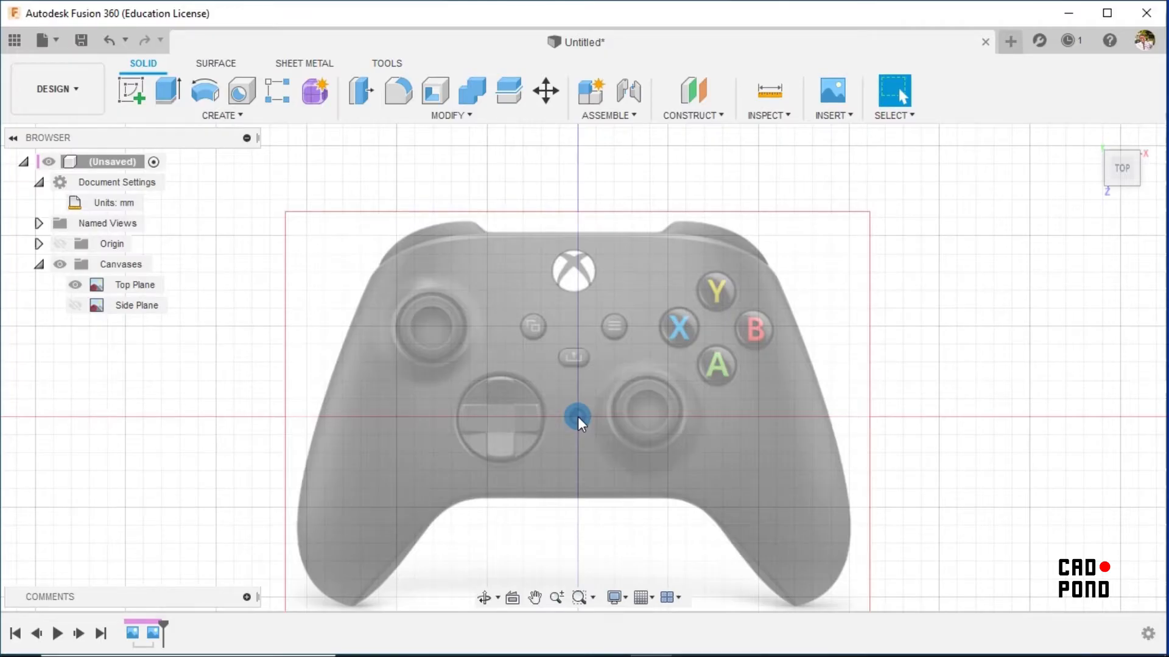
scroll(574, 289, "up", 3)
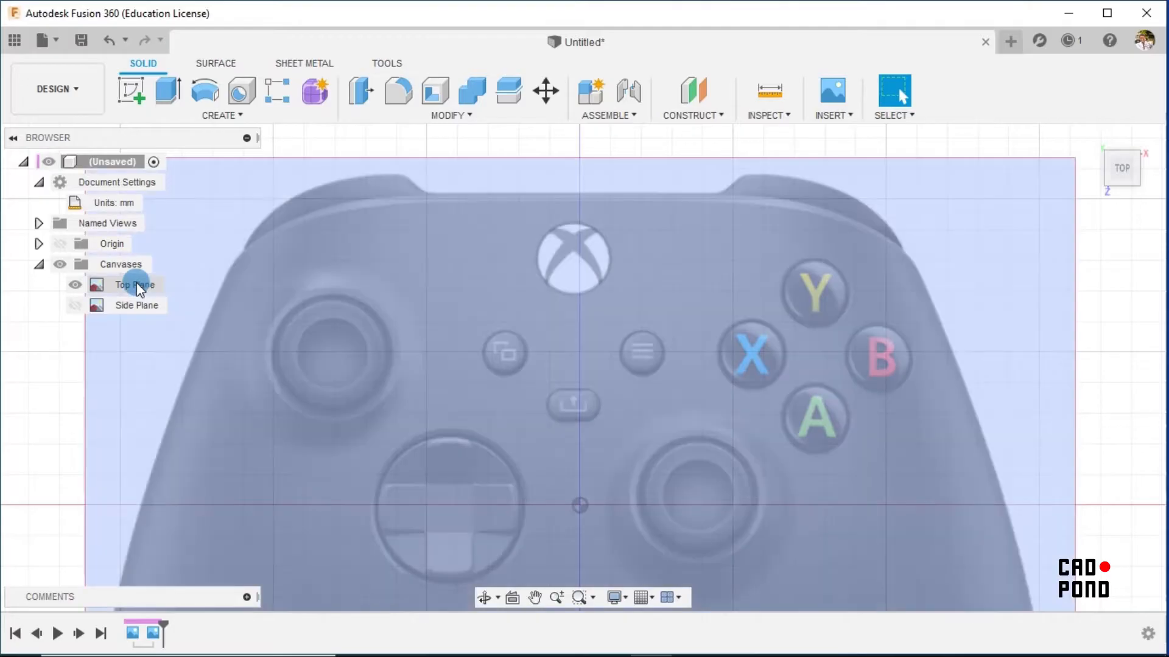
Edit the Top Plane canvas with a Y Distance of 1.1 mm to centre the Xbox logo on the vertical axis.
right_click(139, 289)
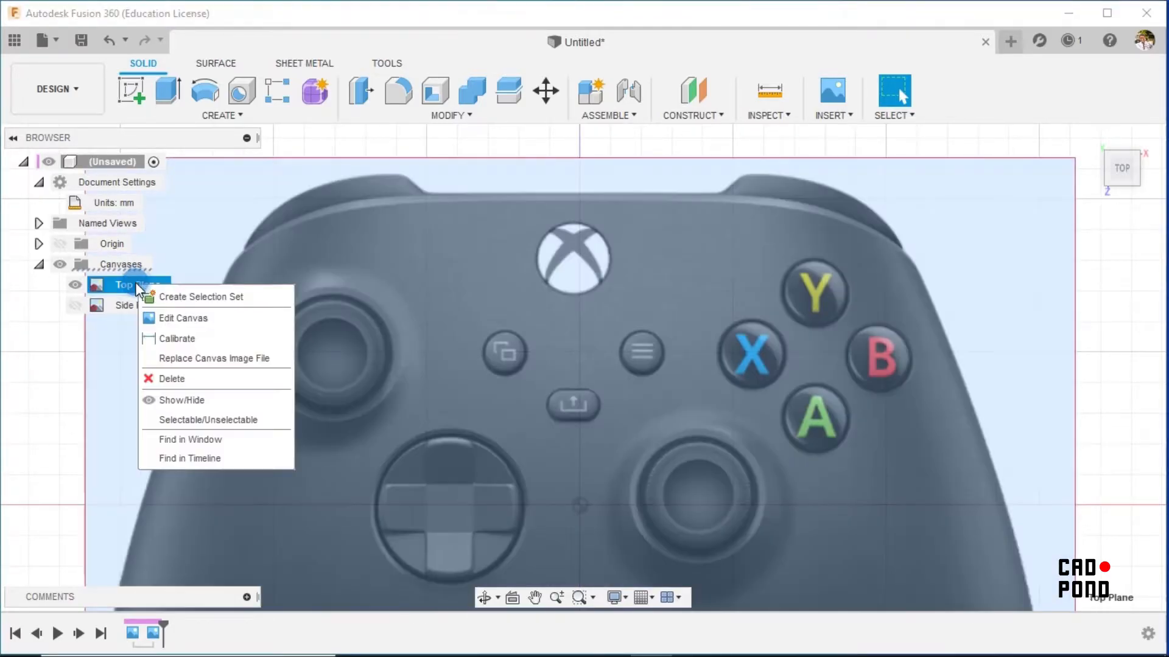
left_click(188, 318)
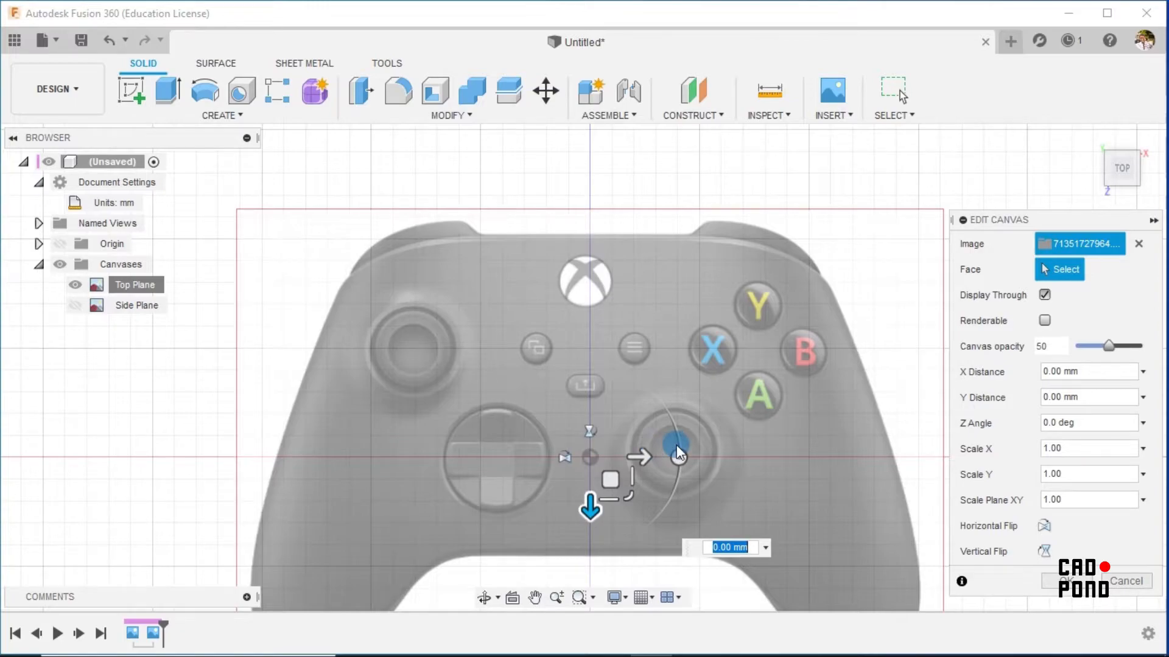
left_click_drag(649, 455, 657, 458)
left_click(755, 500)
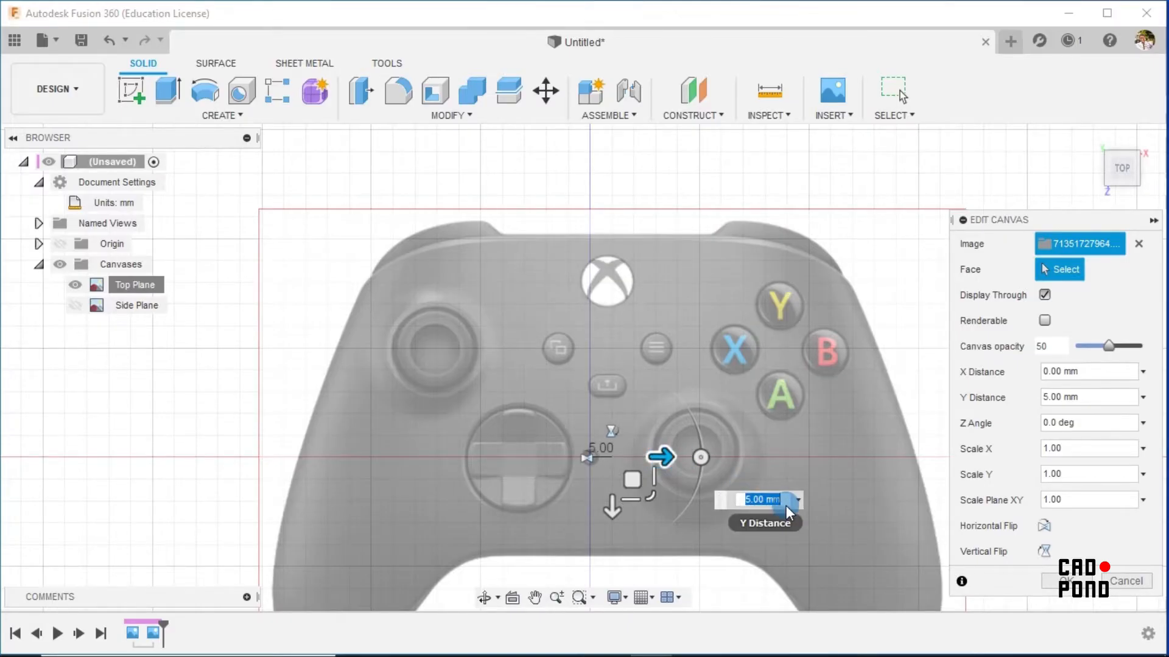
type("1.")
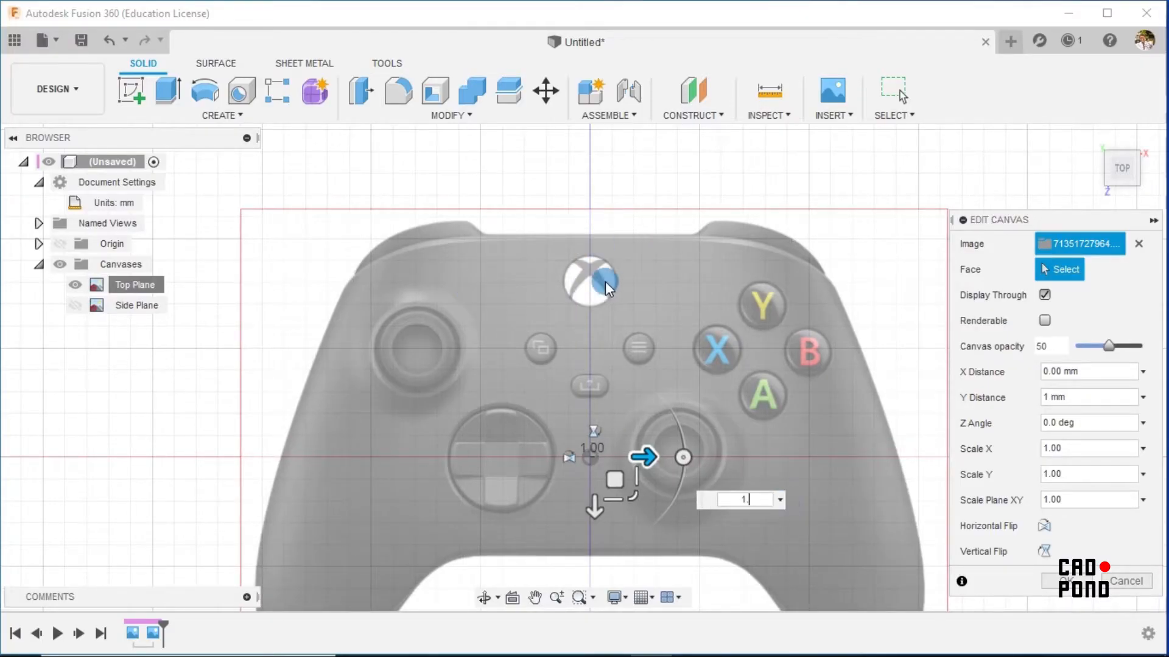
scroll(594, 277, "up", 5)
scroll(592, 272, "up", 5)
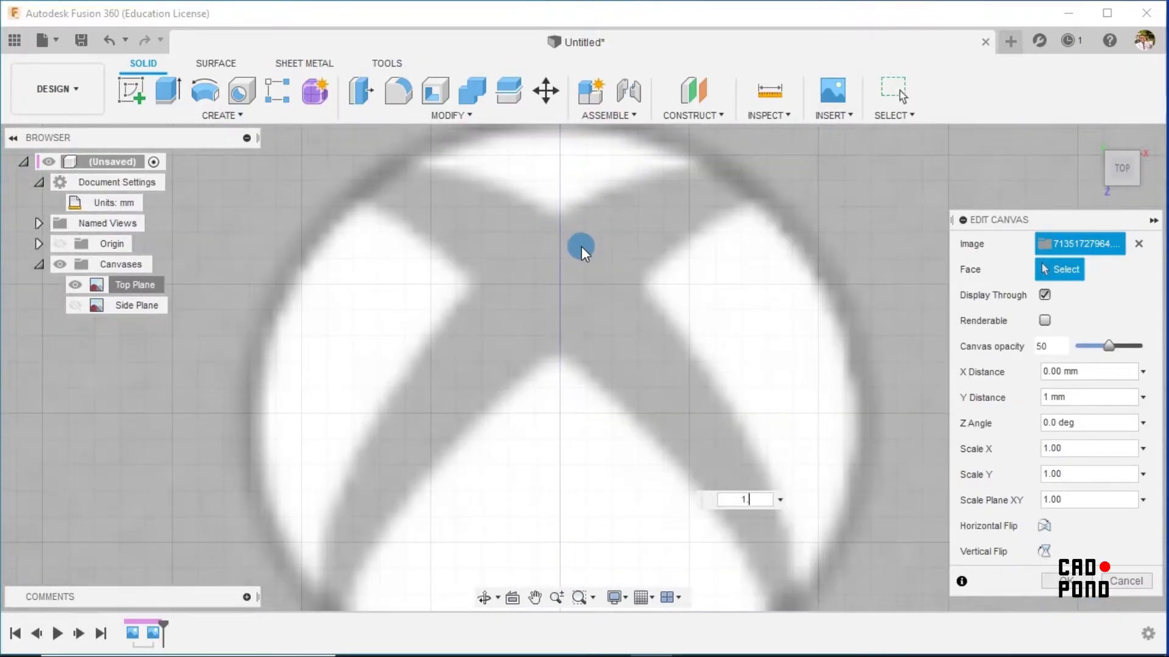
type("1")
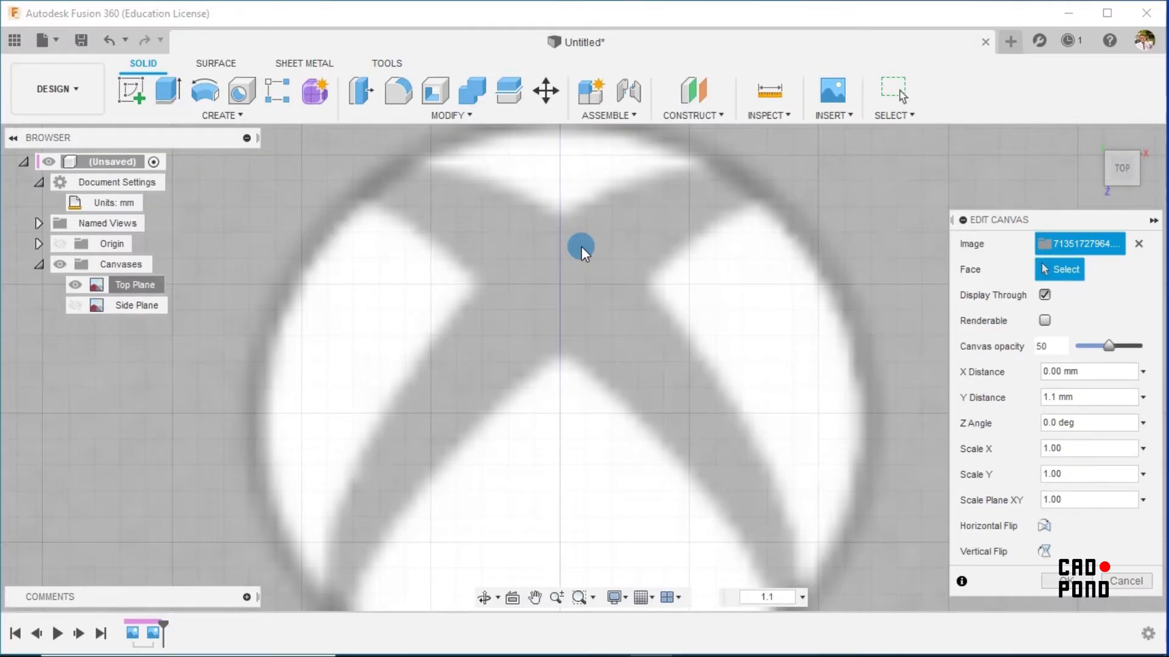
type("5")
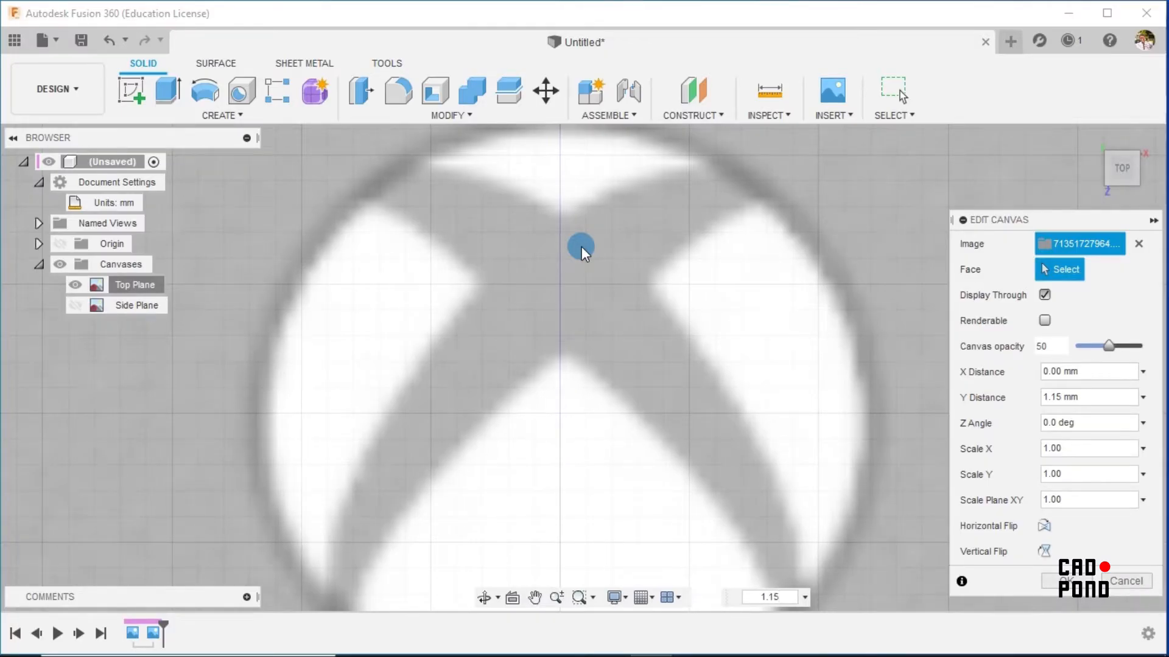
key("BackSpace")
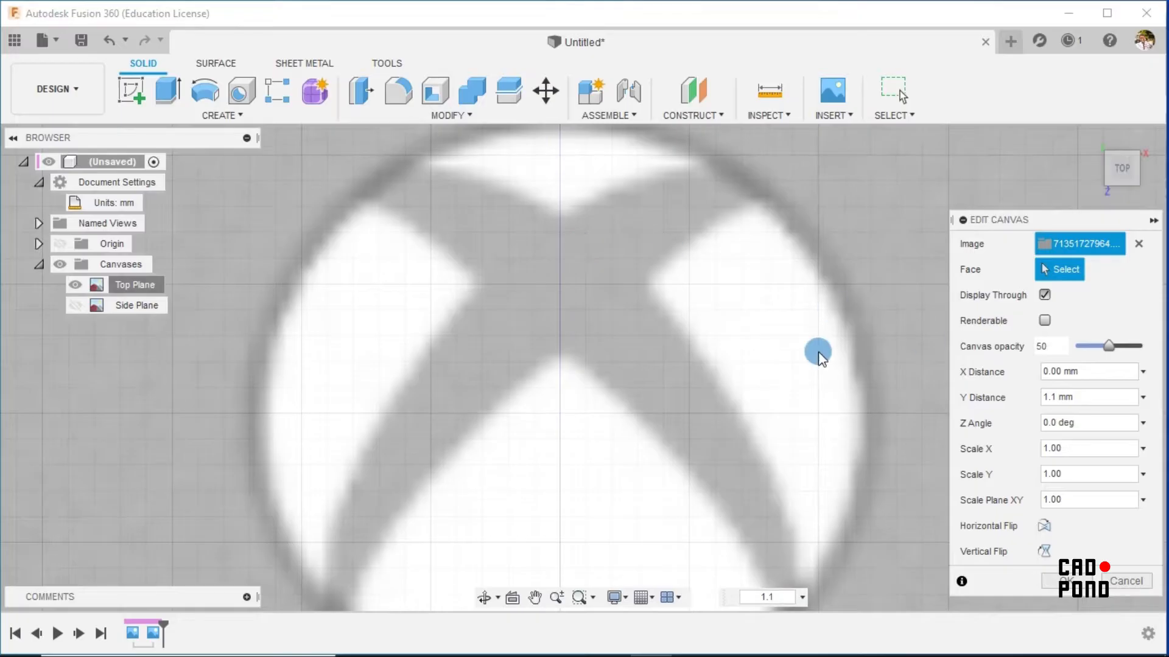
scroll(795, 350, "down", 10)
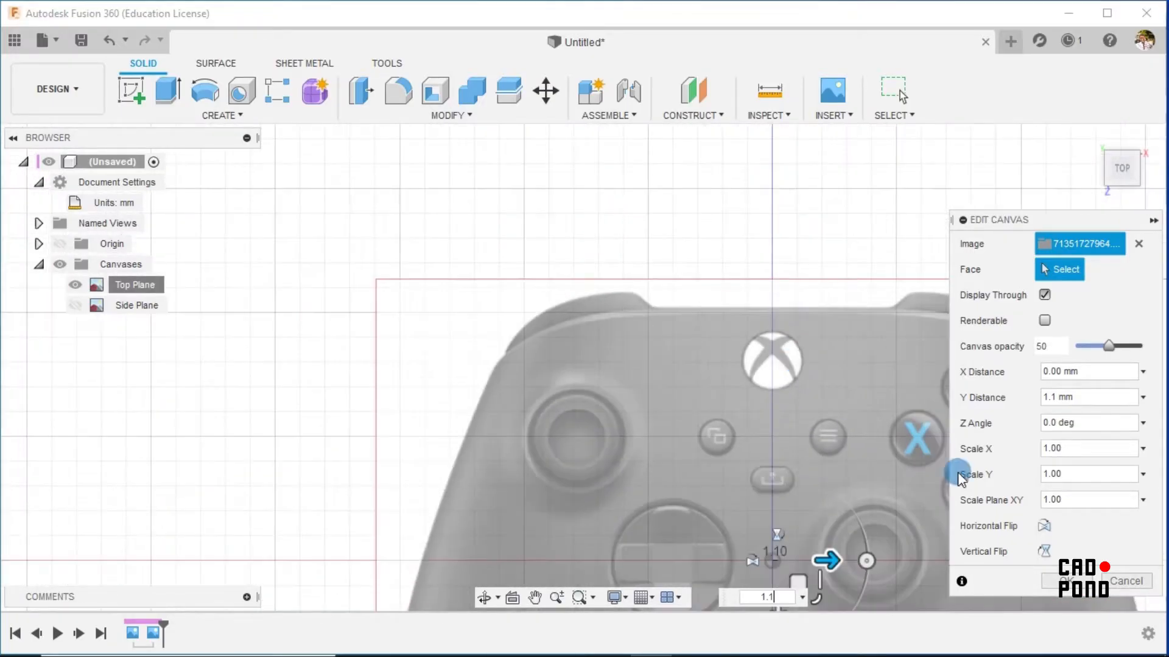
left_click(1064, 581)
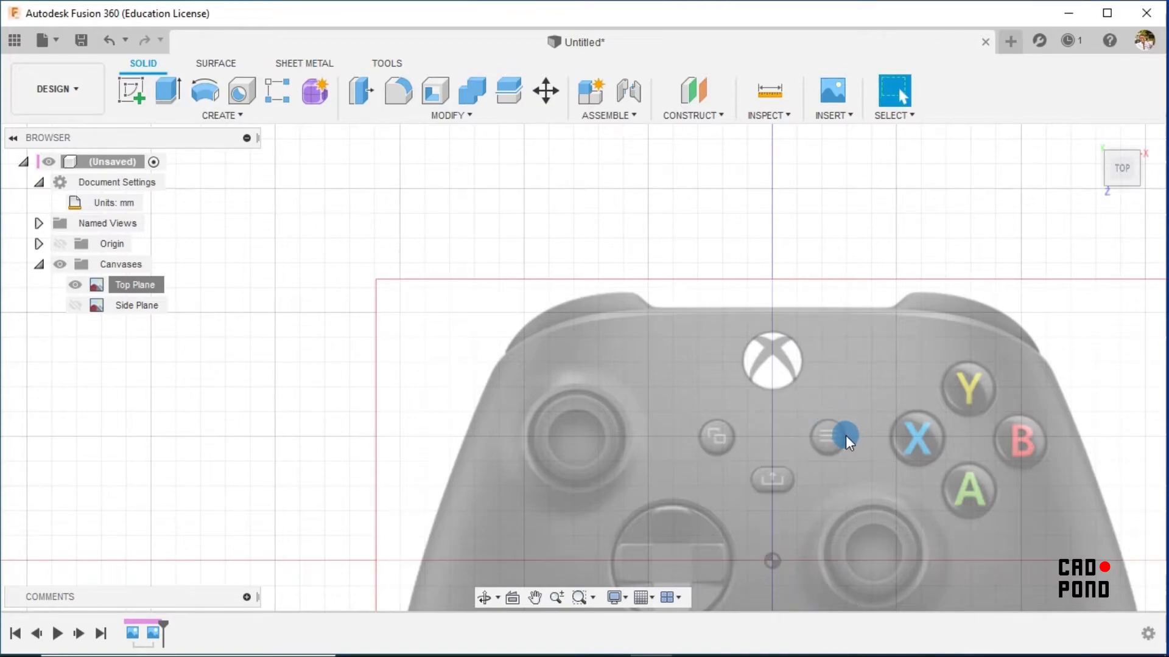
Create a form feature for T-Spline modelling over the Top Plane canvas.
middle_click_drag(845, 436, 668, 305)
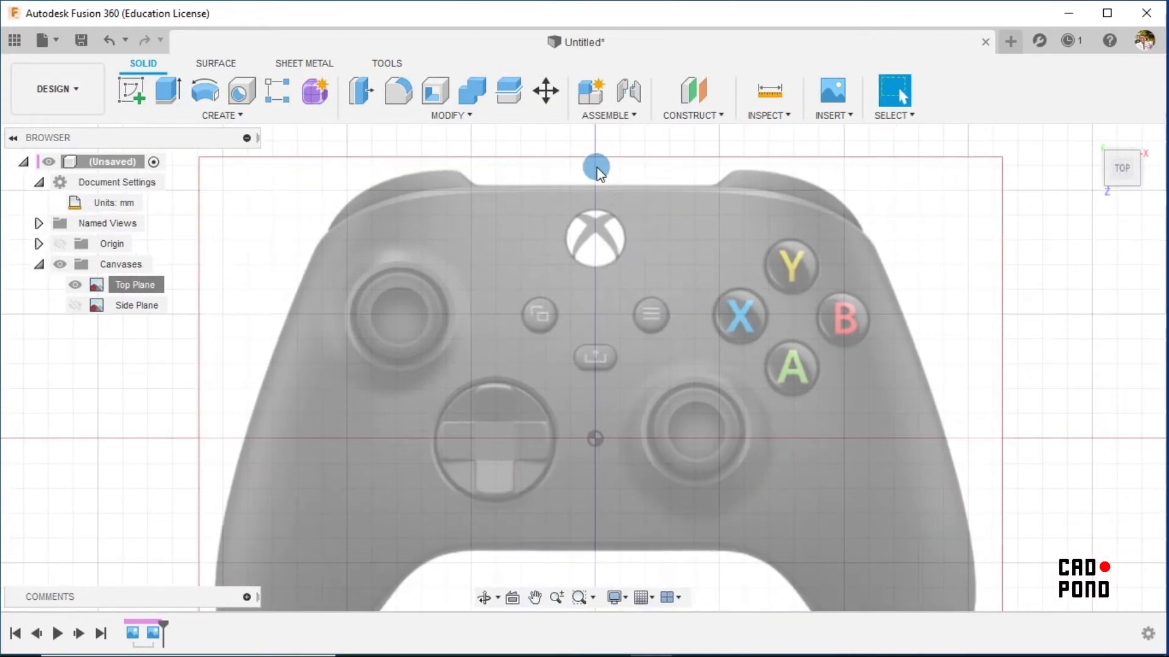
scroll(597, 249, "down", 2)
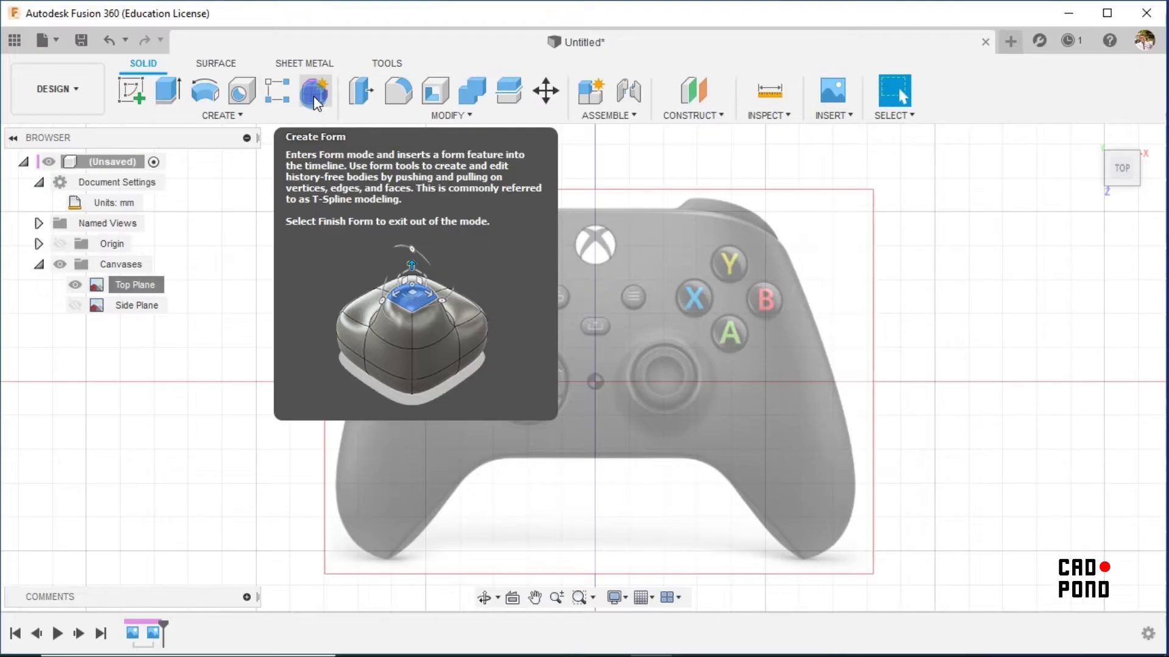
left_click(314, 93)
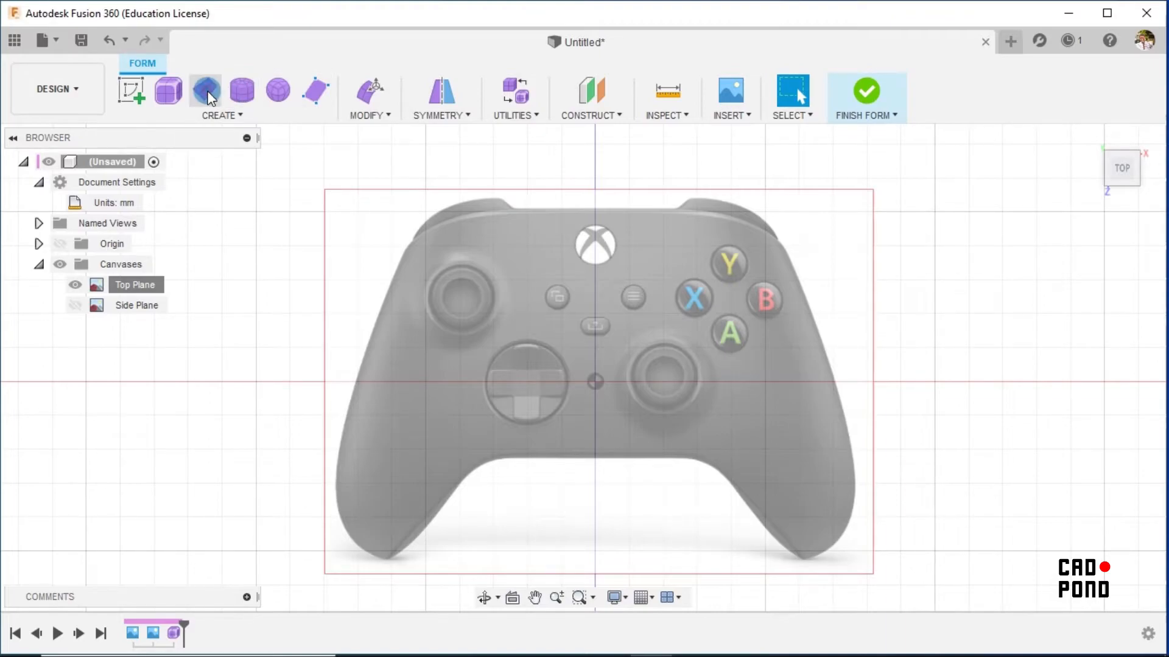
Draw a centre-type T-Spline plane of about 42 × 38 mm on the horizontal plane, centred on the vertical axis just below the Xbox logo.
left_click(207, 97)
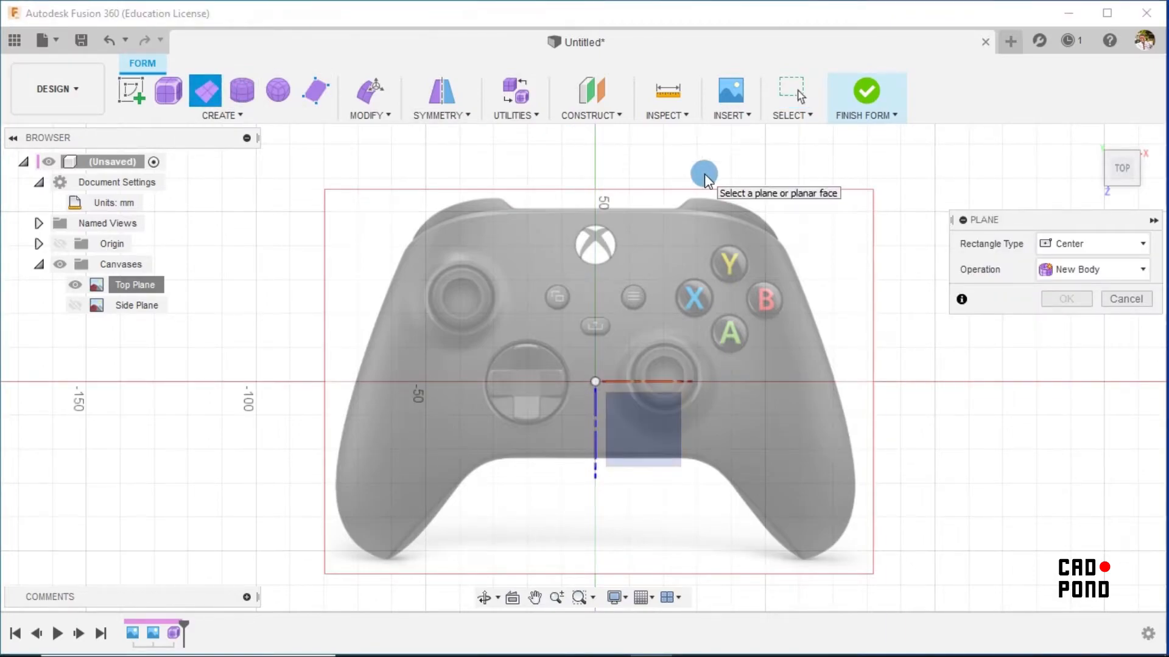
scroll(634, 388, "up", 3)
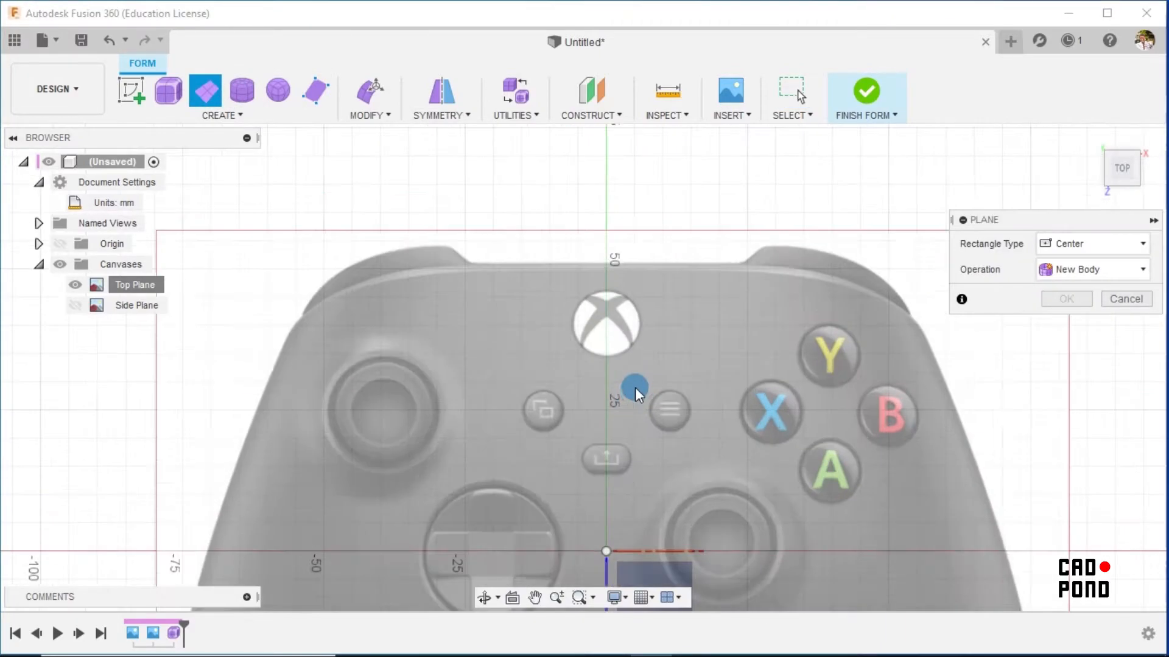
middle_click_drag(637, 422, 605, 302)
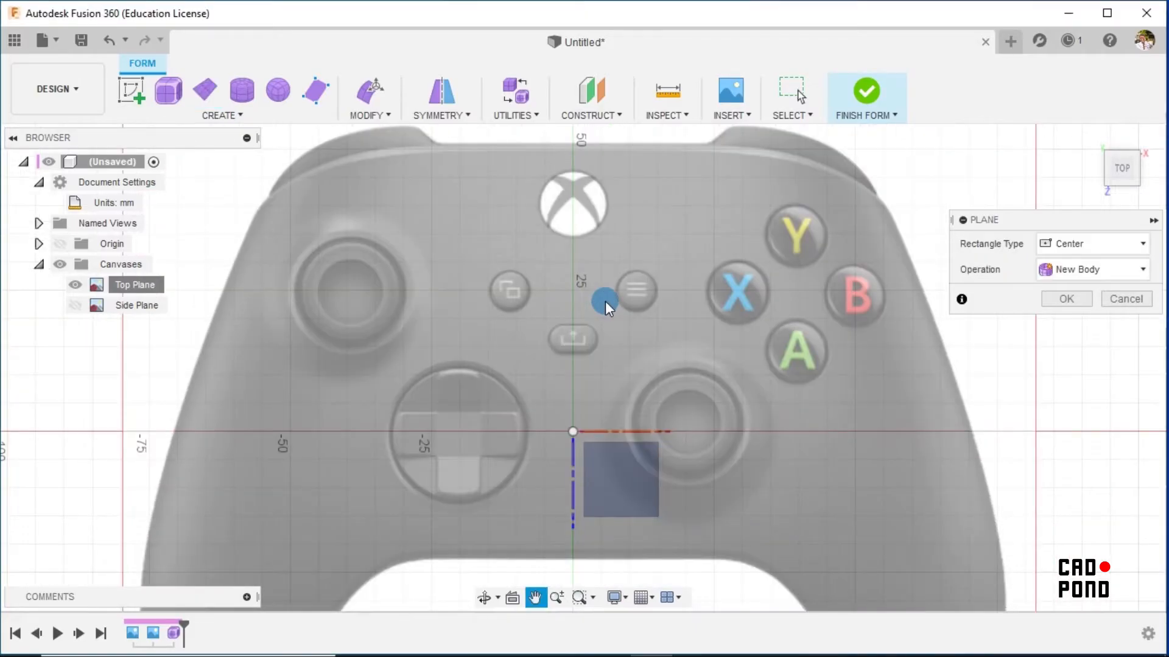
left_click(631, 471)
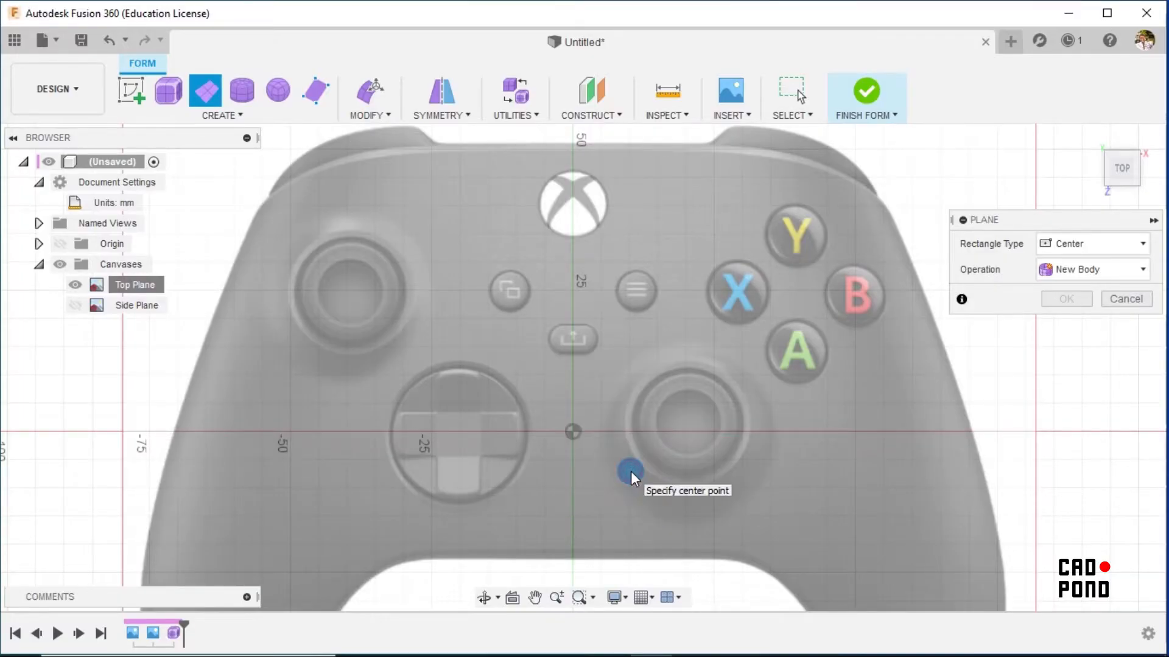
scroll(571, 161, "up", 2)
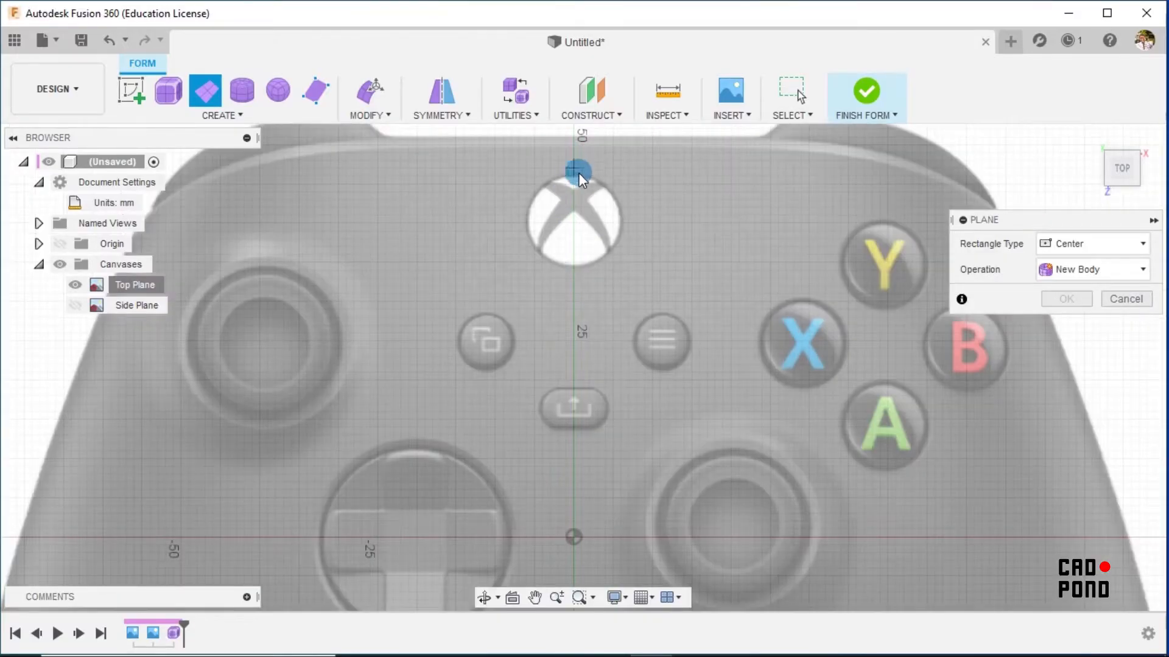
middle_click_drag(586, 174, 579, 301)
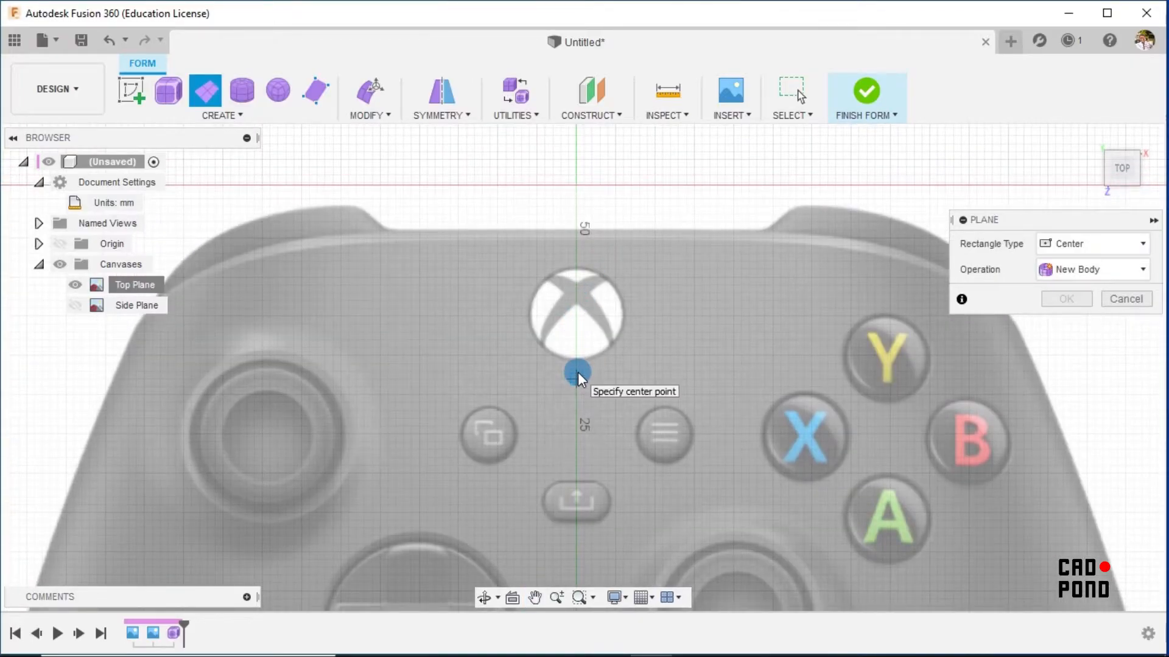
left_click(577, 377)
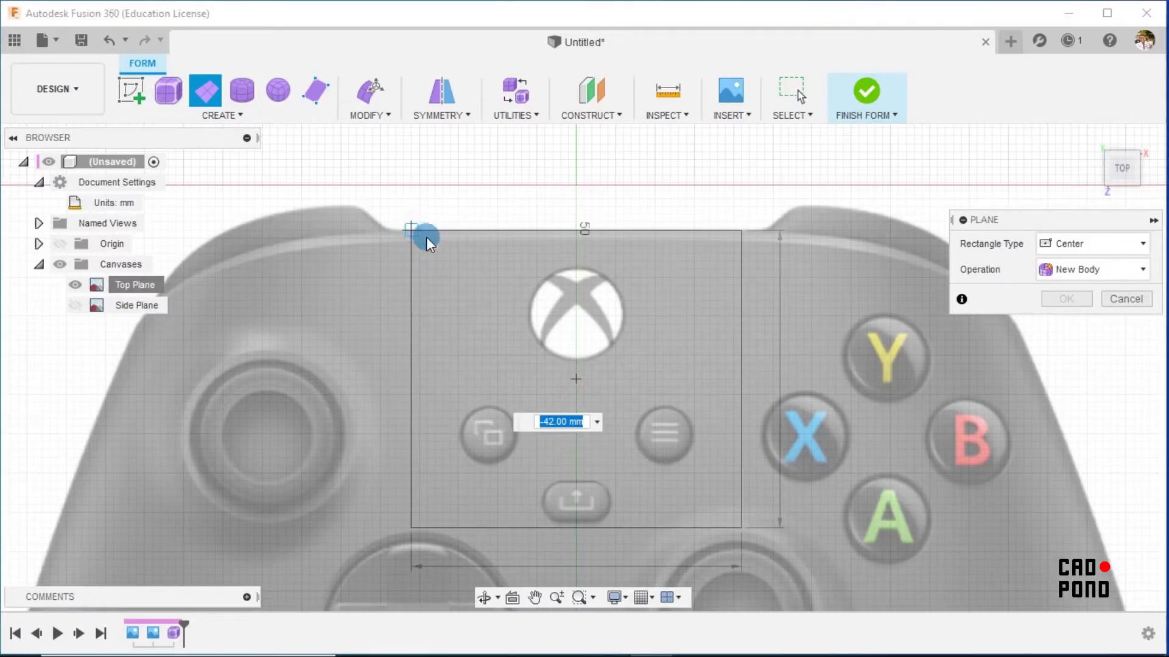
left_click(558, 345)
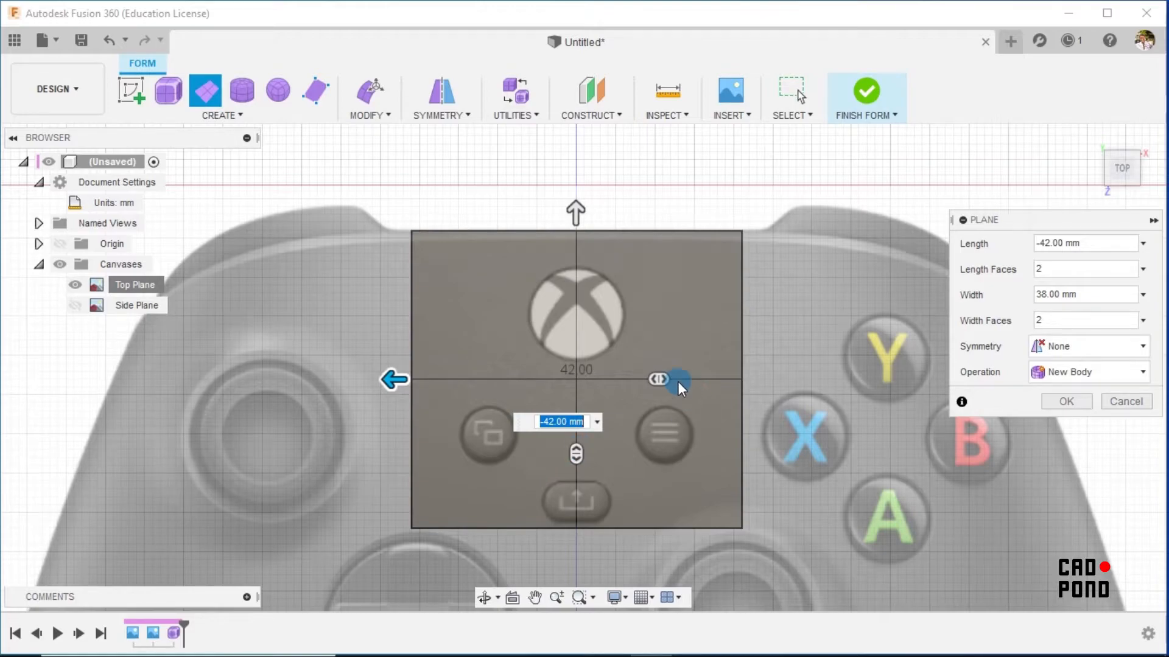
Resize the T-Spline plane to 30 mm long and 30 mm wide, and create it as a new body.
left_click_drag(393, 379, 439, 381)
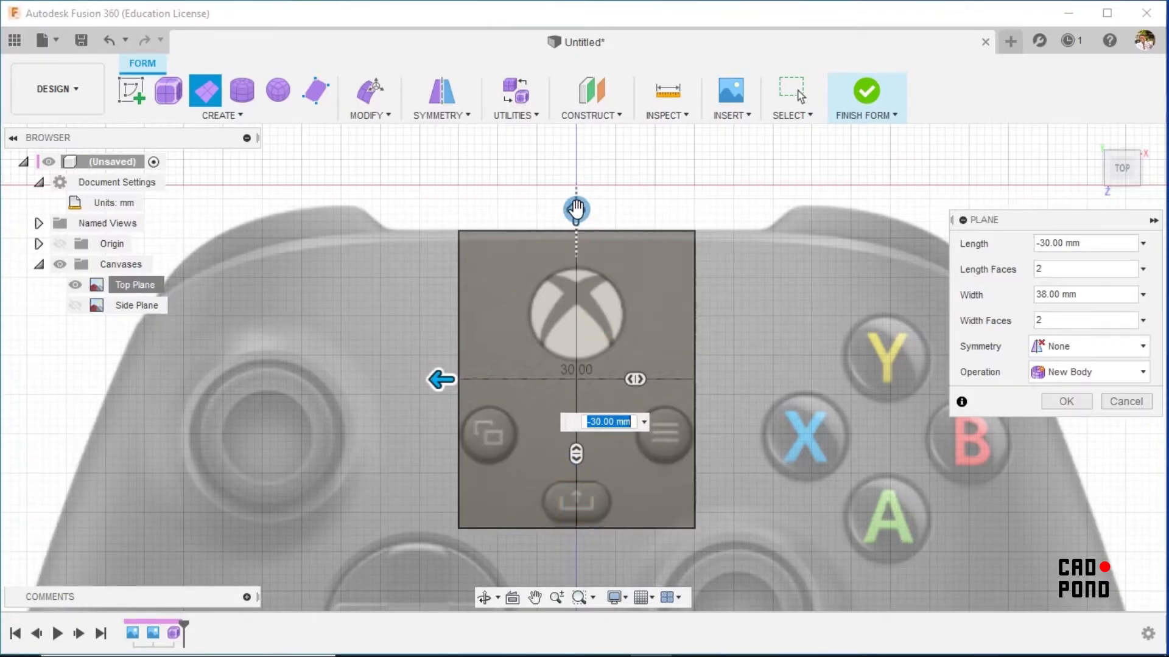
left_click(575, 213)
left_click_drag(575, 214, 575, 246)
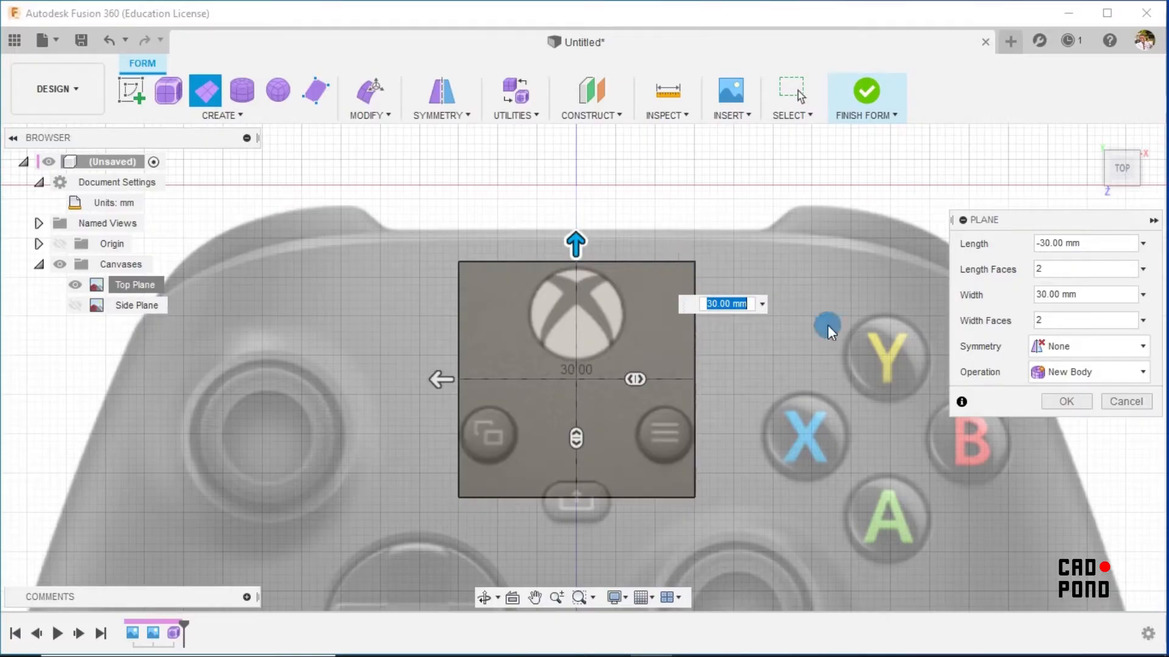
left_click(1062, 404)
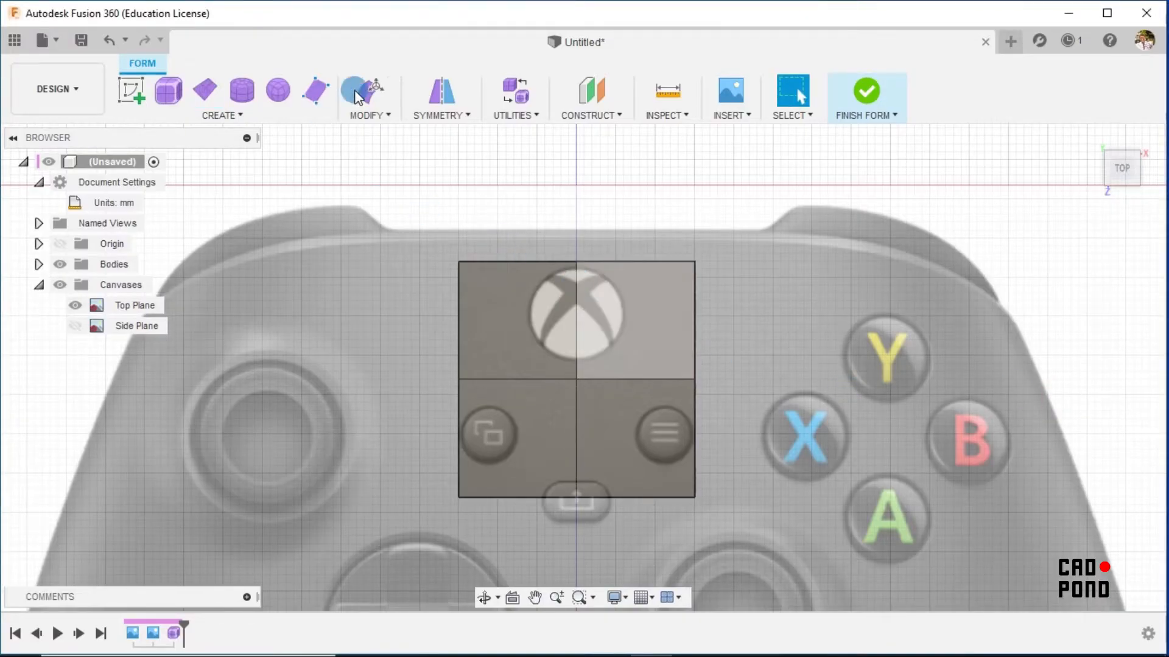
Move the whole T-Spline plane with Edit Form so its upper edge lines up with the controller's upper edge between the bumpers.
left_click(370, 91)
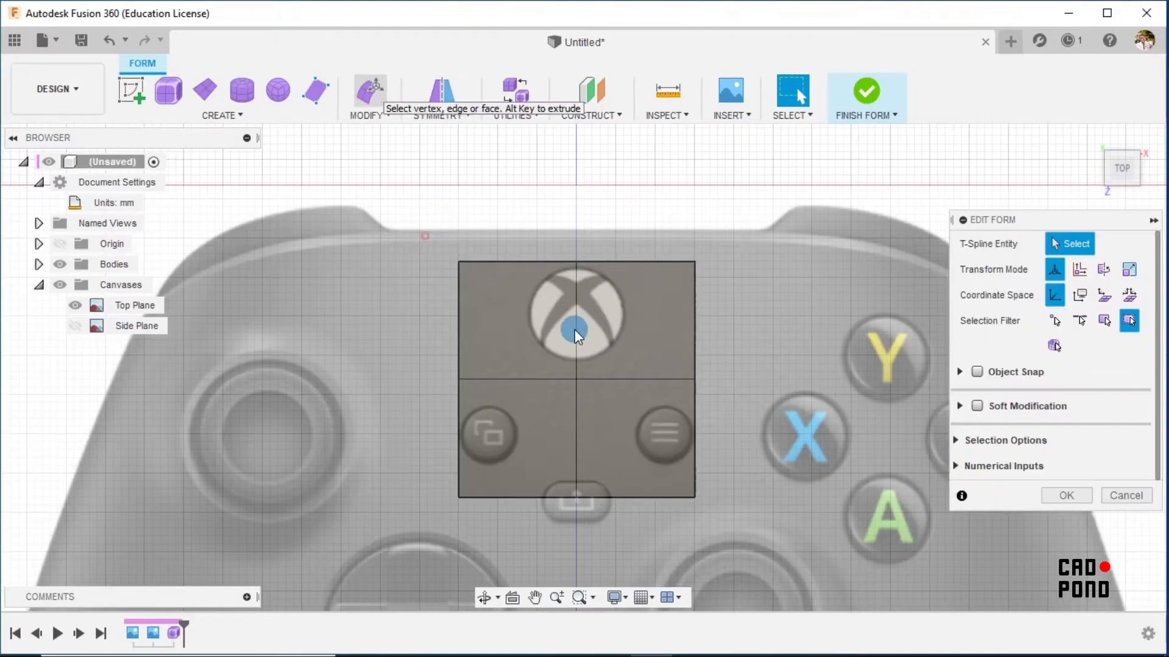
left_click_drag(425, 232, 743, 534)
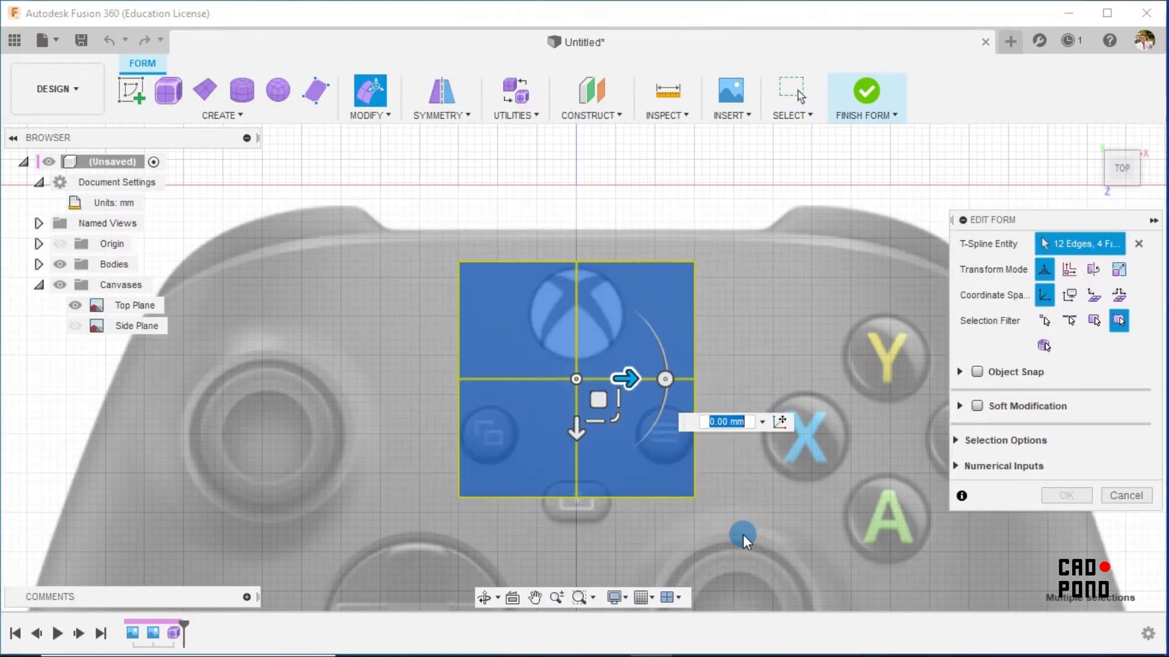
left_click_drag(574, 430, 578, 398)
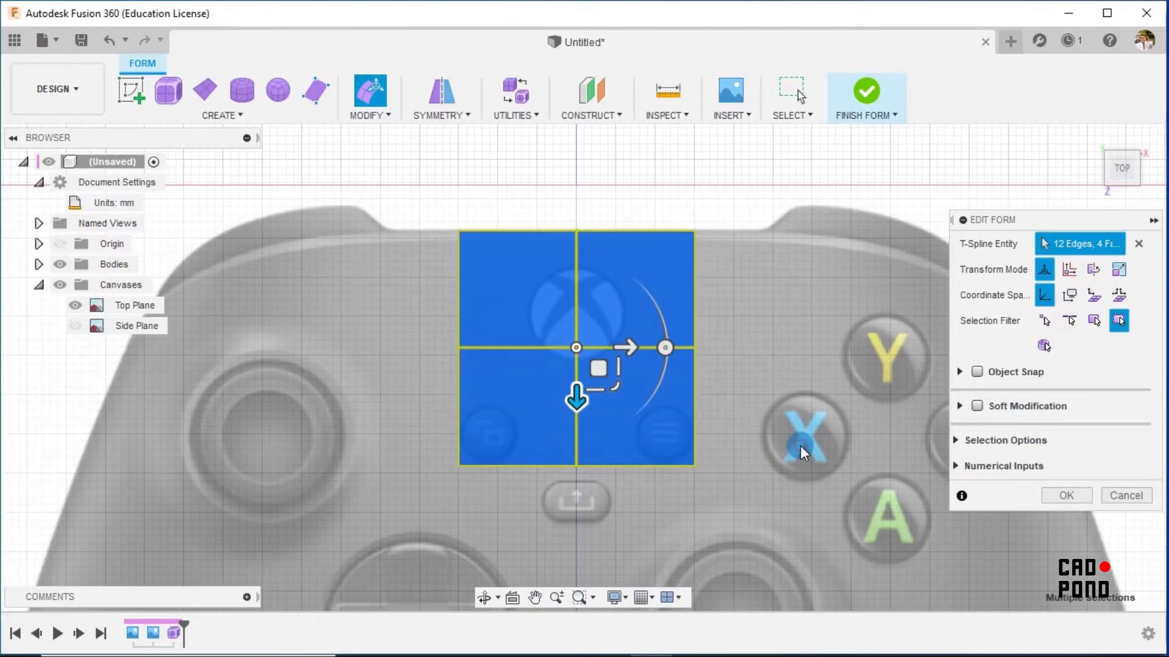
left_click(772, 447)
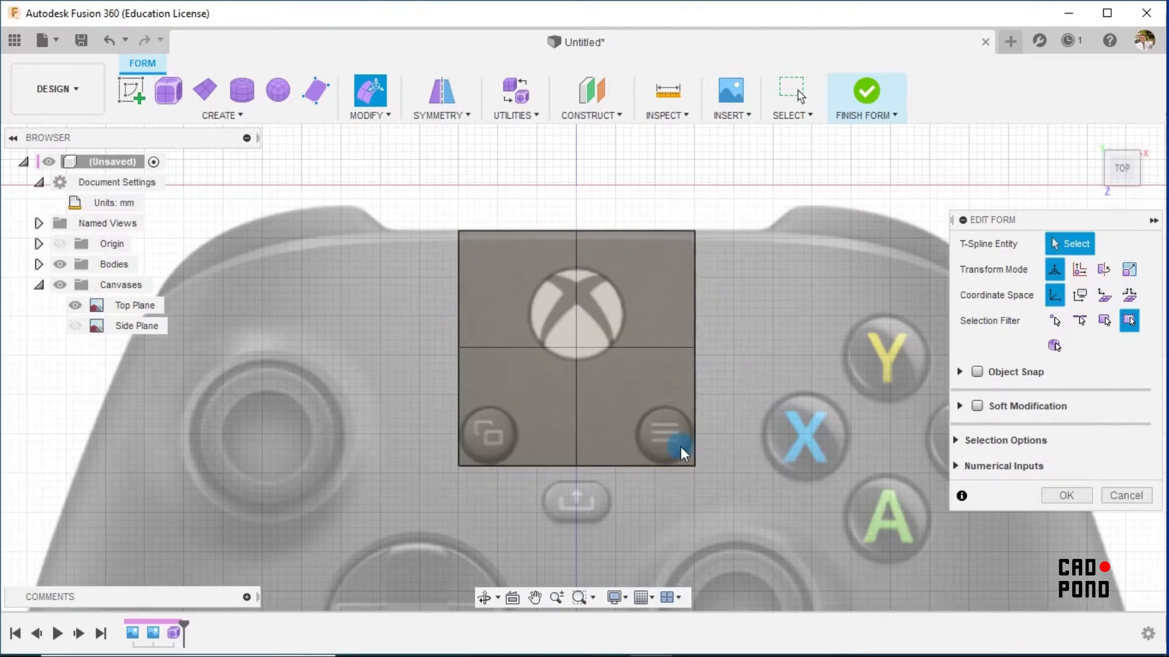
scroll(725, 312, "down", 3)
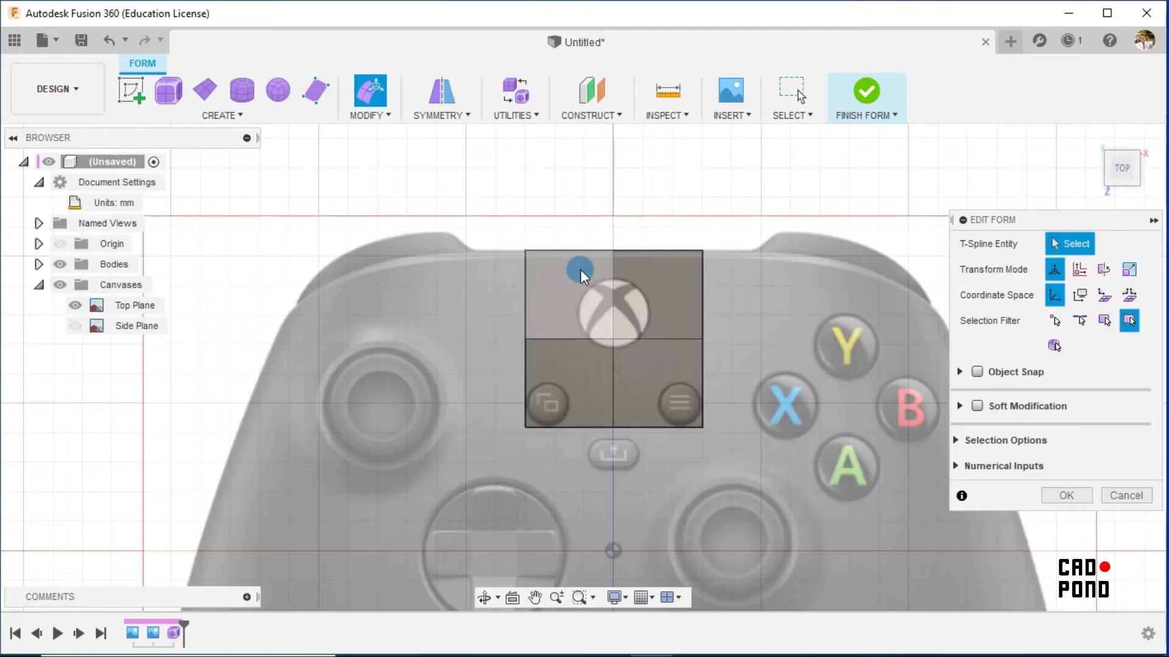
scroll(418, 305, "down", 2)
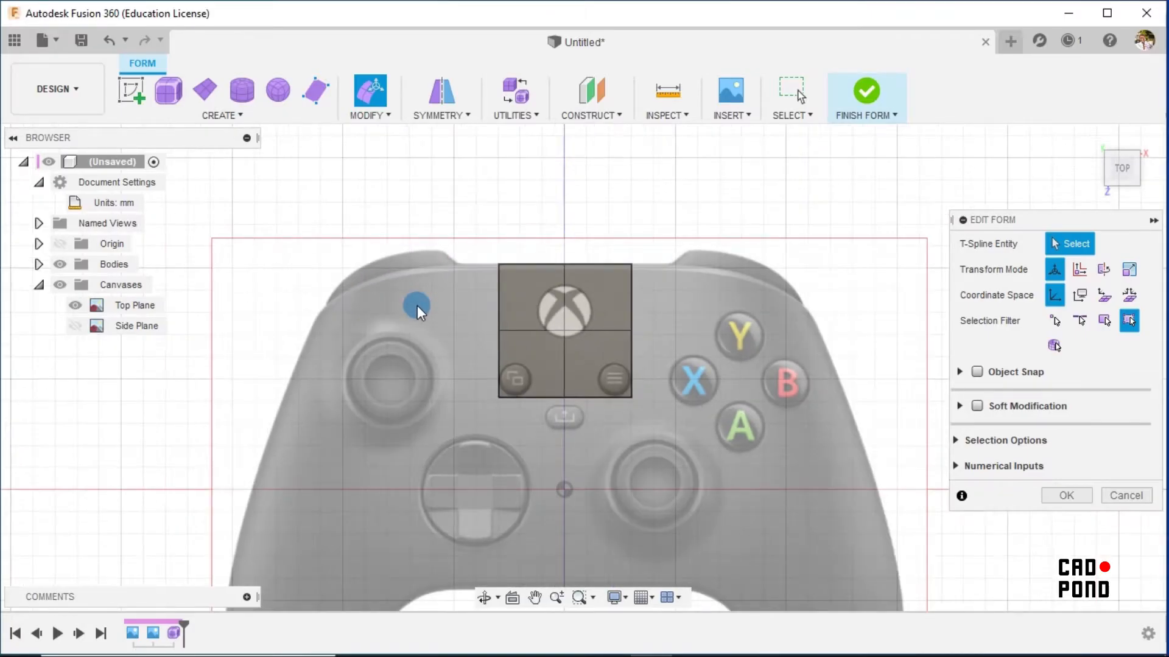
scroll(504, 279, "down", 2)
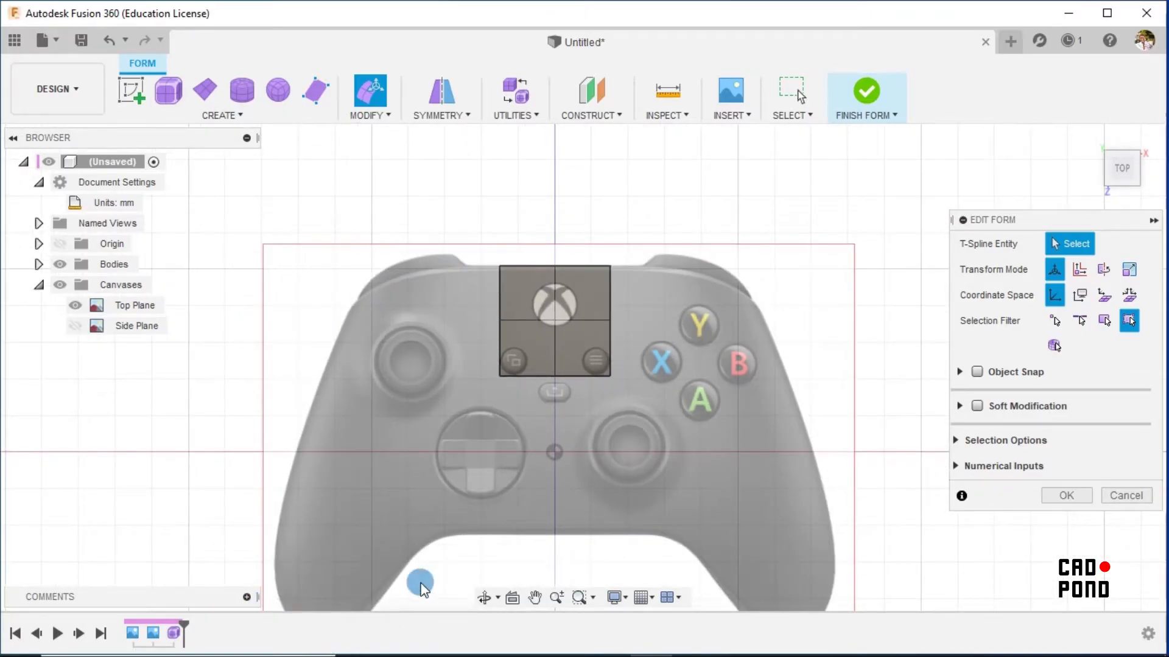
scroll(589, 273, "up", 2)
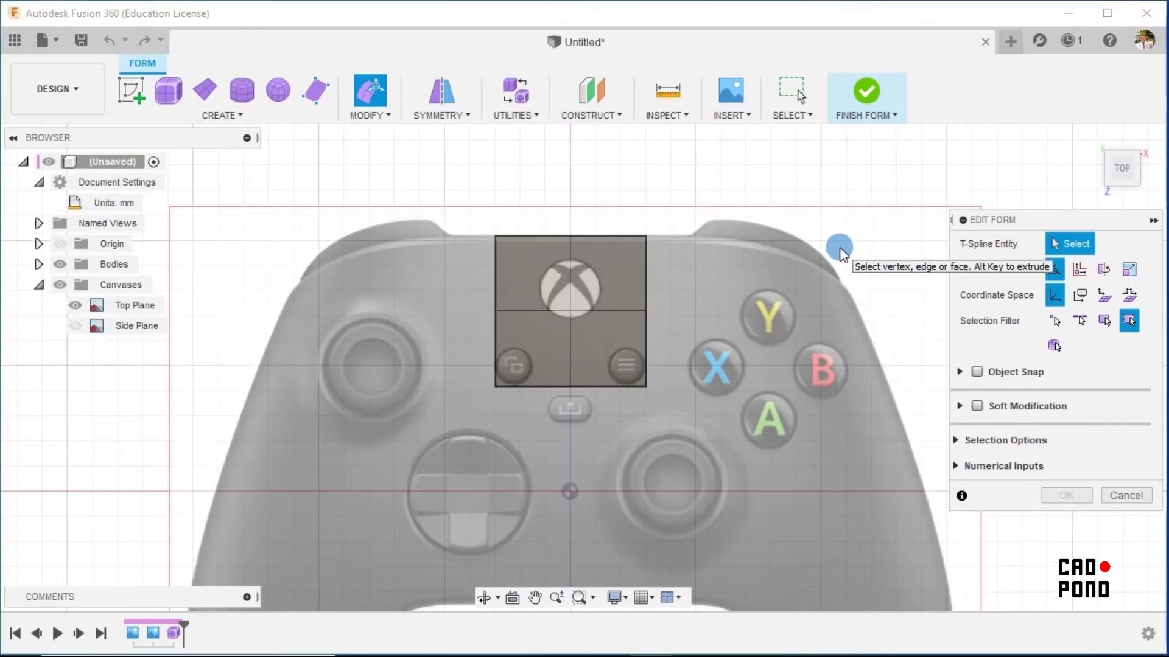
scroll(836, 249, "down", 2)
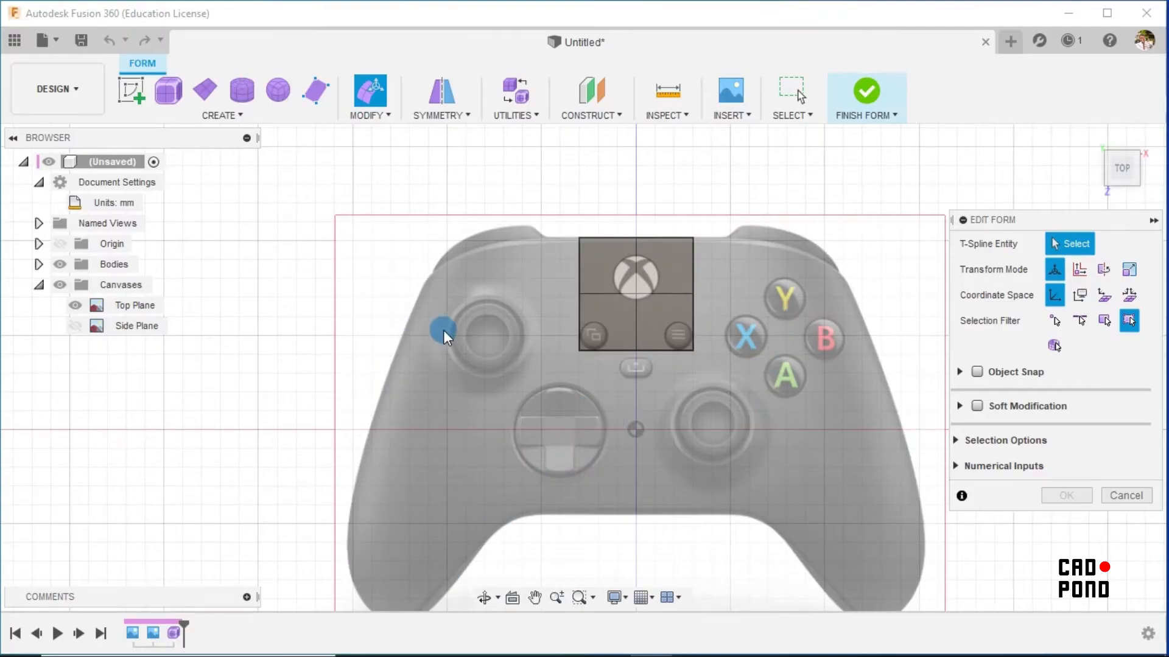
scroll(705, 339, "up", 2)
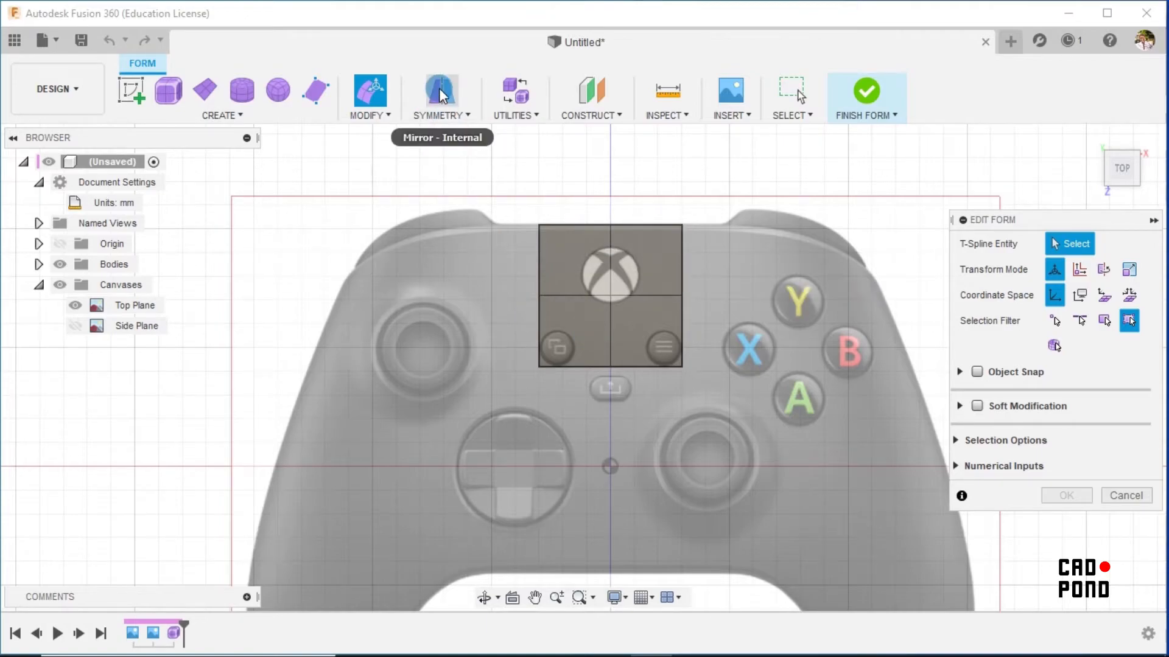
Apply an internal mirror symmetry to the plane, with the upper-left face as master and the upper-right face as its mirror.
left_click(439, 115)
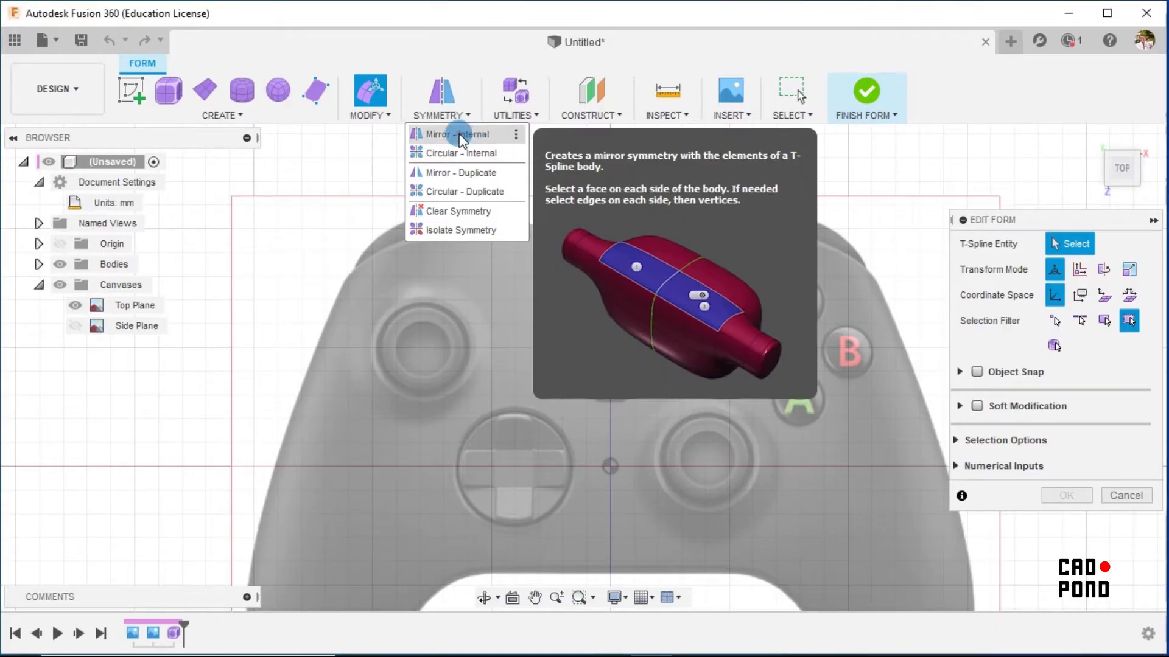
left_click(461, 135)
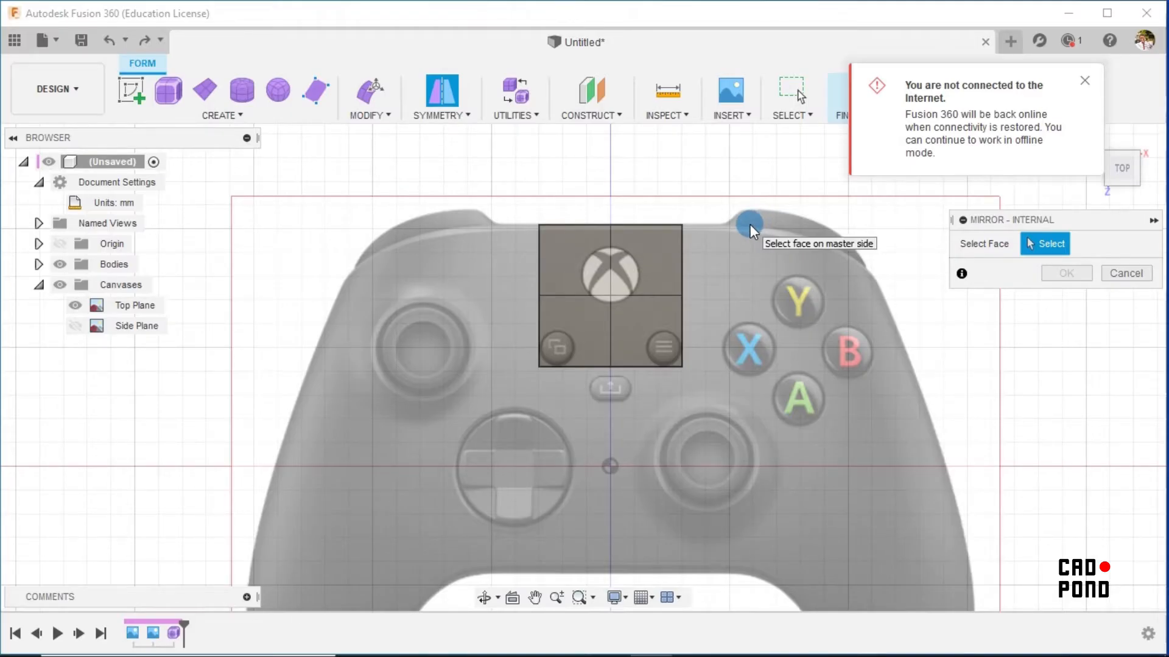
left_click(1082, 83)
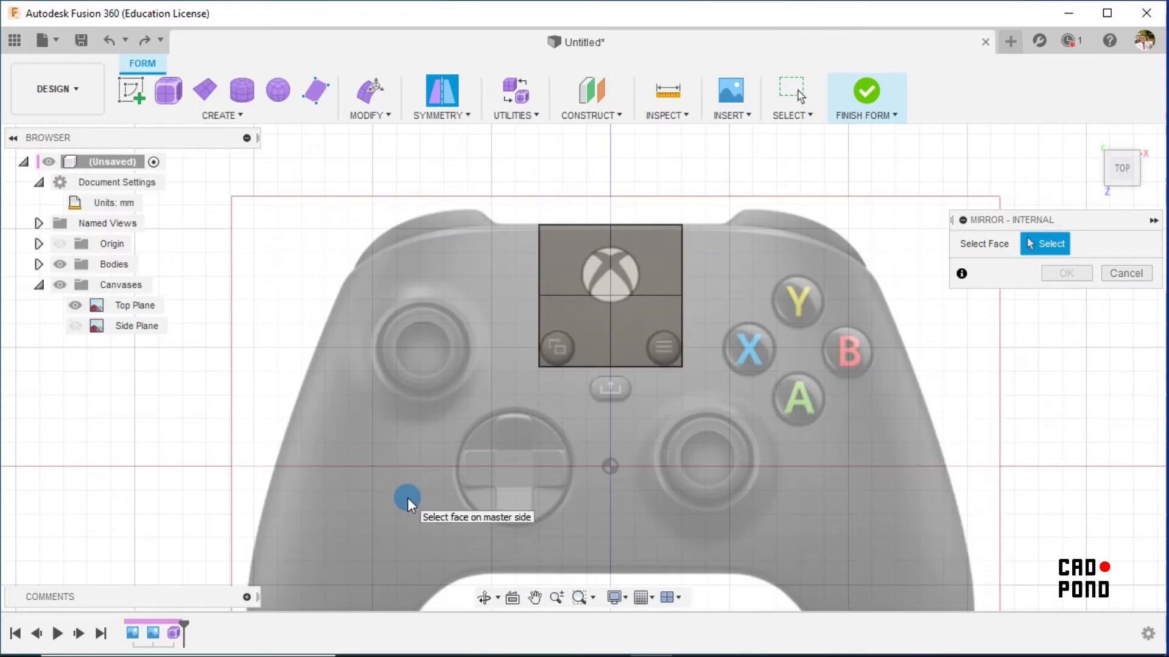
left_click(572, 257)
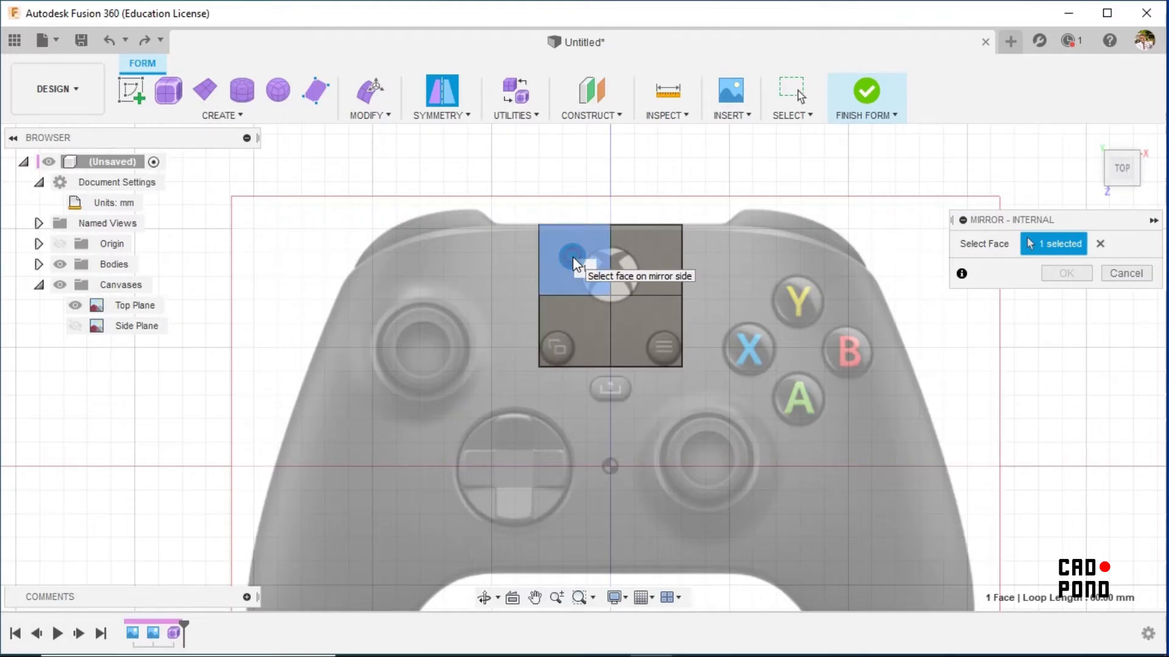
left_click(639, 250)
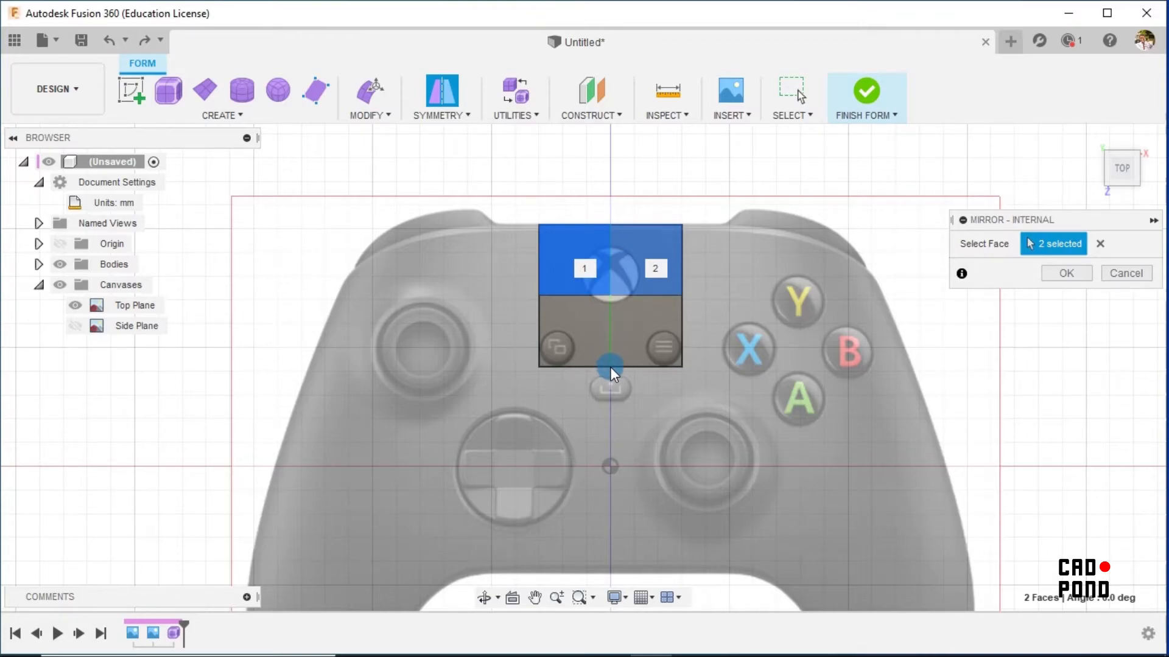
left_click(1067, 274)
left_click(813, 350)
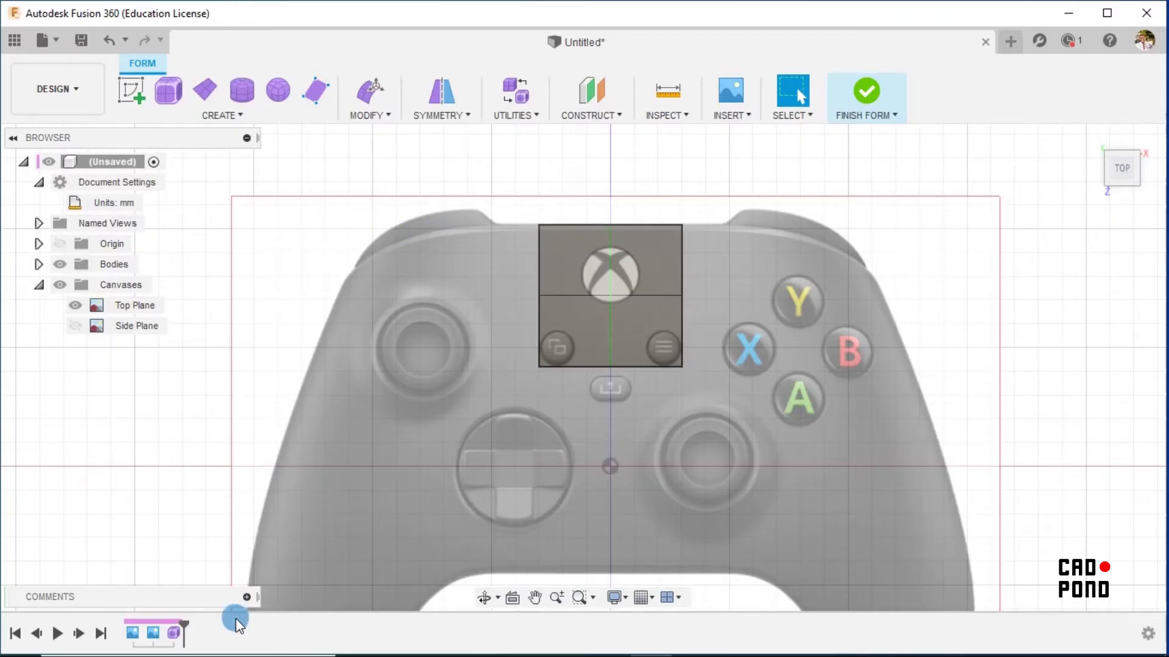
Extrude the plane's left-hand edges outward in four sections along the controller's upper contour, about 40 mm sideways and 9.6 mm downward in total.
scroll(733, 302, "down", 2)
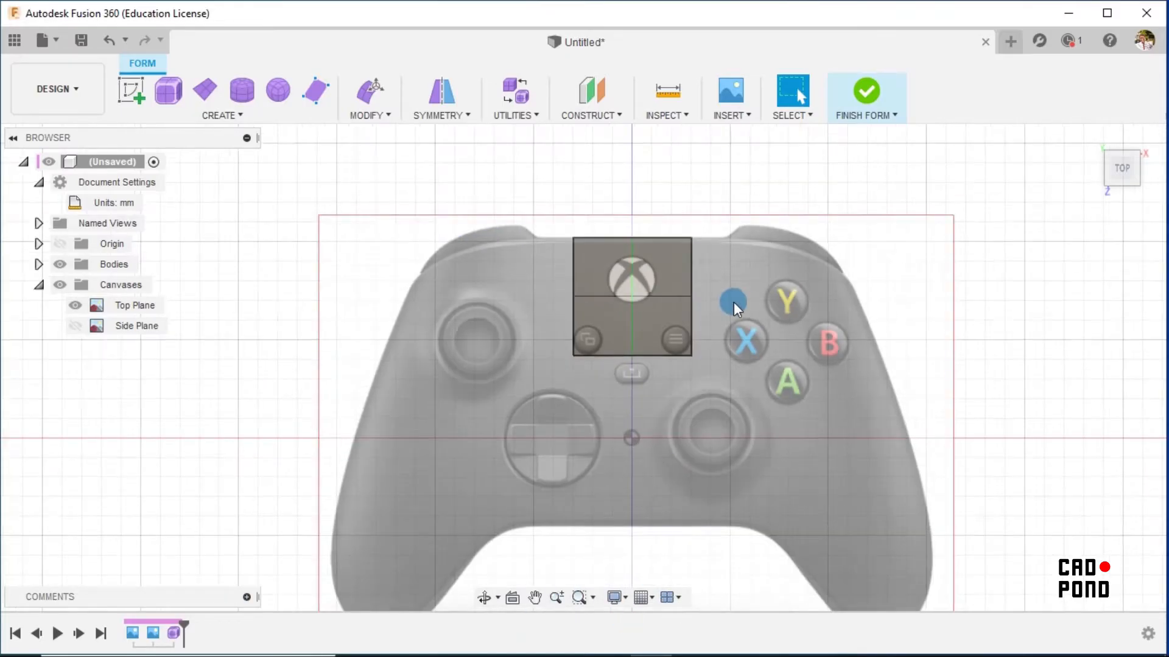
scroll(817, 387, "up", 1)
left_click_drag(817, 386, 828, 342)
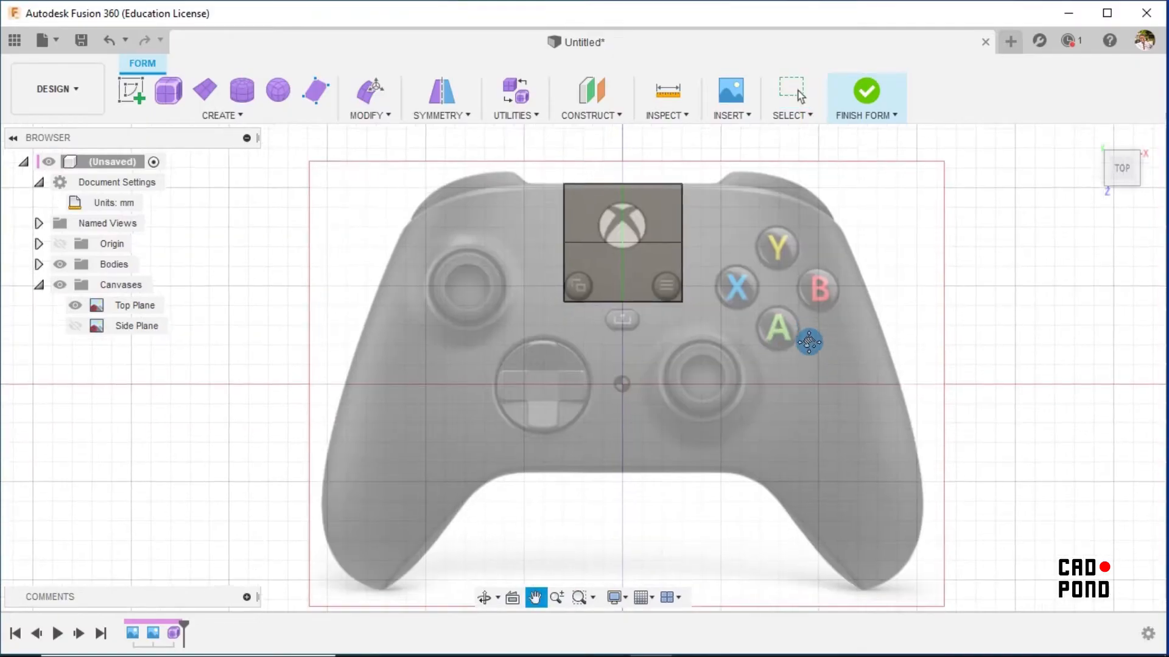
key("Escape")
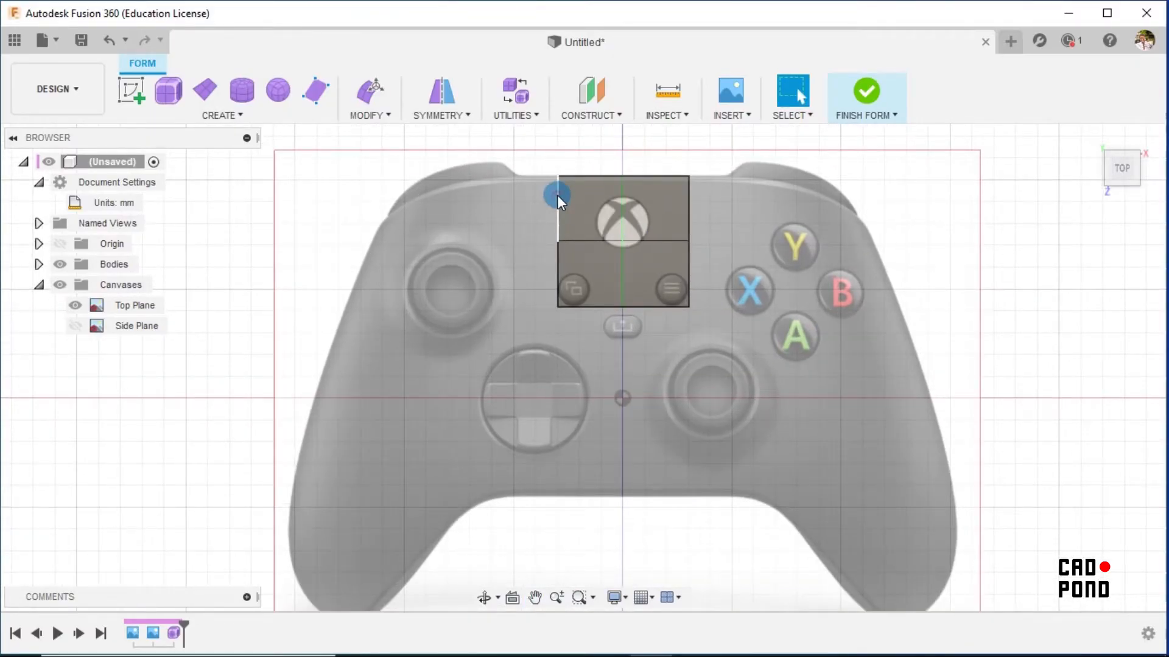
double_click(557, 194)
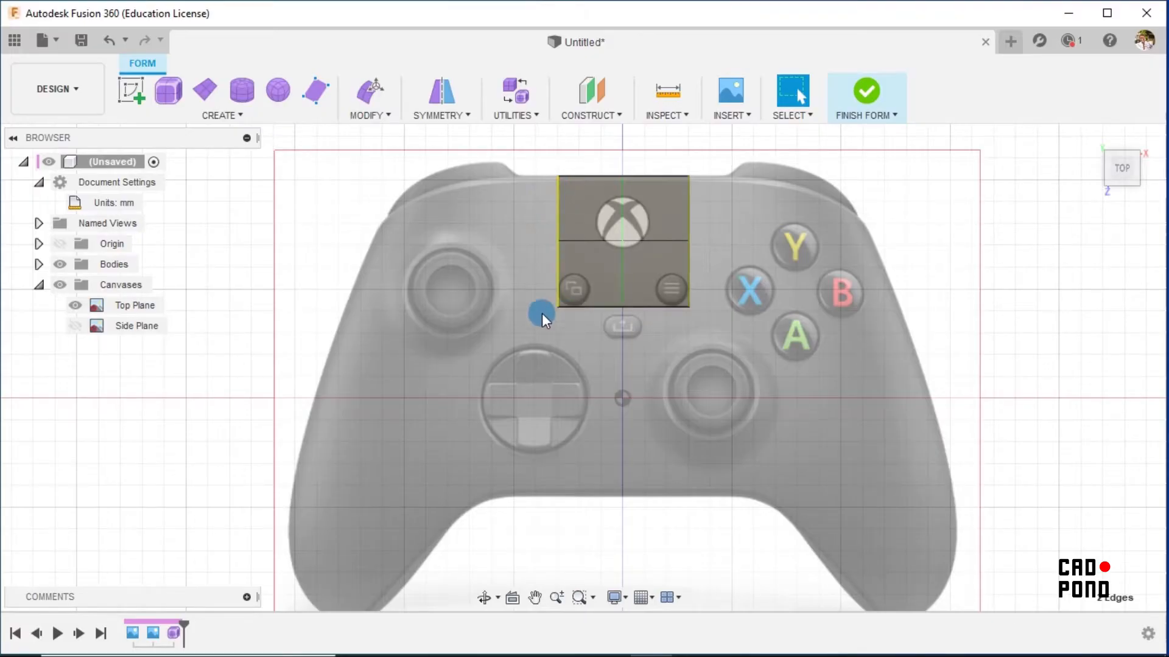
left_click(375, 91)
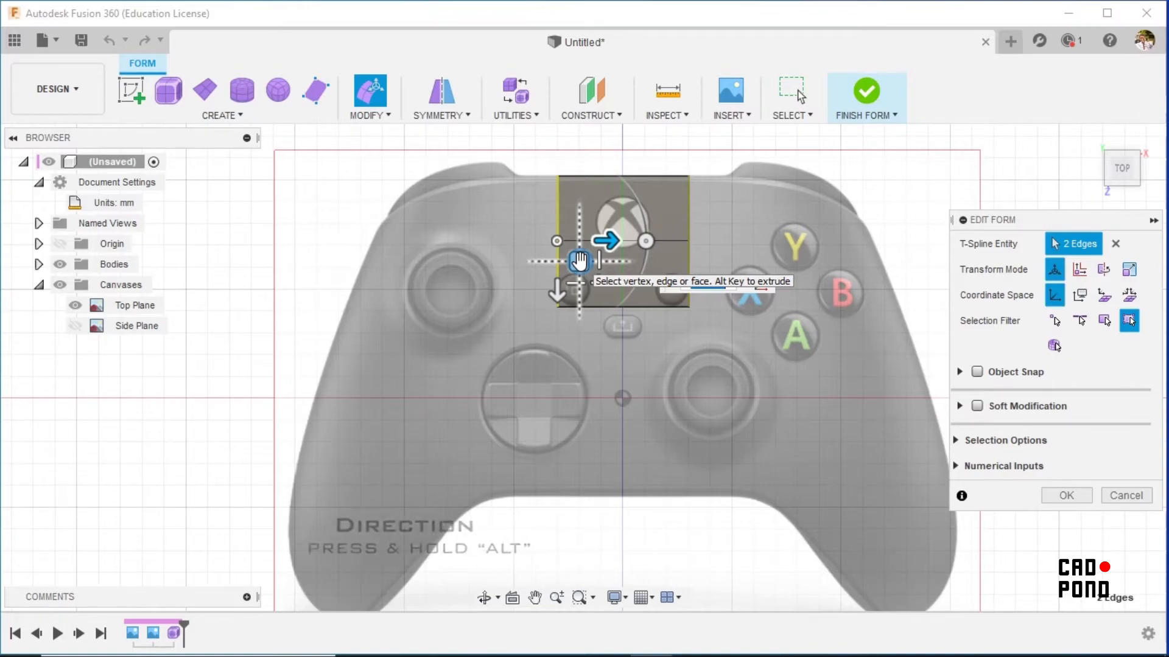
left_click(598, 244)
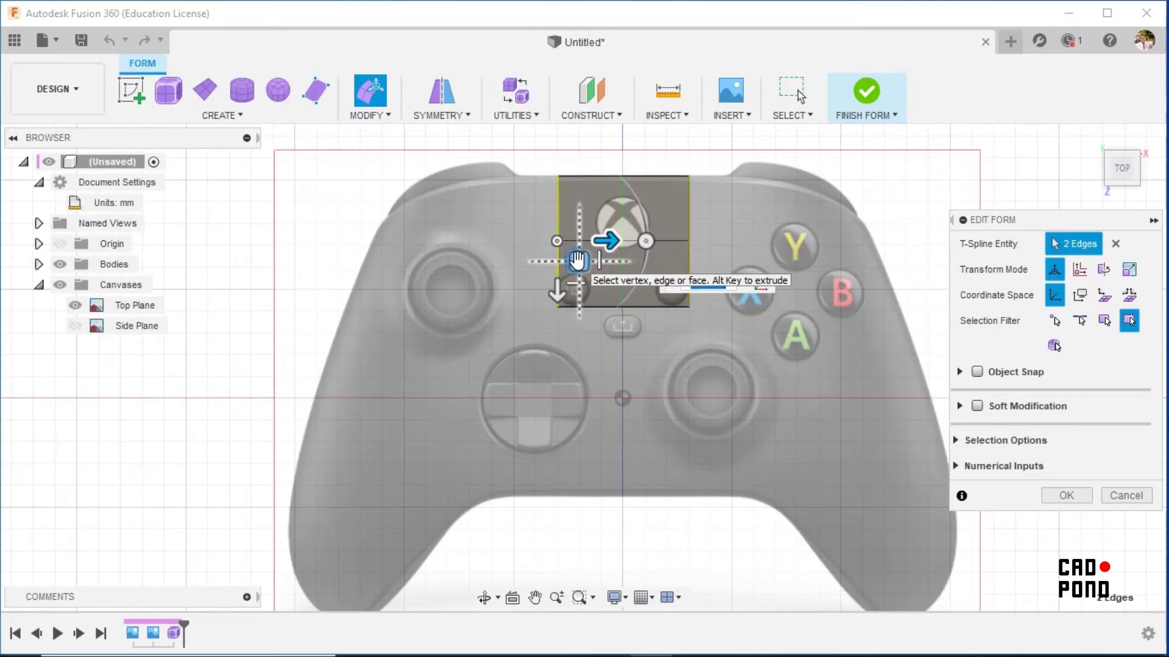
left_click_drag(577, 260, 403, 299)
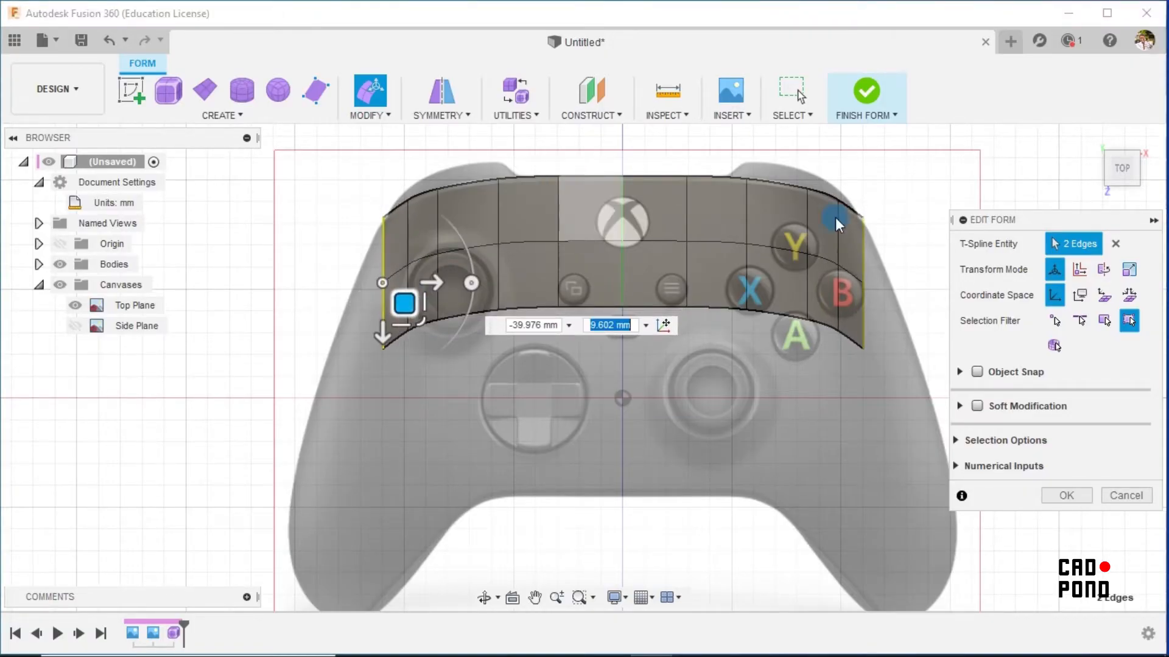
left_click(725, 380)
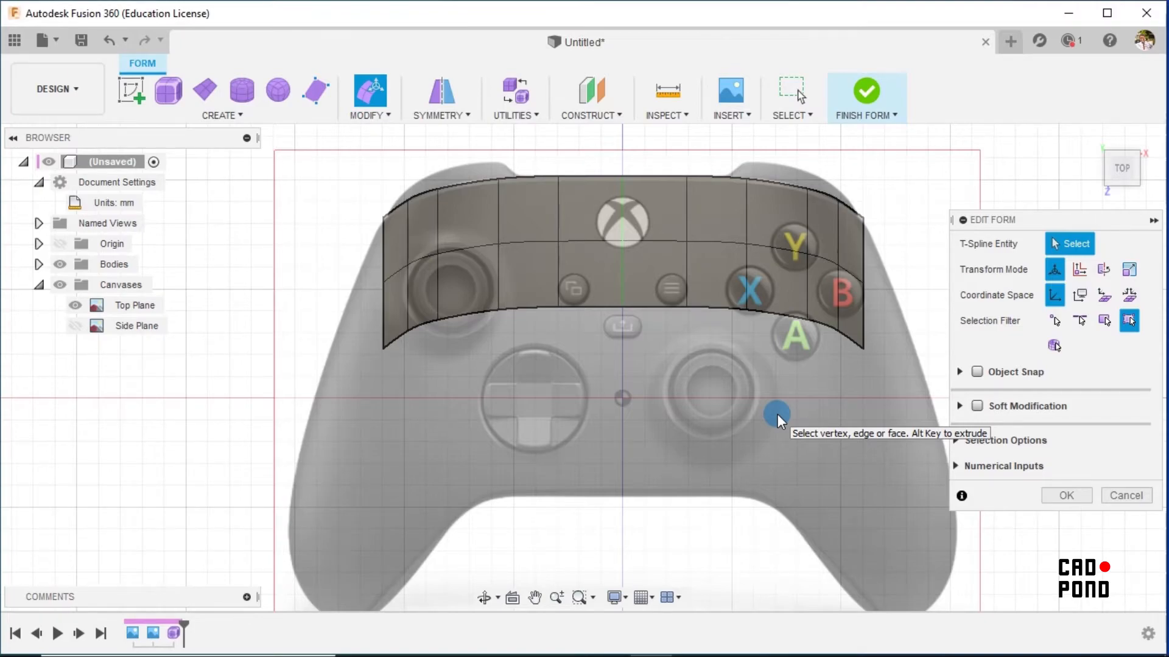
Switch the T-Spline body from its smooth display to box display.
left_click(530, 120)
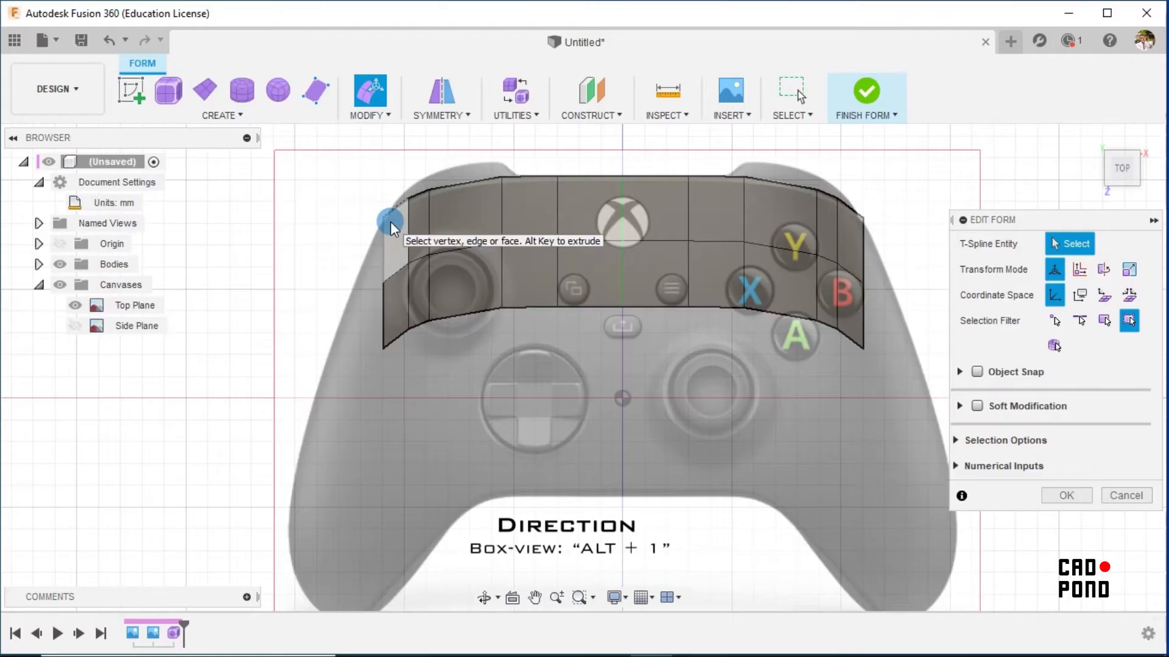
key("alt+1")
scroll(485, 191, "up", 1)
scroll(485, 169, "up", 1)
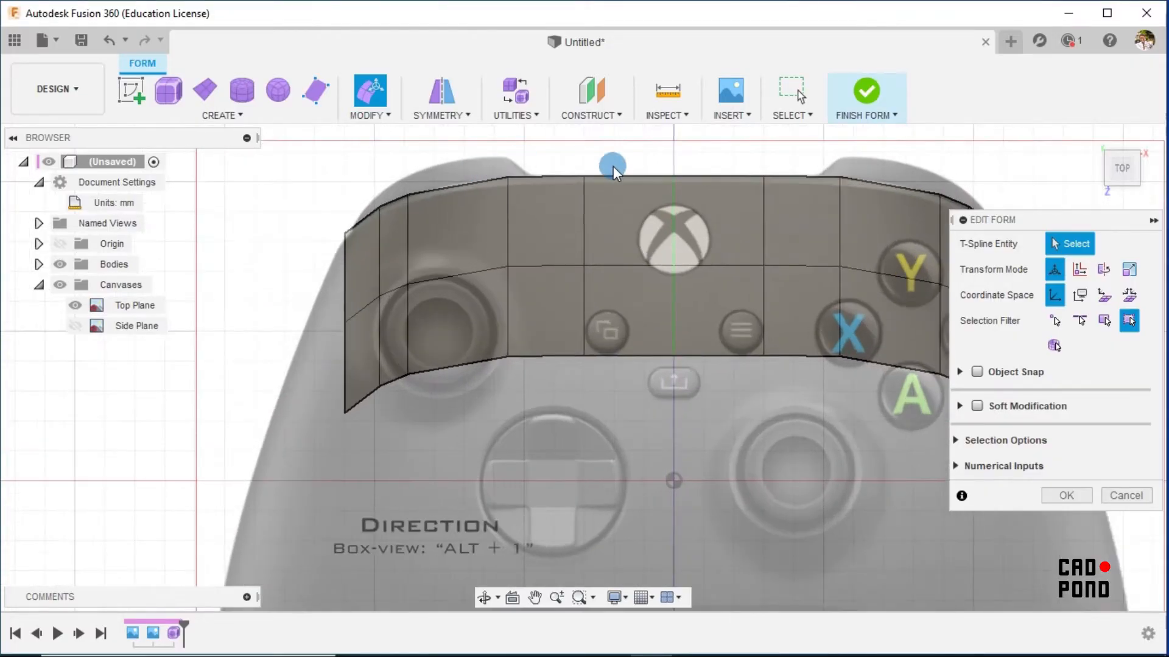
scroll(505, 181, "up", 3)
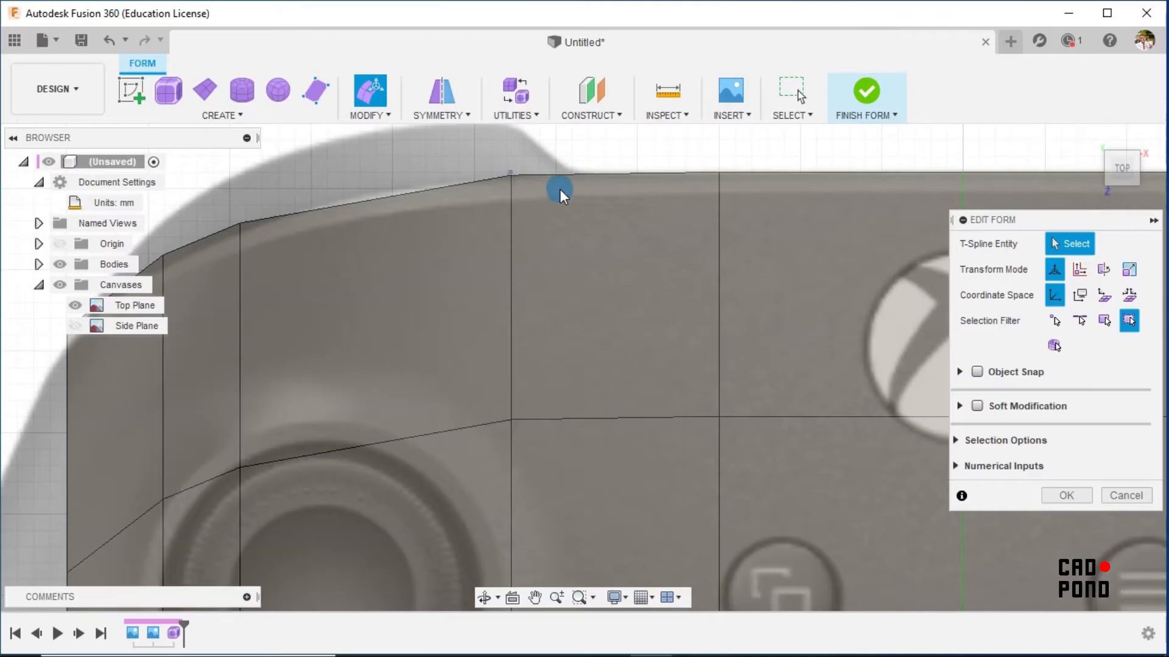
Adjust the height of the body's upper-edge vertex beside the left bumper to follow the controller outline.
scroll(560, 189, "down", 3)
left_click(517, 177)
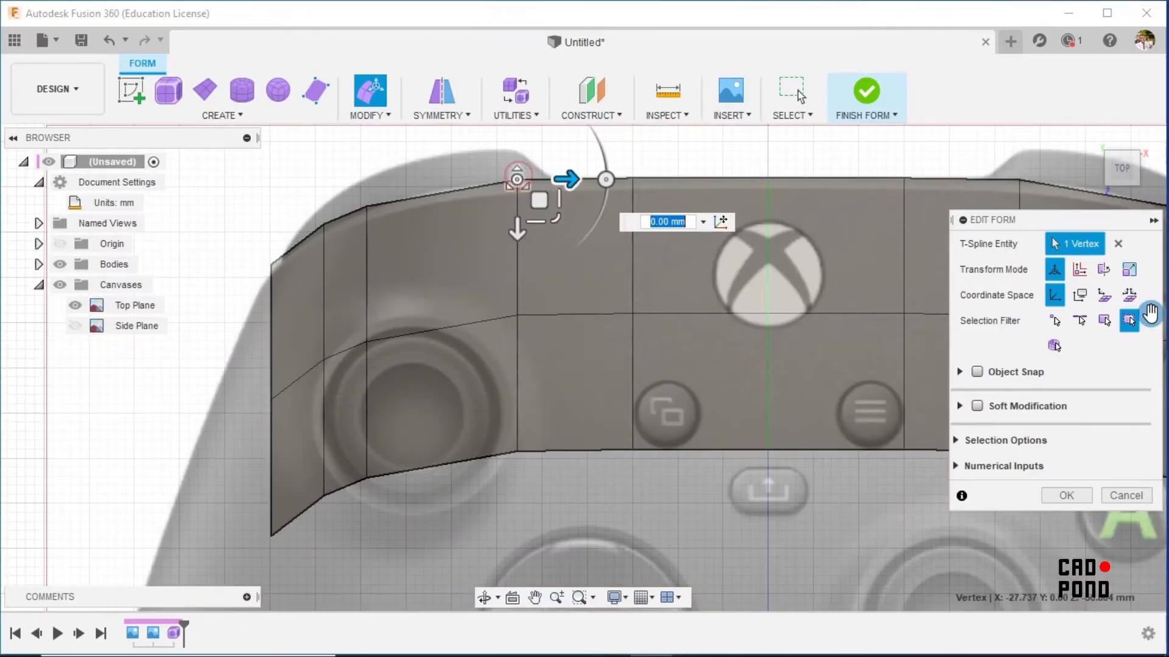
left_click(561, 205)
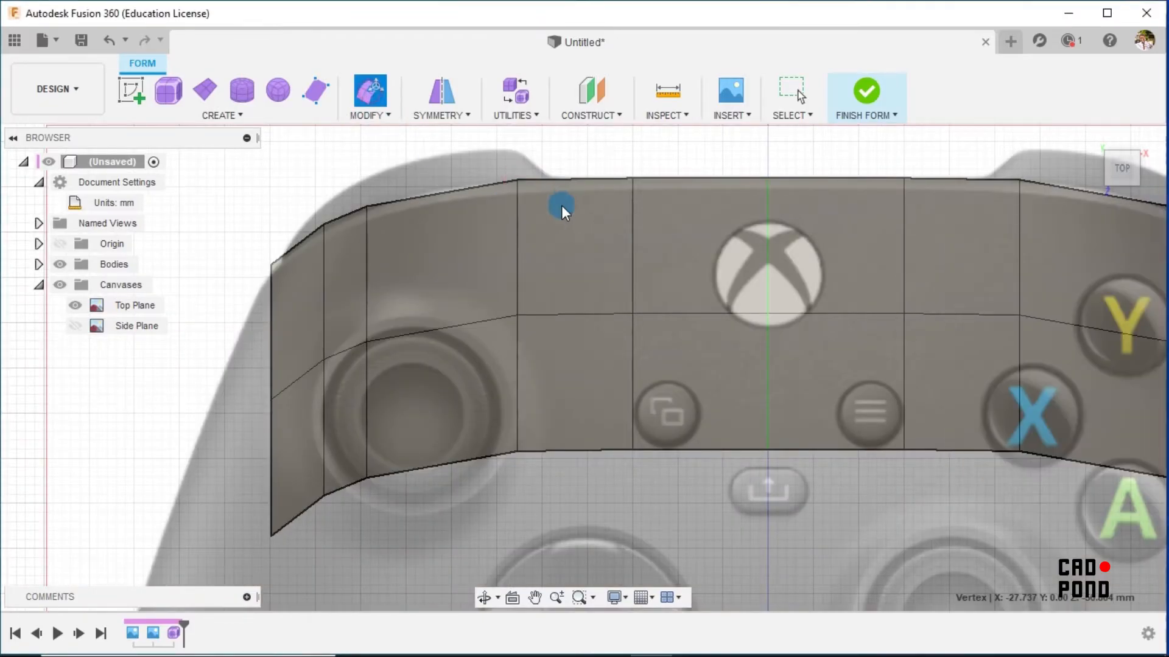
left_click(515, 179)
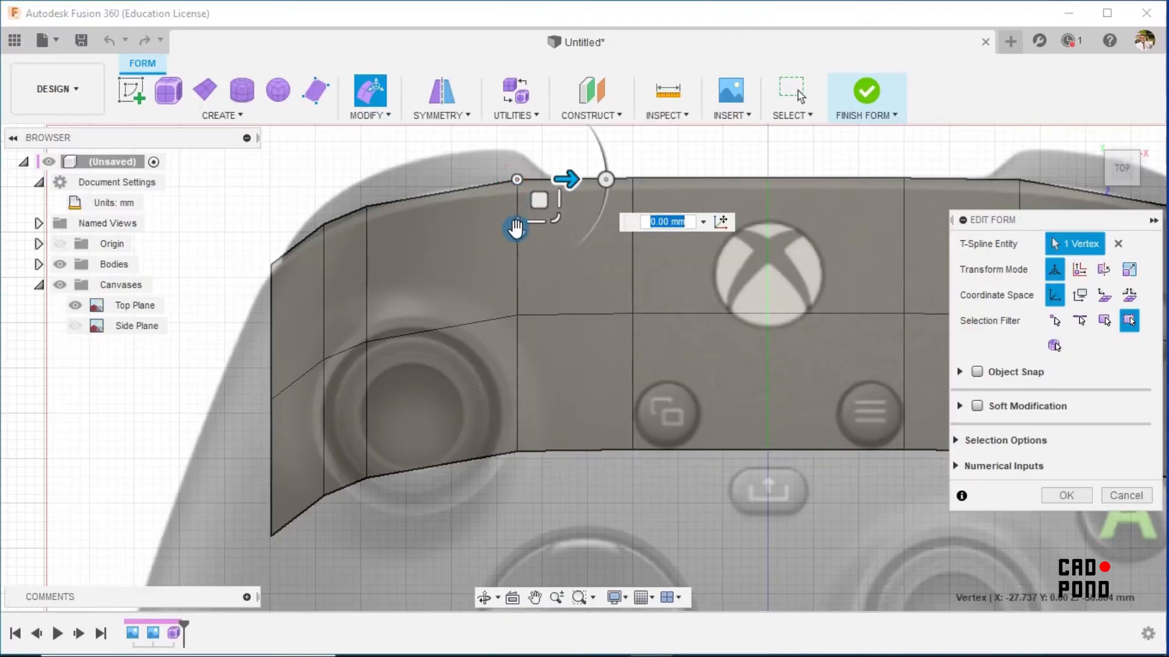
mouse_move(515, 227)
left_mouse_down()
mouse_move(517, 209)
mouse_move(519, 234)
left_mouse_up()
scroll(543, 294, "down", 3)
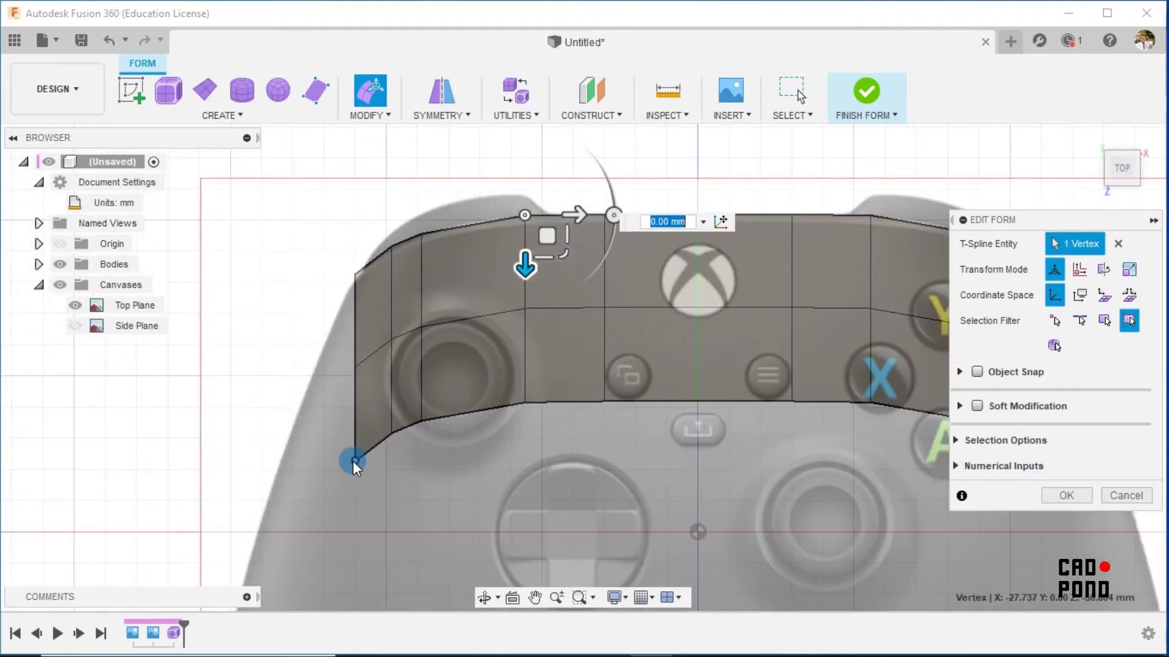
Move the outer column's lower vertex about 12.8 mm outward and 0.8 mm down, and its middle vertex about 8 mm outward and 1.1 mm down.
left_click(354, 463)
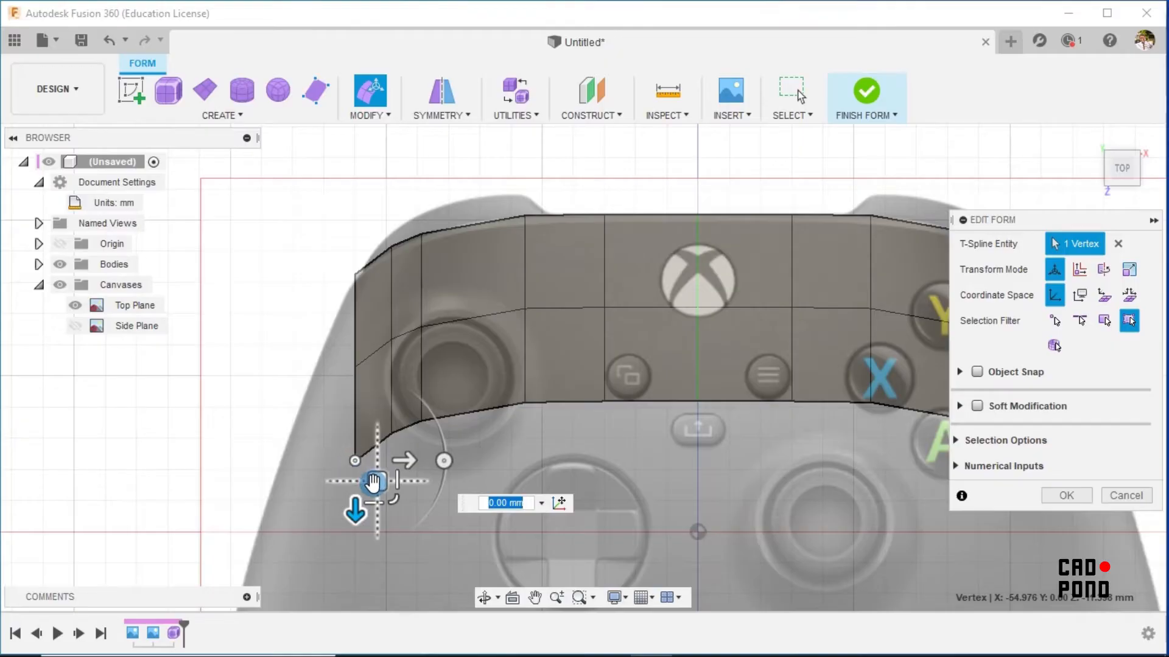
left_click_drag(377, 482, 298, 490)
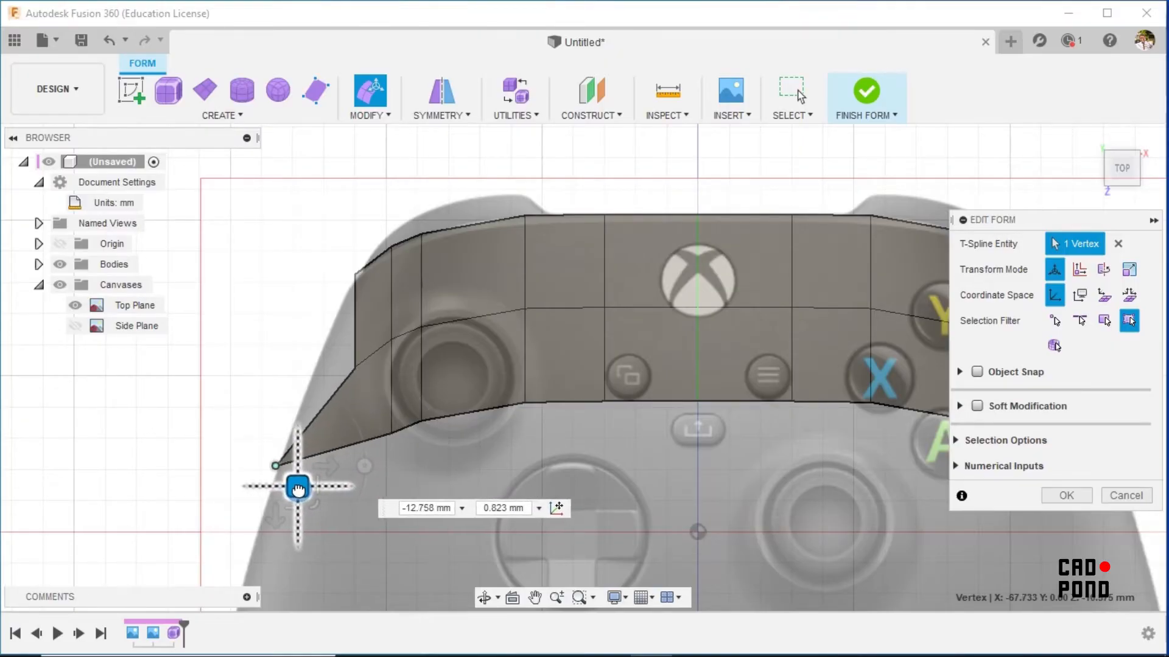
left_click(354, 367)
left_click_drag(365, 405, 327, 402)
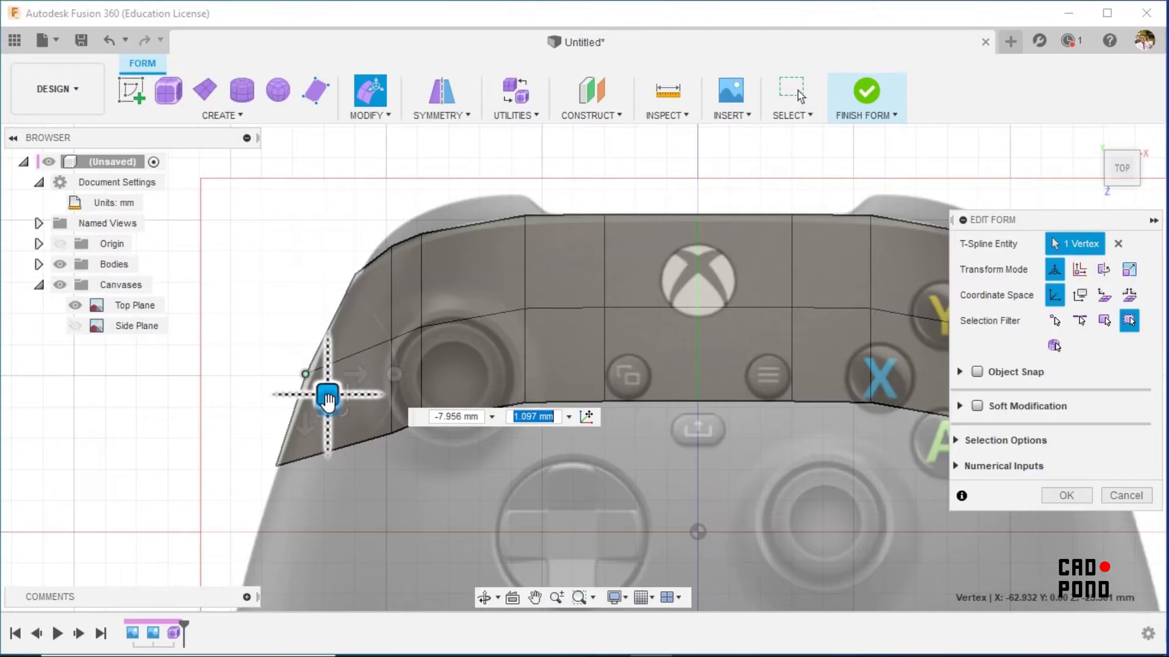
Move the second column's lower vertex about 3.8 mm outward and 0.5 mm down, and its middle vertex about 4.7 mm outward and 0.7 mm up.
left_click(391, 344)
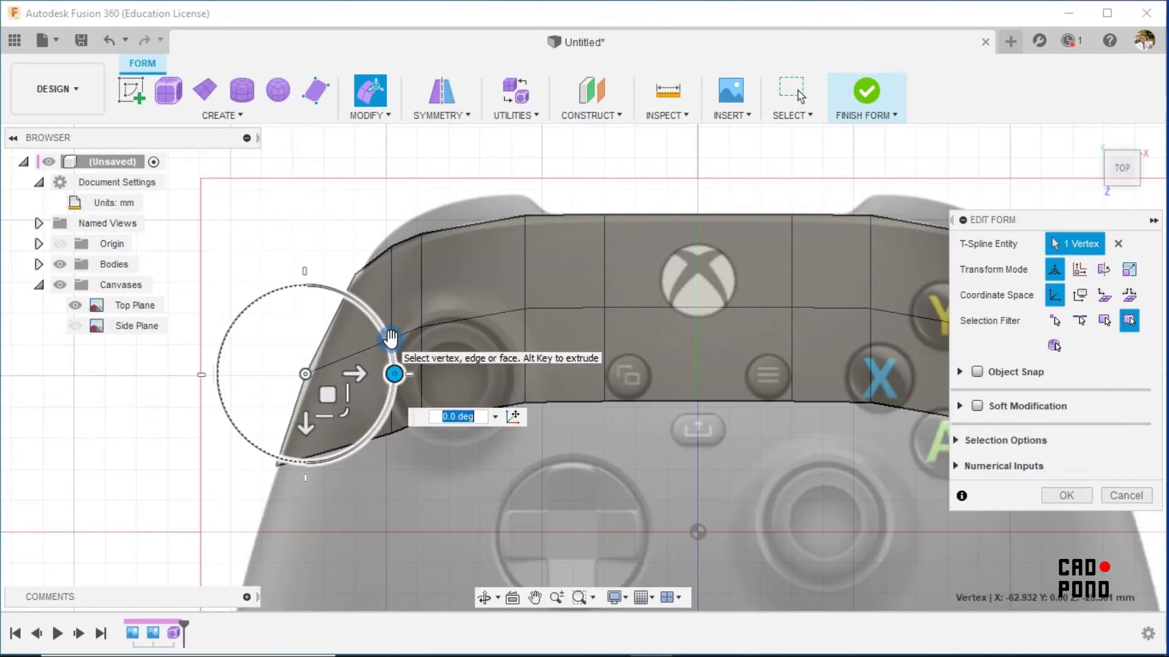
left_click(392, 433)
left_click(394, 433)
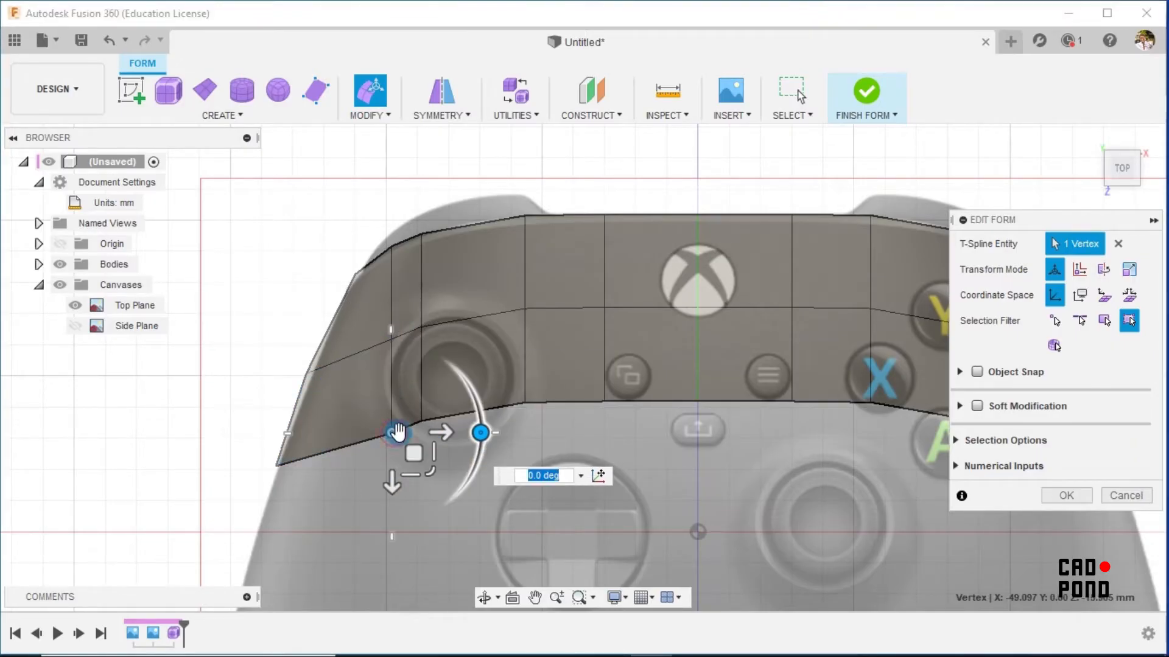
left_click_drag(414, 453, 389, 457)
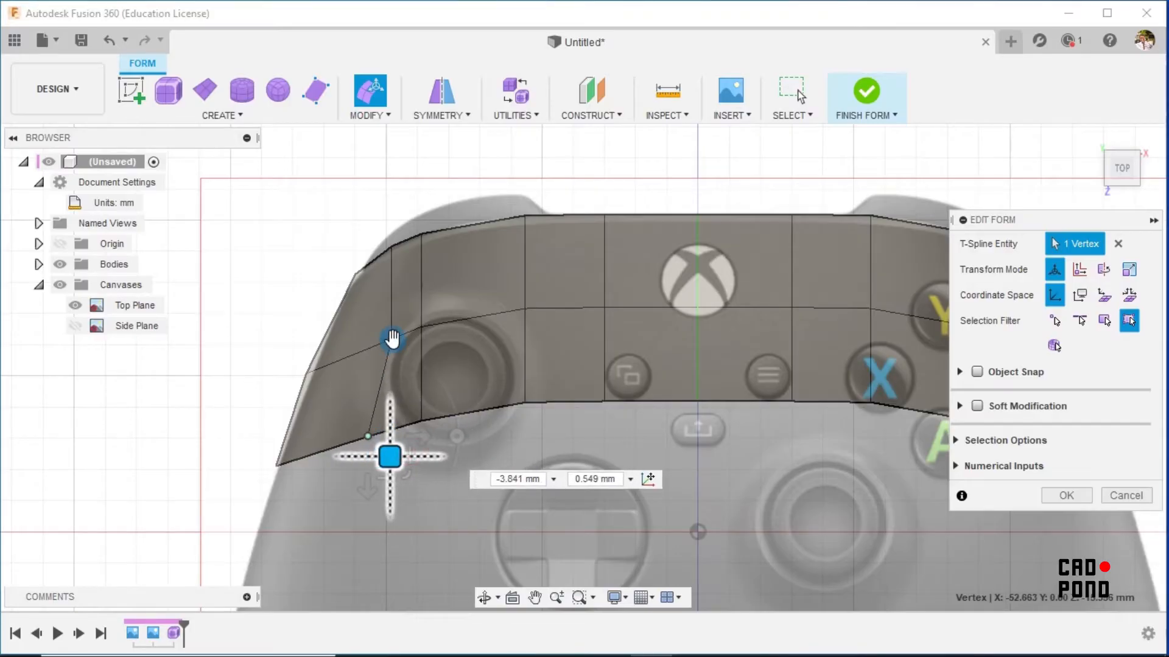
left_click(392, 338)
left_click_drag(408, 369, 379, 364)
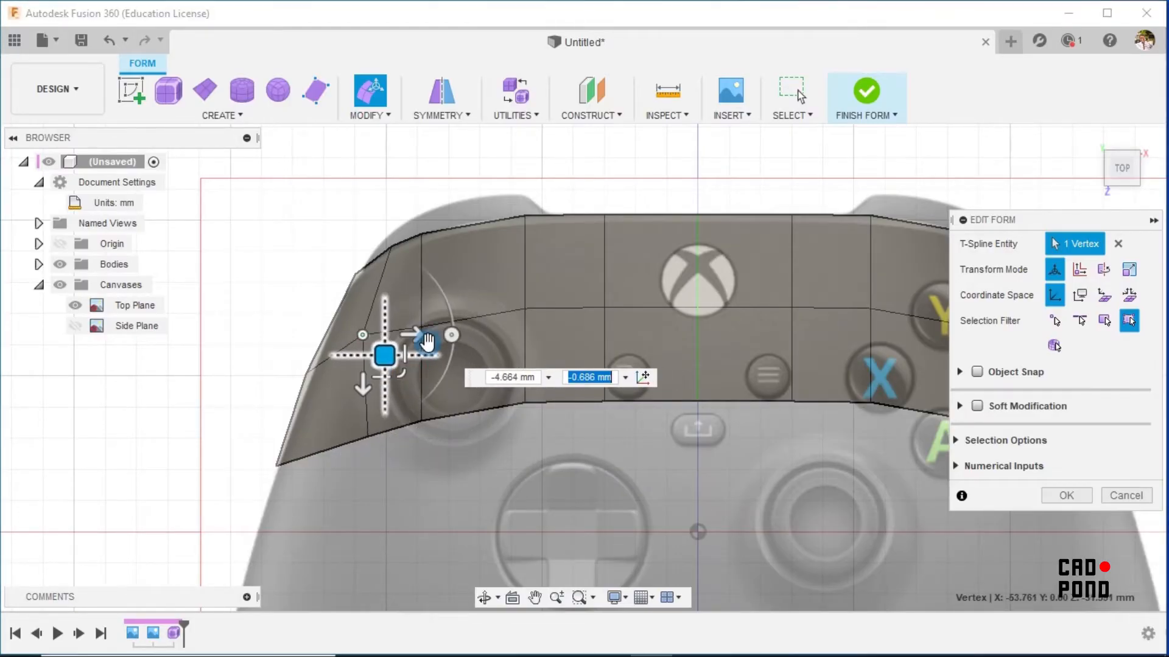
Shift the third column's top, middle and lower vertices inward around the left thumbstick, the middle one by about 1.8 mm.
left_click(420, 235)
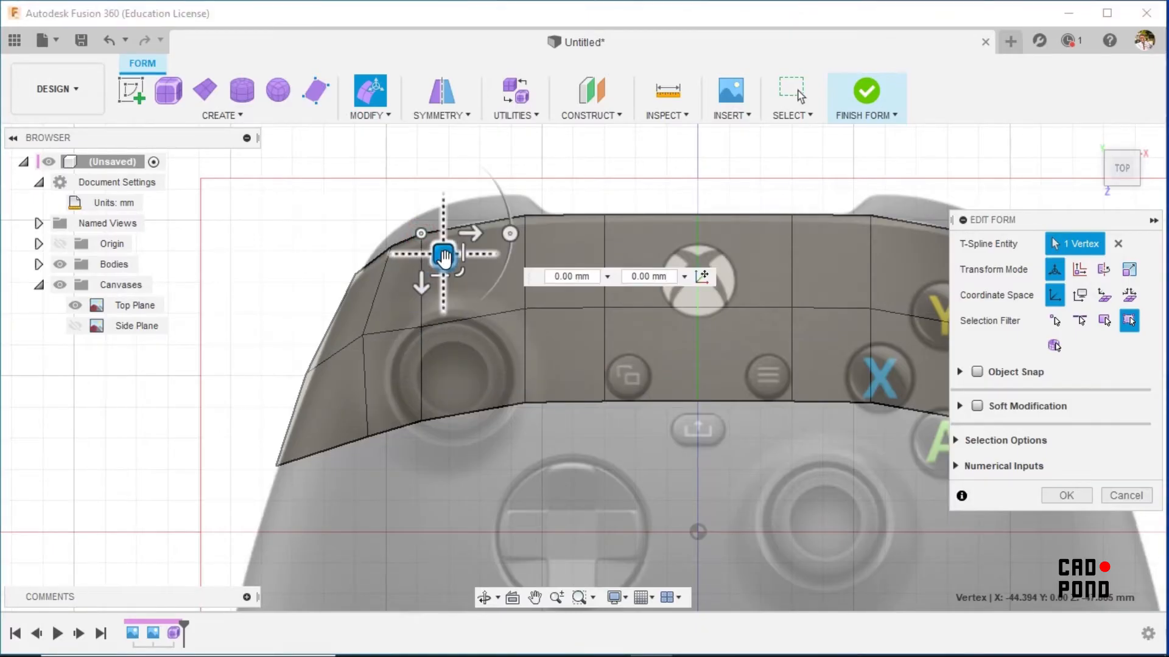
left_click_drag(444, 259, 473, 249)
left_click(424, 326)
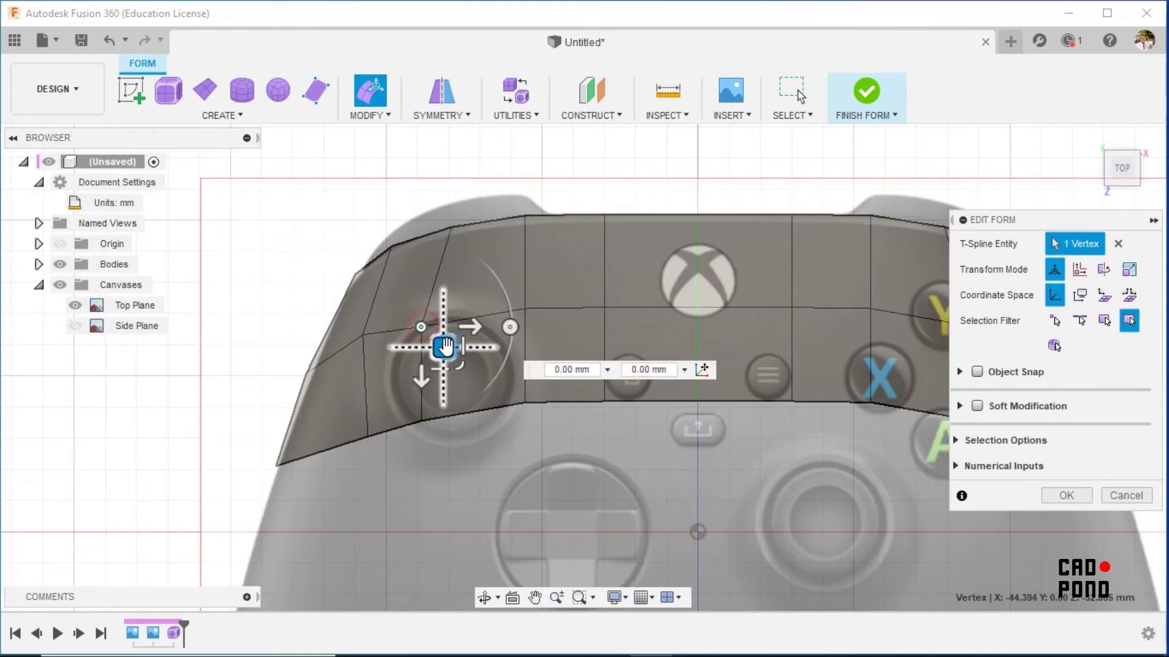
left_click_drag(448, 342, 454, 346)
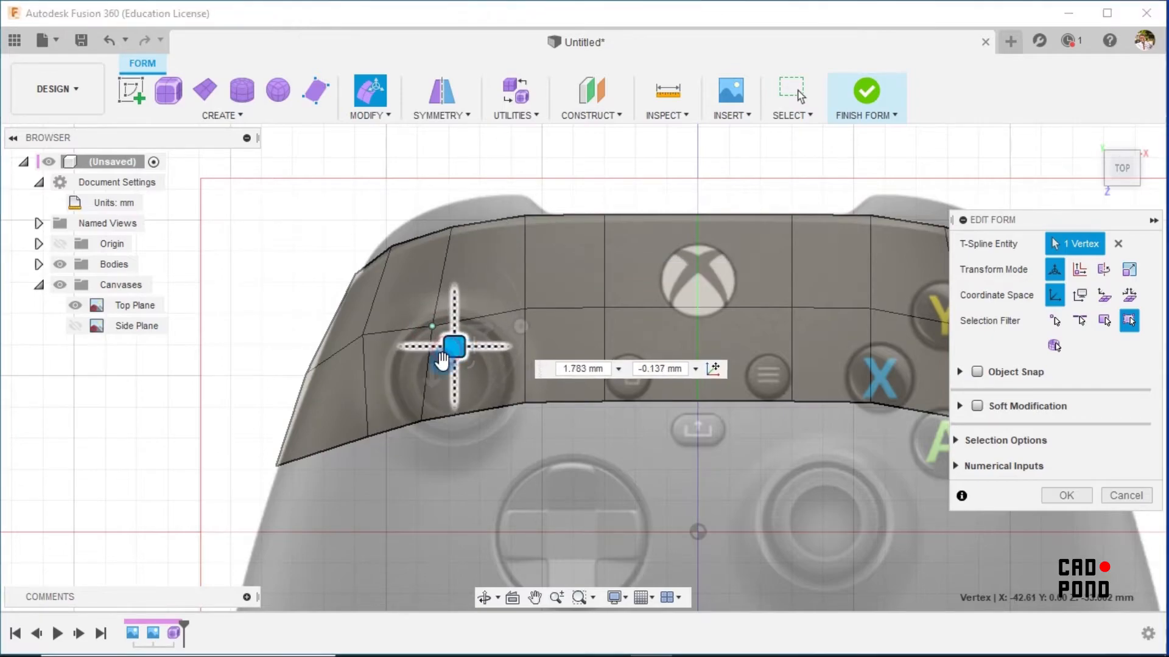
left_click(422, 420)
left_click_drag(444, 442, 456, 435)
Move the second column's lower vertex about 1.8 mm outward and 0.1 mm down, and clear the selection.
left_click(368, 437)
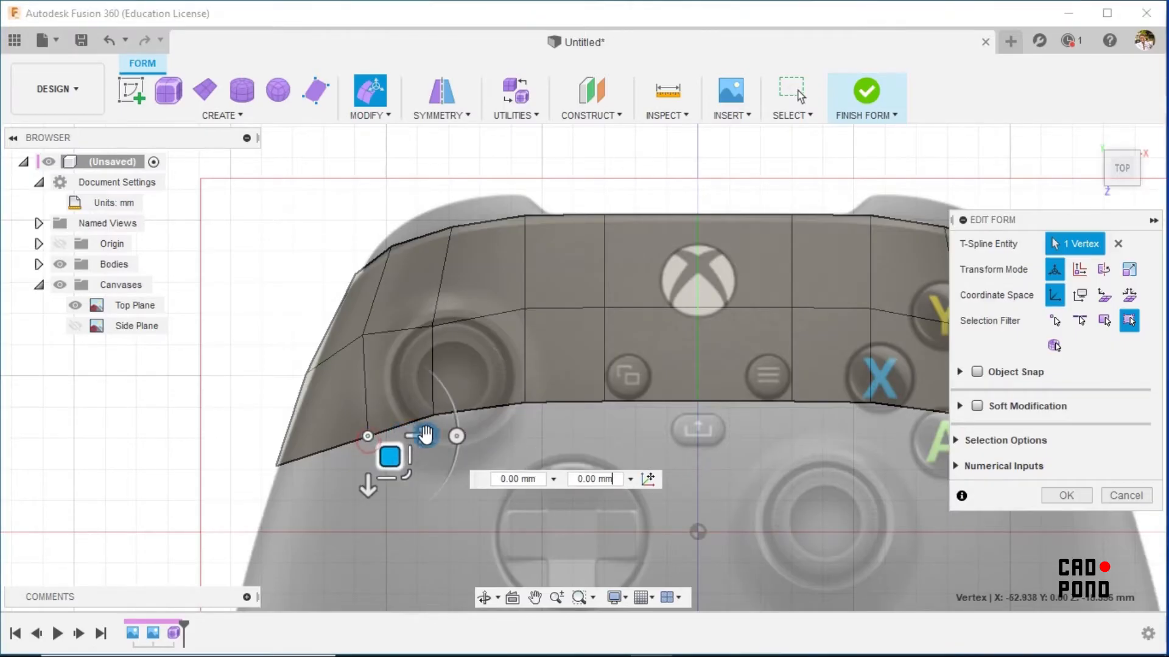
left_click_drag(390, 457, 375, 457)
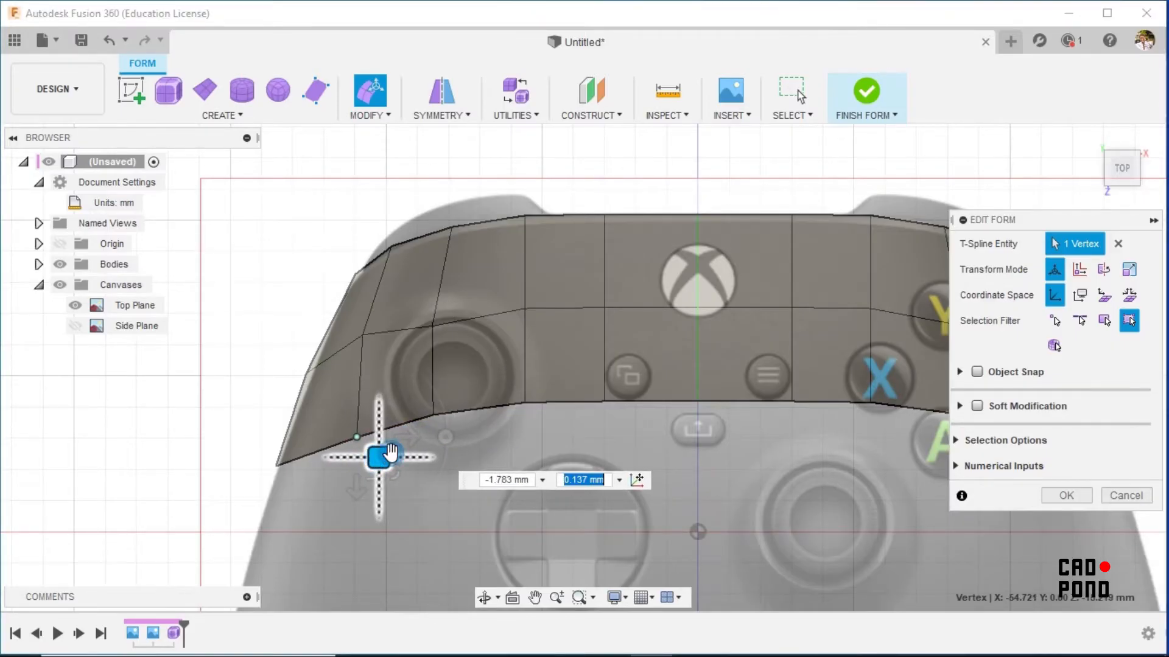
scroll(549, 429, "down", 3)
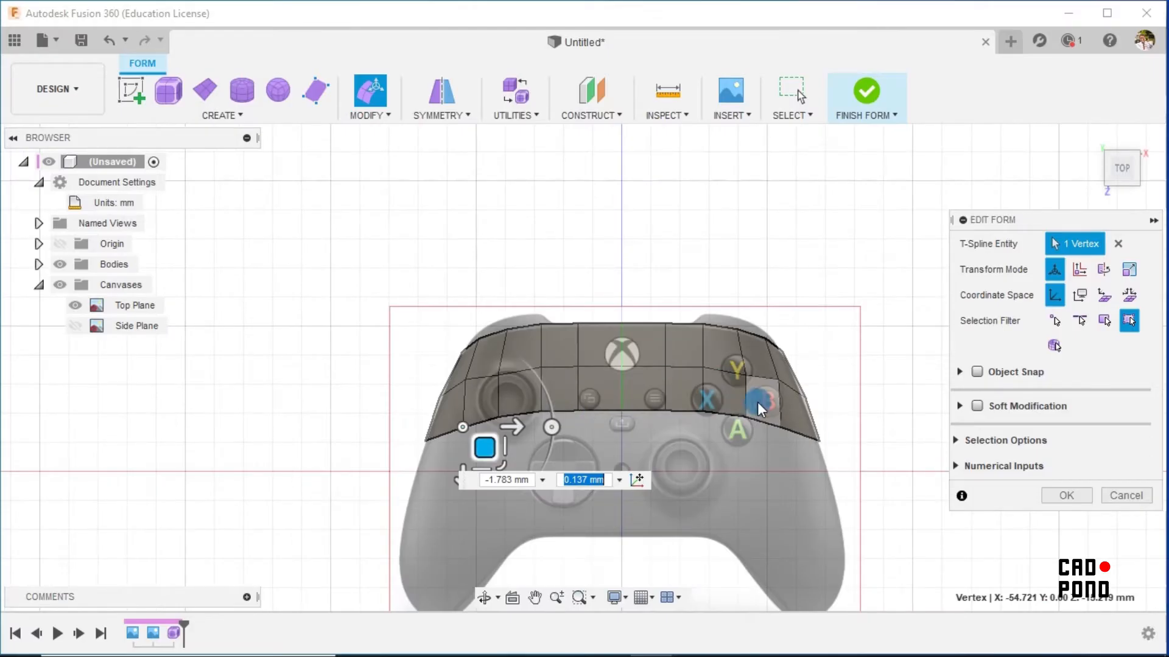
middle_click_drag(819, 341, 801, 304)
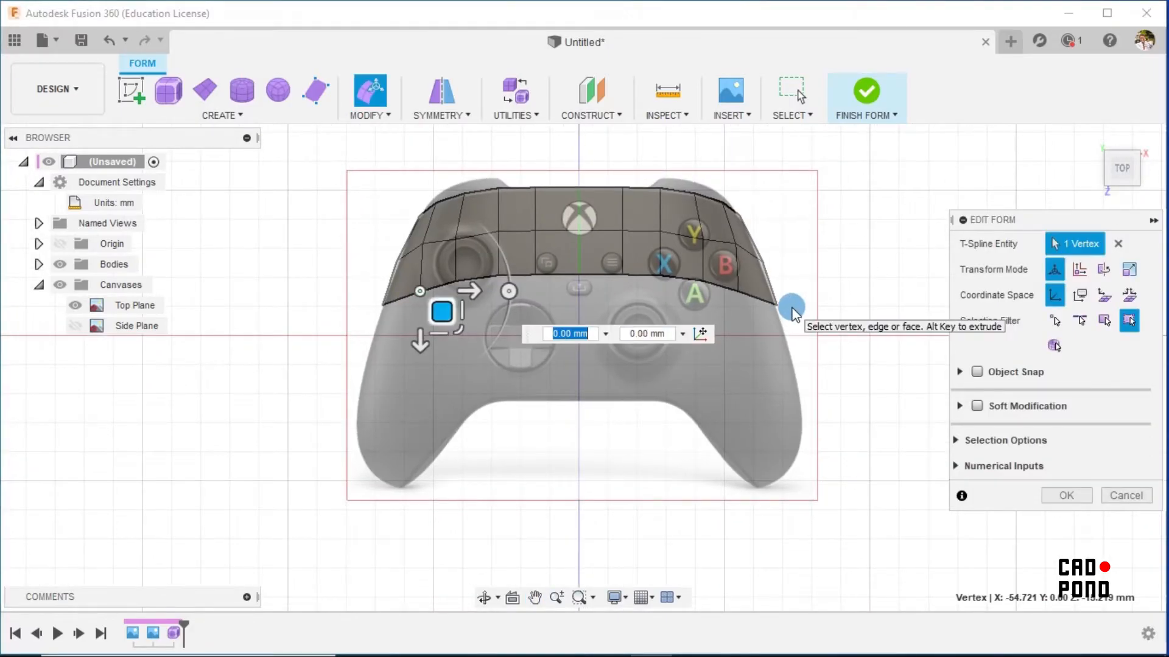
left_click(544, 474)
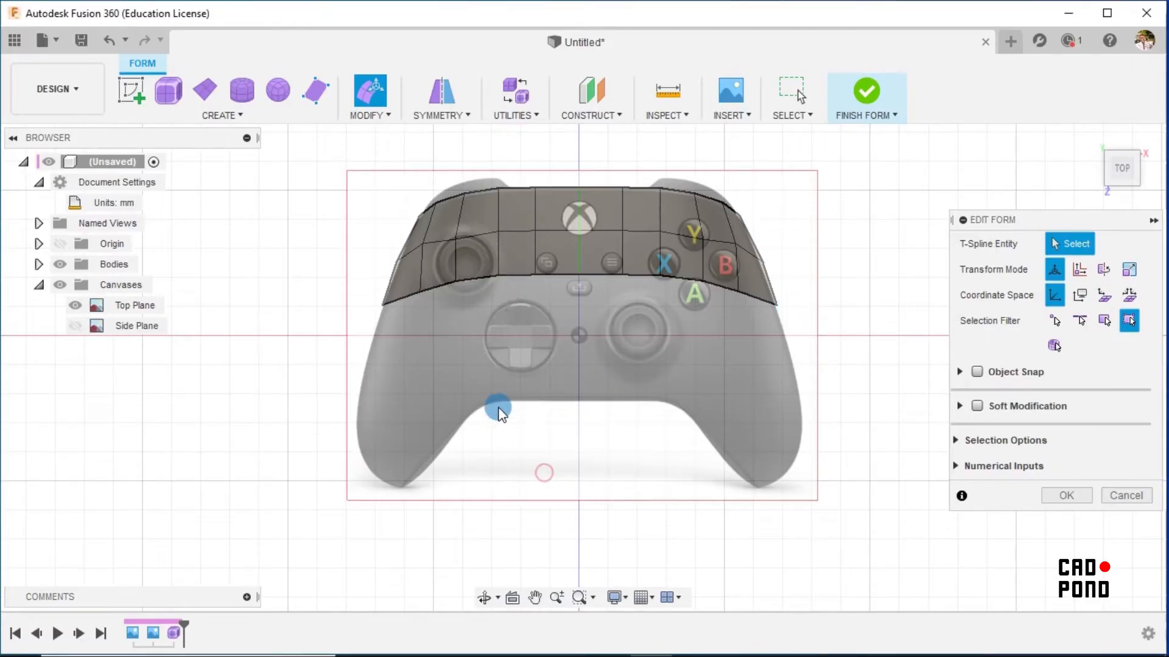
Extrude the two outer lower edges down the left grip in three sections, about 59 mm downward and 4.7 mm outward in total.
scroll(403, 280, "up", 2)
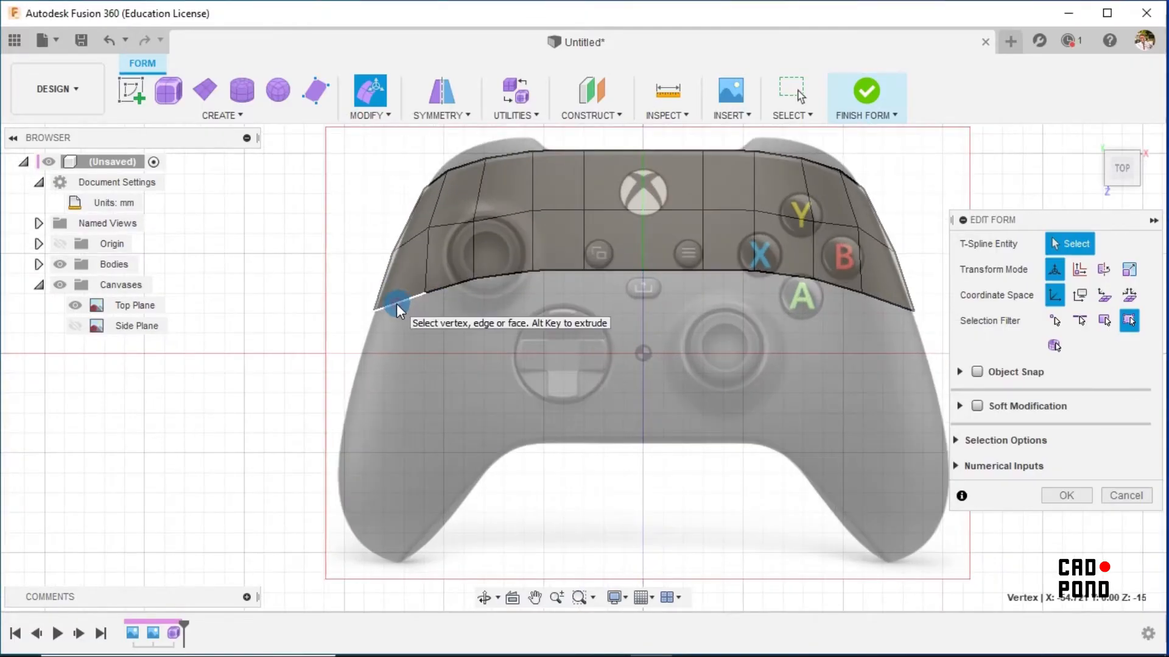
left_click(398, 303)
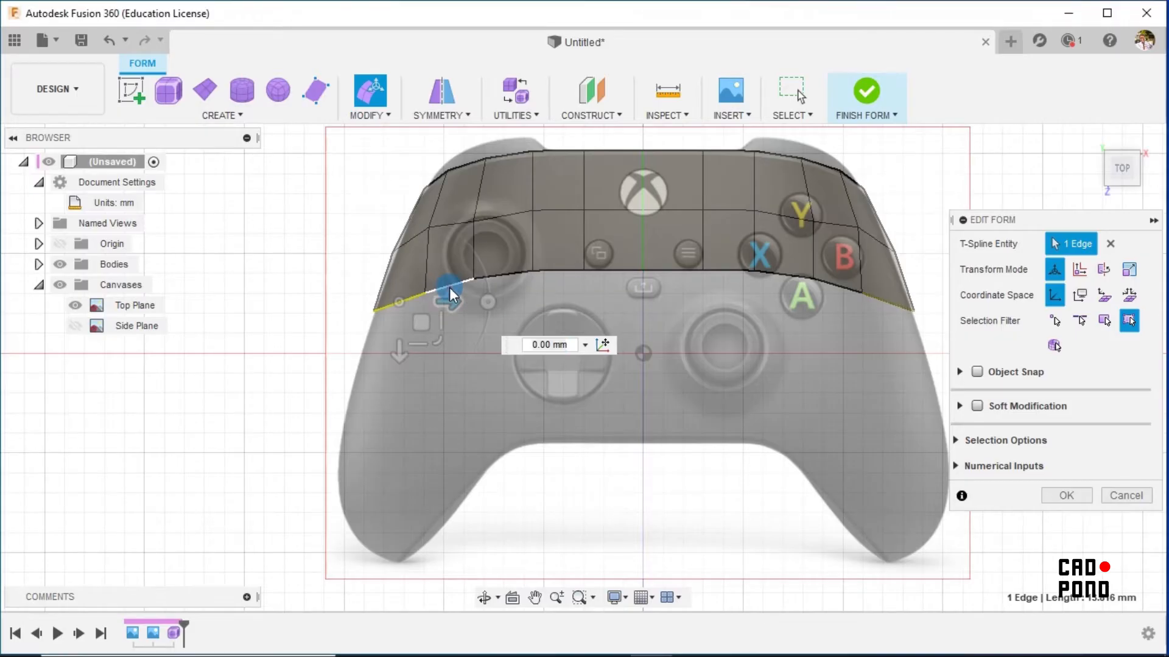
left_click(463, 285, "shift")
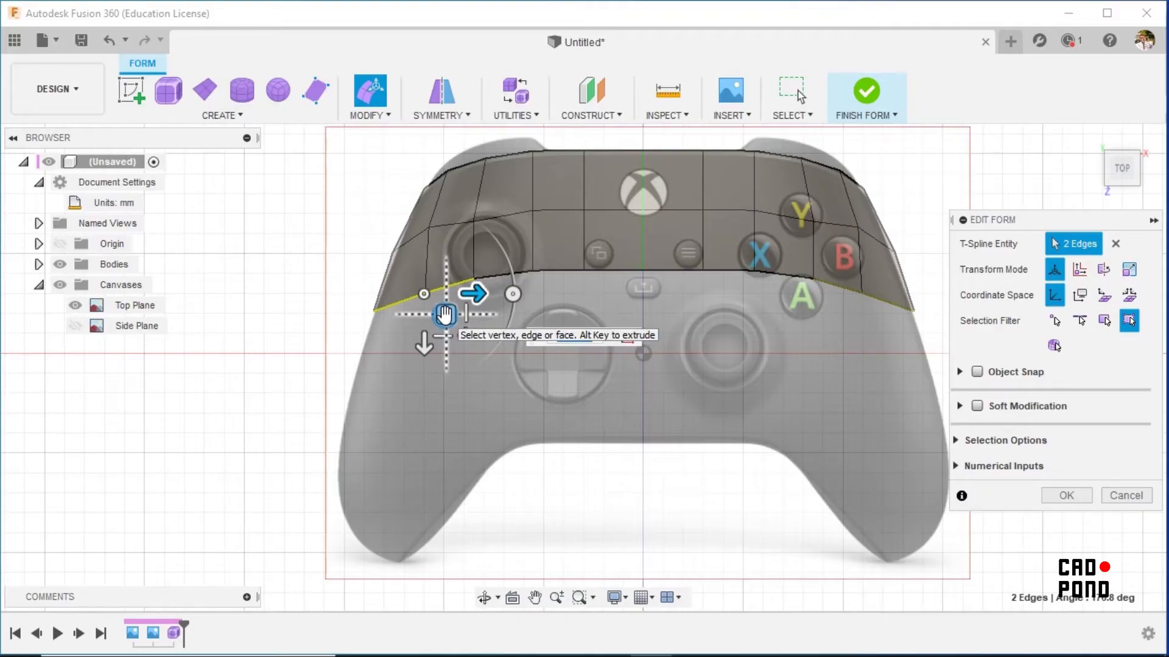
left_click_drag(444, 313, 427, 550)
key("Tab")
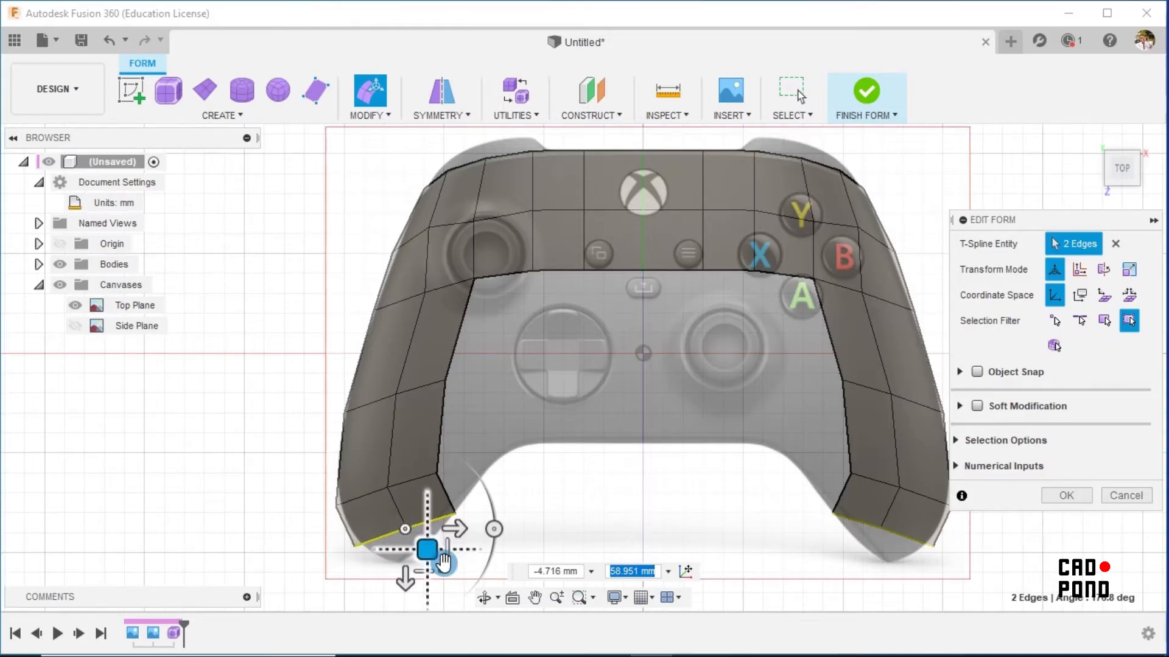
Extrude one more section to the grip tip, angle its two end edges along the outline, scale them to about 0.6 and shift them 2.6 mm outward.
mouse_move(450, 546)
left_mouse_down()
mouse_move(414, 556)
mouse_move(421, 541)
mouse_move(450, 568)
left_mouse_up()
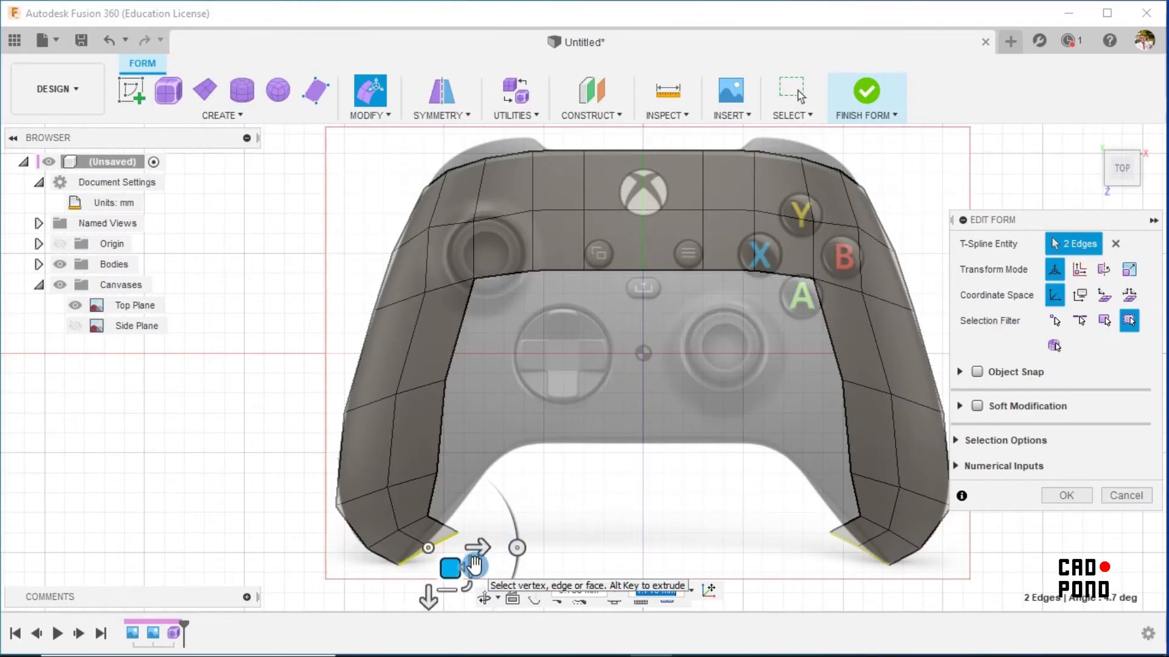
left_click_drag(474, 566, 474, 566)
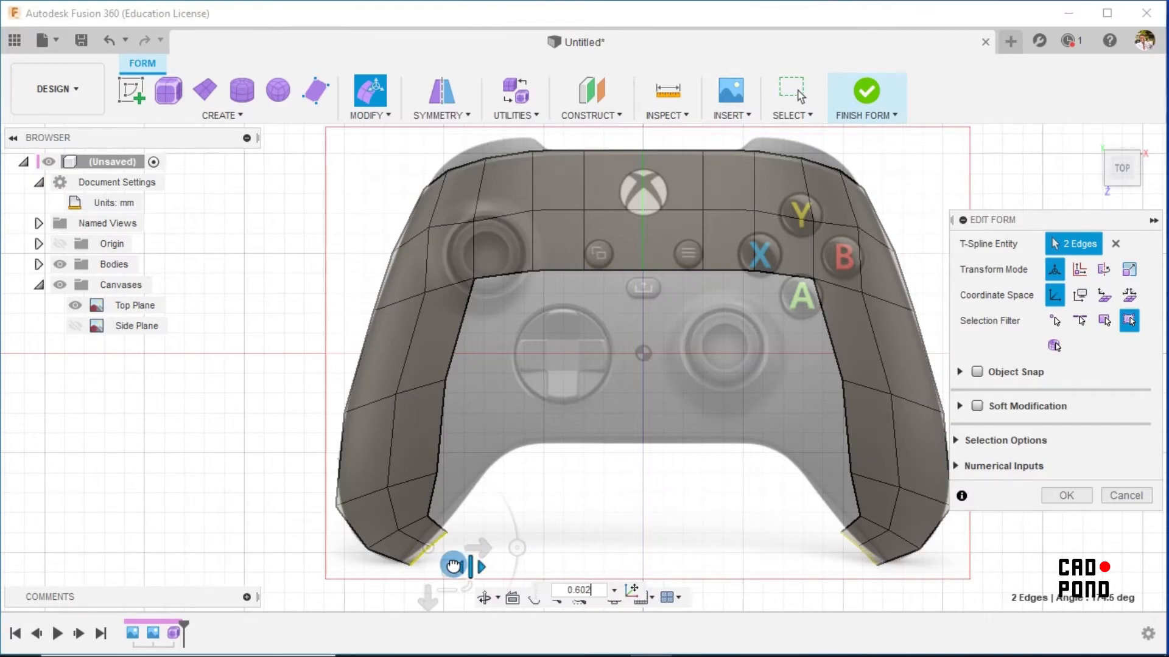
mouse_move(454, 566)
left_mouse_down()
mouse_move(437, 579)
mouse_move(439, 564)
left_mouse_up()
scroll(453, 451, "up", 2)
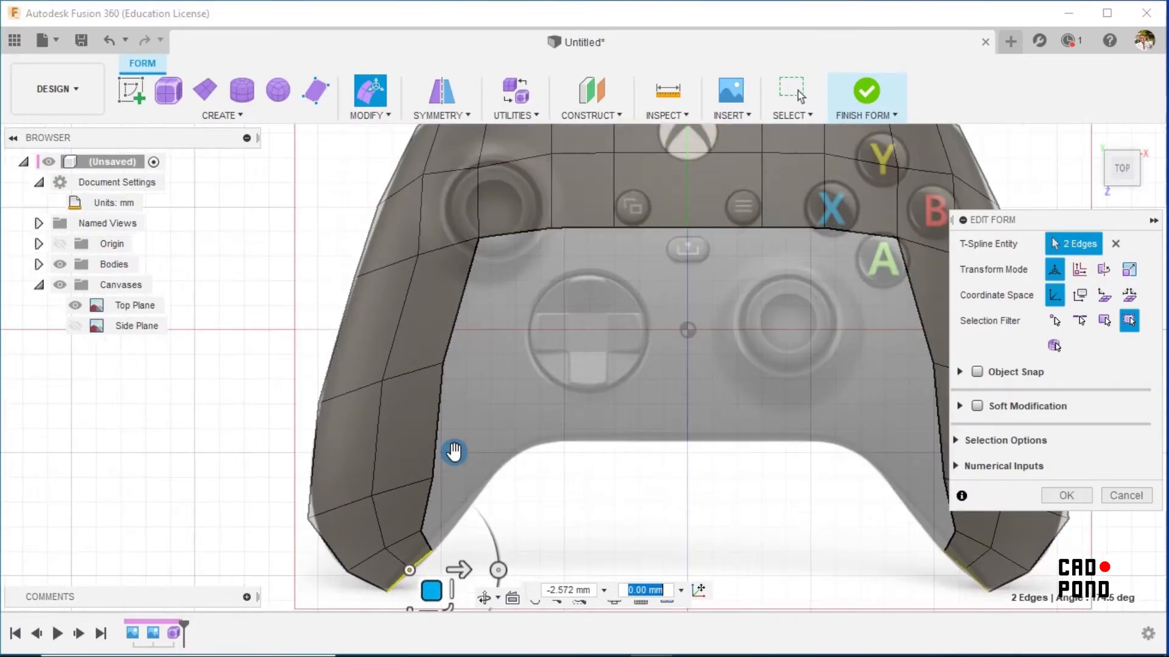
scroll(454, 452, "down", 2)
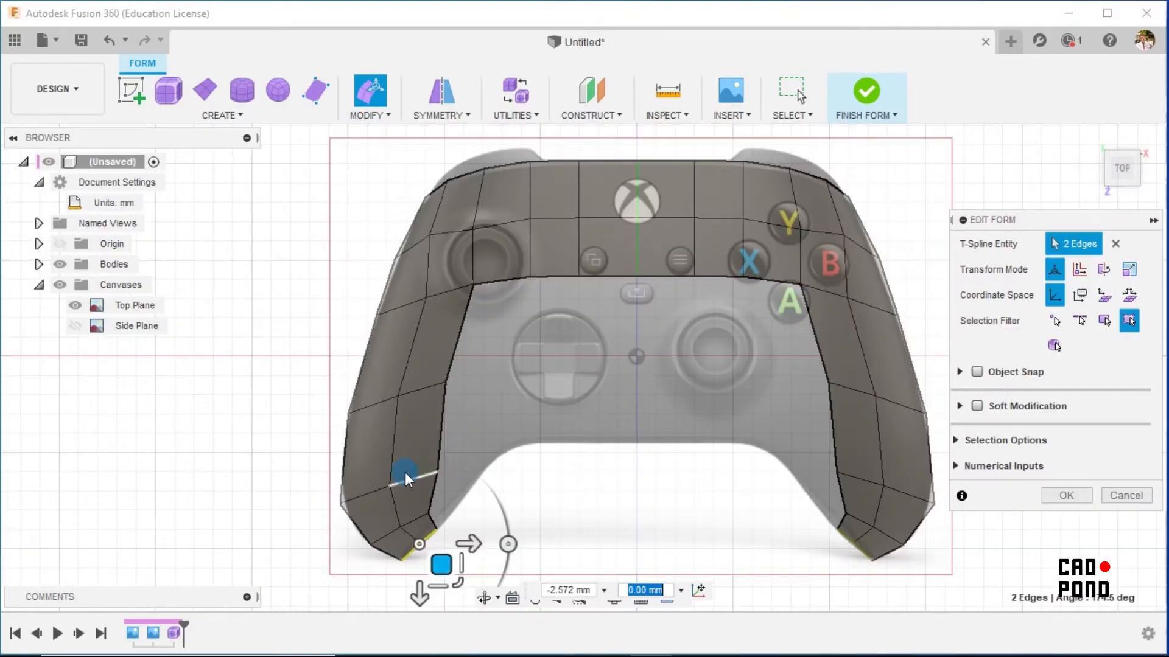
Shift the second column's lower vertex about 3.1 mm outward and 0.7 mm up, the middle vertex slightly inward and the top vertex about 2 mm inward.
left_click(425, 313)
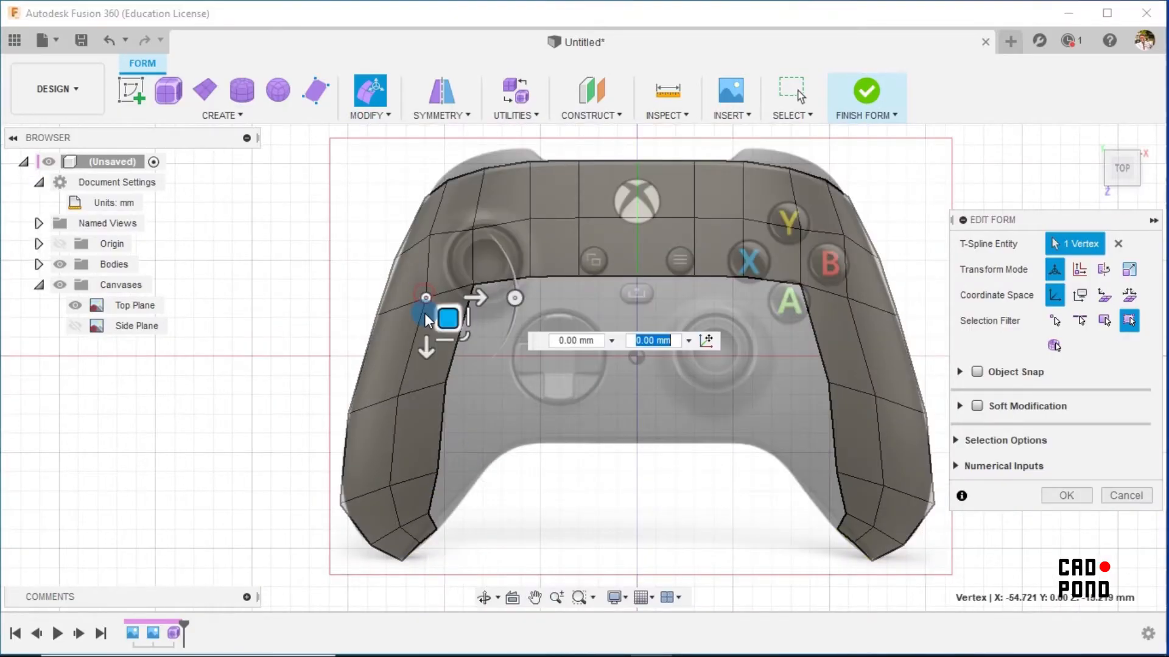
left_click_drag(425, 313, 413, 310)
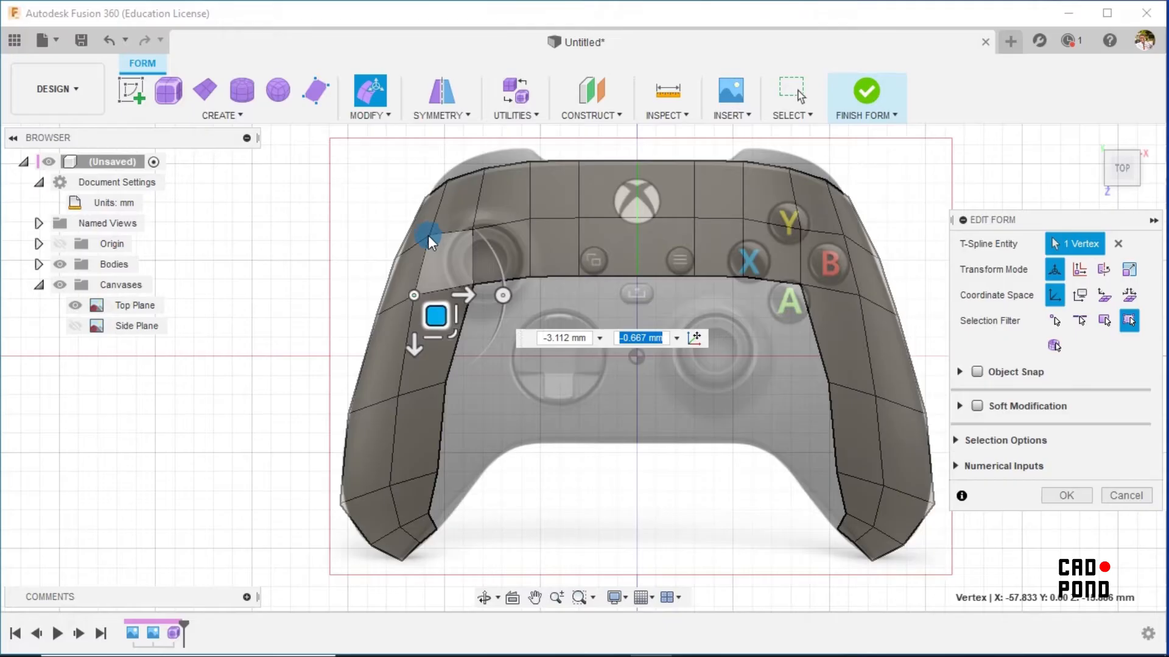
left_click(428, 235)
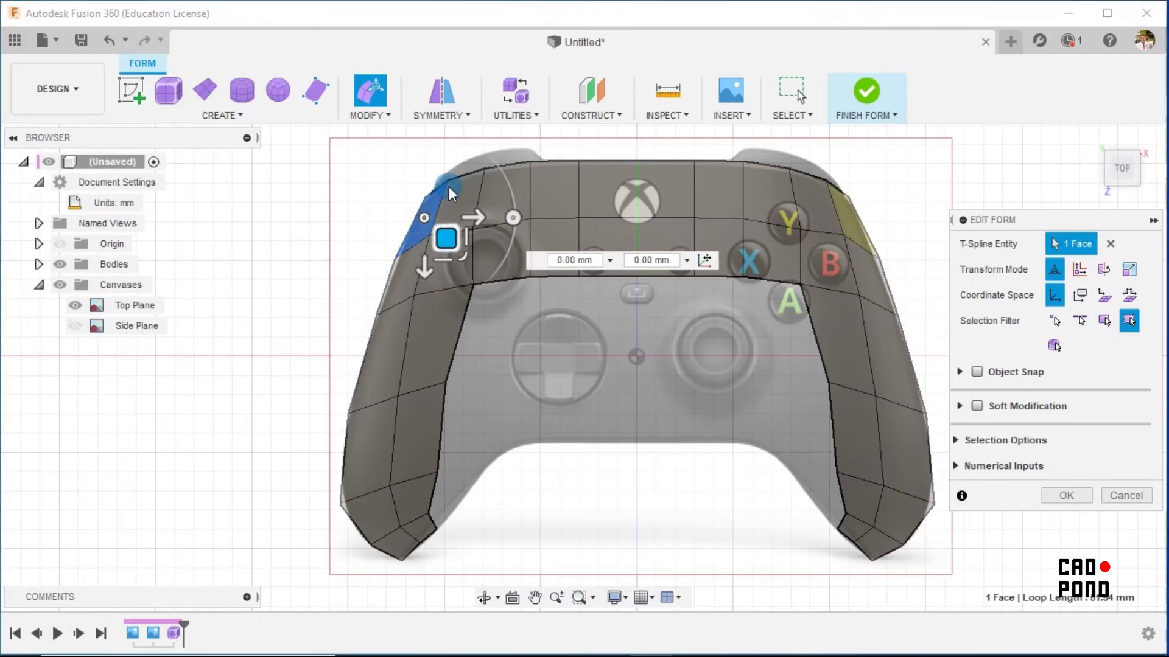
scroll(448, 192, "up", 10)
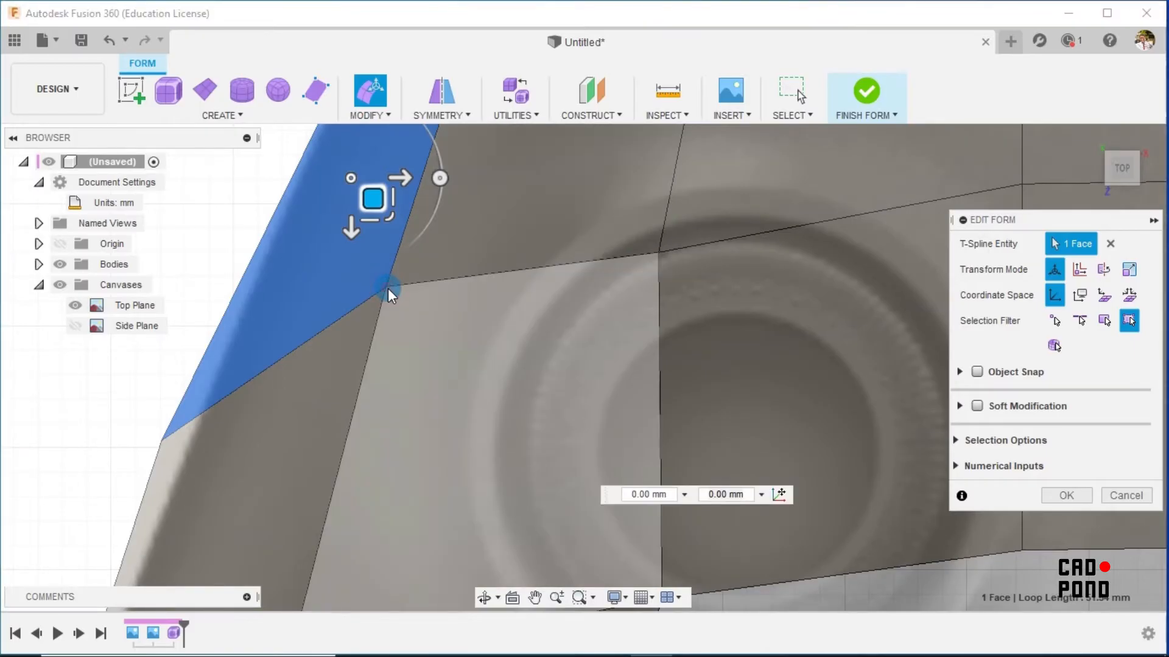
left_click(385, 288)
left_click(385, 289)
scroll(447, 290, "down", 5)
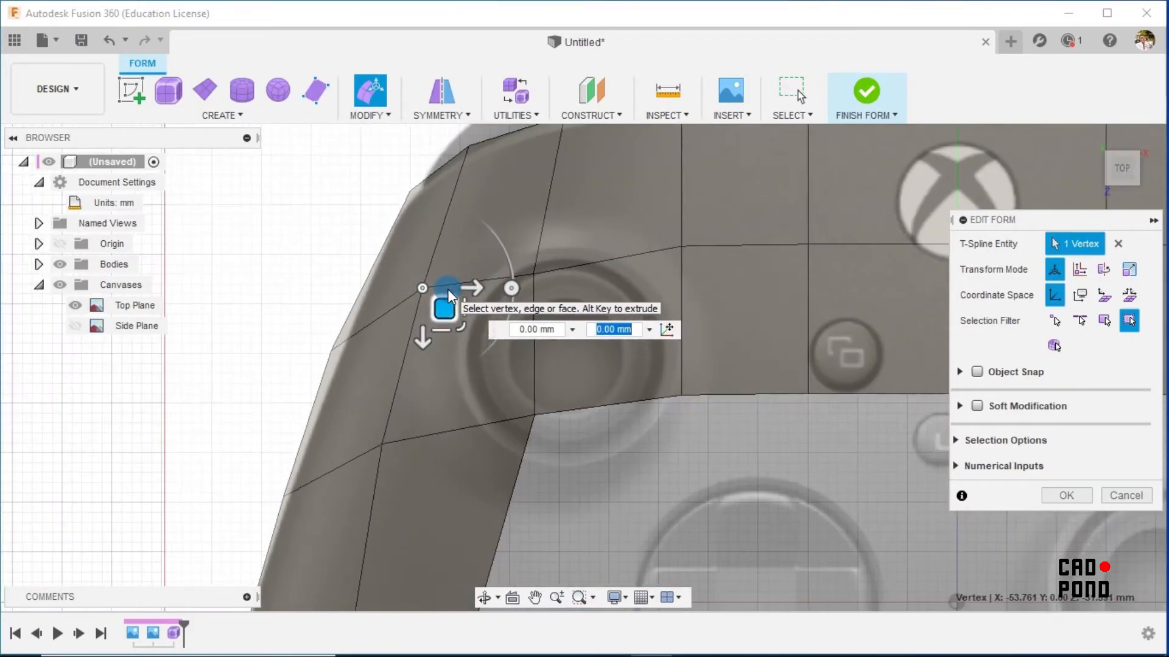
scroll(447, 289, "down", 3)
left_click_drag(457, 306, 467, 293)
left_click(461, 194)
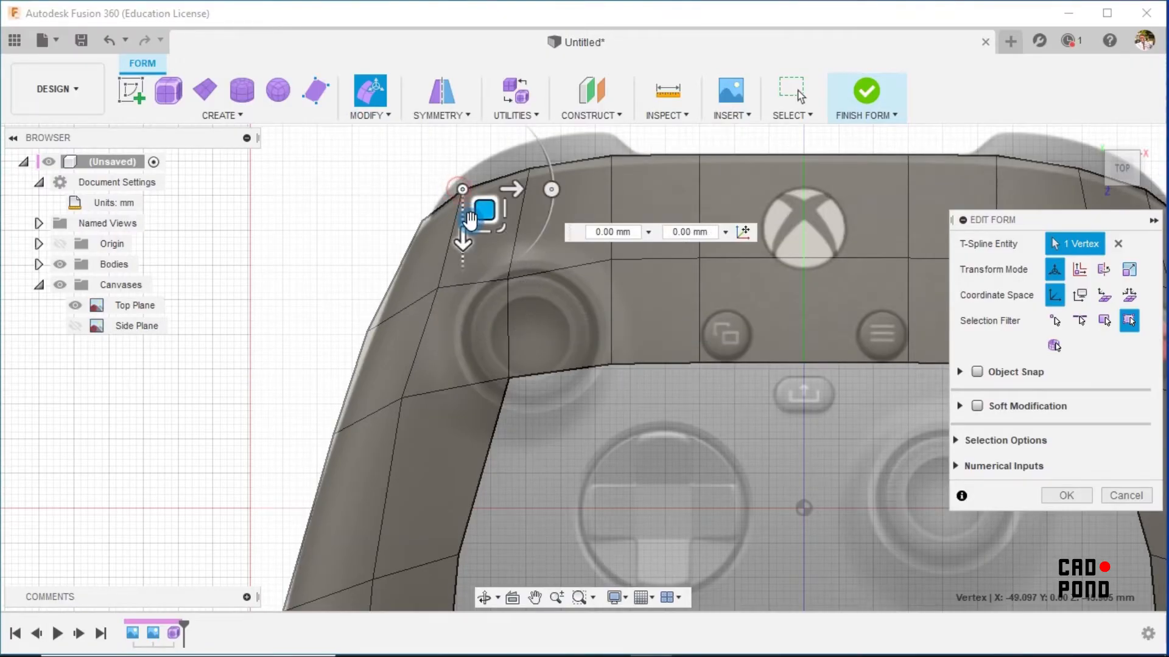
left_click_drag(483, 196, 498, 208)
Move the left grip's two lower inner-column vertices outward, the upper one about 2.3 mm and 1.1 mm down, the lower one about 1.8 mm.
scroll(511, 323, "down", 5)
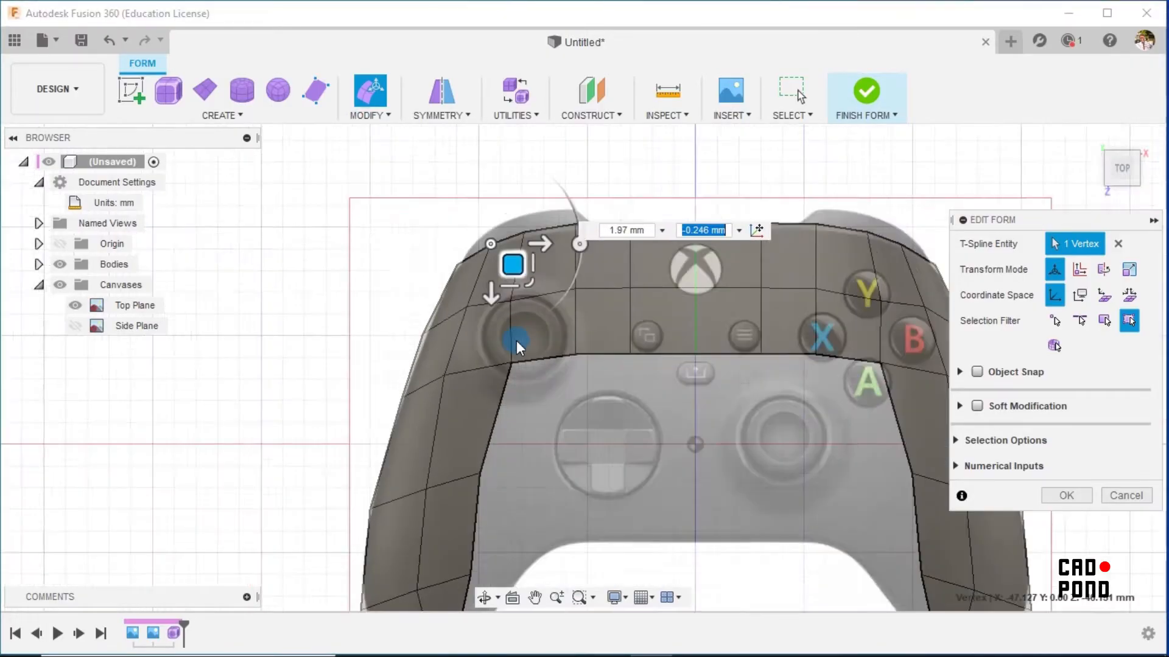
scroll(462, 469, "up", 3)
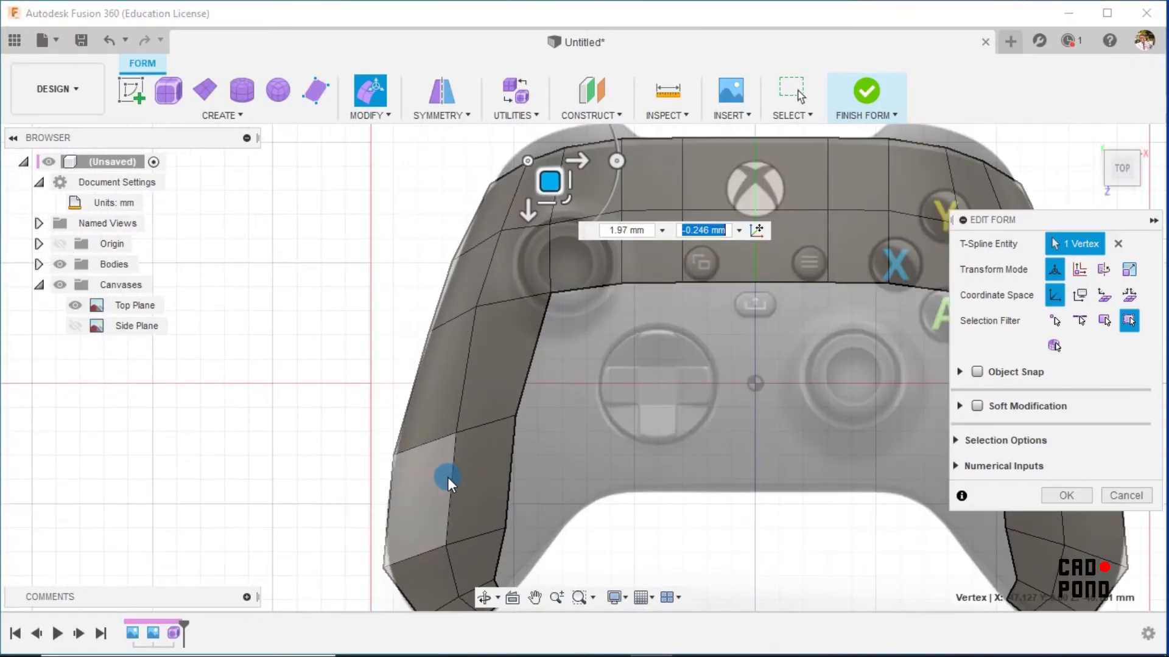
left_click(455, 432)
mouse_move(480, 456)
left_mouse_down()
mouse_move(457, 458)
mouse_move(467, 463)
left_mouse_up()
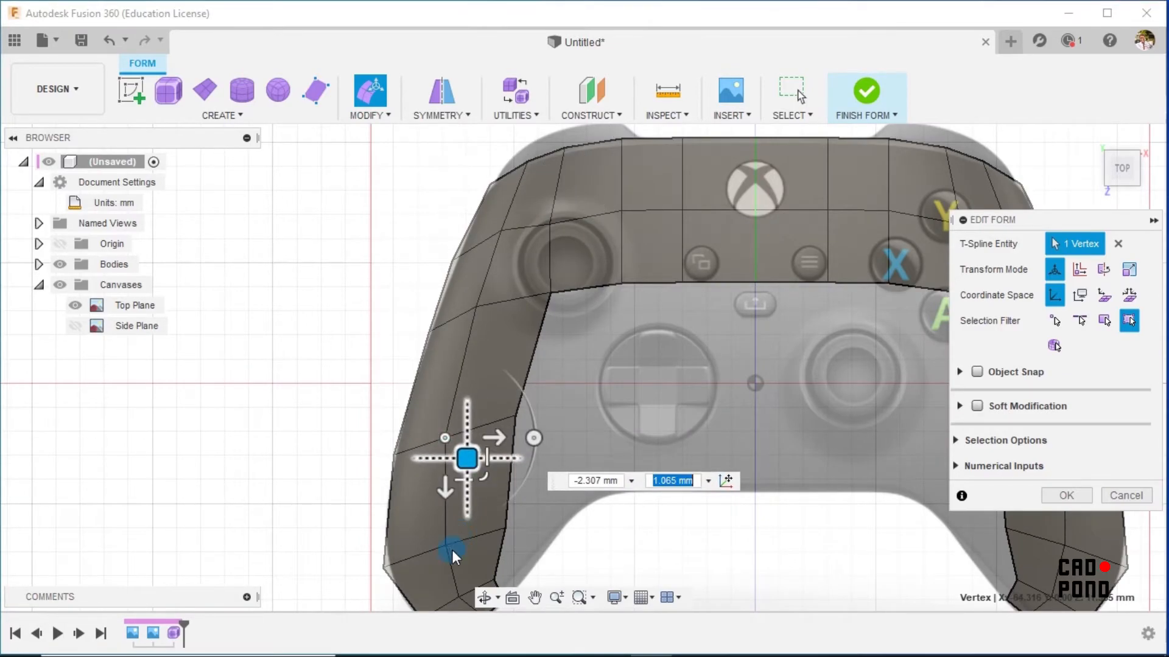
left_click(465, 530)
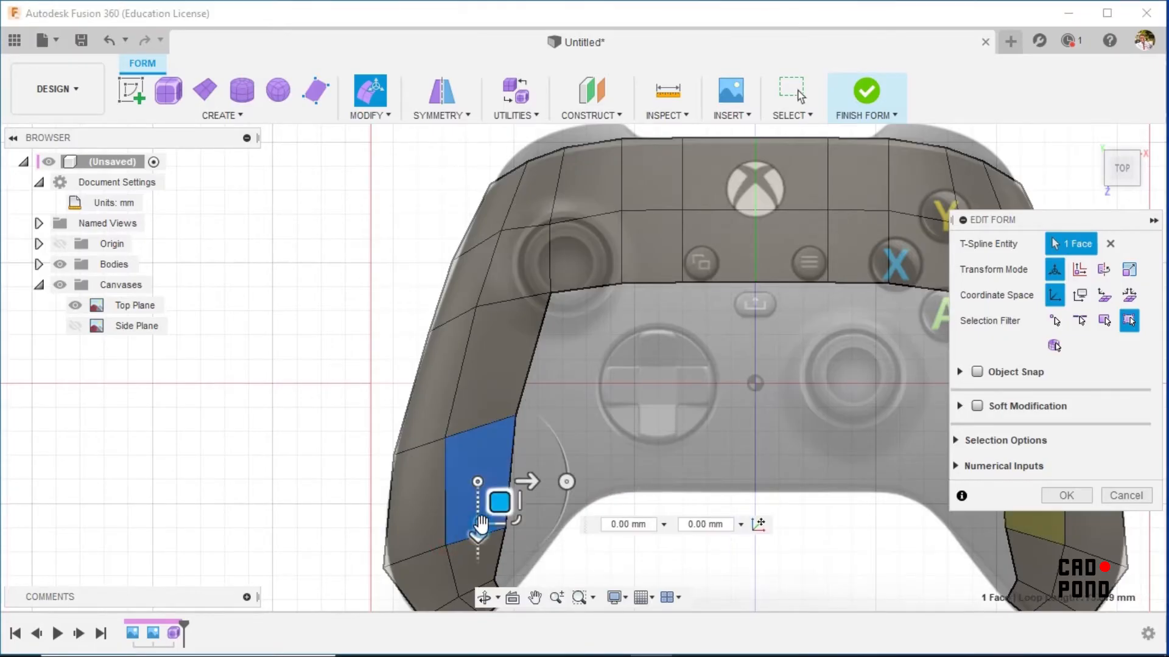
left_click(443, 548)
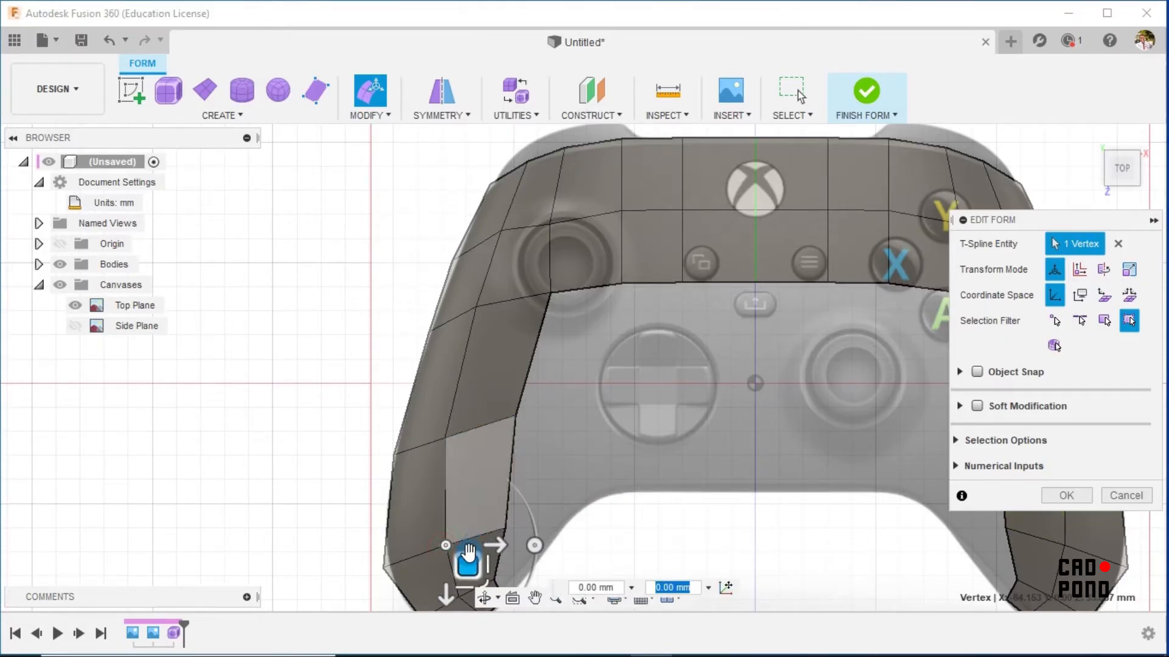
left_click_drag(459, 555, 459, 565)
Extrude the two central lower edges about 7.5 mm downward, followed by three more sections of 10 mm each.
scroll(581, 428, "down", 4)
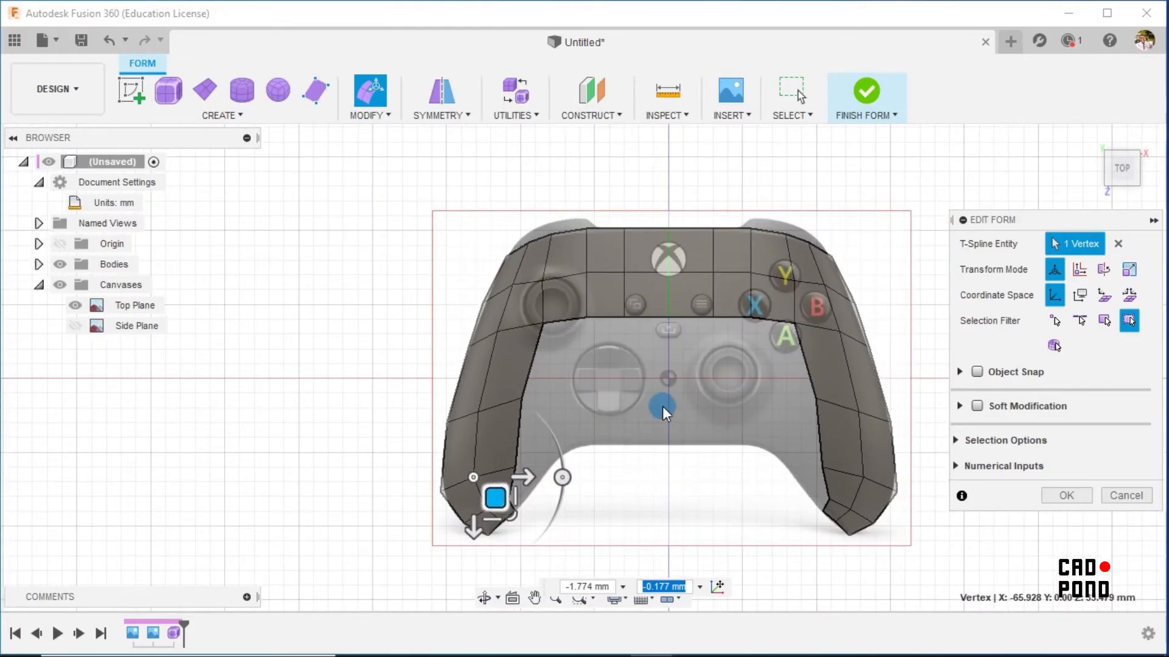
scroll(663, 318, "up", 3)
left_click(652, 312)
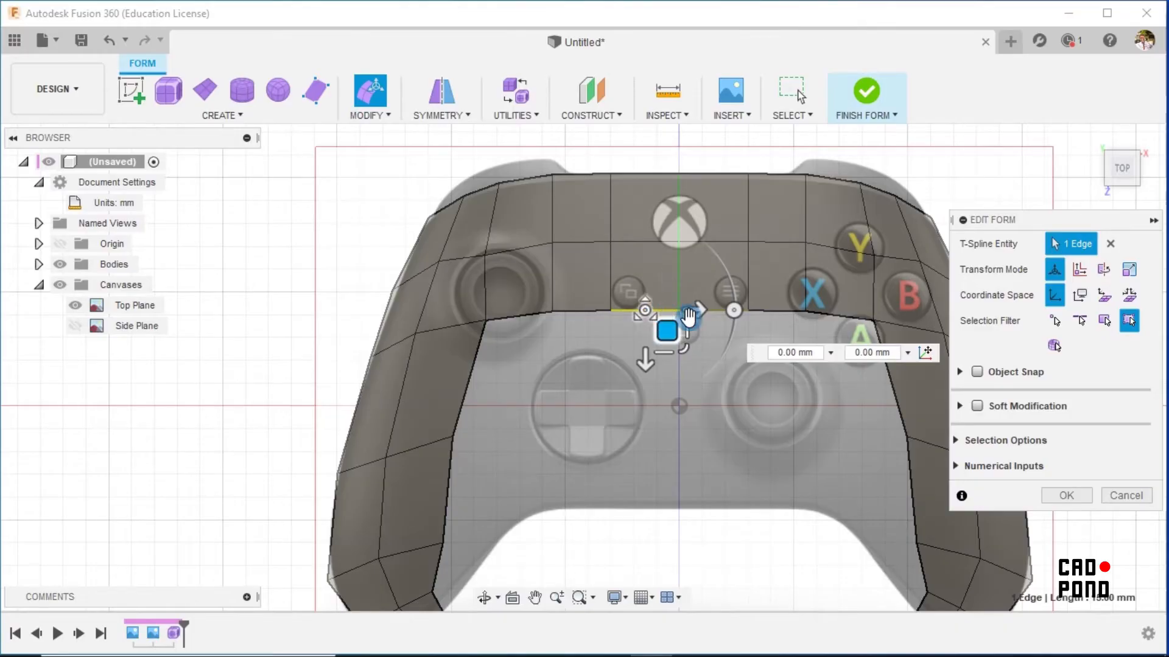
left_click(718, 311, "shift")
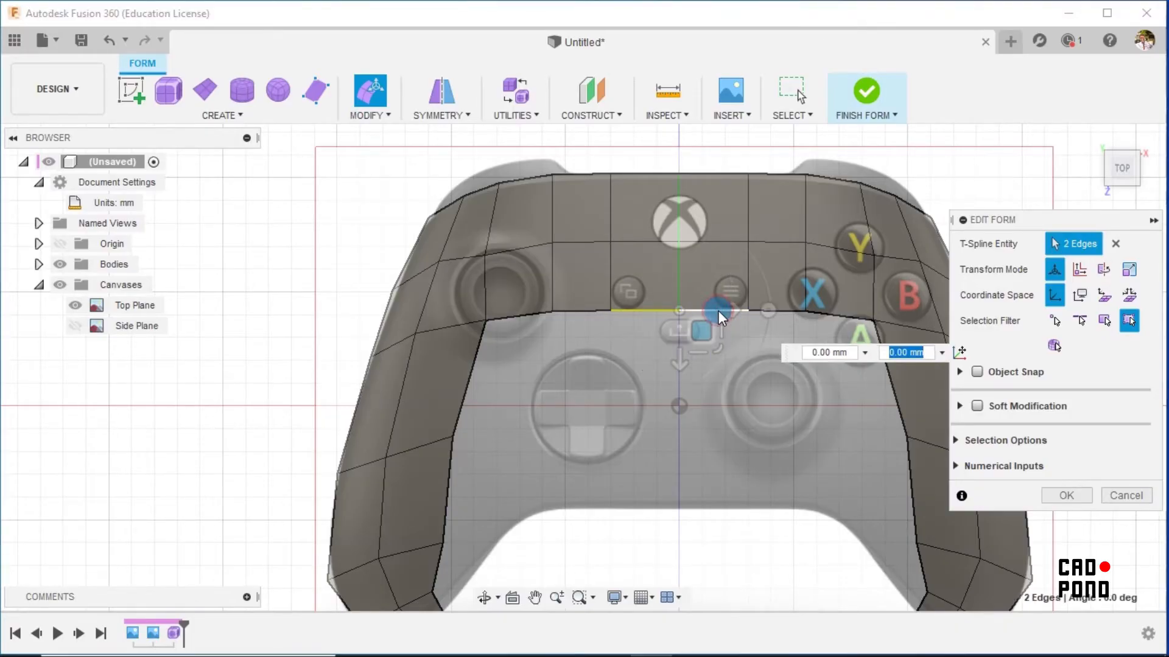
left_click(678, 310, "shift")
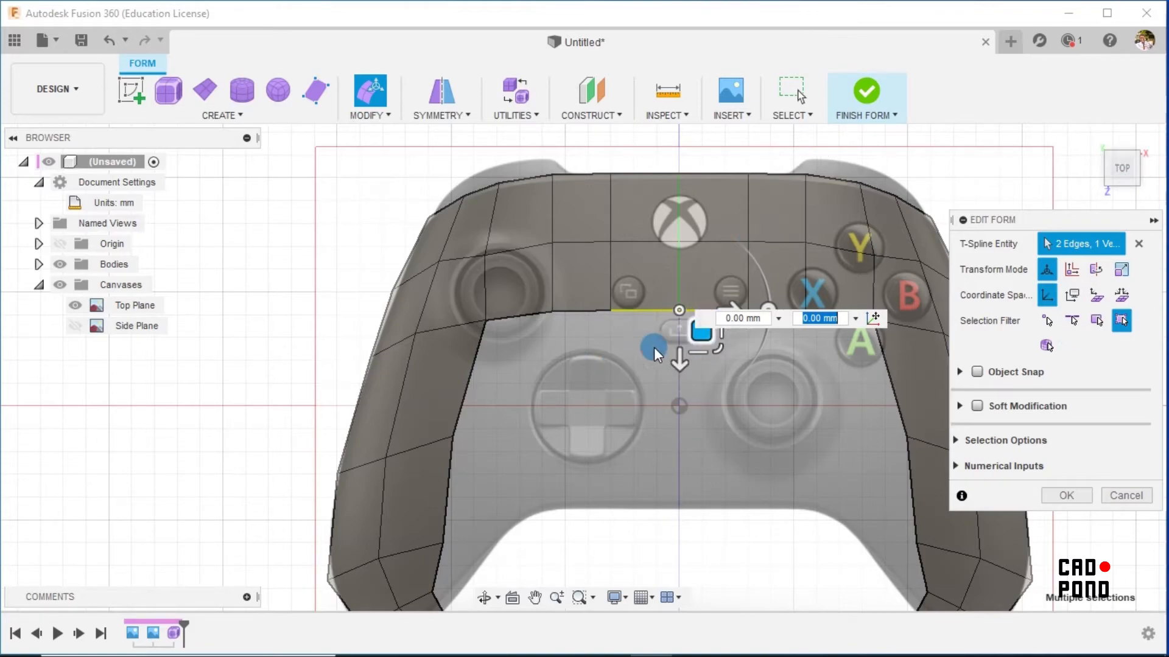
scroll(568, 381, "down", 3)
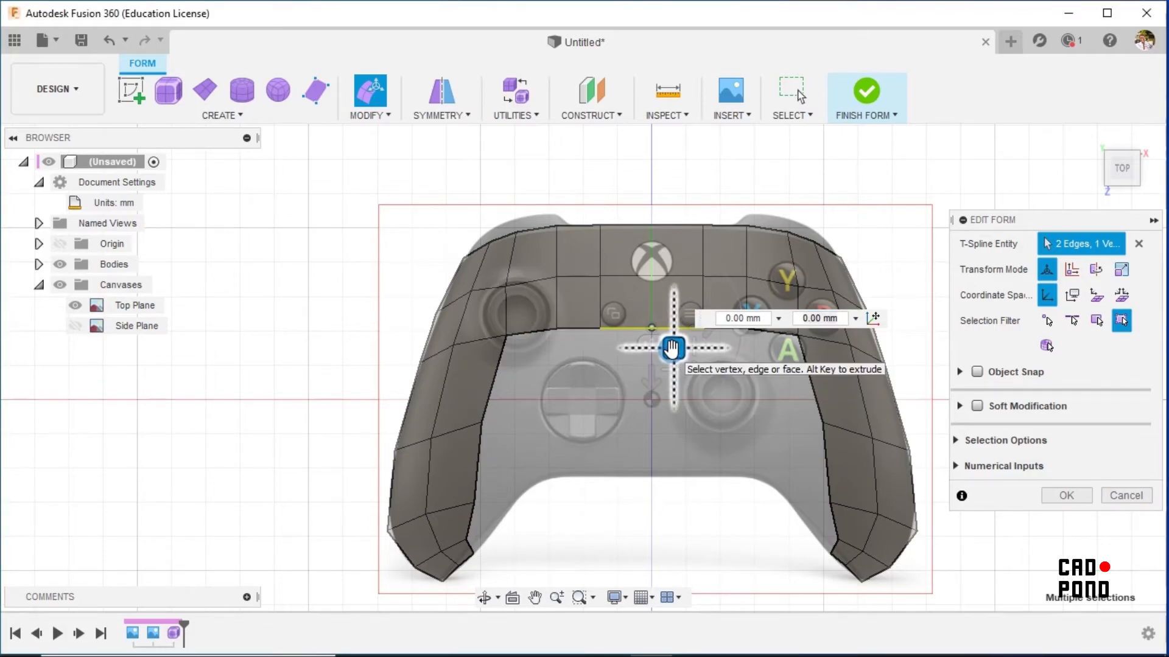
left_click_drag(671, 349, 673, 376)
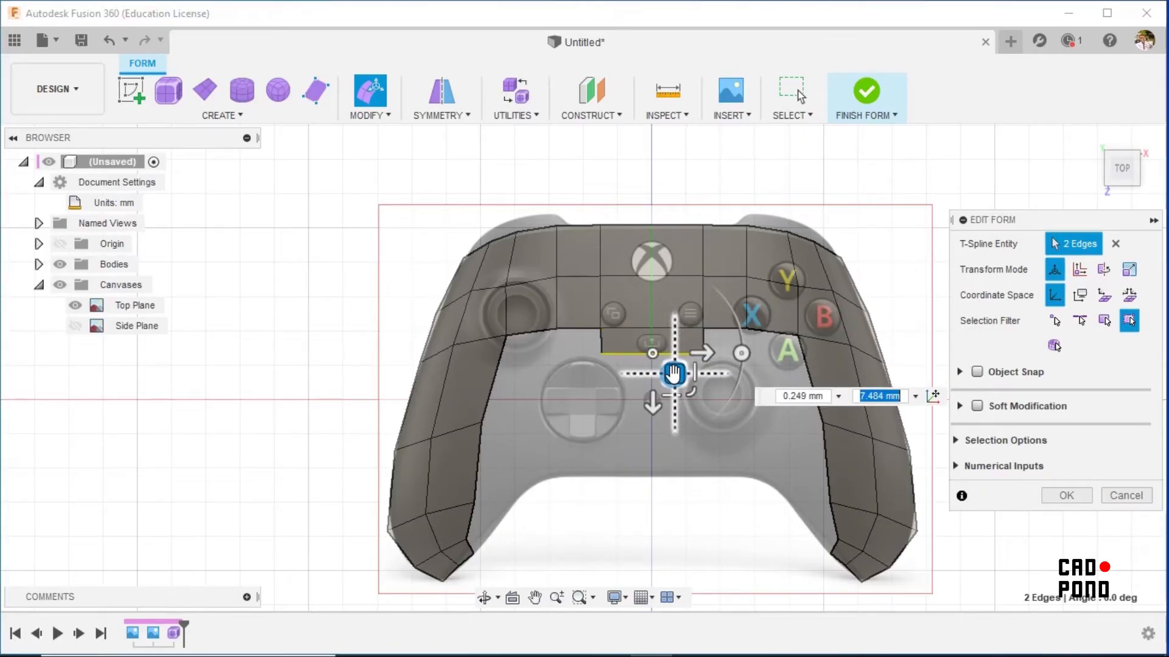
left_click_drag(650, 413, 655, 508)
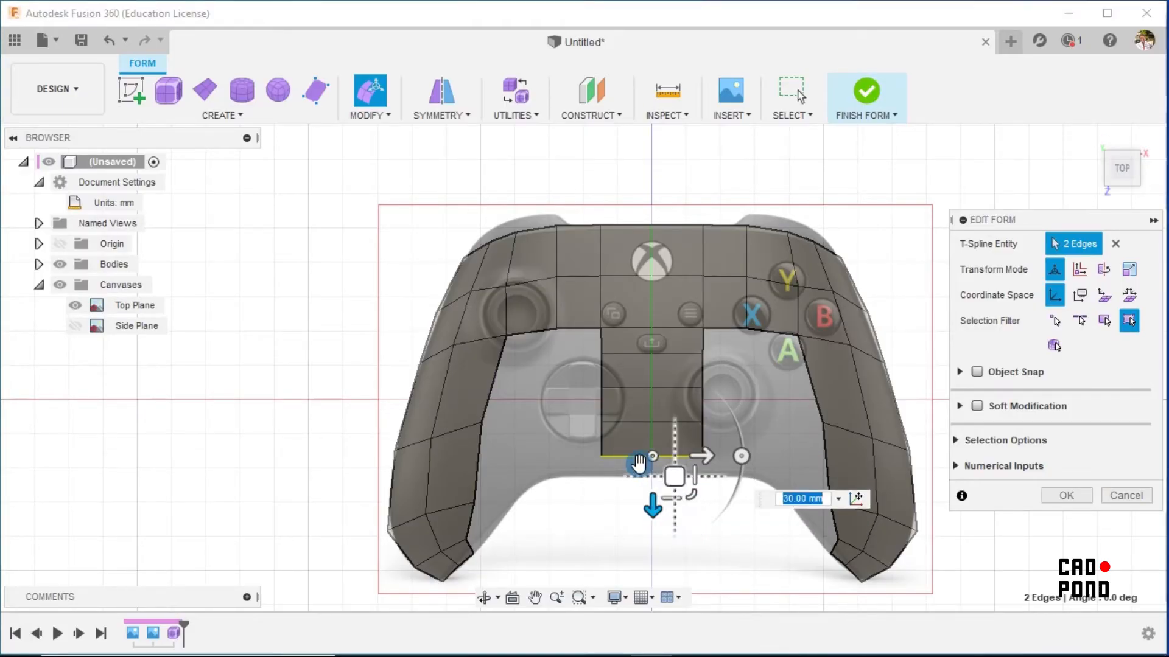
mouse_move(652, 505)
left_mouse_down()
mouse_move(652, 530)
mouse_move(651, 505)
left_mouse_up()
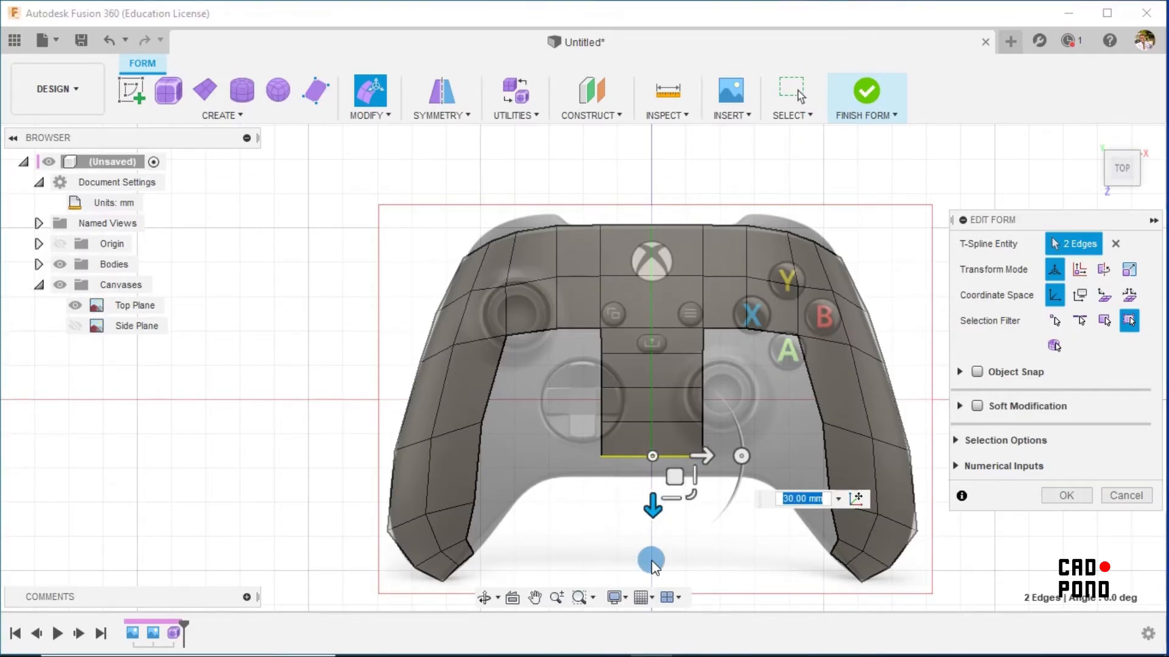
Turn off Snap to Grid and hide the layout grid.
left_click(649, 596)
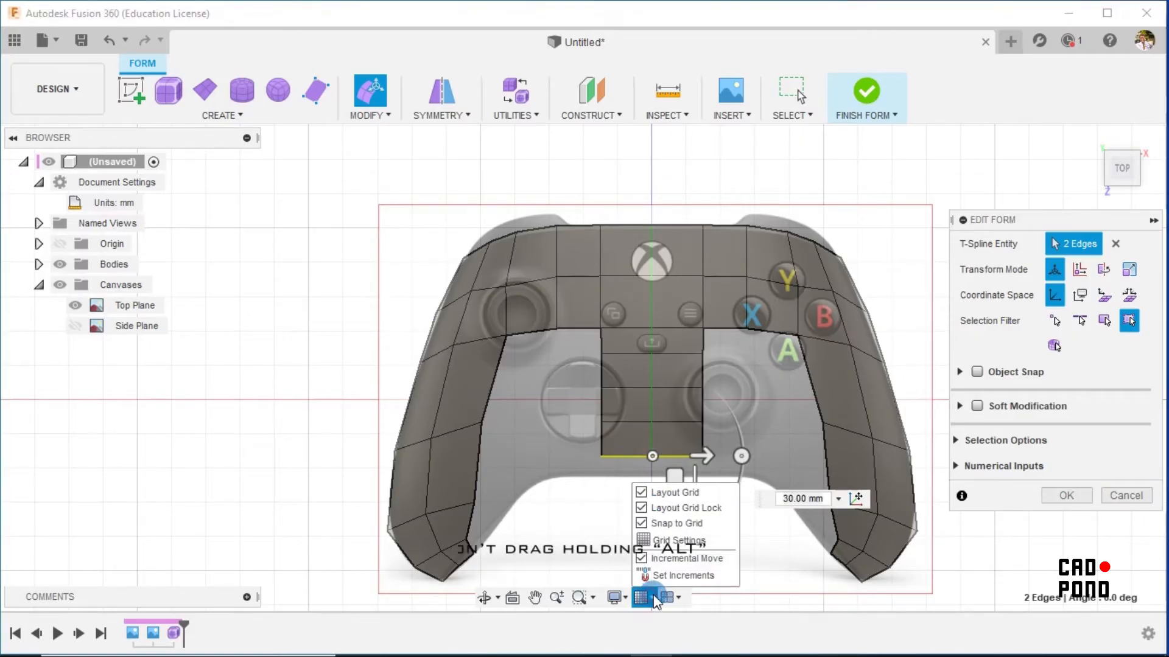
left_click(656, 529)
left_click(641, 494)
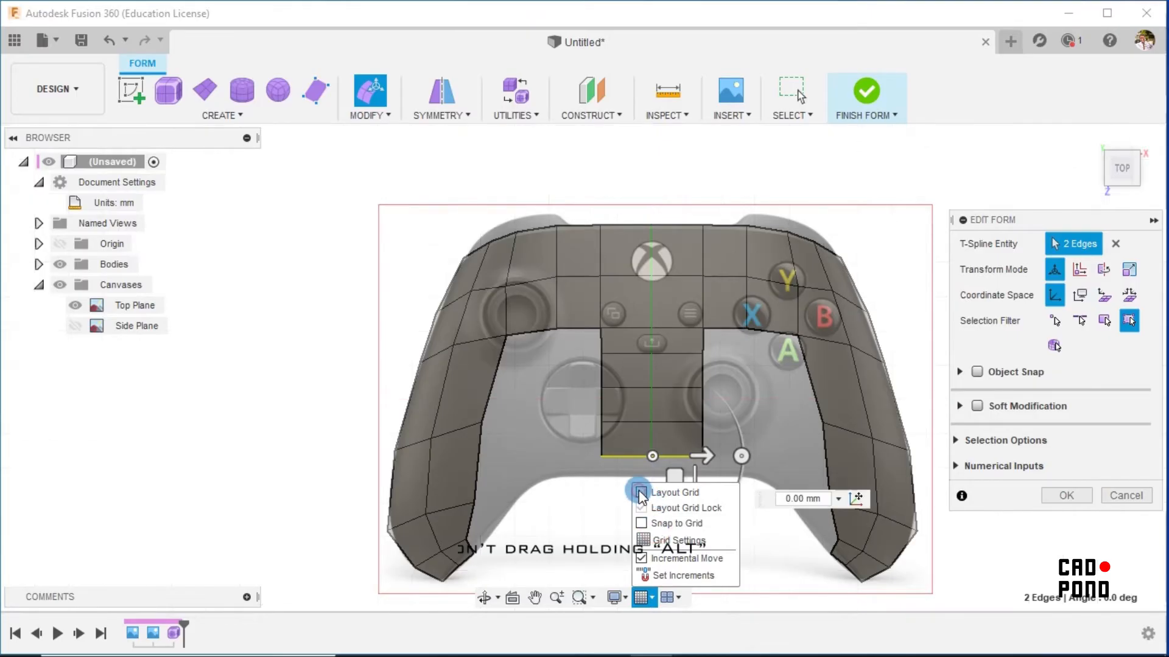
left_click(647, 460)
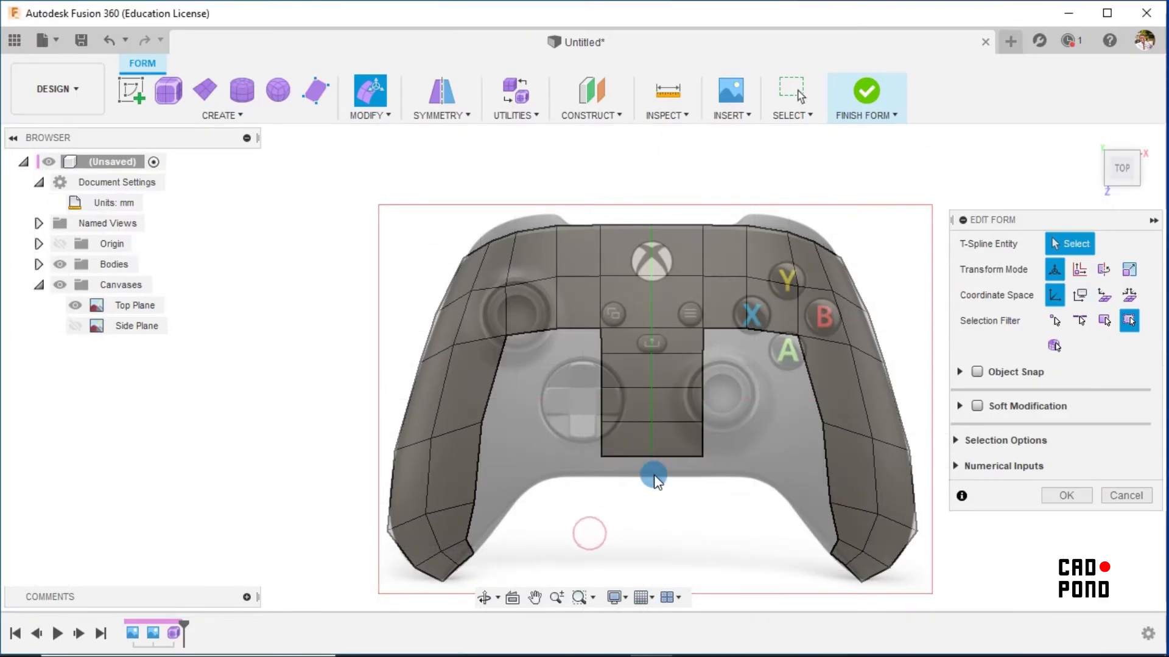
Move the central strip's two end edges 5.5 mm downward toward the canvas outline.
left_click(637, 455)
left_click(662, 456, "ctrl")
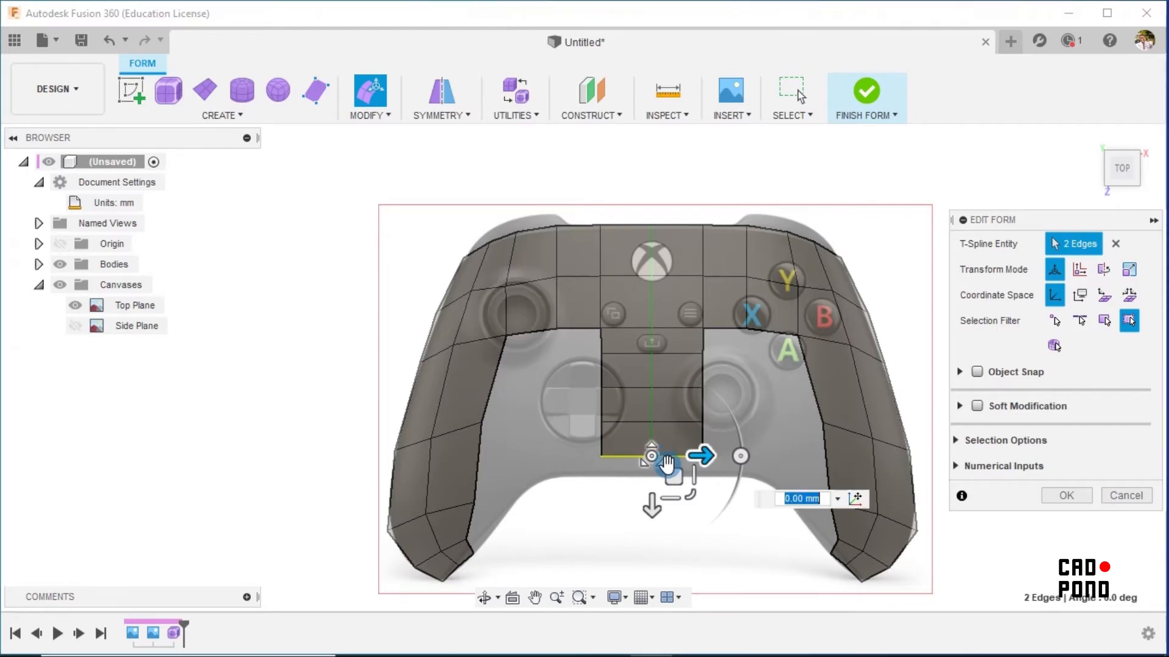
left_click_drag(647, 509, 655, 538)
left_click(791, 532)
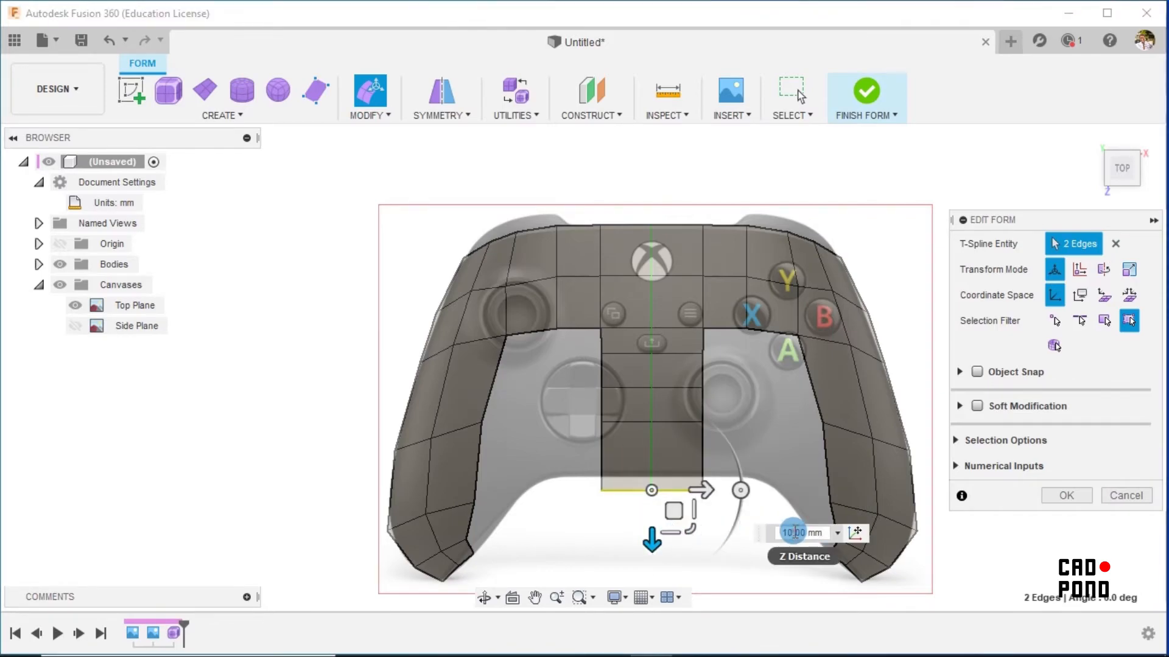
type("5")
key("Return")
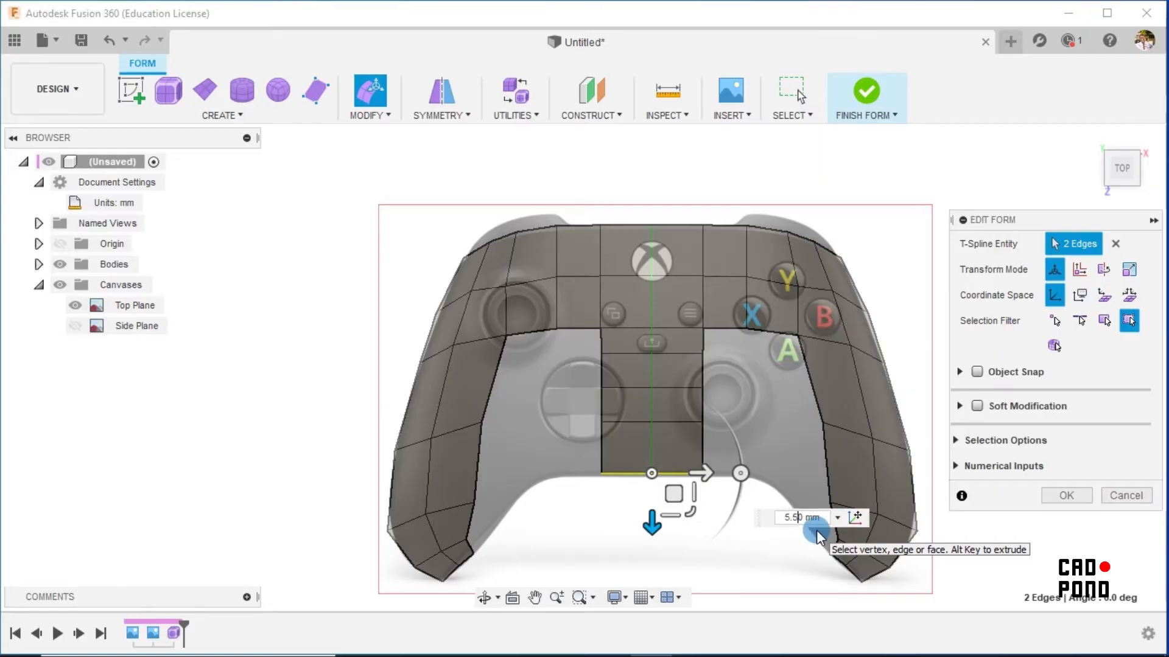
key("Return")
Fine-tune the end edges' Z distance to 6 mm so they meet the controller's lower outline.
scroll(730, 511, "up", 5)
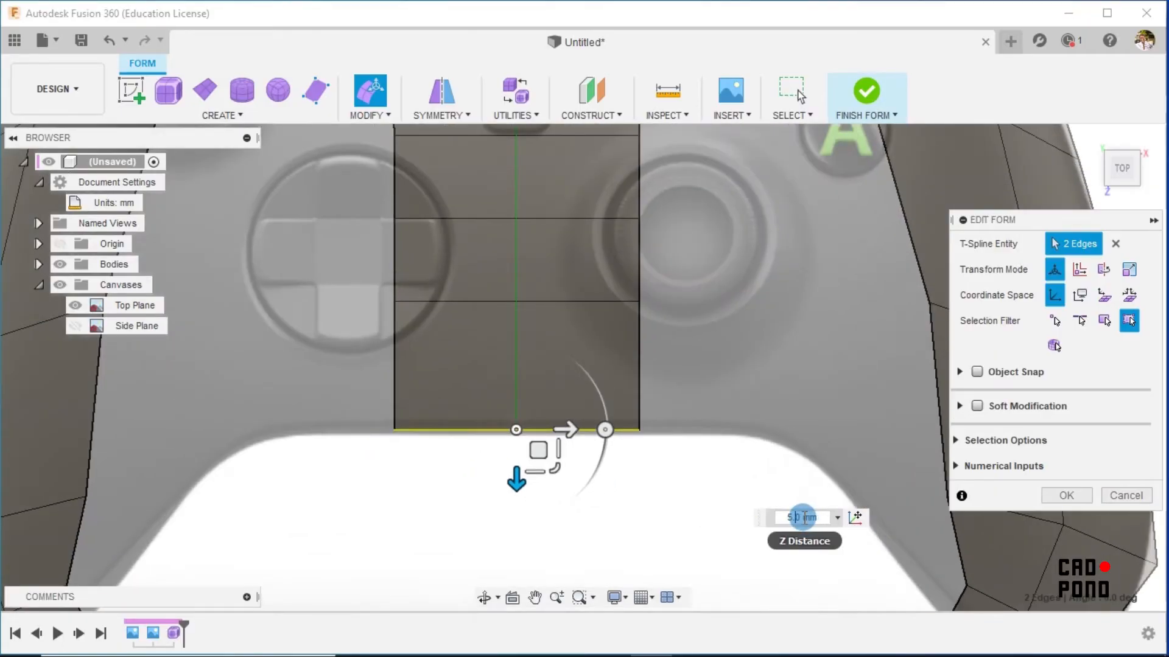
key("Return")
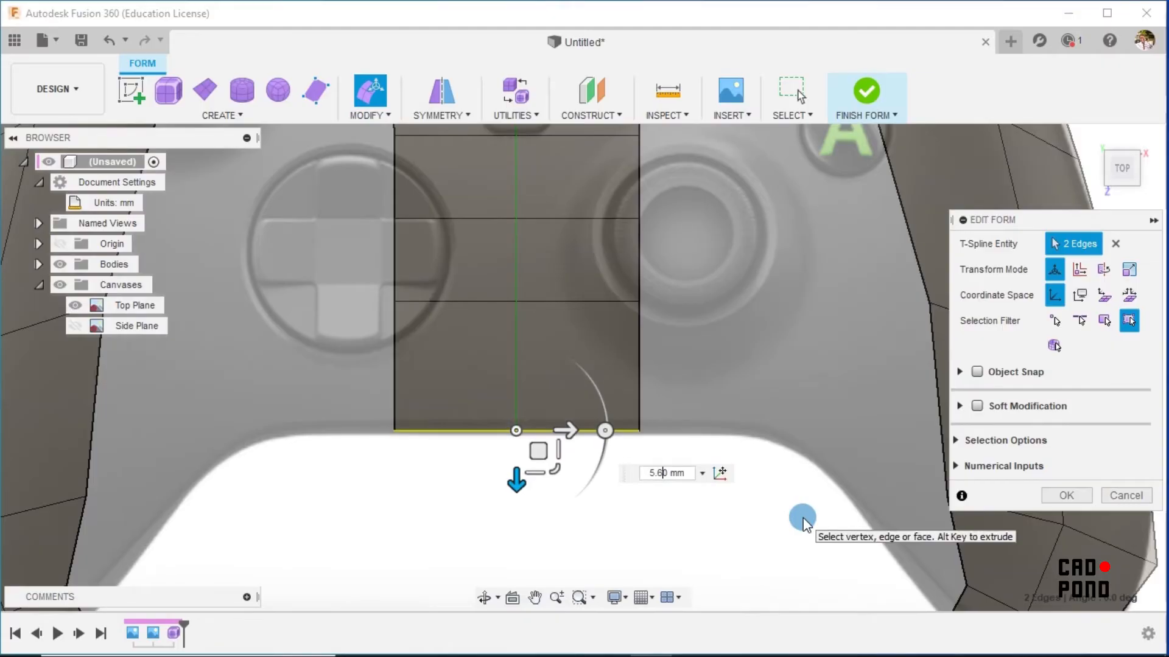
key("Left")
key("BackSpace")
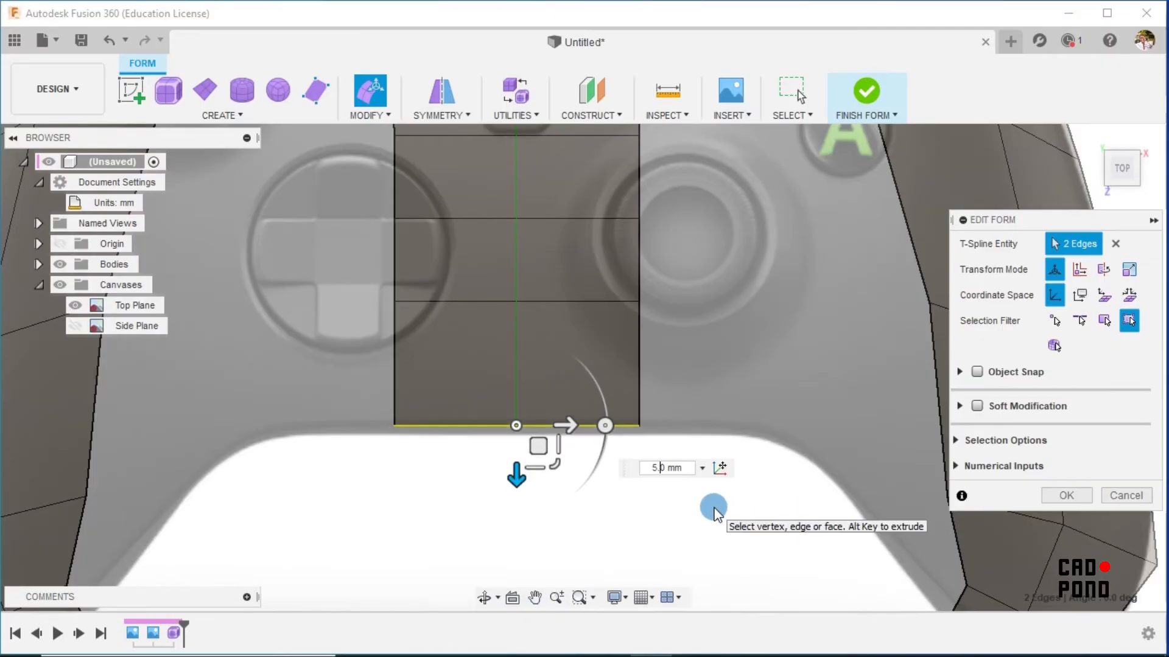
key("Return")
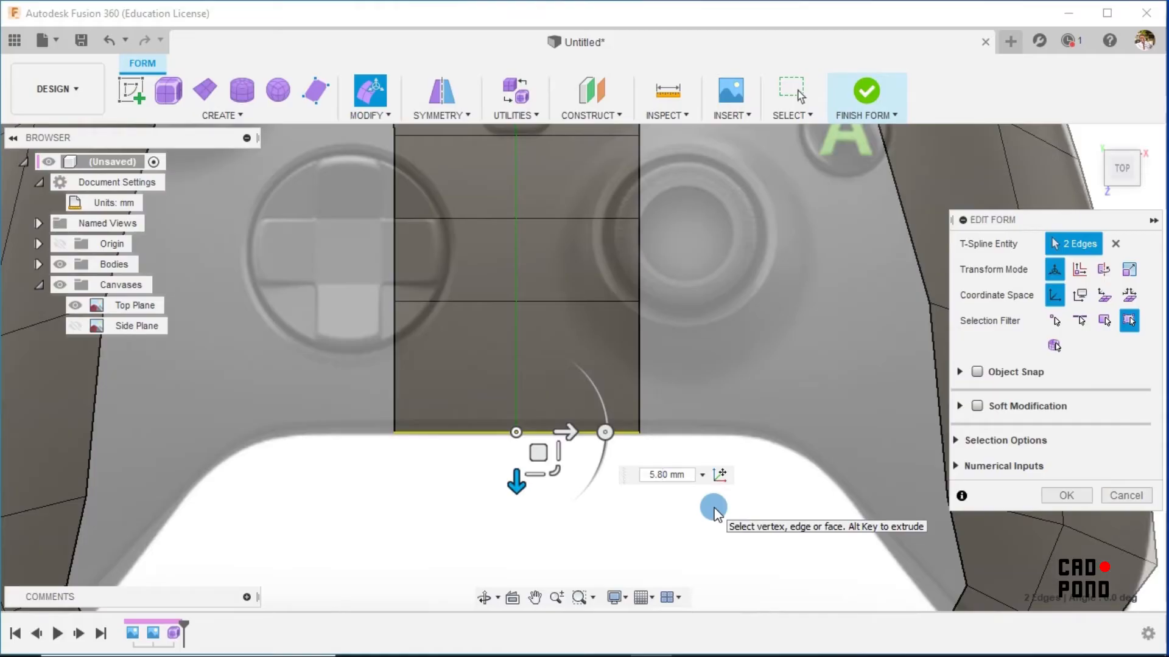
type("9")
key("Return")
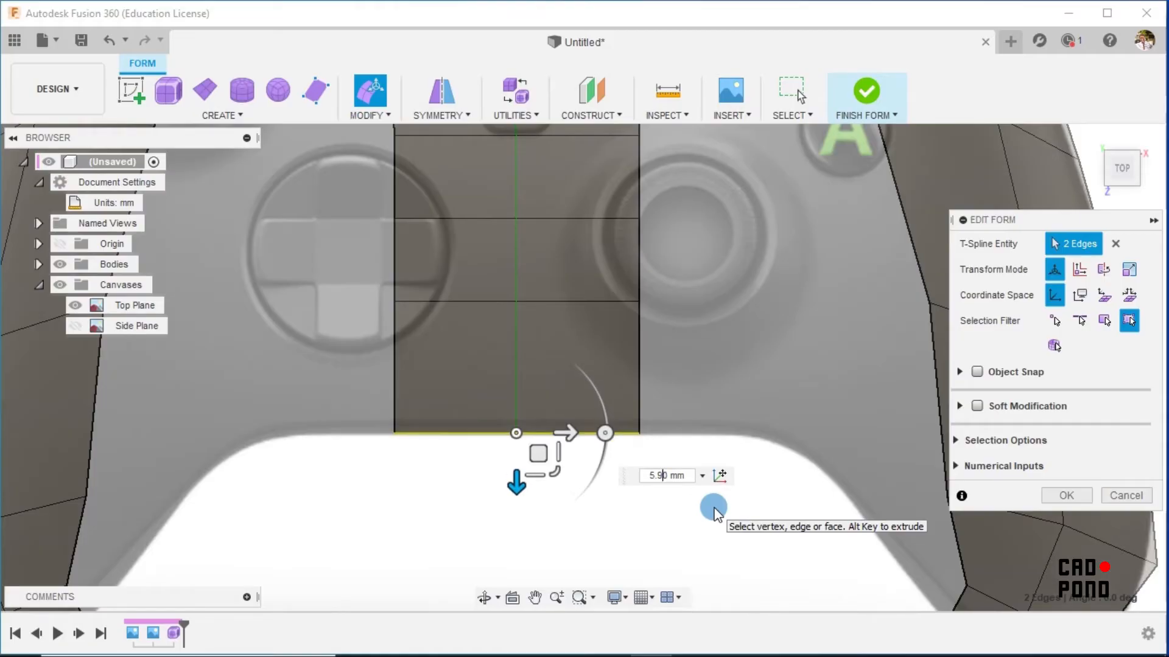
key("Return")
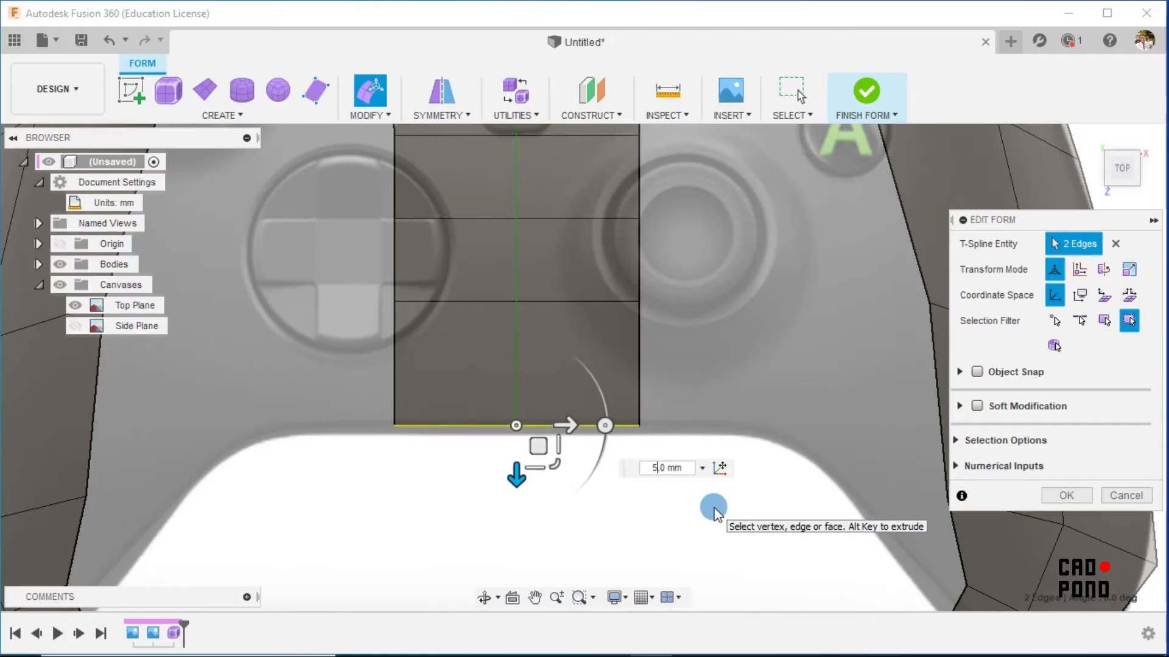
type("6")
key("Return")
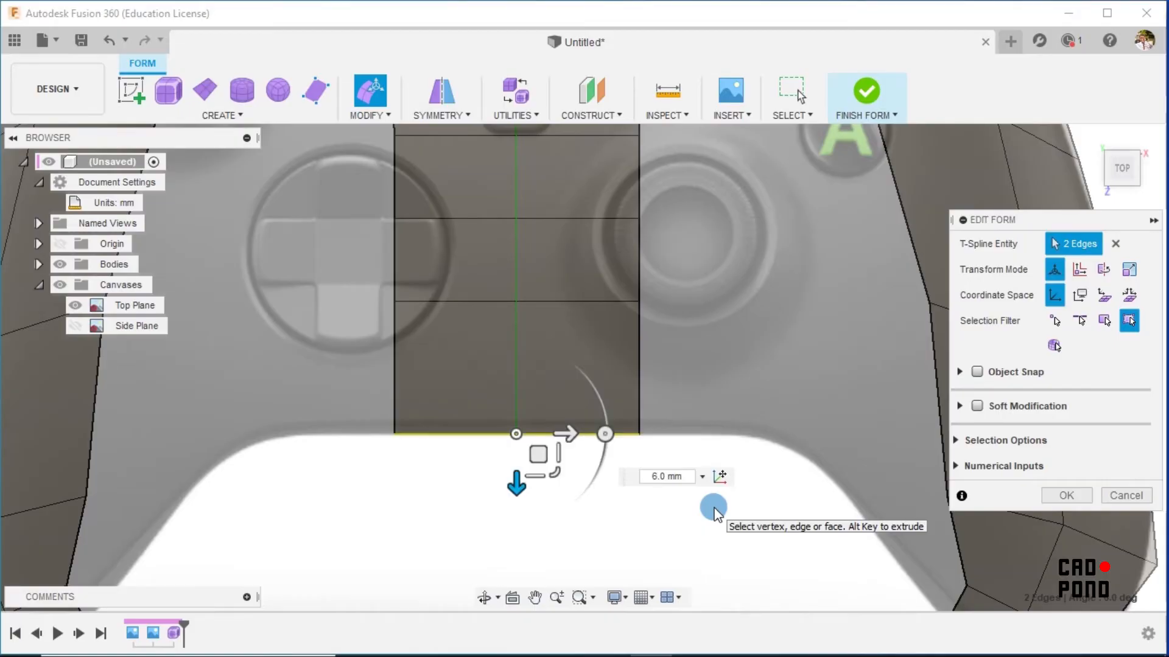
Select the edge row just above the central strip's end and move it 4 mm downward.
double_click(463, 301)
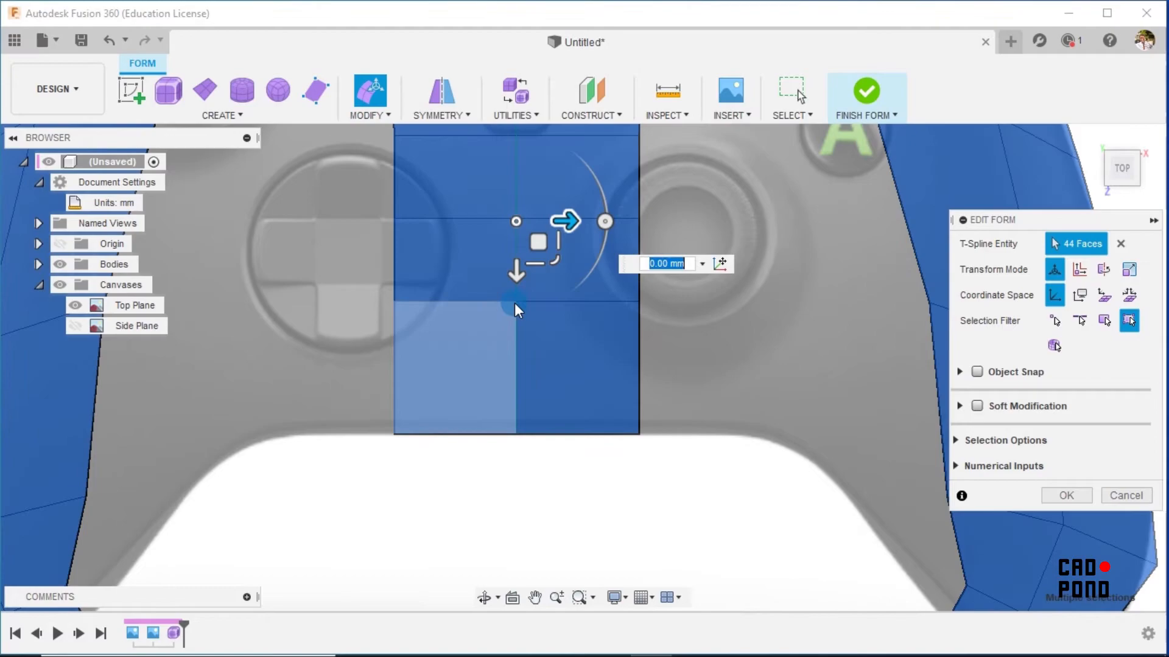
left_click(716, 519)
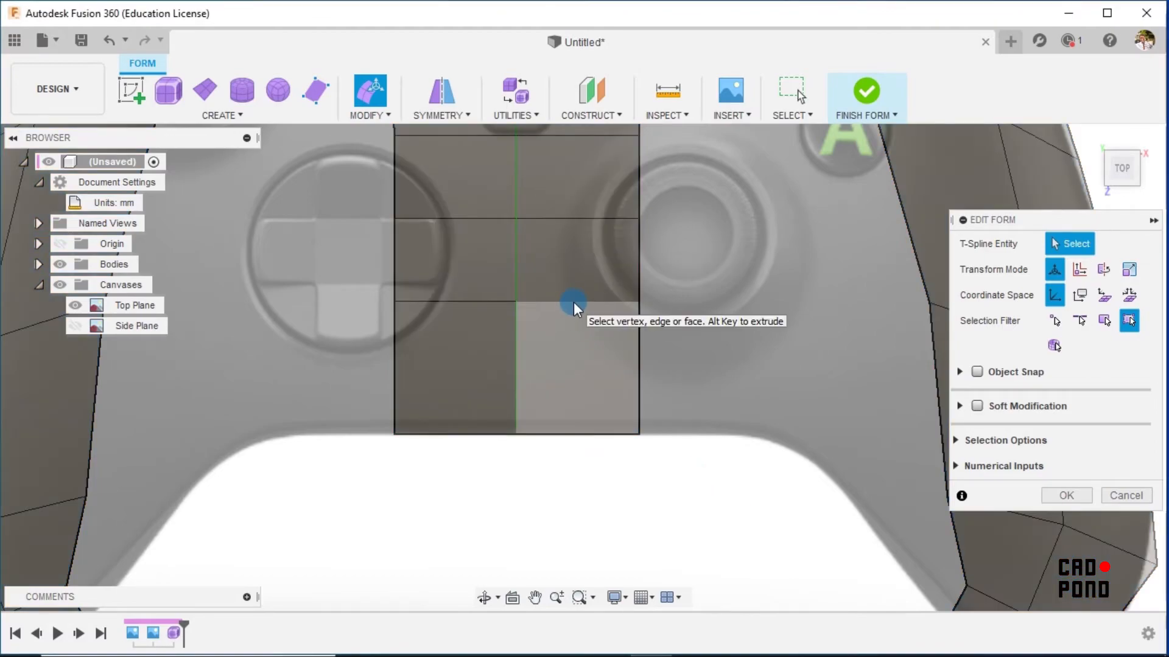
left_click(469, 302)
double_click(469, 301)
left_click_drag(520, 339, 516, 381)
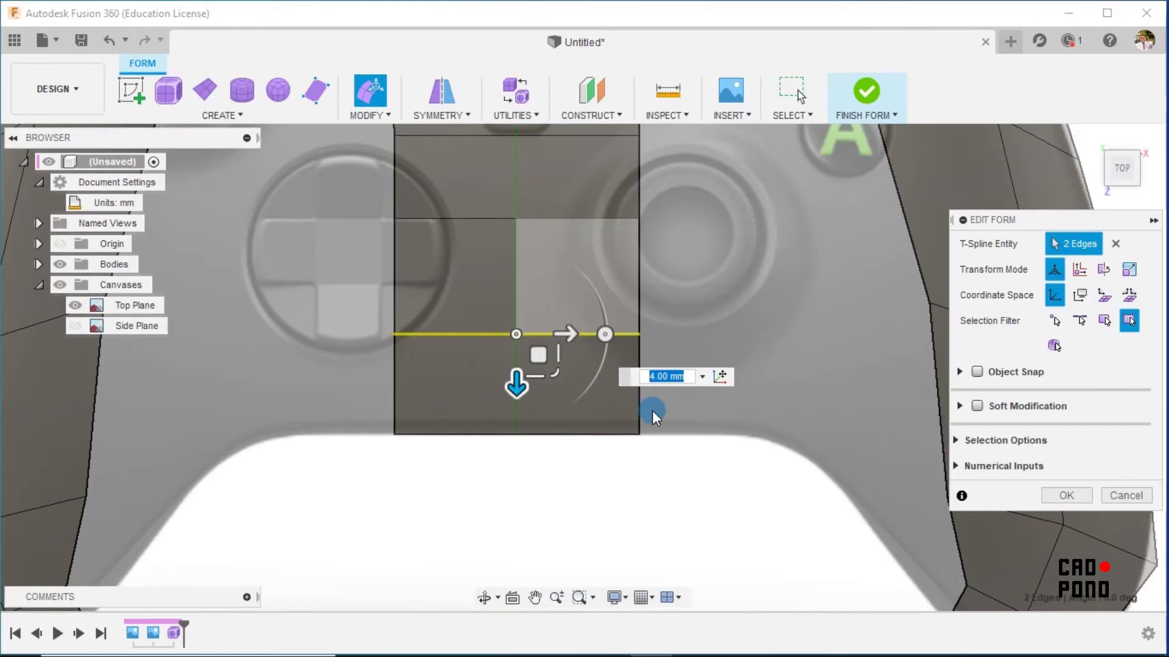
Select the next edge row up on the central strip, level with the D-pad, and move it 2 mm downward.
scroll(620, 327, "down", 5)
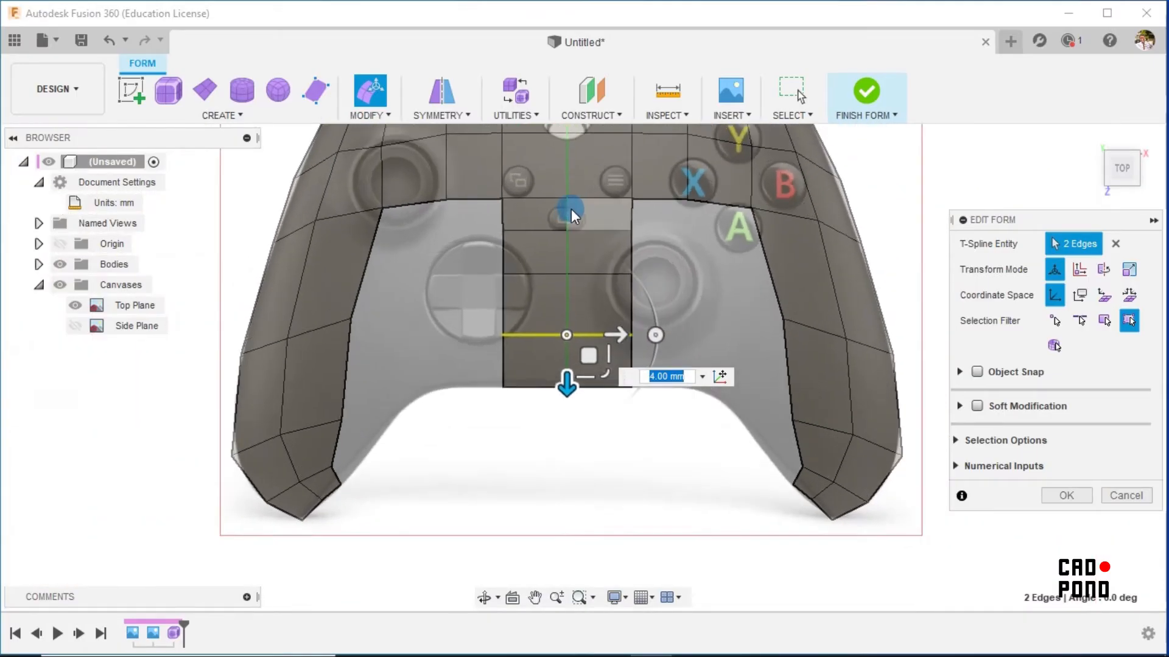
scroll(571, 209, "up", 3)
left_click(532, 298)
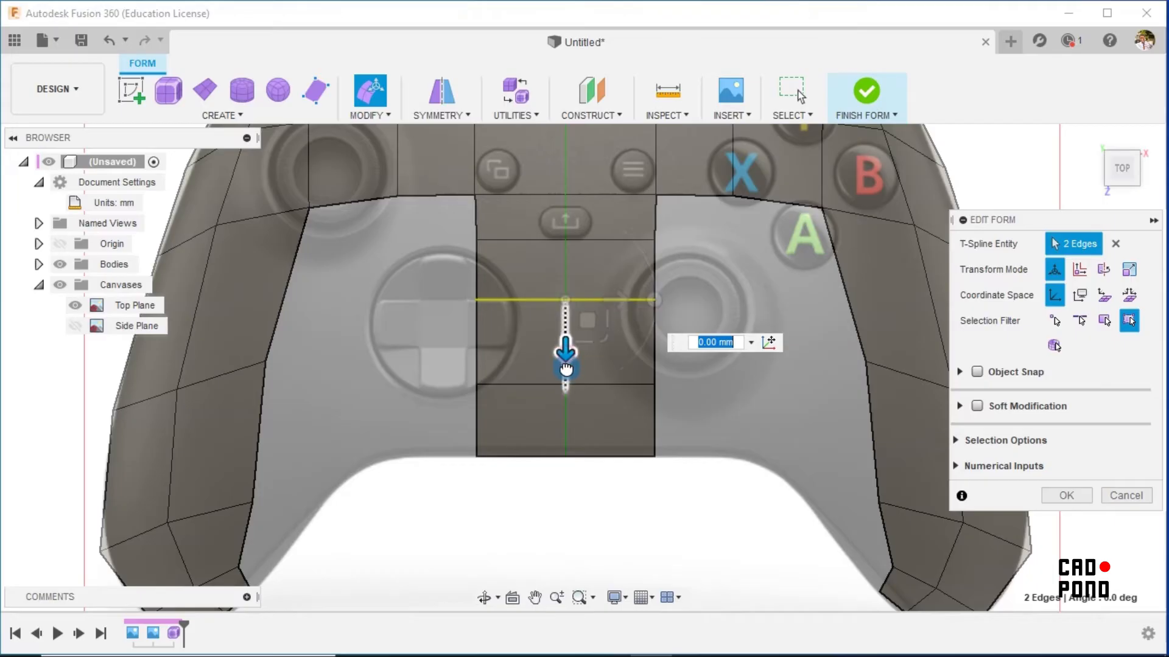
type("5")
key("Return")
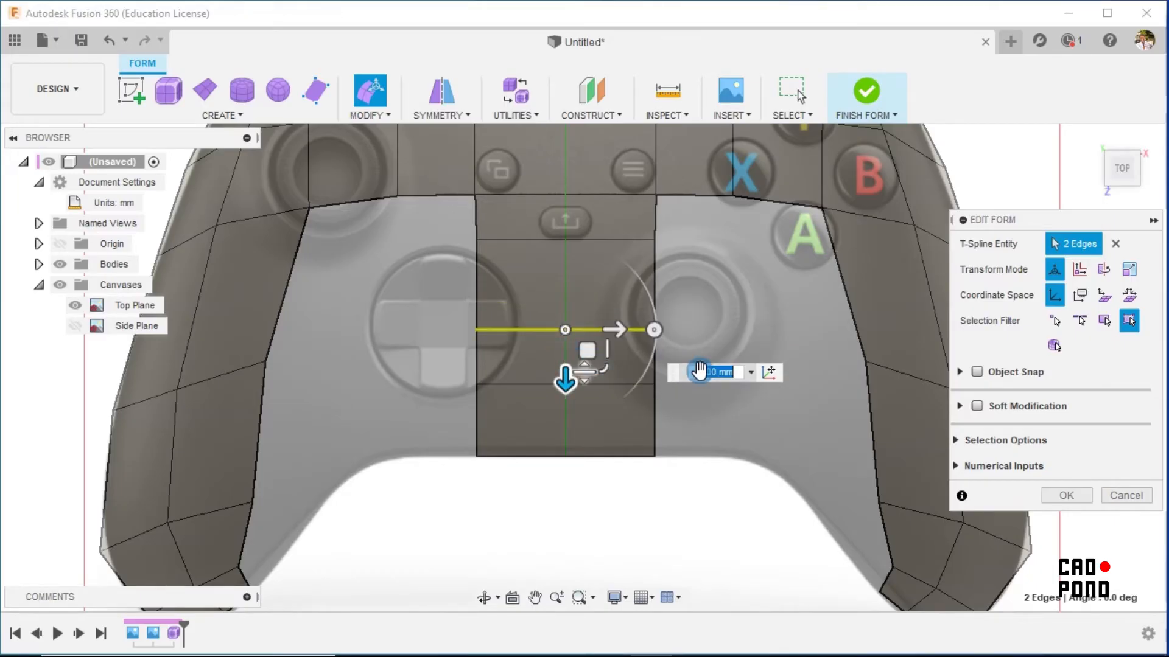
left_click(731, 372)
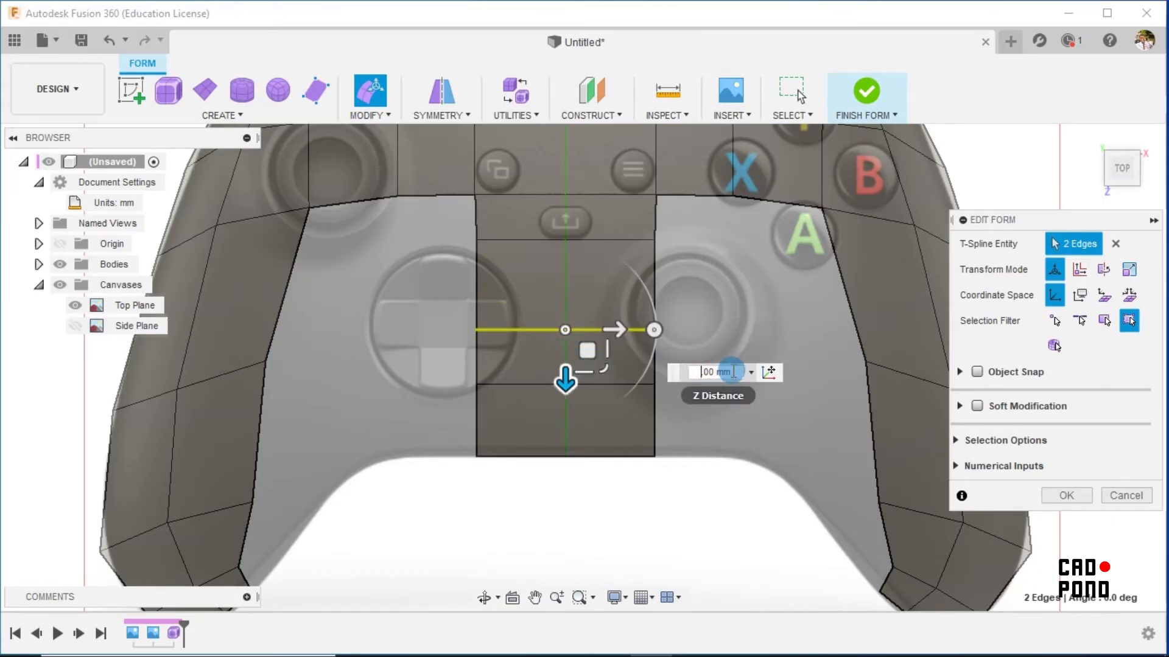
type("2")
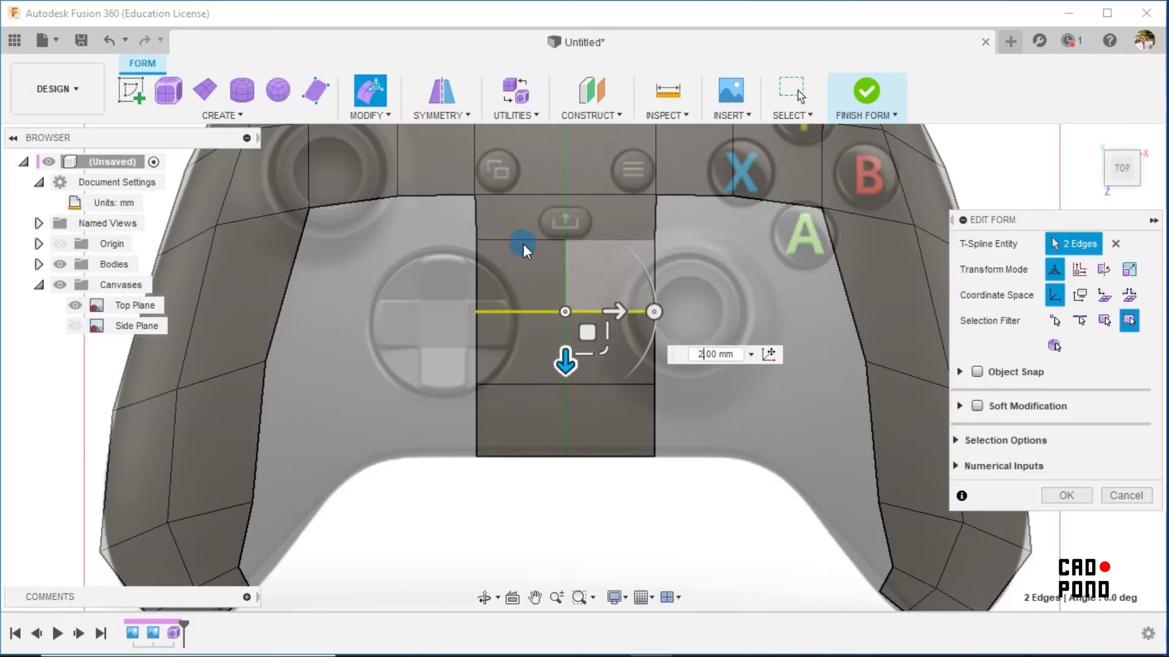
Try to move the edge row just below the share button 2 mm downward, and leave Edit Form.
left_click(521, 242)
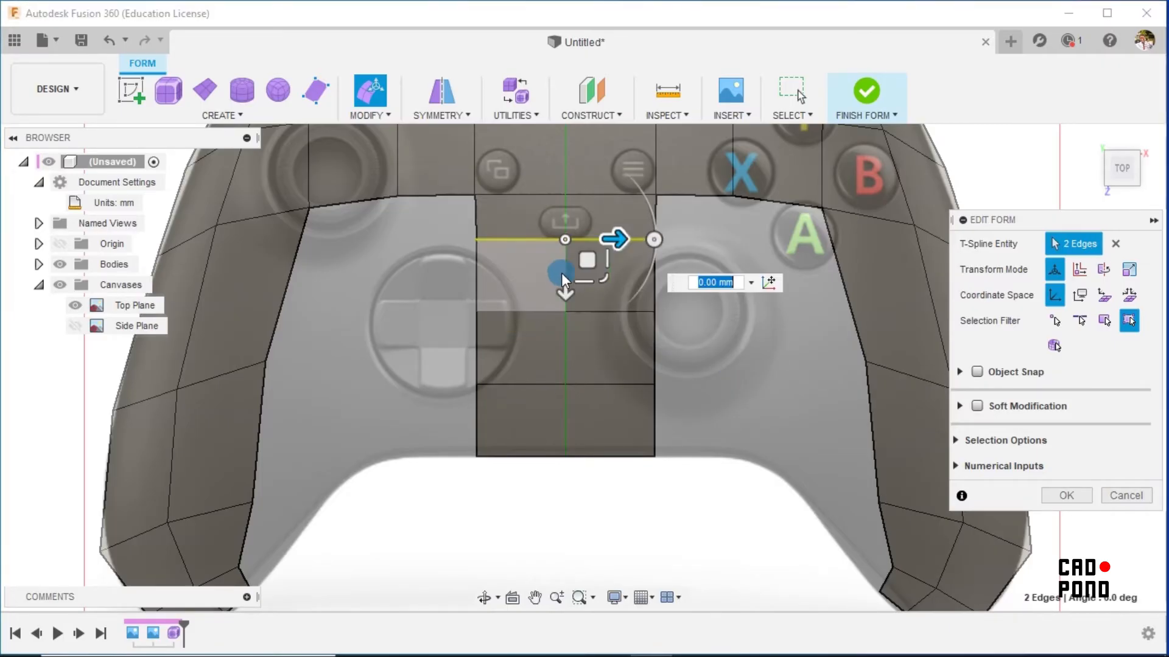
left_click_drag(562, 280, 566, 307)
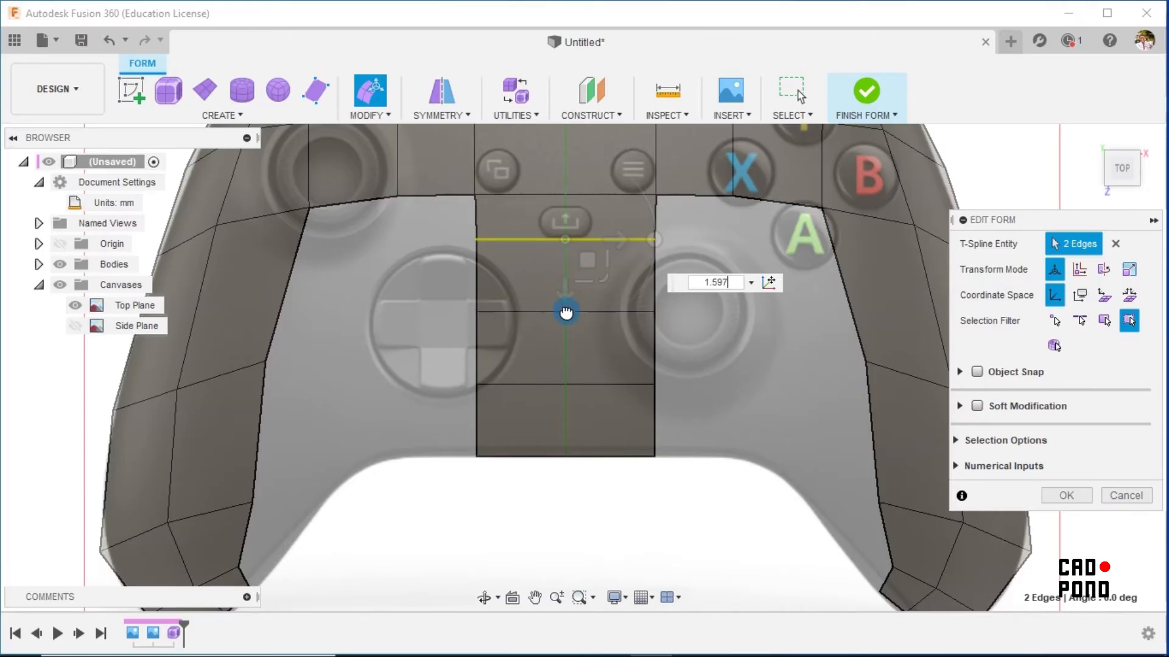
left_click(736, 285)
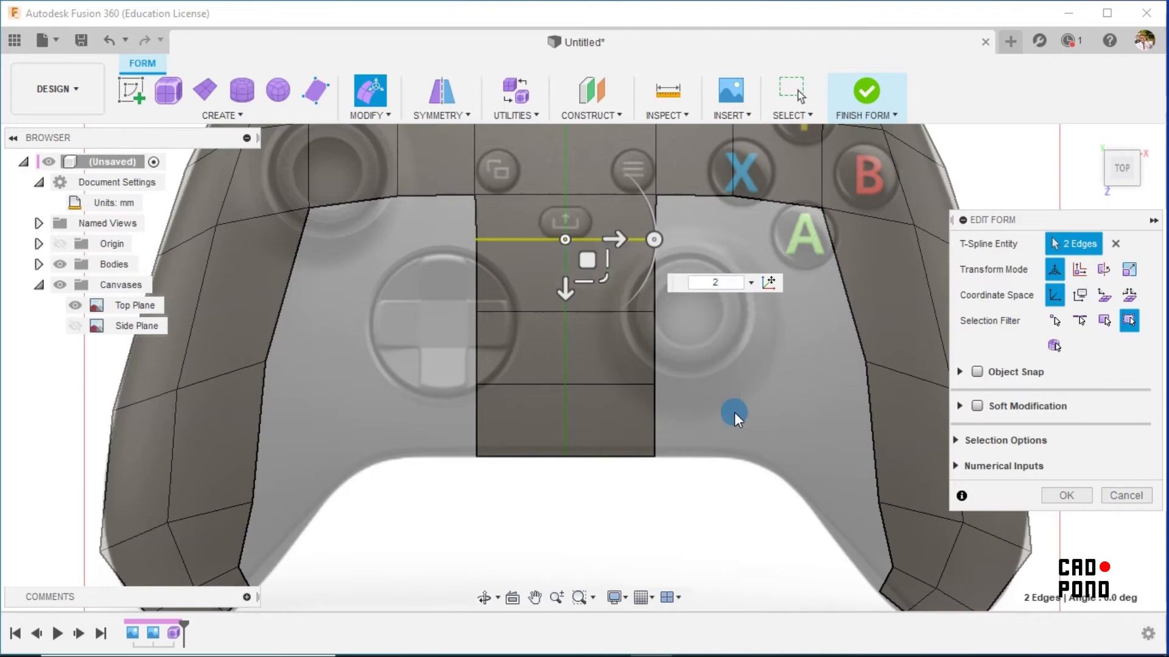
key("Return")
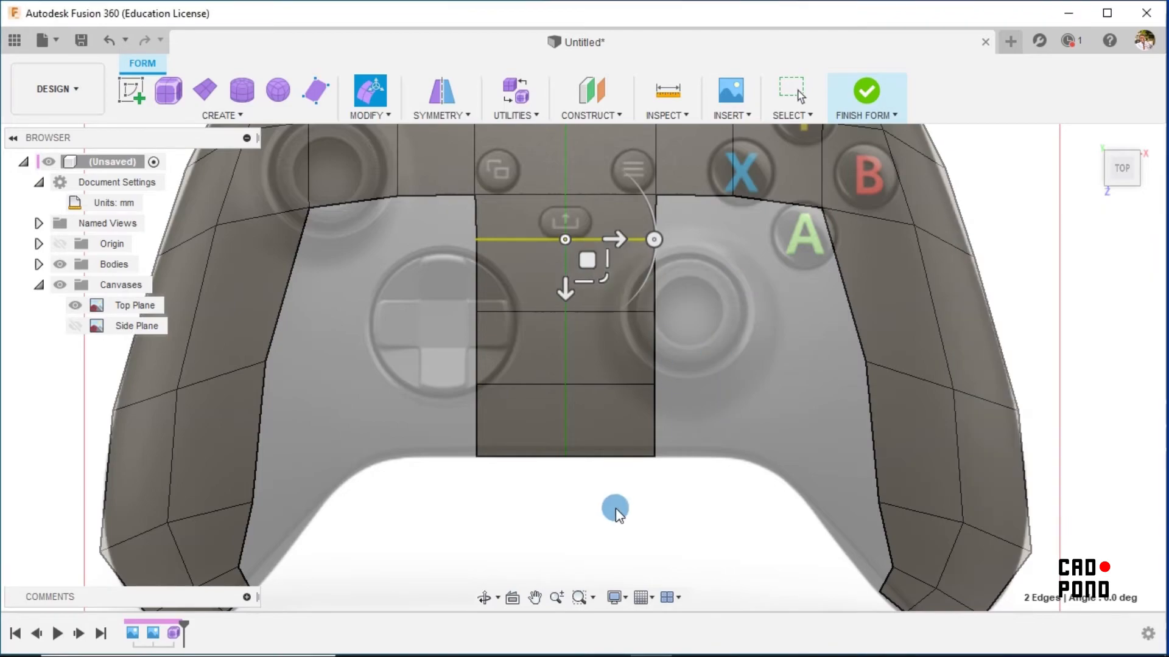
key("Escape")
left_click(609, 528)
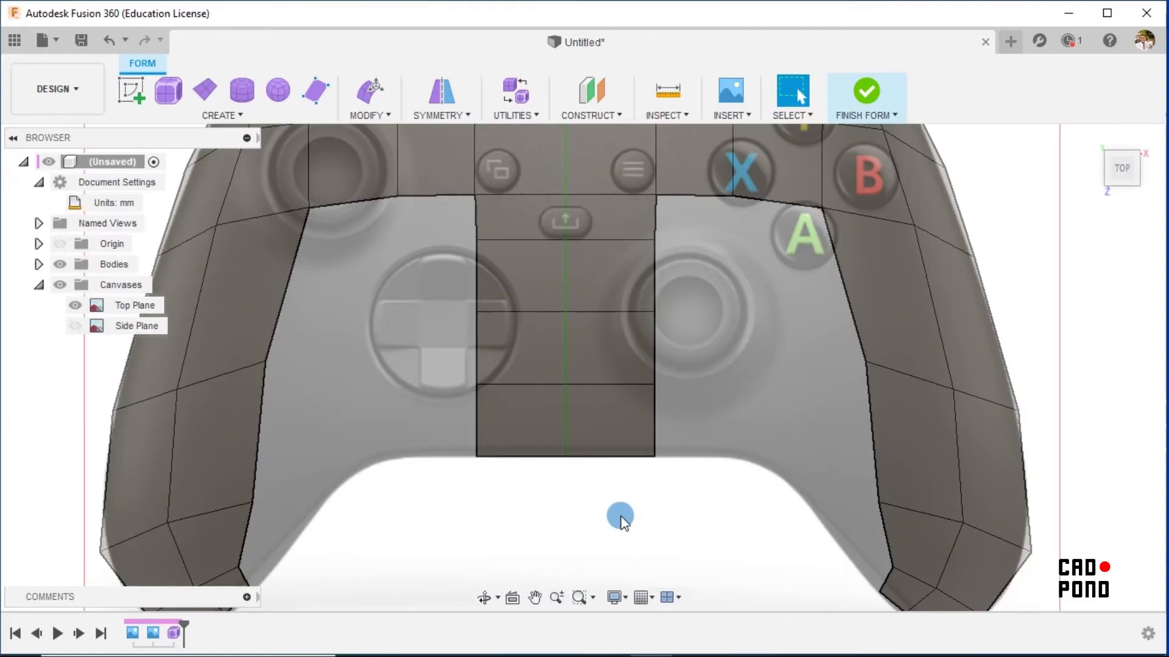
Extrude the central strip's four side edges outward in two segments, reaching about 13.5 mm and 21.8 mm sideways, and about 3 mm downward.
left_click(386, 207)
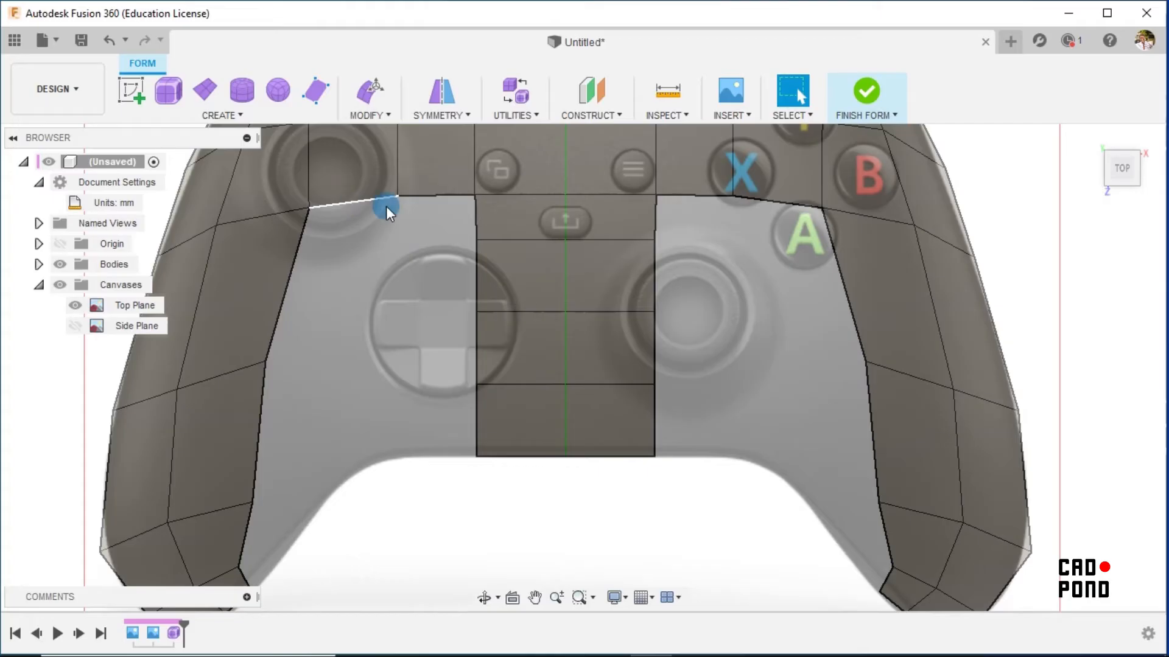
left_click(476, 214)
left_click(414, 291)
left_click(477, 217)
left_click(473, 264)
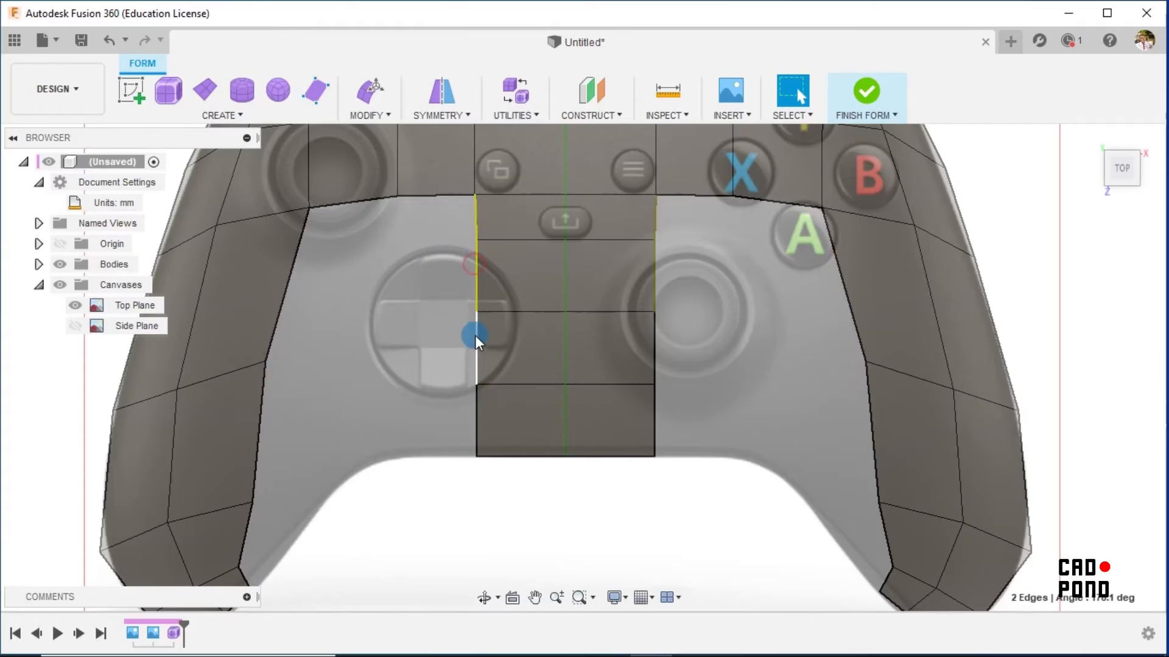
left_click(475, 335)
left_click(474, 402, "shift")
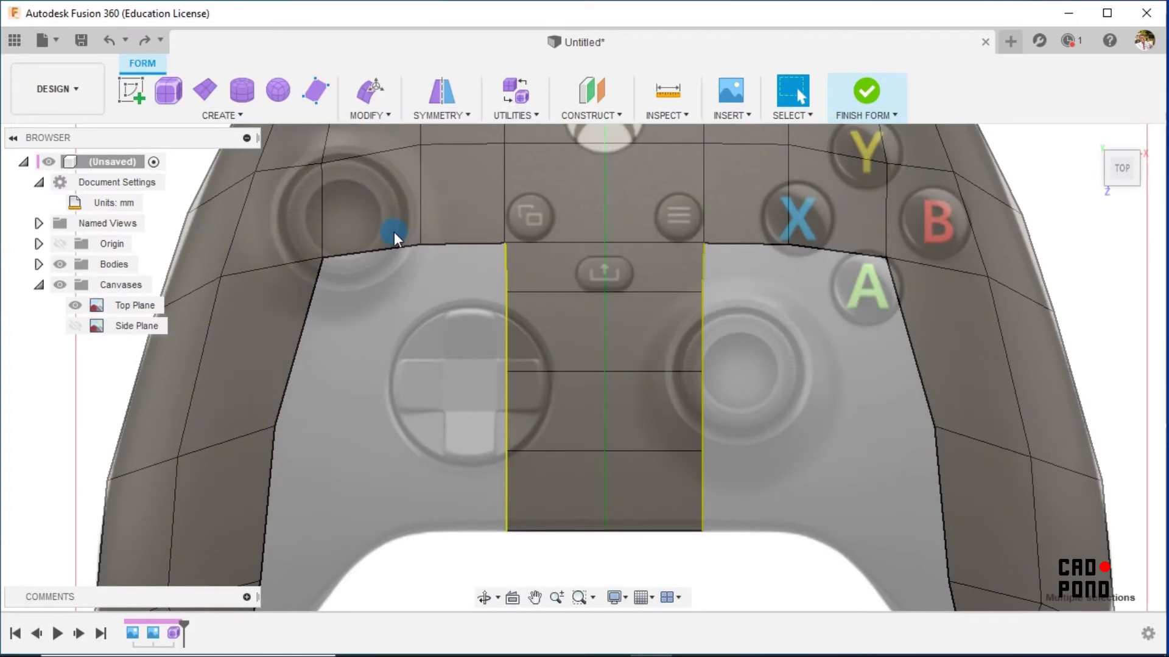
left_click(371, 88)
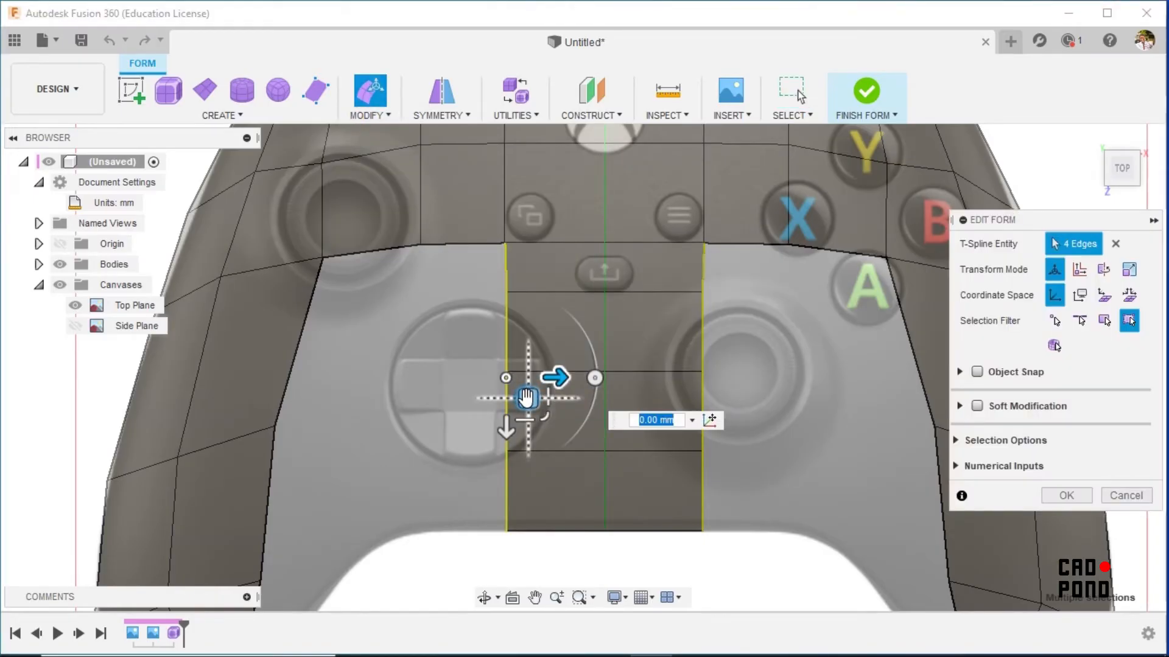
left_click_drag(527, 397, 436, 410)
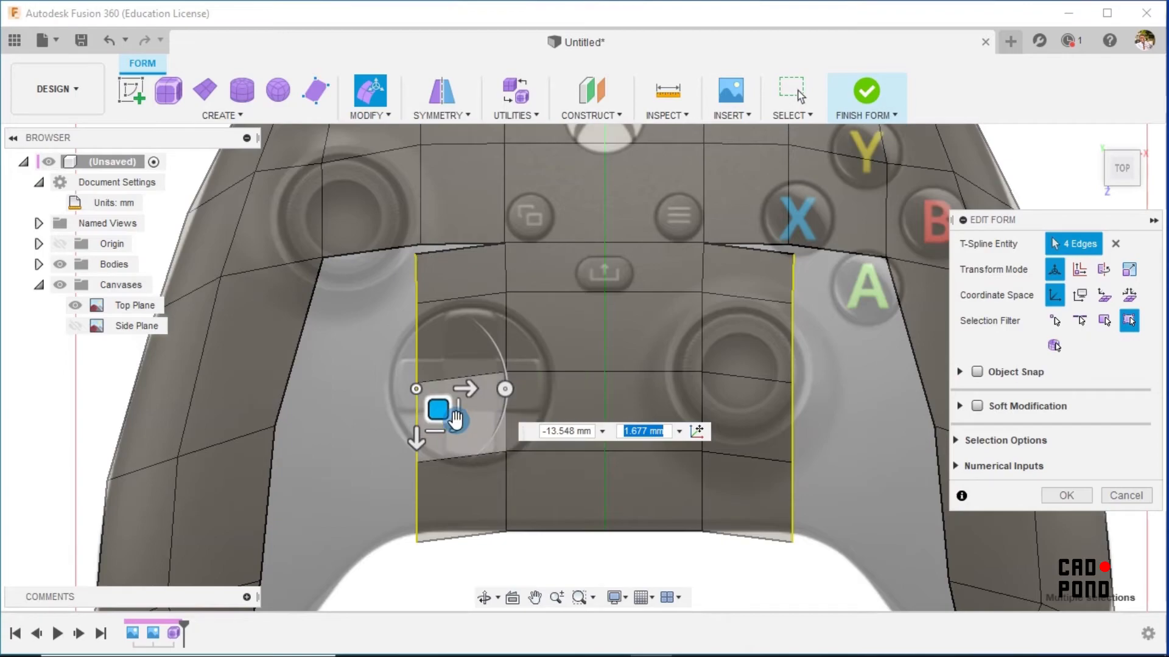
left_click_drag(438, 410, 369, 422)
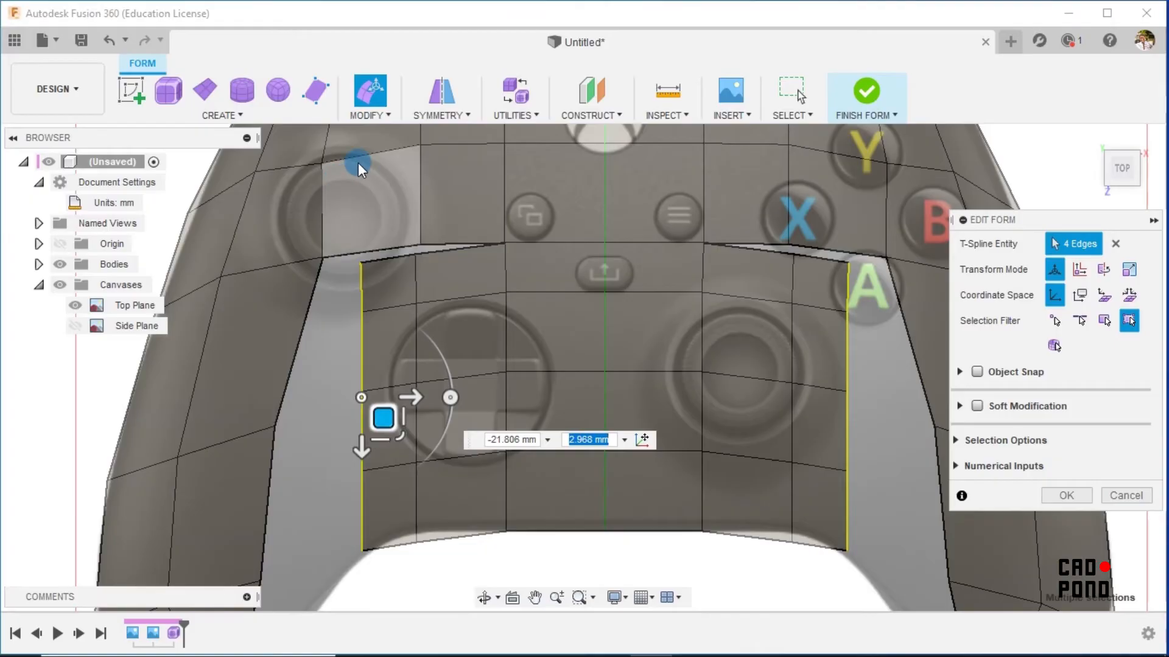
Use Weld Vertices to join the extruded strips' two upper vertices to the nearest vertices on the body's edge above.
left_click(415, 255)
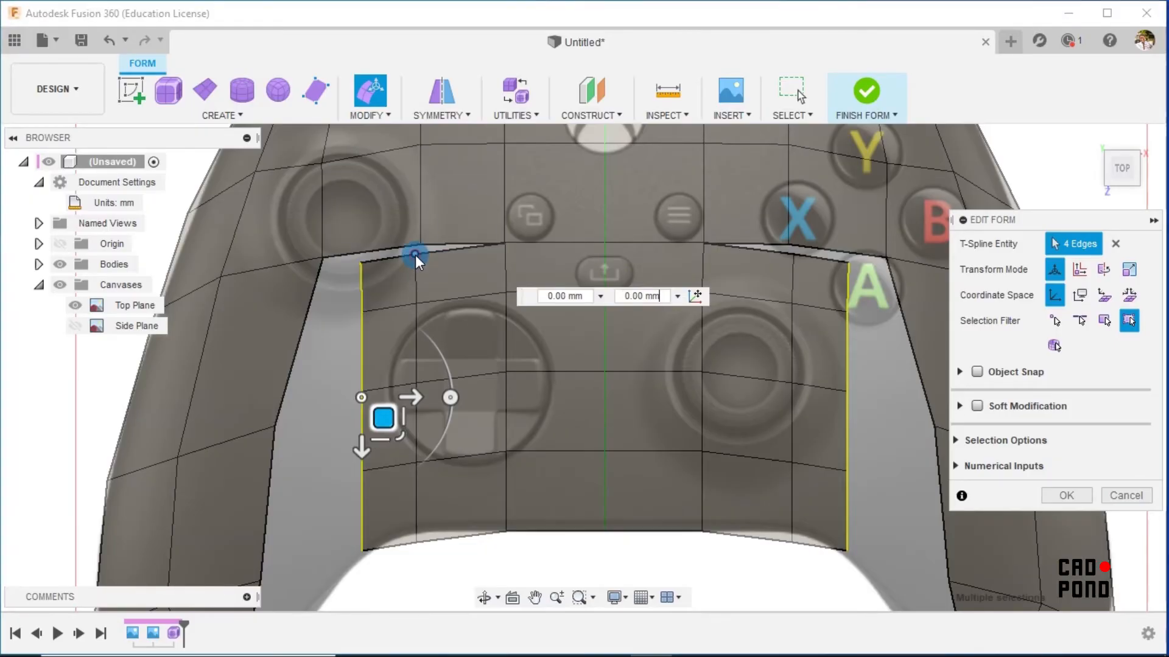
left_click(379, 113)
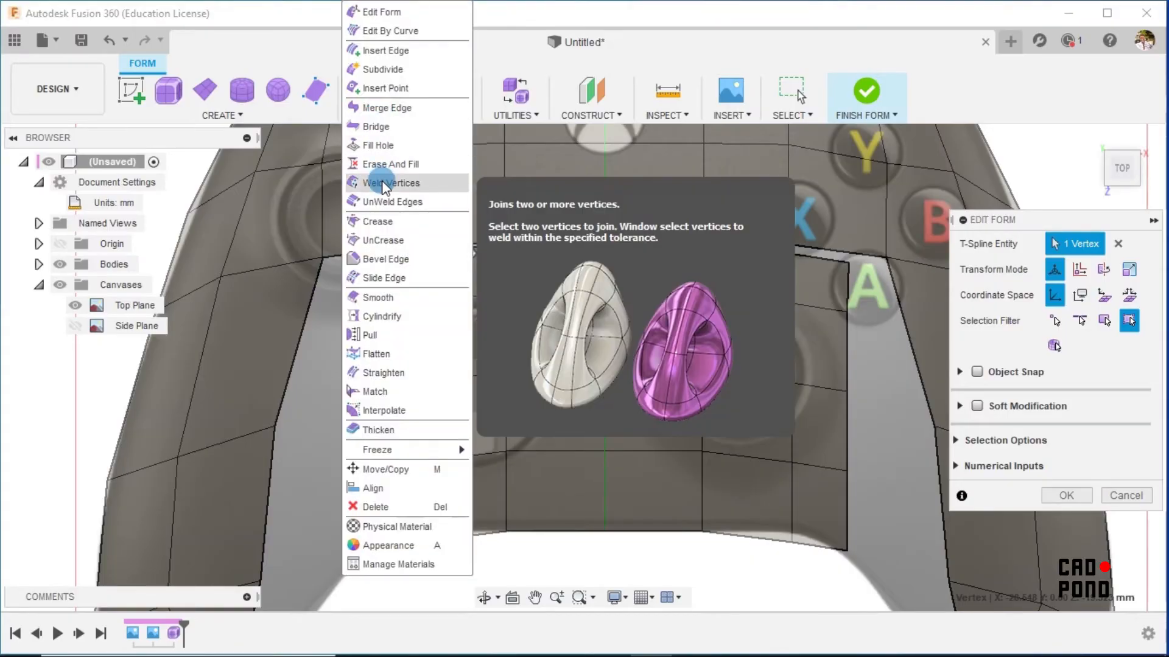
left_click(383, 183)
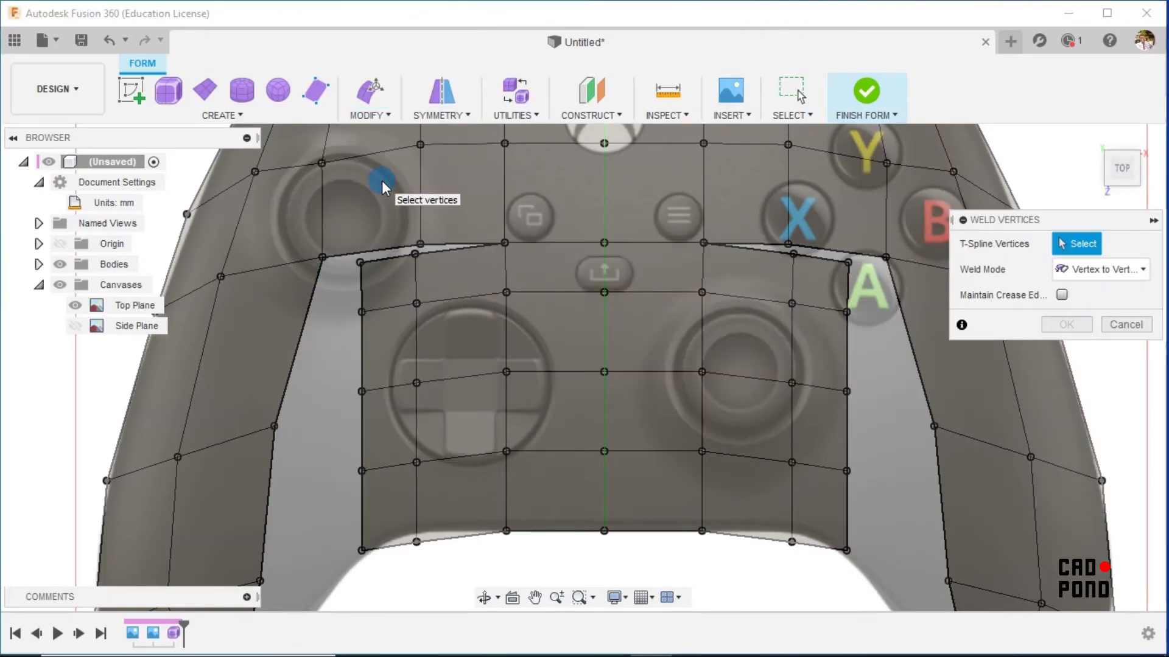
left_click(420, 245)
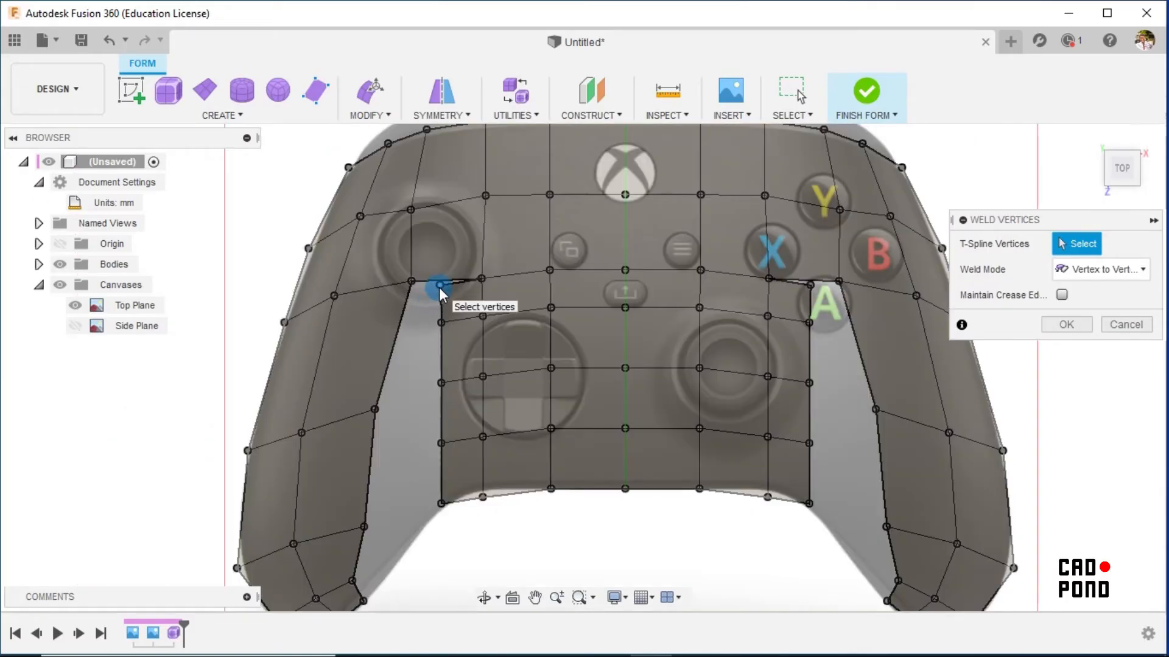
left_click(440, 287)
left_click(412, 282)
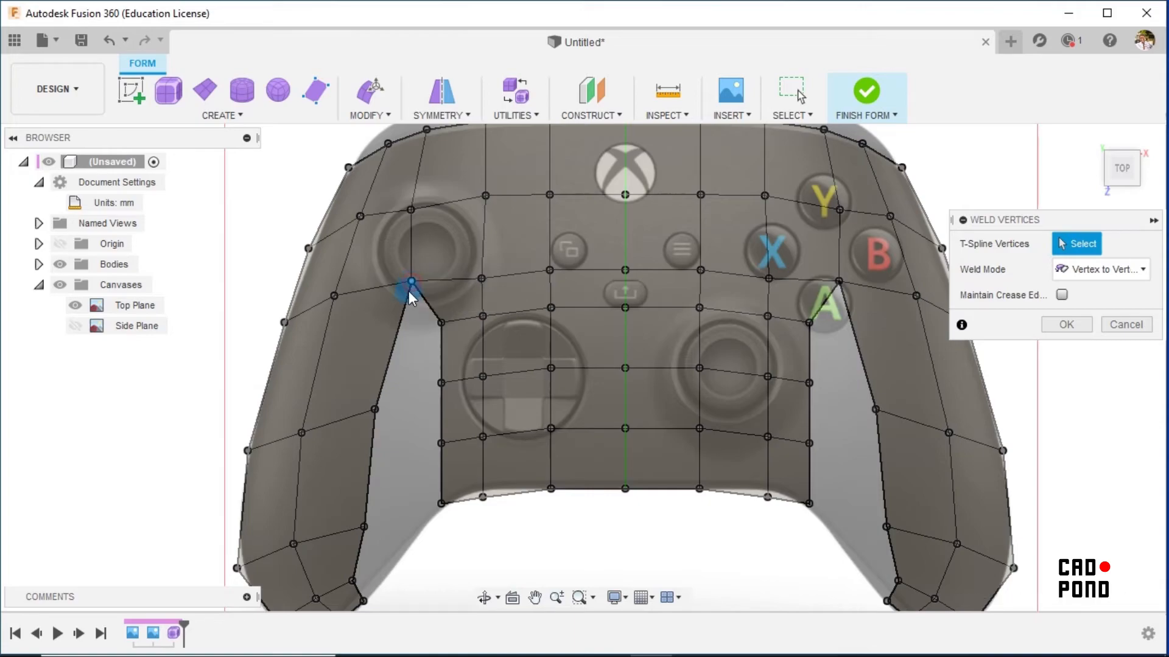
Weld the strip's four remaining outer vertices to the matching inner vertices of the grip, closing the gap.
left_click(441, 504)
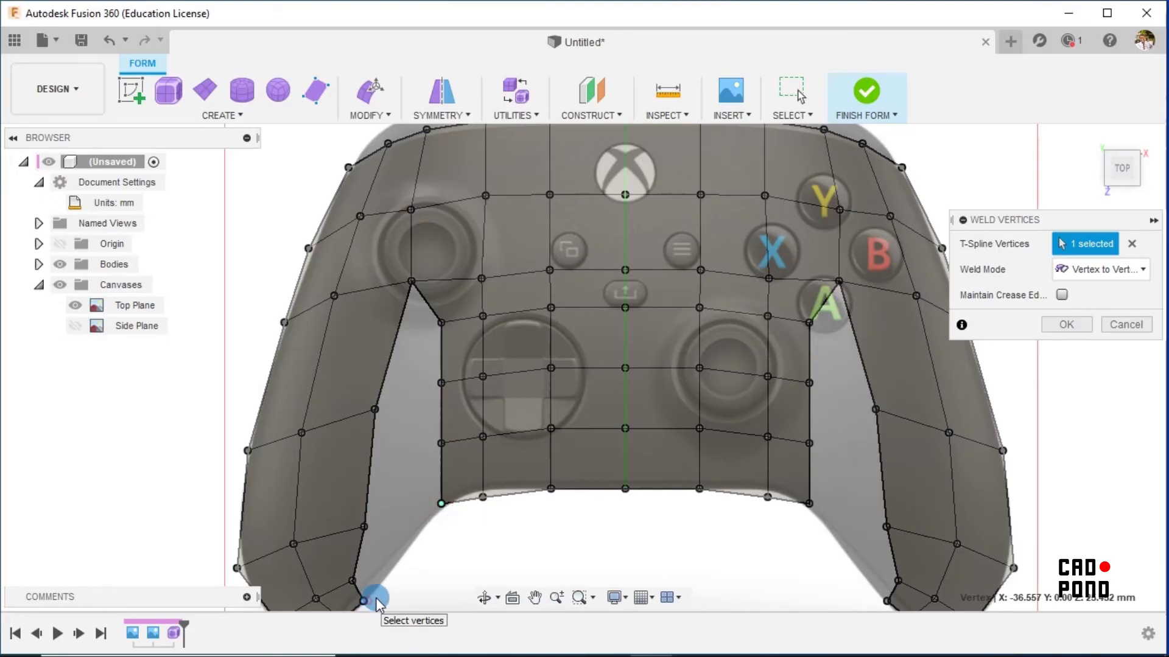
left_click(363, 601)
left_click(440, 443)
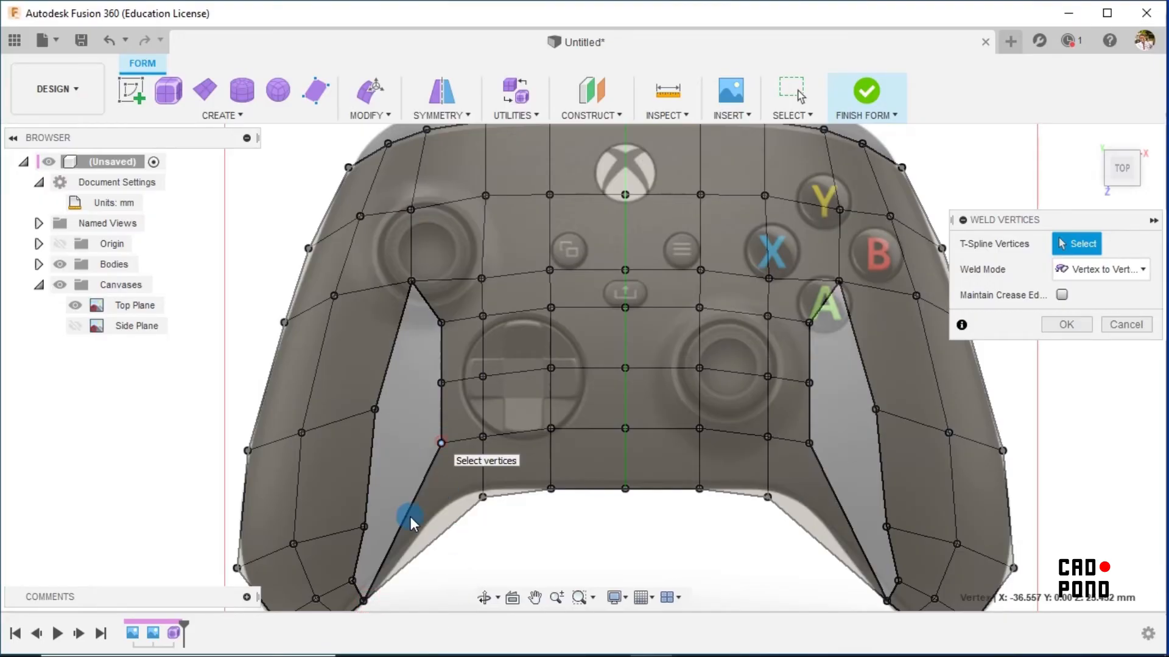
left_click(354, 579)
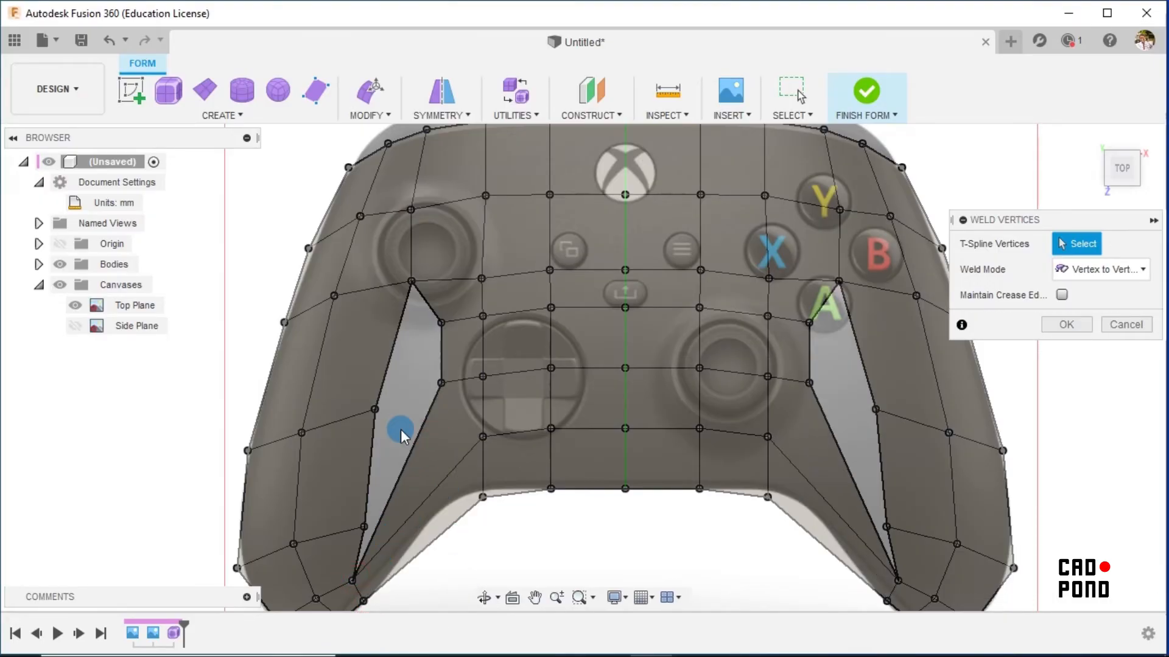
left_click(441, 384)
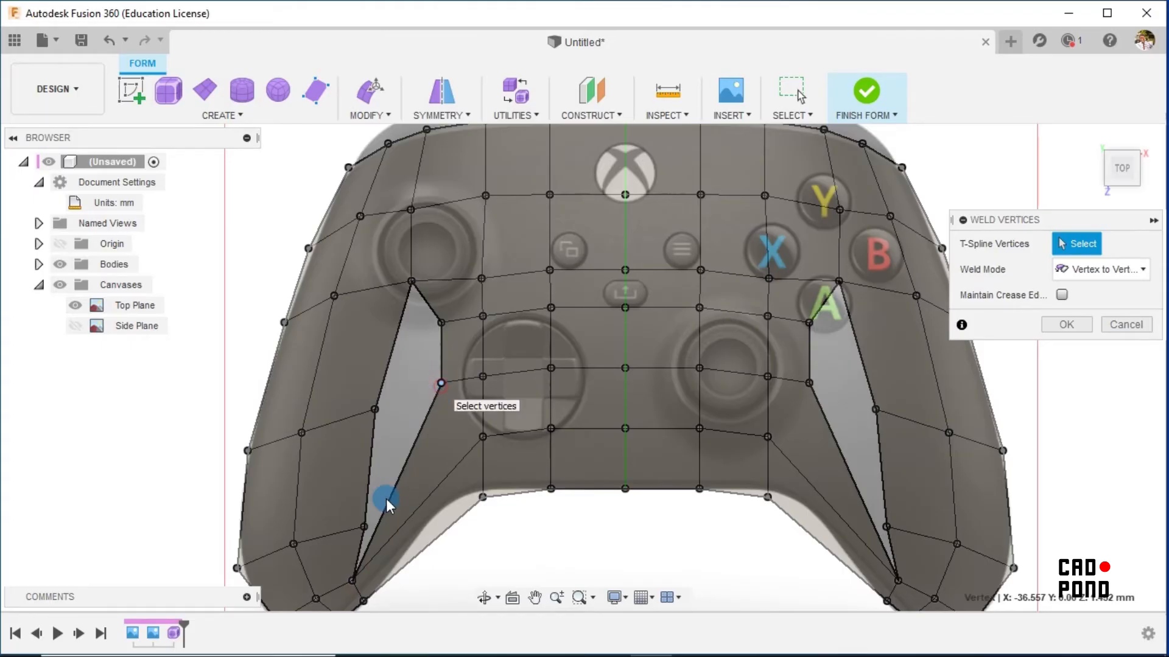
left_click(364, 526)
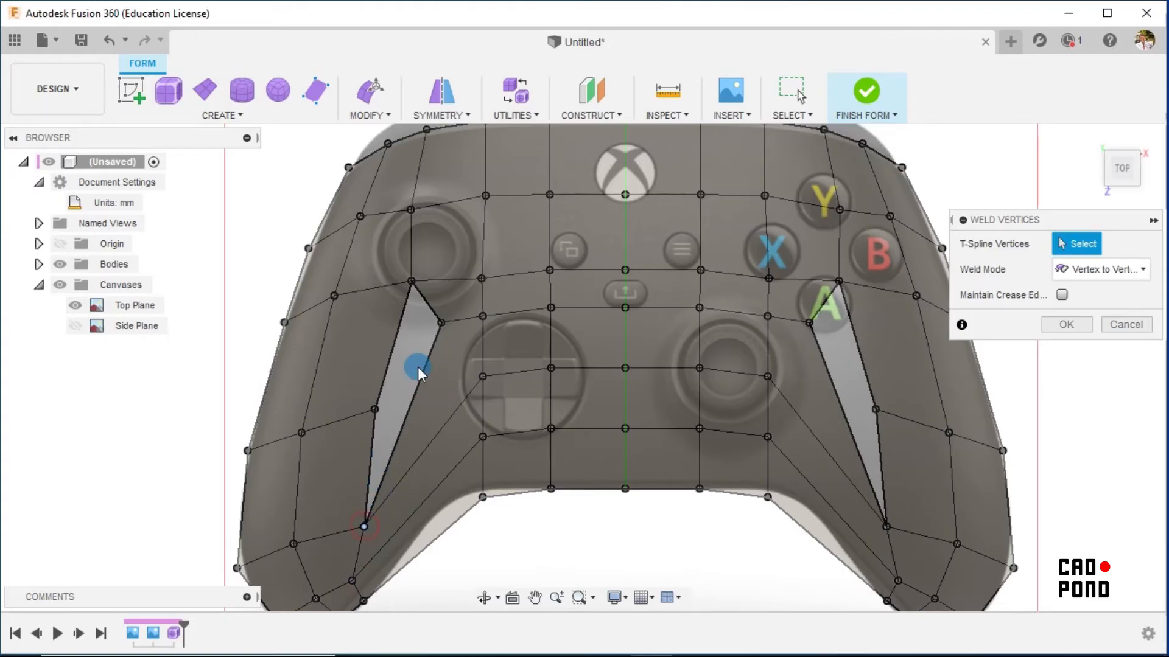
left_click(441, 317)
left_click(374, 409)
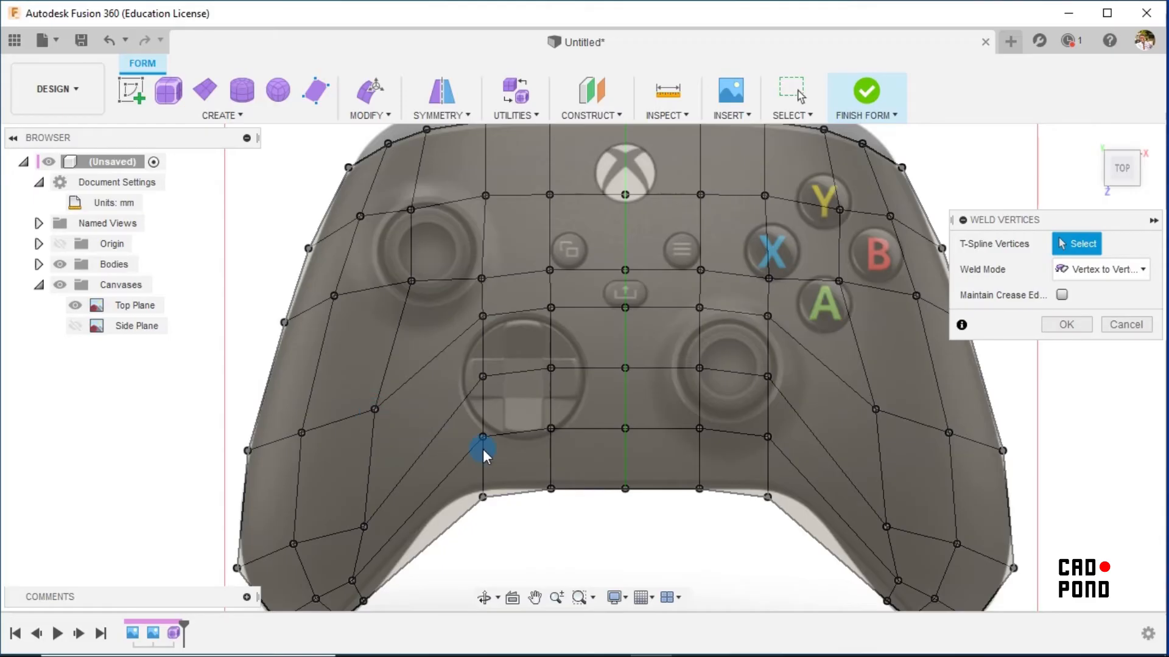
scroll(600, 498, "down", 2)
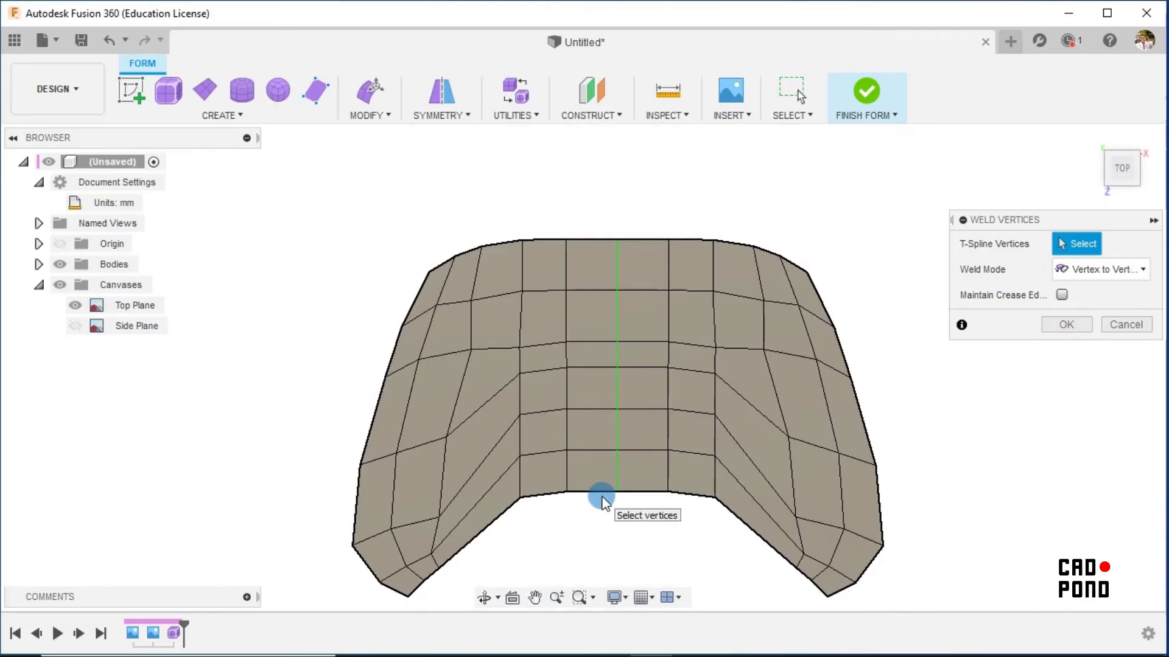
scroll(575, 522, "up", 2)
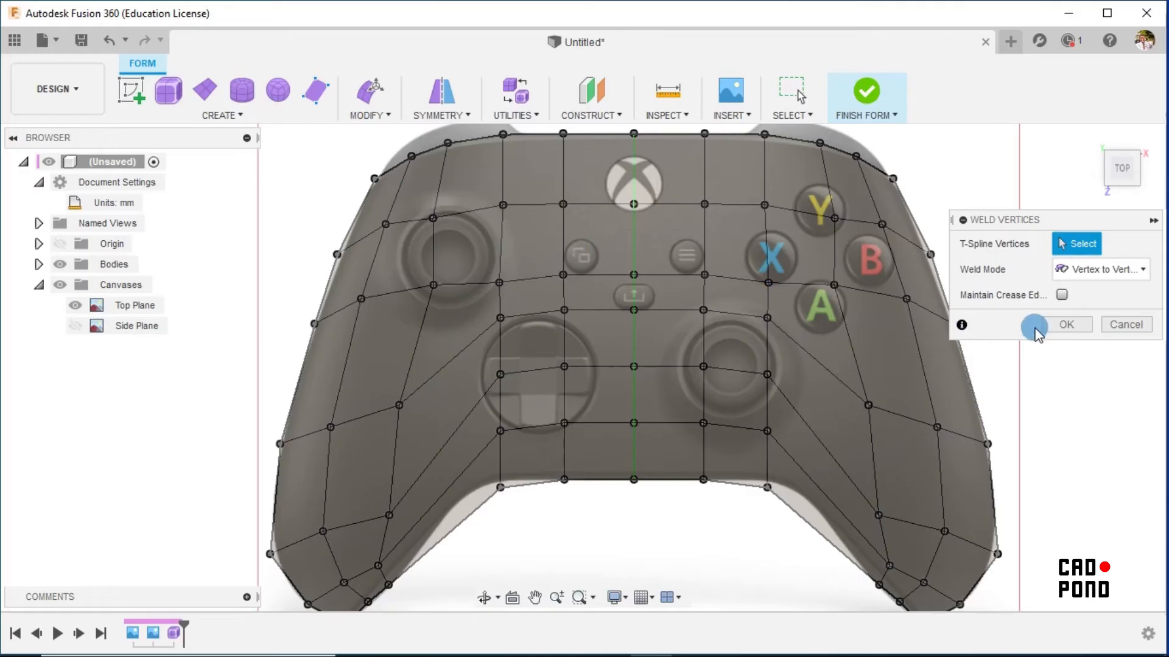
left_click(1063, 323)
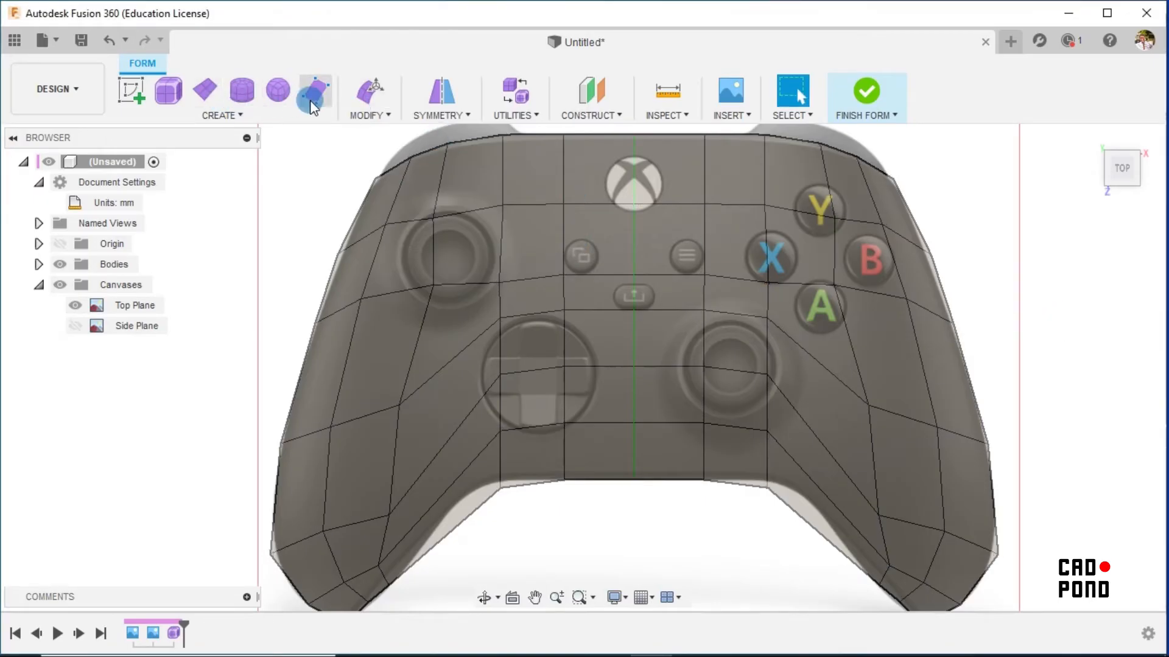
Move the two vertices beside the left thumbstick outward, the upper by about 2 mm and 0.9 mm upward, the lower by about 1.5 mm.
left_click(370, 91)
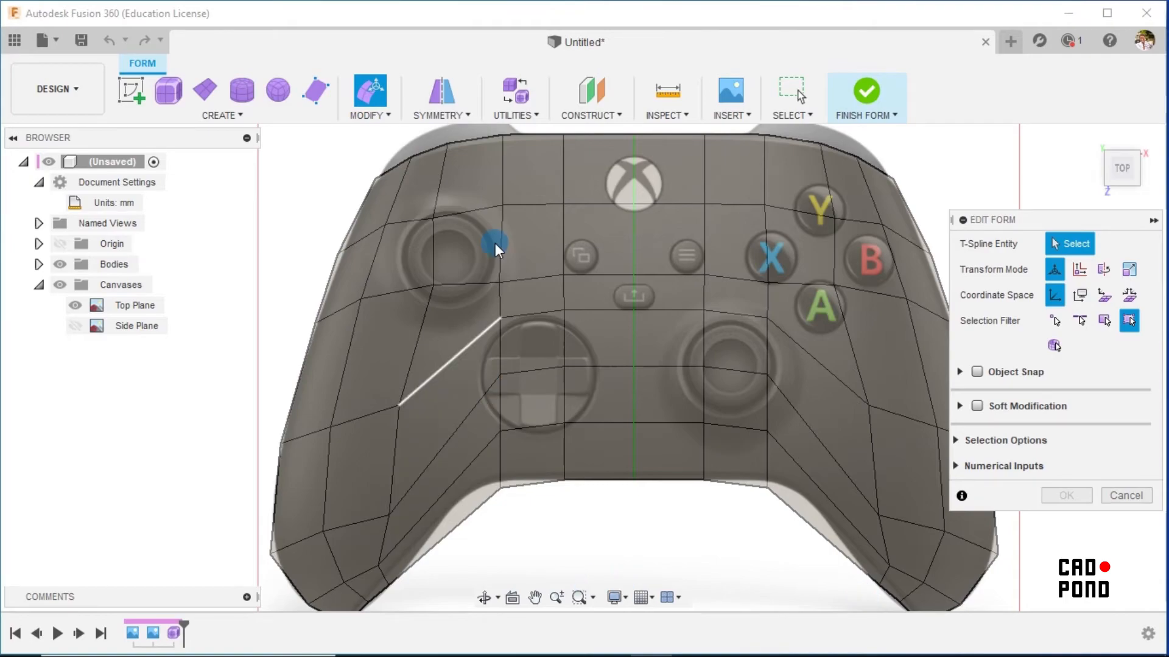
left_click(505, 206)
left_click(502, 204)
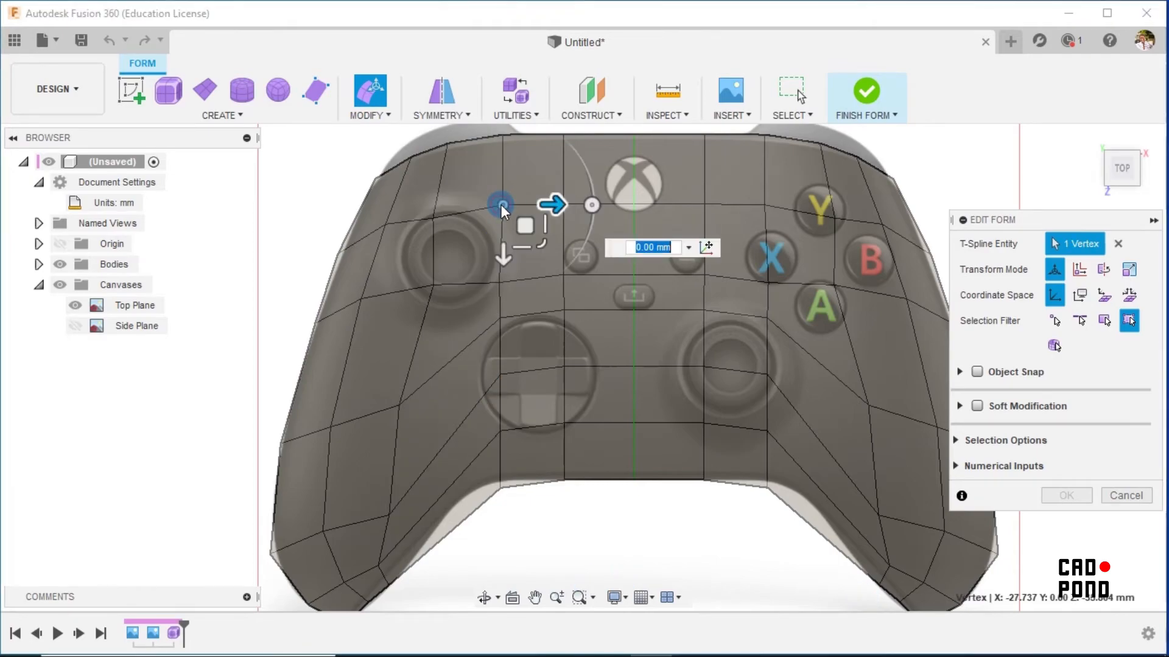
left_click_drag(513, 223, 504, 219)
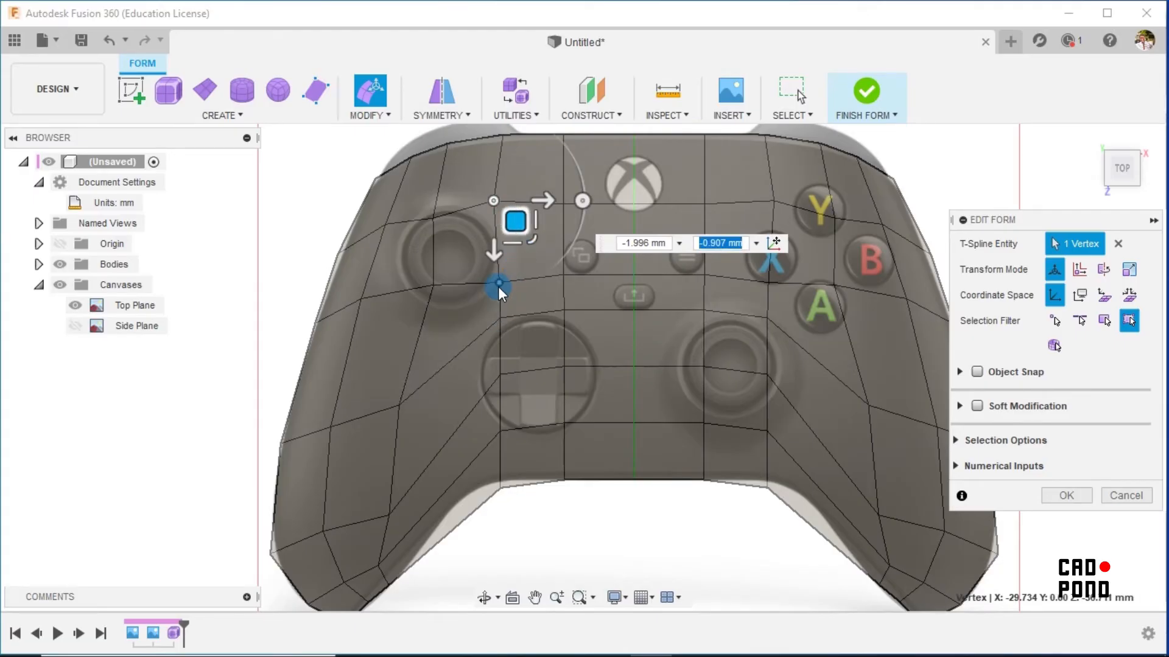
left_click(500, 284)
left_click_drag(531, 303, 506, 303)
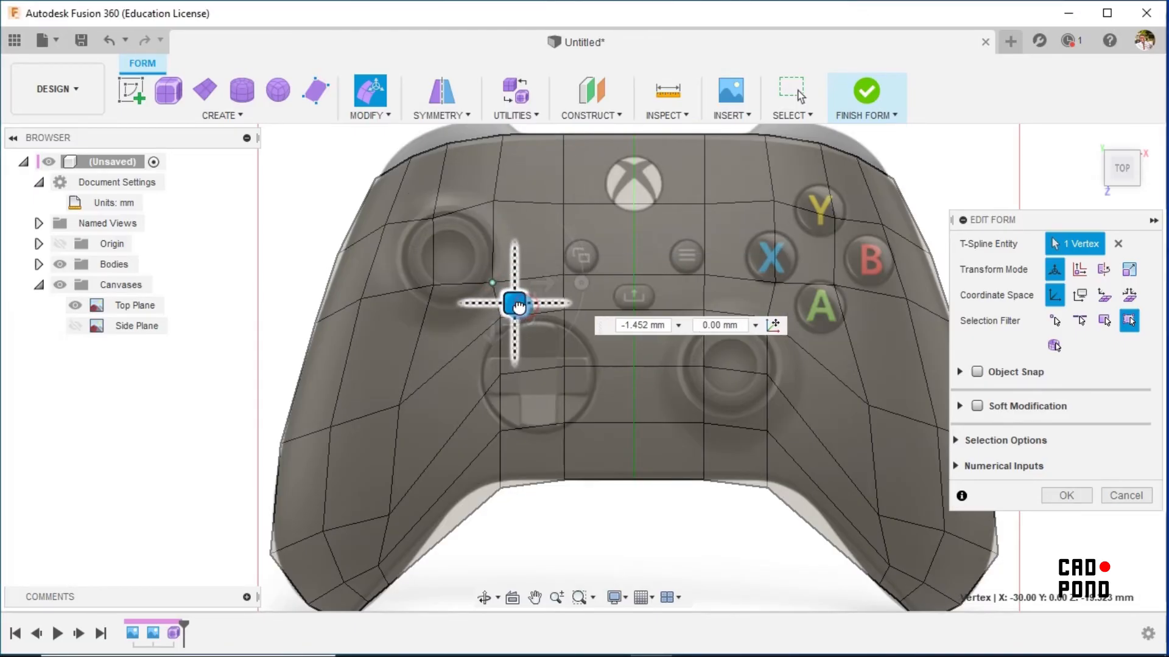
Move the vertex at the D-pad's upper outer side about 1.9 mm outward and 2.1 mm downward.
middle_click_drag(503, 319, 538, 322)
scroll(538, 322, "up", 1)
left_click(537, 322)
mouse_move(558, 346)
left_mouse_down()
mouse_move(547, 341)
mouse_move(550, 356)
left_mouse_up()
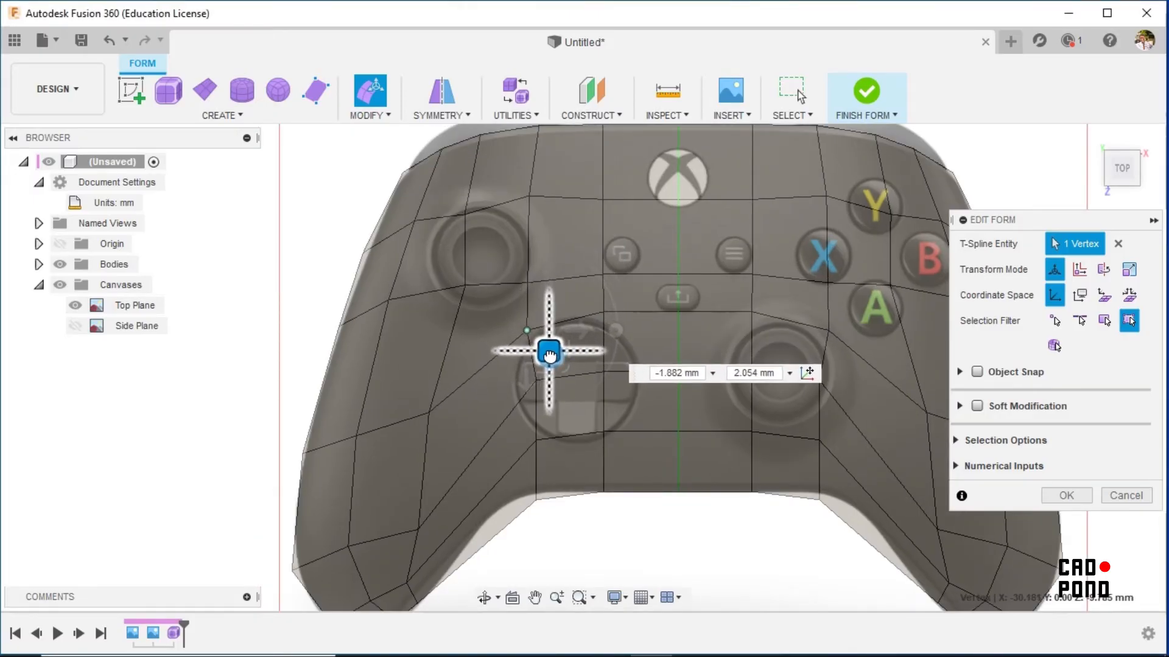
Move the two lower vertices at the D-pad's outer side about 1.5 mm outward, and the bend vertex below about 2.5 mm outward and 1.4 mm down.
scroll(588, 429, "up", 3)
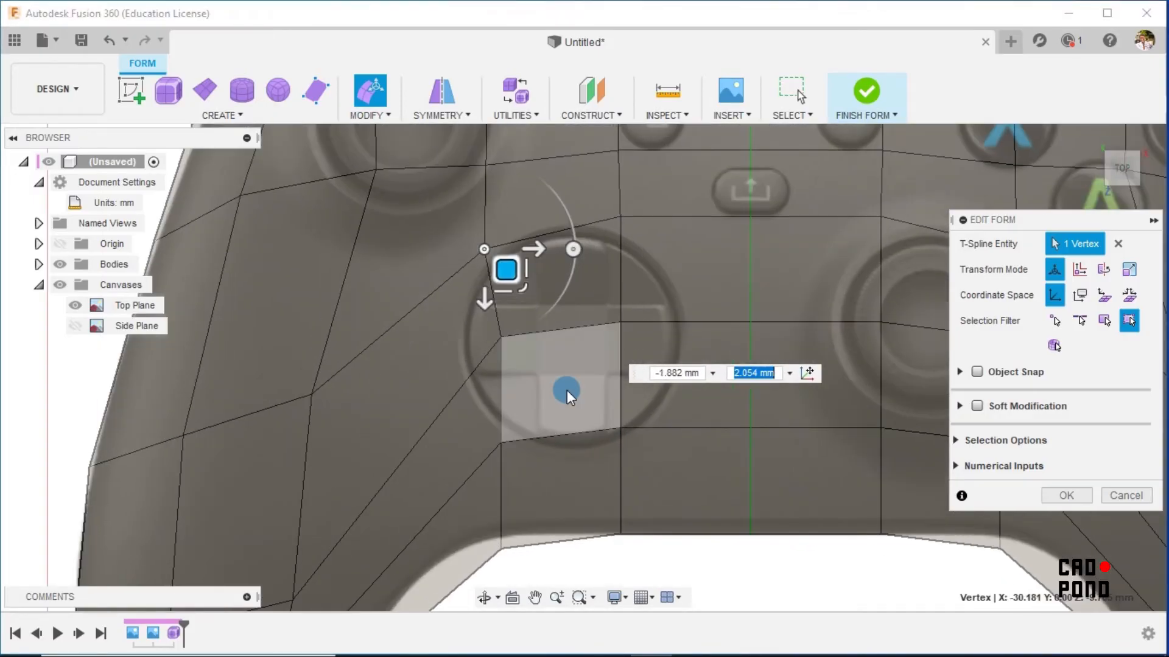
left_click(504, 338)
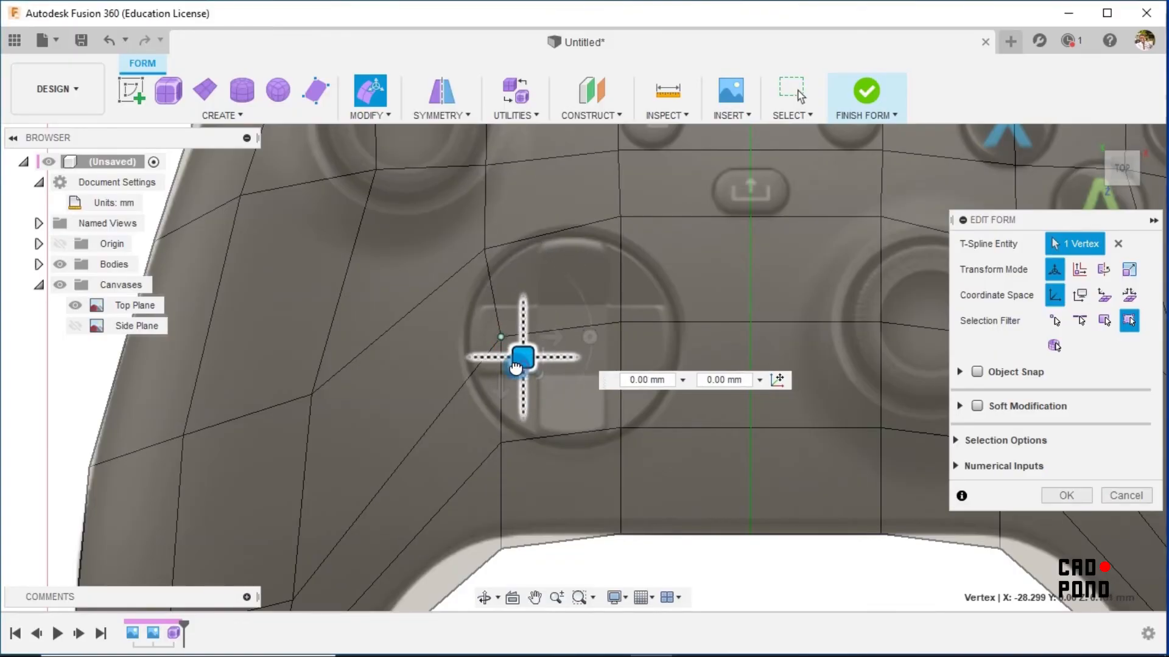
left_click_drag(516, 367, 503, 368)
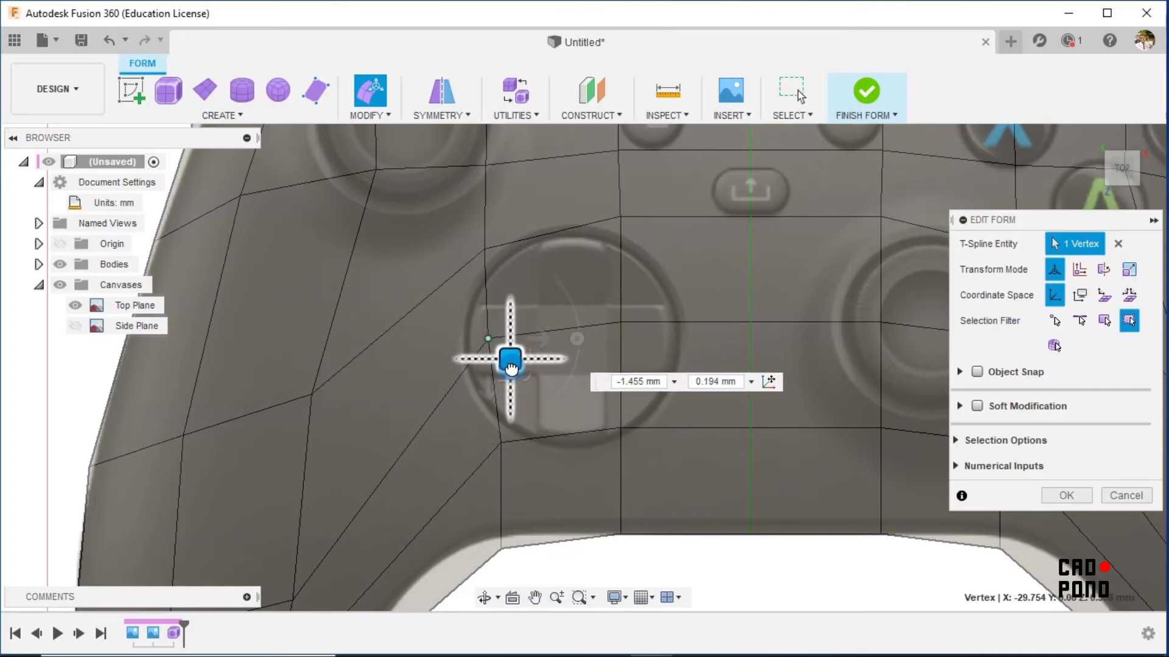
left_click(499, 442)
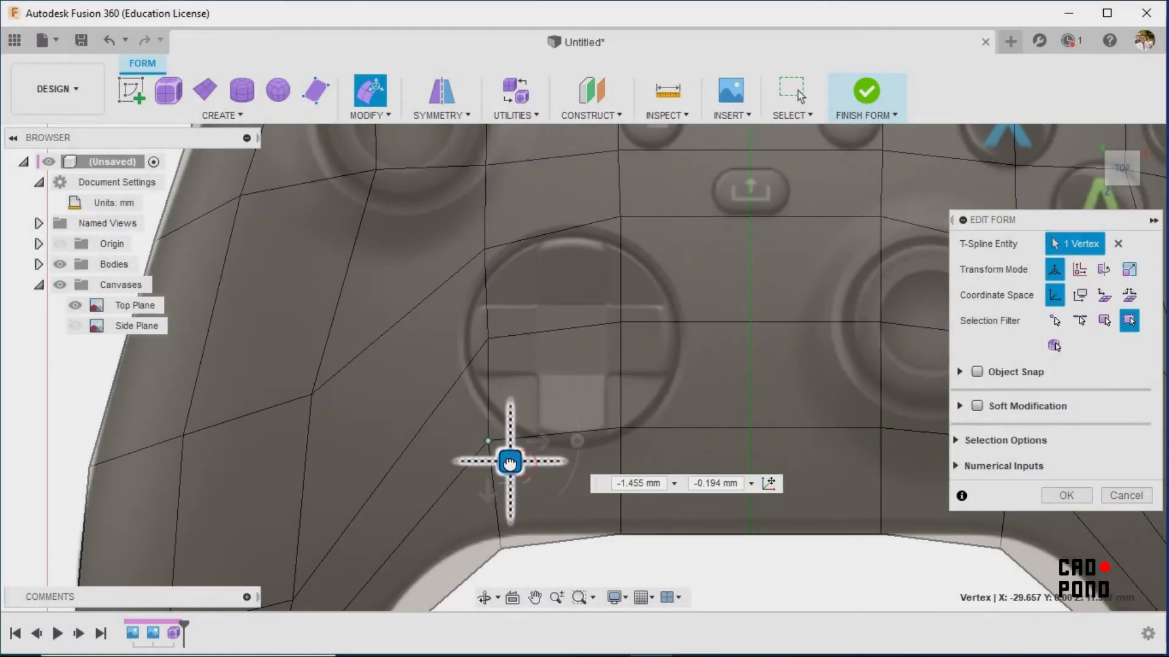
left_click_drag(511, 465, 574, 564)
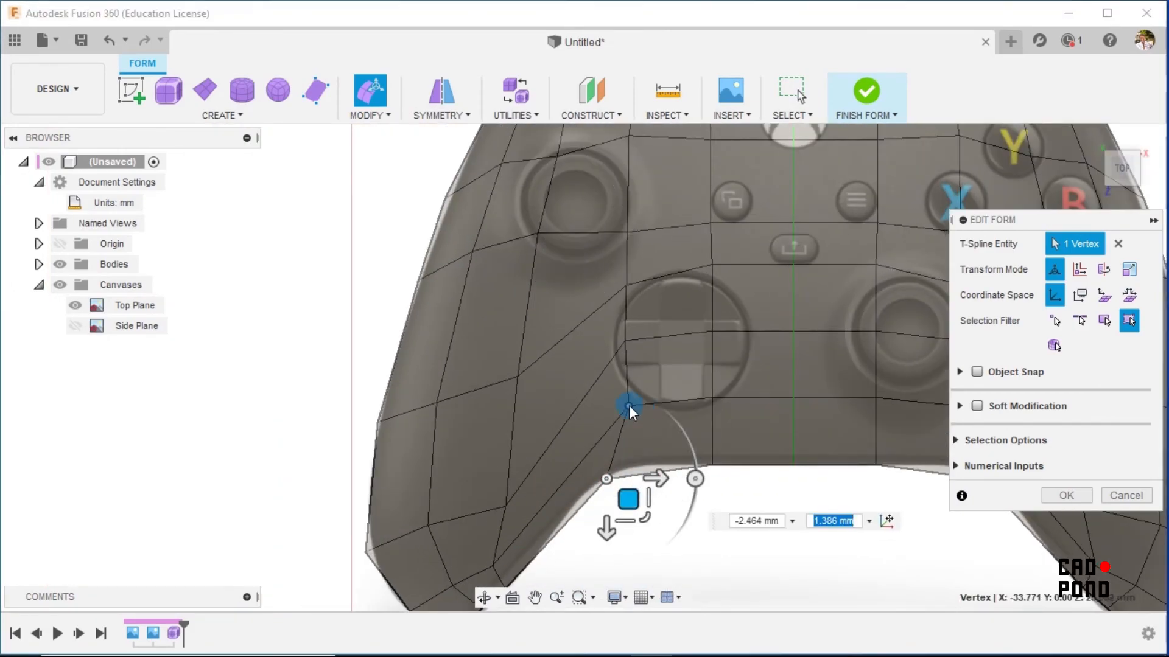
Move the vertex at the left thumbstick's lower inner side about 3.7 mm outward and raise the vertex in the middle of the left grip.
left_click_drag(630, 405, 626, 340)
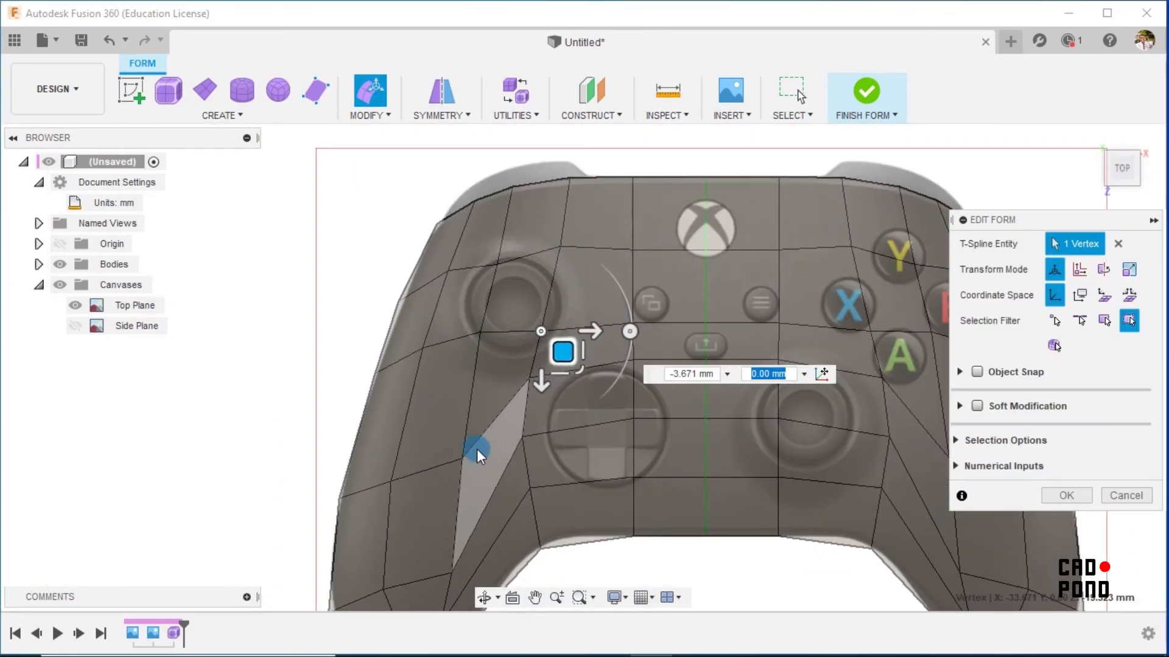
left_click(476, 449)
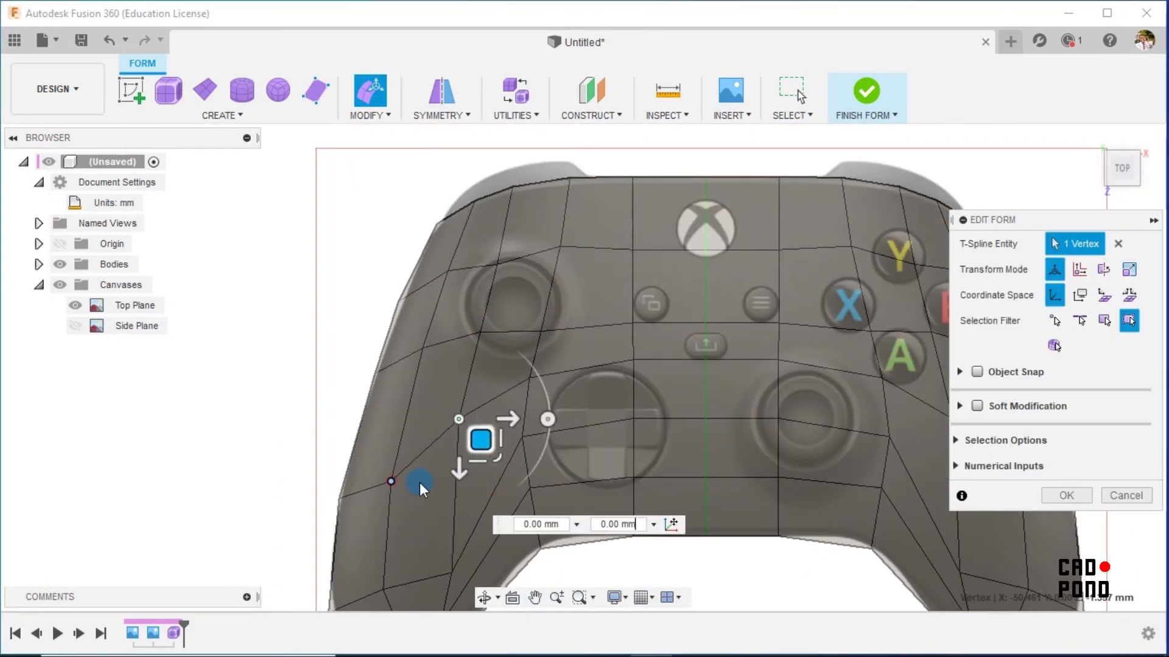
left_click(391, 481)
left_click_drag(413, 502, 413, 476)
left_click(459, 418)
Move the vertices in the row crossing the left thumbstick slightly upward and that row's outer-edge vertex slightly down.
left_click(480, 332)
left_click_drag(502, 354, 561, 336)
left_click(541, 329)
left_click(375, 374)
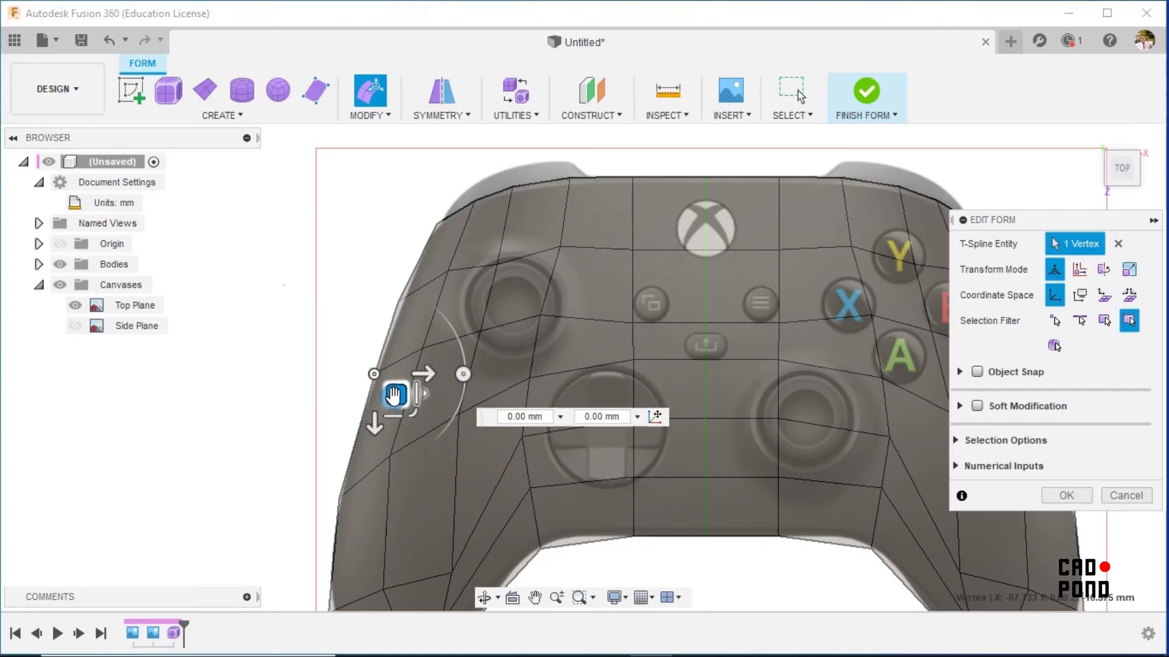
left_click_drag(394, 395, 393, 404)
left_click(480, 332)
left_click_drag(502, 354, 498, 348)
Raise the vertices in the row below the Xbox button, and move the centreline vertex above the share button about 1.6 mm up.
left_click(499, 263)
left_click_drag(521, 285, 521, 273)
left_click(633, 249)
left_click_drag(655, 271, 655, 264)
left_click(706, 251)
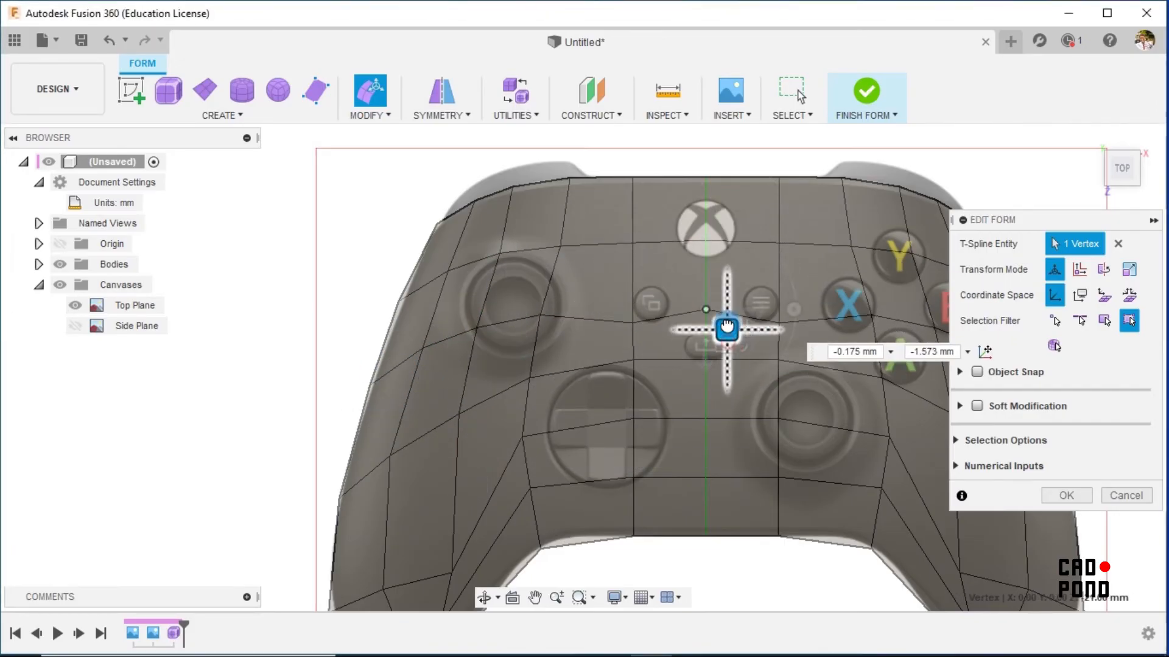
left_click_drag(728, 327, 727, 323)
Shift the column vertices left of the Xbox button outward, and the vertex above the left thumbstick's inner side about 1.4 mm outward.
left_click(633, 323)
left_click_drag(655, 343, 643, 326)
left_click(633, 243)
left_click_drag(654, 263, 575, 267)
left_click(560, 246)
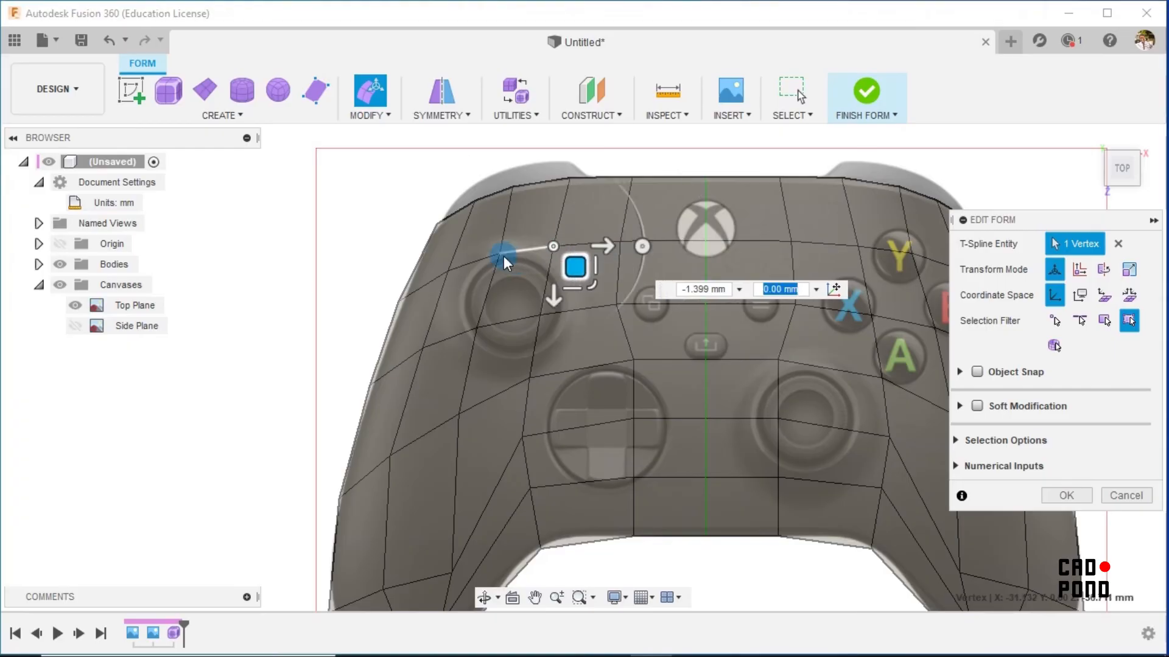
left_click(634, 356)
Move the two inner mesh vertices of the lower left grip slightly upward to even out the face sizes.
middle_click_drag(632, 477, 644, 392)
left_click(401, 479)
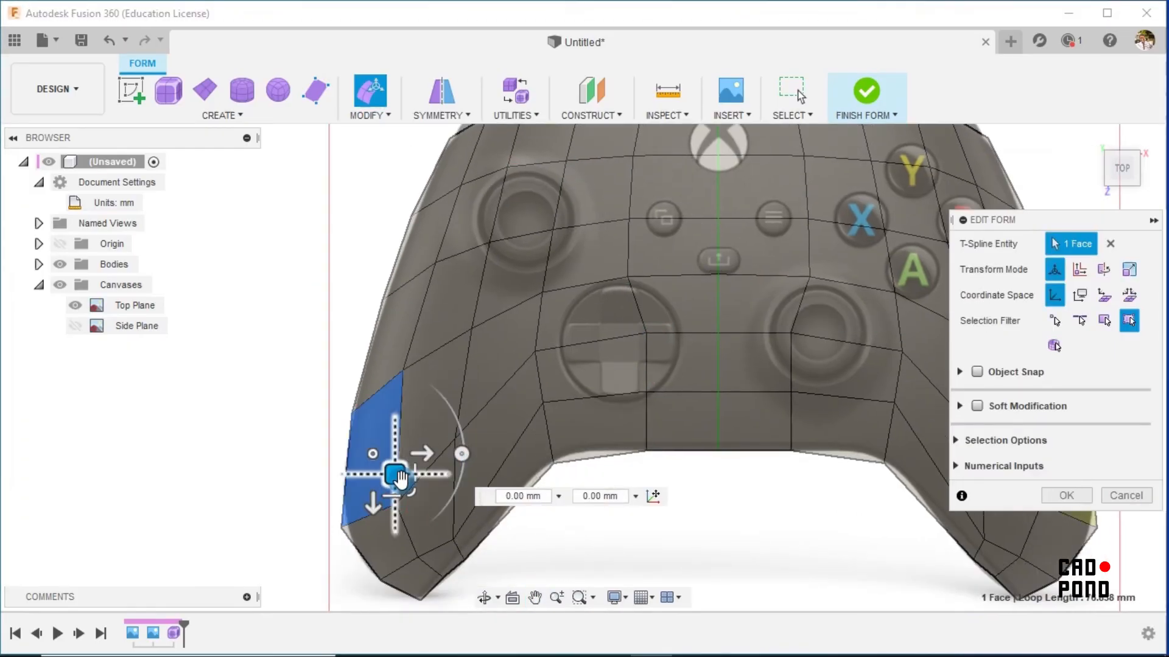
left_click(394, 503)
left_click_drag(416, 525, 413, 510)
left_click(453, 539)
left_click_drag(475, 560, 471, 535)
Adjust the vertex on the inner side of the D-pad so its column lines up with the surrounding mesh.
left_click(646, 334)
scroll(650, 418, "up", 3)
left_click_drag(667, 354, 643, 379)
left_click(636, 361)
Move the vertex on the inner side of the left grip's tip about 1 mm inward and 1 mm down.
scroll(670, 455, "down", 5)
scroll(524, 552, "up", 4)
left_click(504, 550)
middle_click_drag(537, 550, 513, 450)
left_click_drag(501, 464, 510, 474)
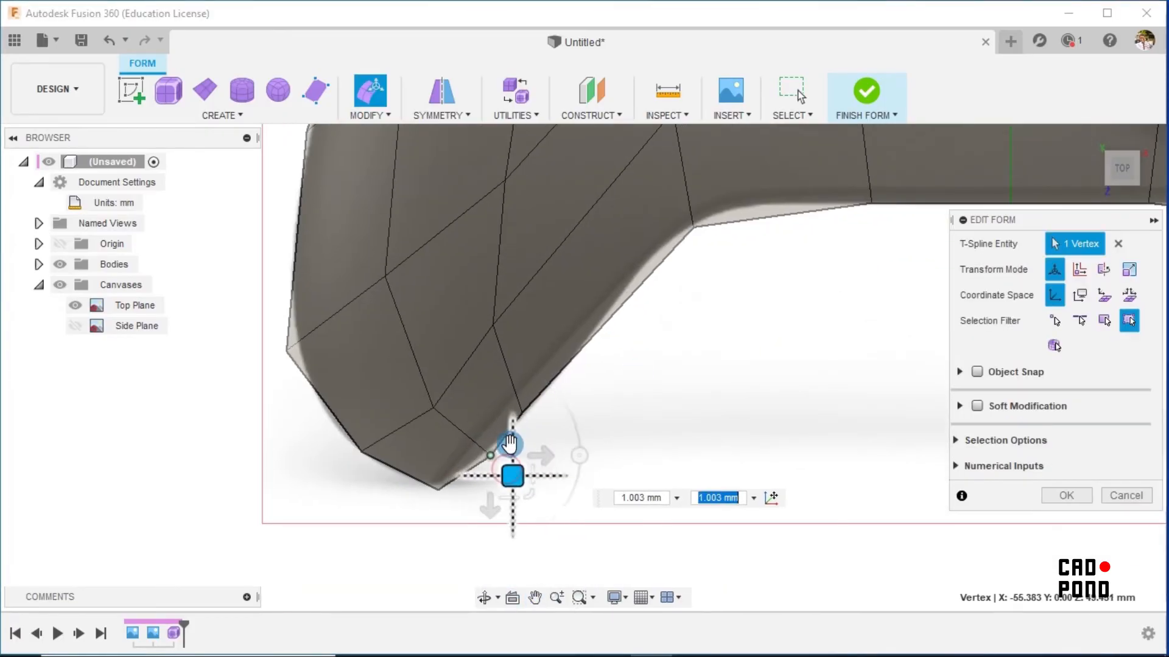
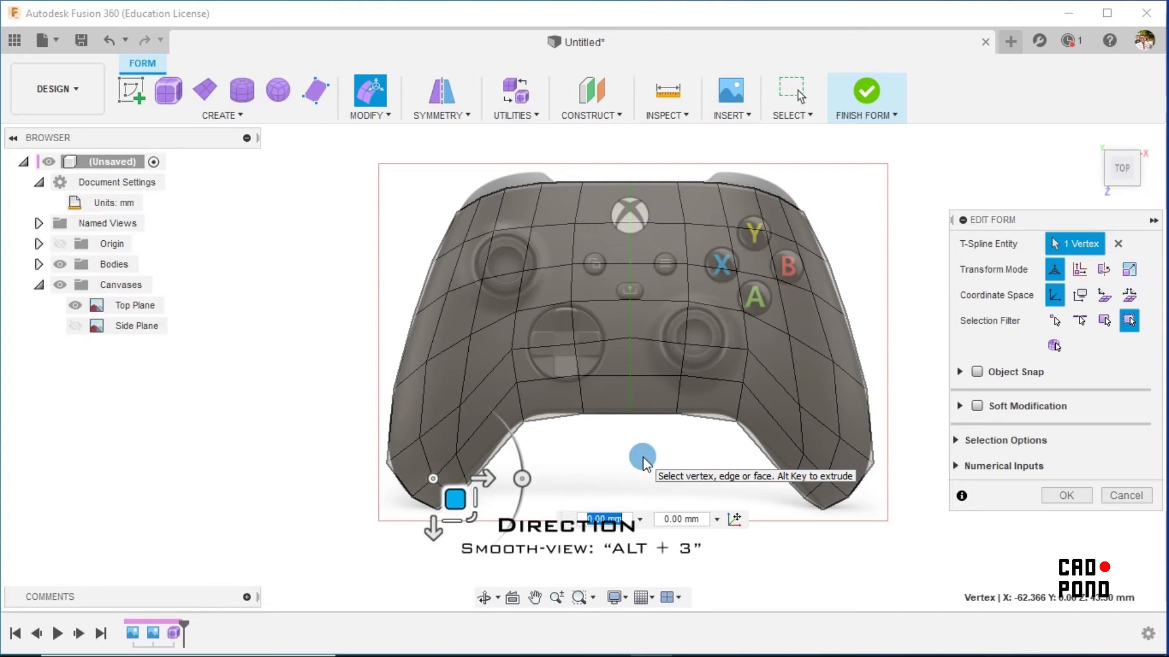
Switch the form to smooth display and move the right grip's inner bend vertex about 1.1 mm outward and 4 mm up.
key("alt+3")
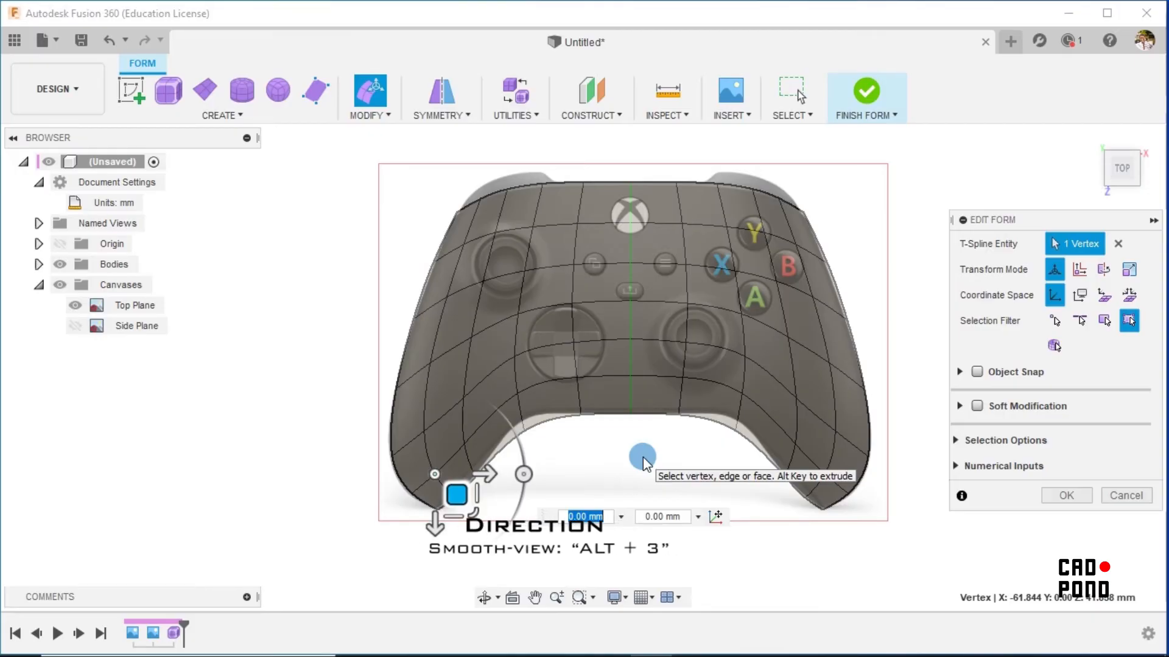
scroll(609, 456, "up", 4)
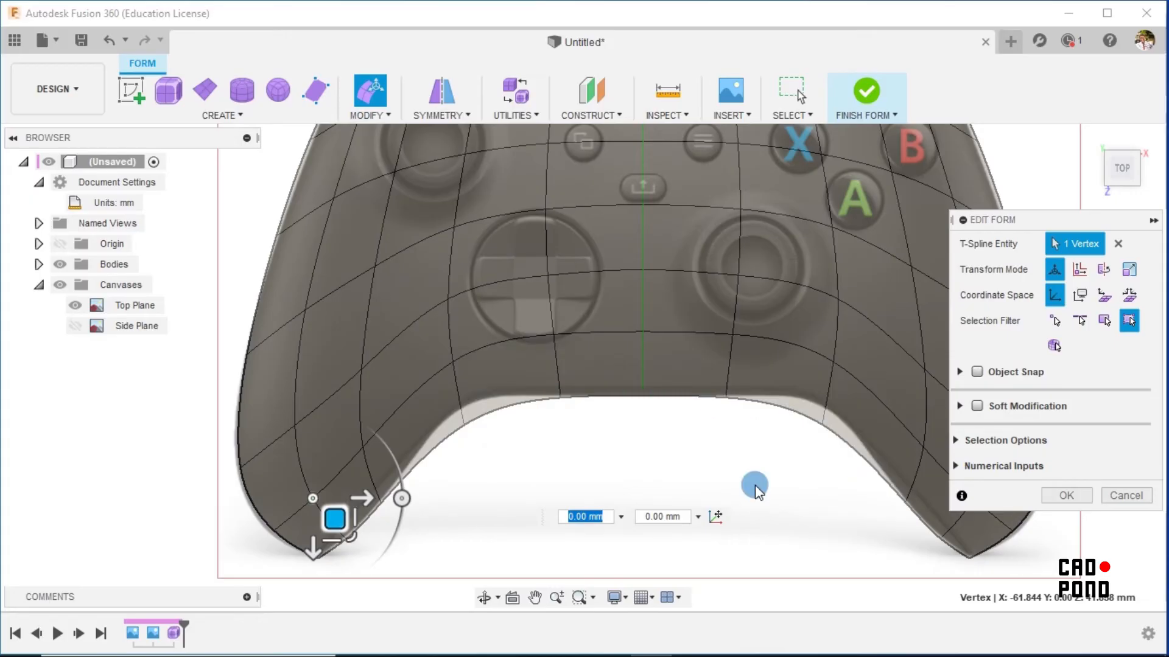
left_click(457, 420)
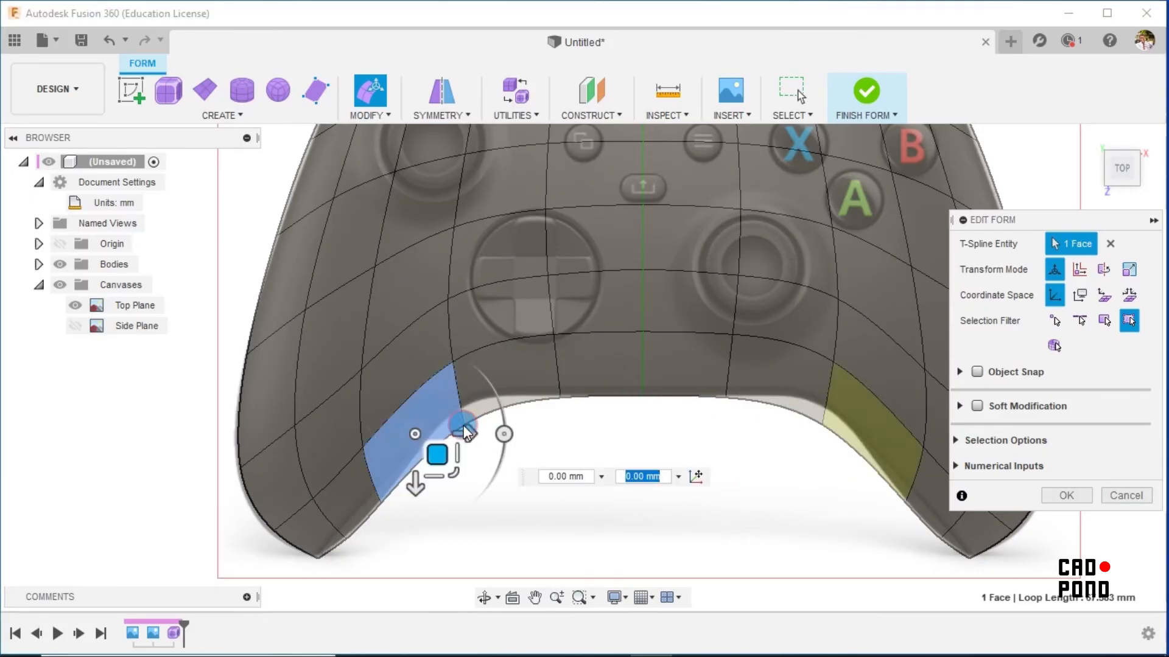
left_click(821, 426)
mouse_move(843, 445)
left_mouse_down()
mouse_move(839, 422)
mouse_move(853, 430)
left_mouse_up()
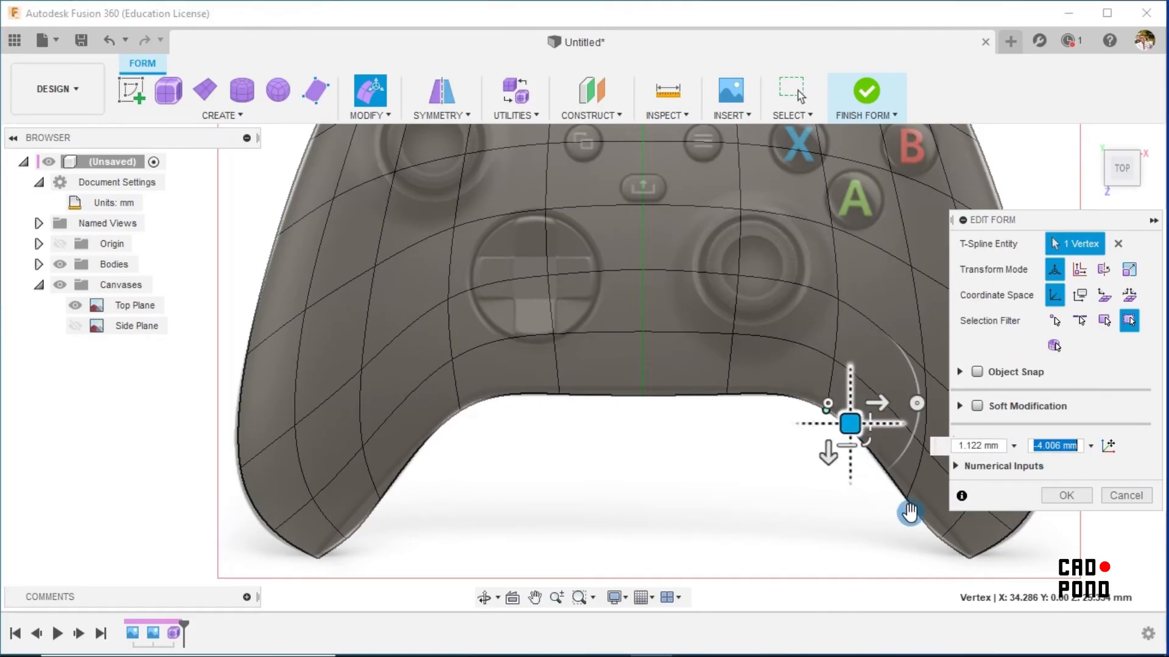
left_click(409, 534)
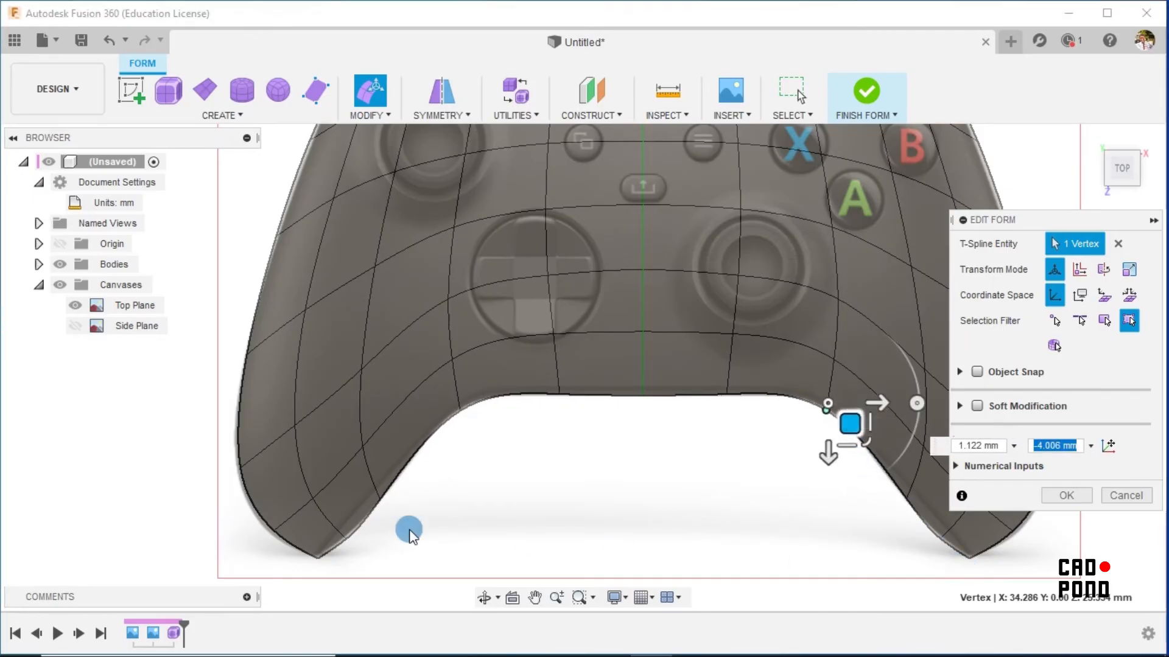
Move the vertex on the inner edge near the left grip's tip about 0.1 mm outward and 0.5 mm up.
scroll(347, 539, "up", 5)
left_click(345, 533)
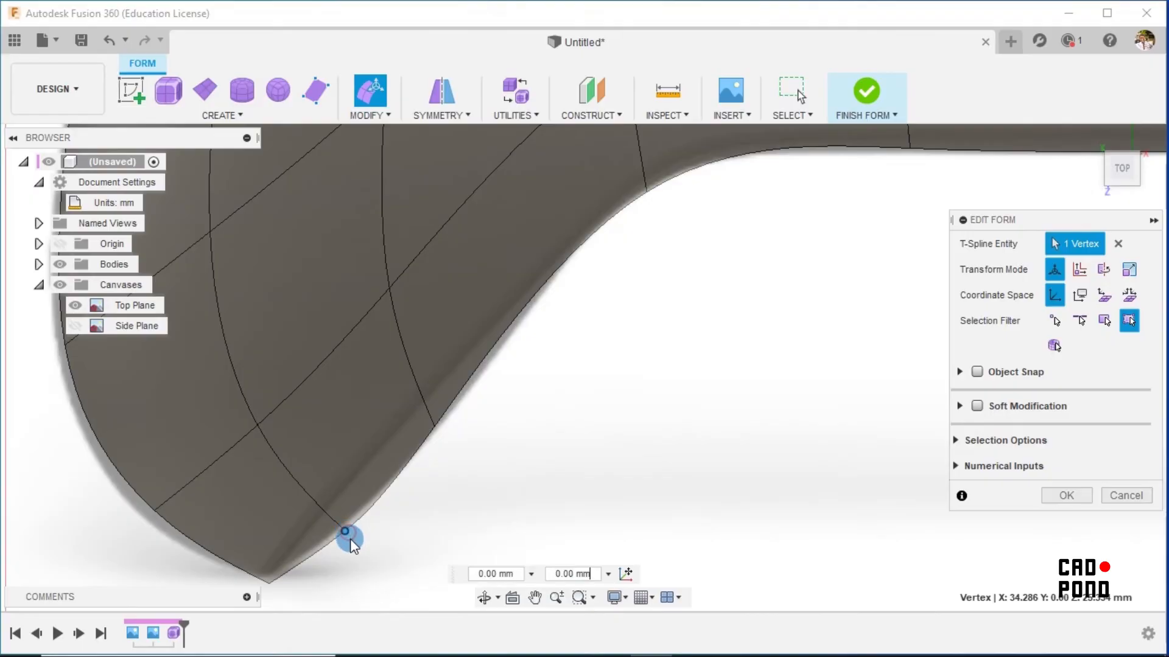
left_click_drag(365, 548, 365, 546)
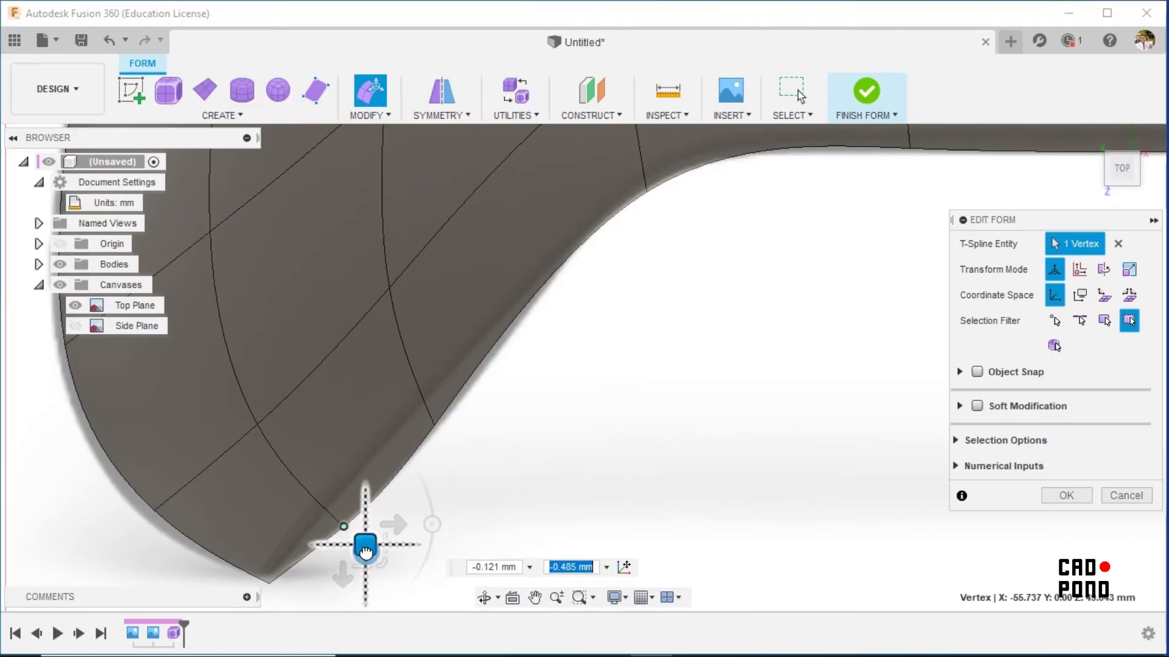
left_click(294, 593)
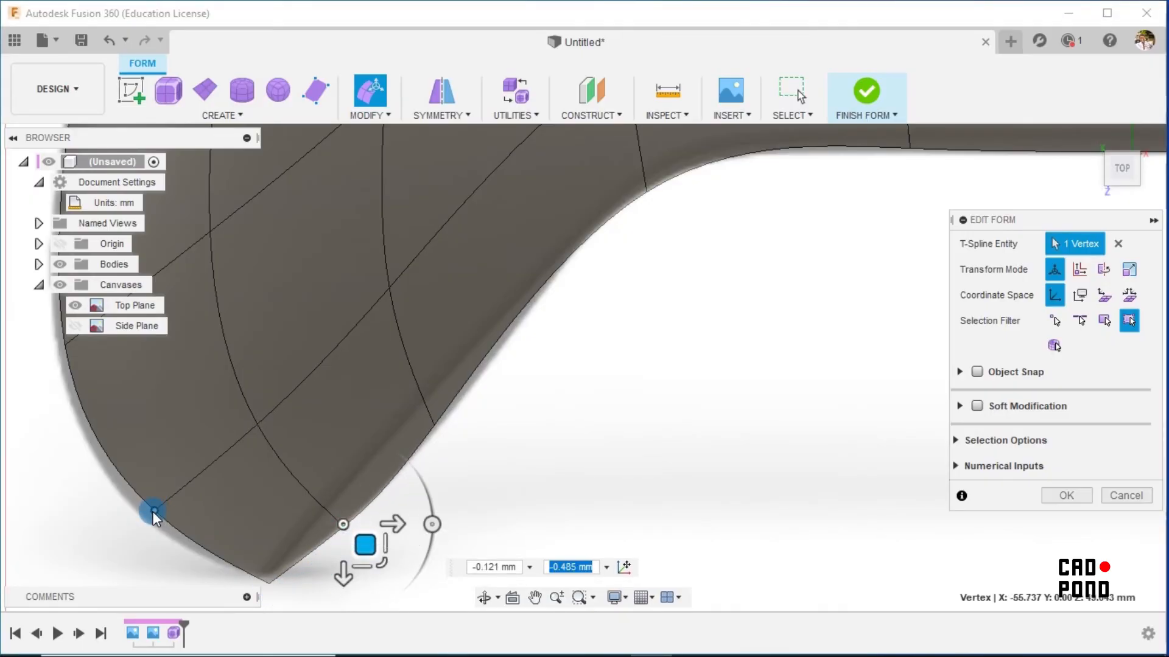
Move the left grip's two lower outer-edge vertices outward and down, the upper by about 0.9 and 0.6 mm, the lower by 0.6 and 0.8 mm.
scroll(408, 510, "down", 6)
scroll(305, 447, "up", 5)
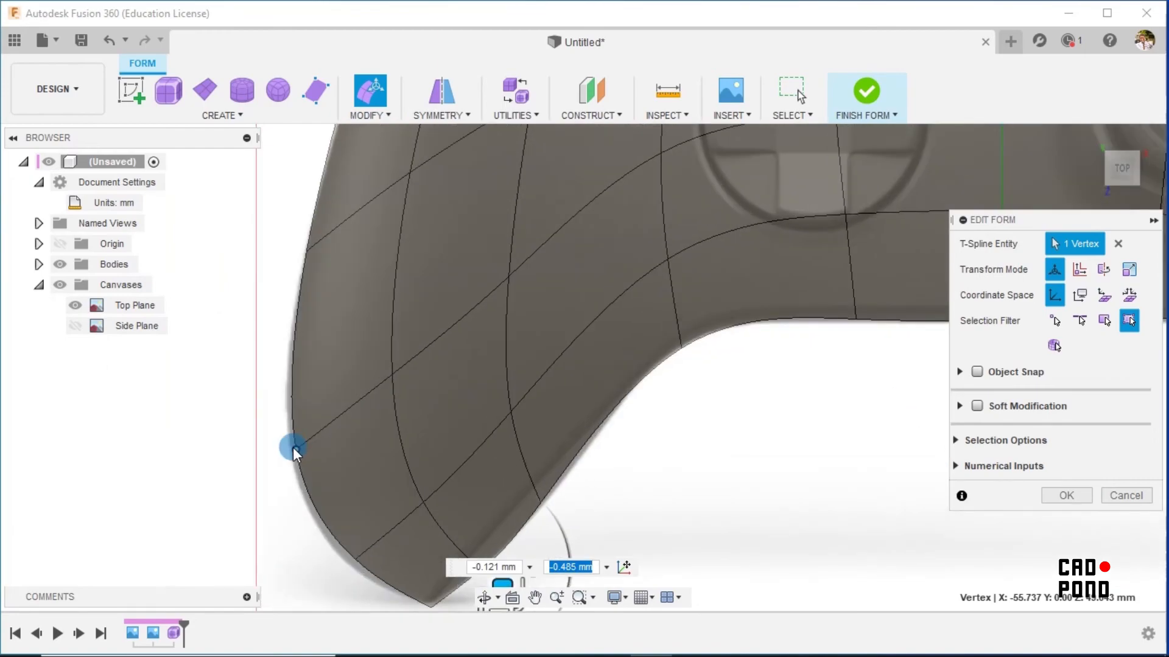
left_click(293, 448)
left_click_drag(317, 471, 310, 480)
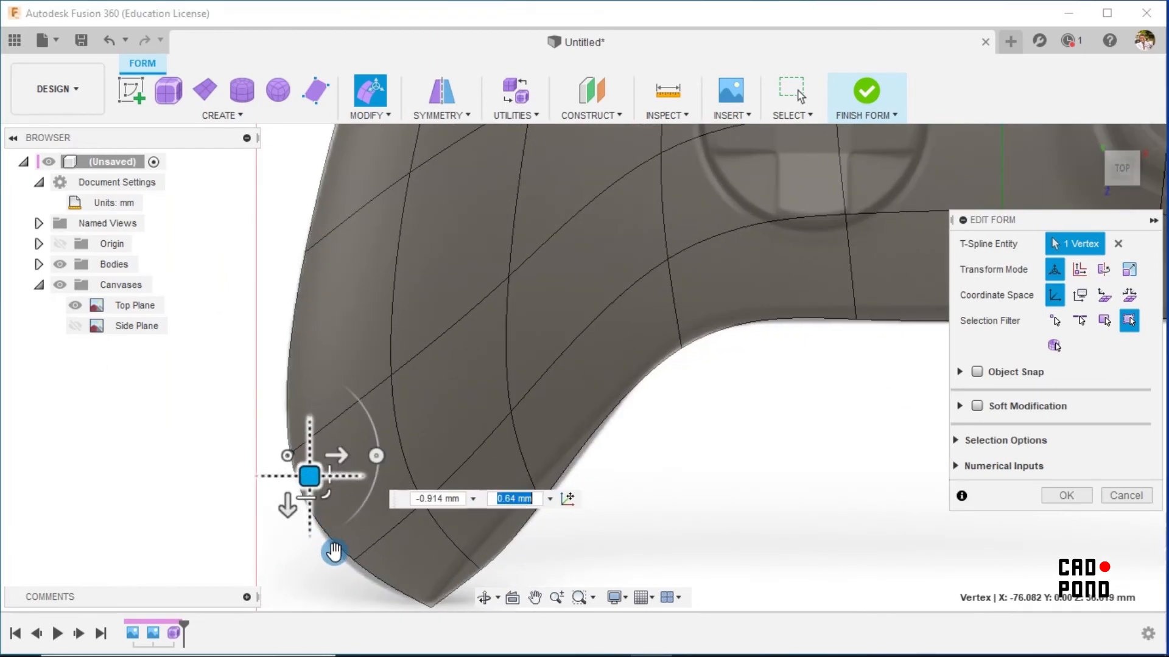
left_click(354, 560)
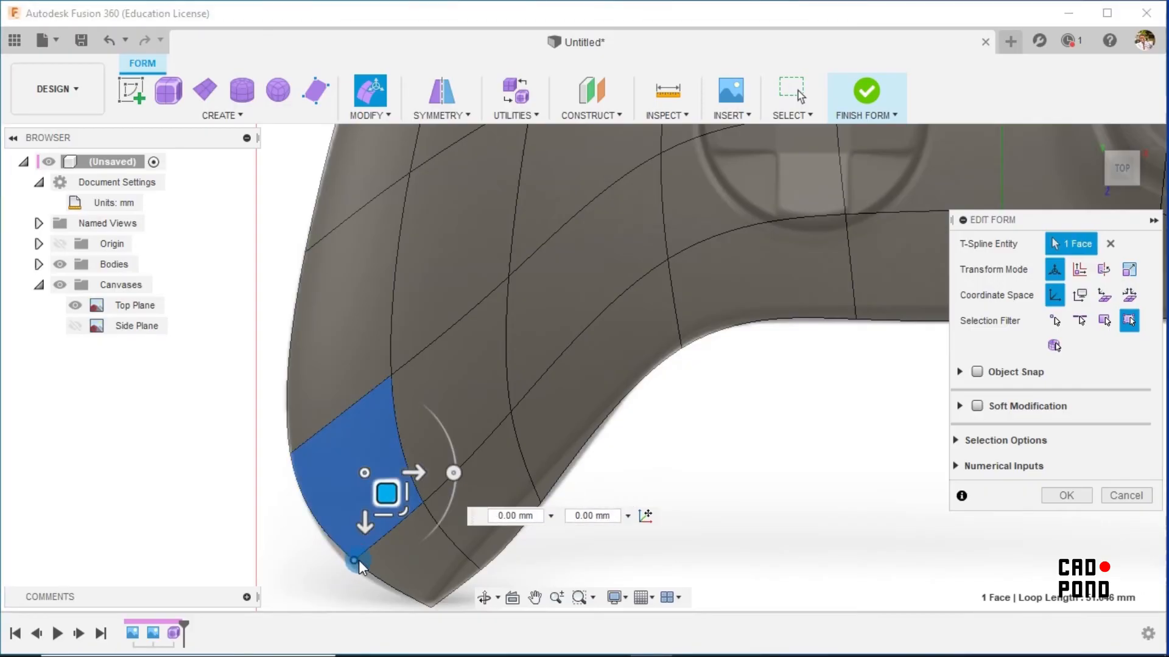
left_click(358, 556)
left_click_drag(375, 582, 369, 591)
scroll(670, 510, "down", 5)
Move the outer-edge vertex beside the left thumbstick about 0.8 mm inward and 0.2 mm up.
scroll(912, 326, "up", 3)
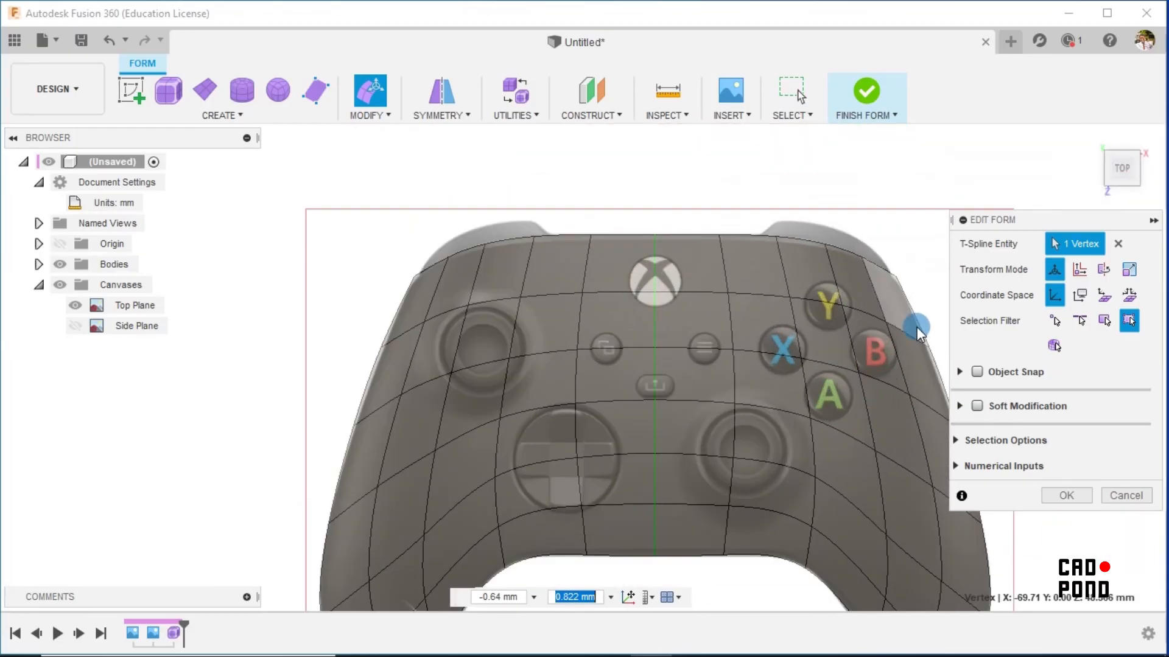
scroll(514, 356, "up", 3)
scroll(429, 317, "up", 2)
left_click(433, 319)
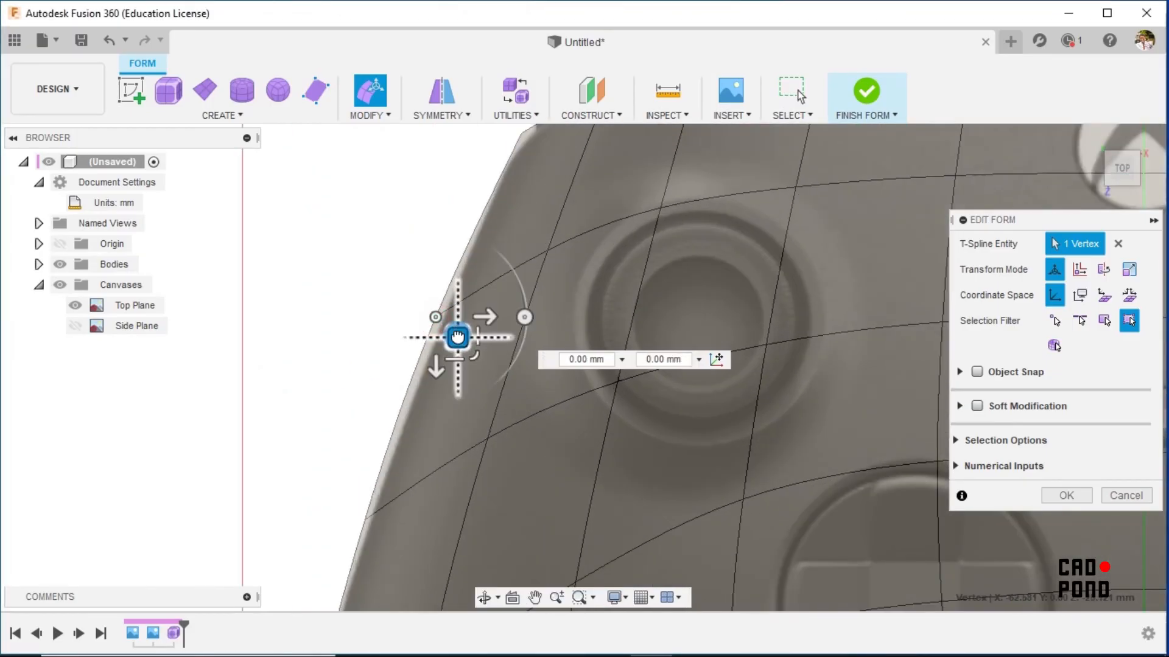
left_click_drag(457, 338, 467, 334)
Adjust the vertex at the body's upper outer corner to the canvas outline and clear the selection.
scroll(557, 336, "down", 3)
scroll(607, 160, "down", 3)
scroll(497, 292, "up", 4)
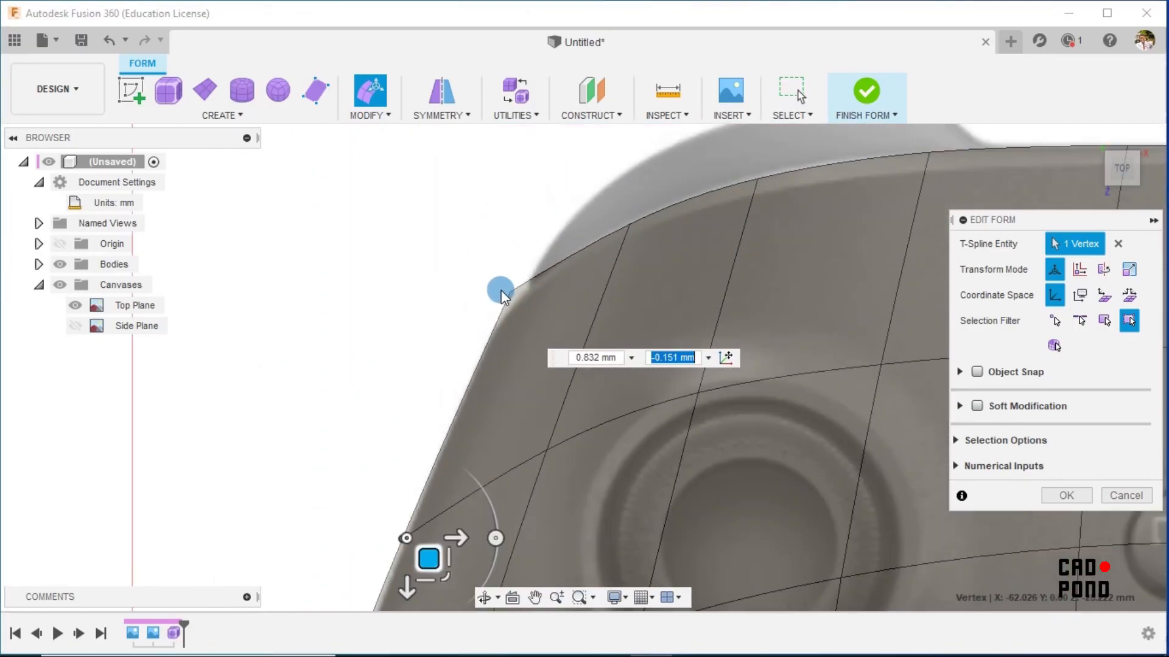
left_click(510, 292)
scroll(526, 328, "down", 6)
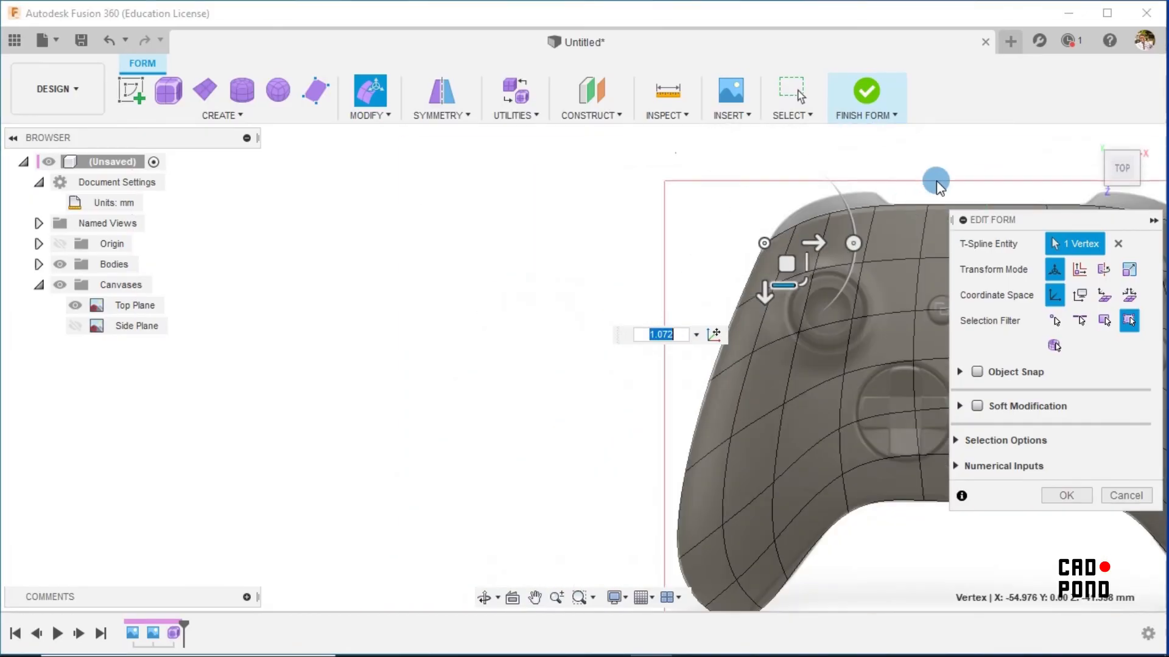
middle_click_drag(589, 350, 211, 416)
left_click(288, 331)
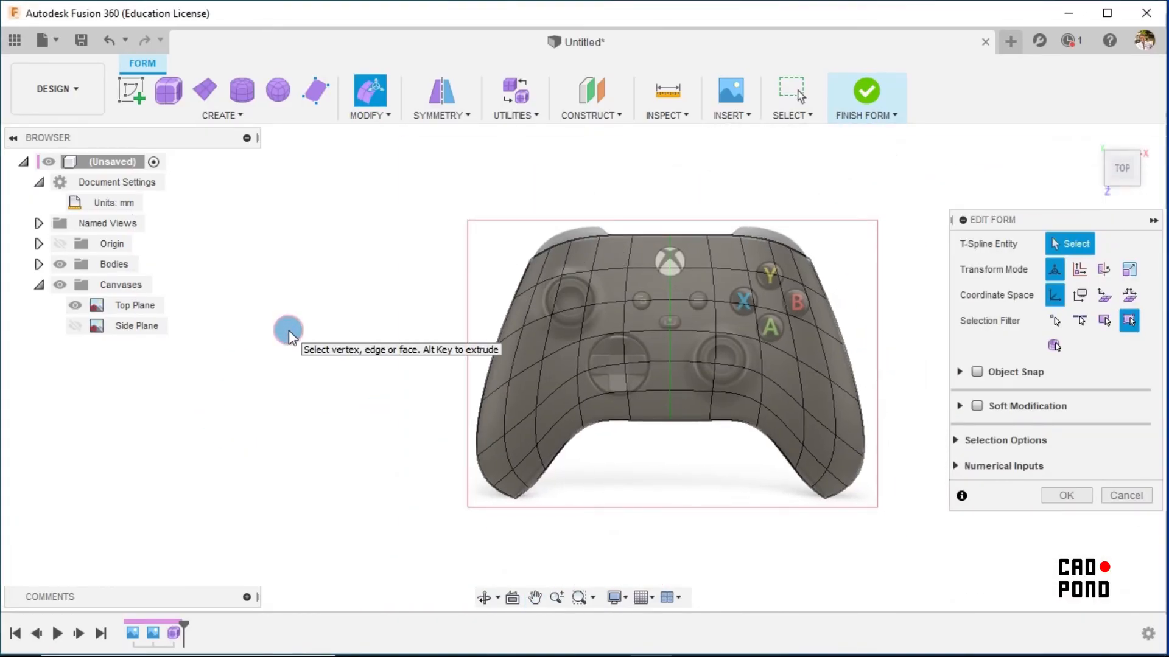
In box display, move the centreline vertex between the D-pad and right thumbstick about 1.6 mm down, and return to smooth display.
key("alt+1")
scroll(626, 443, "up", 4)
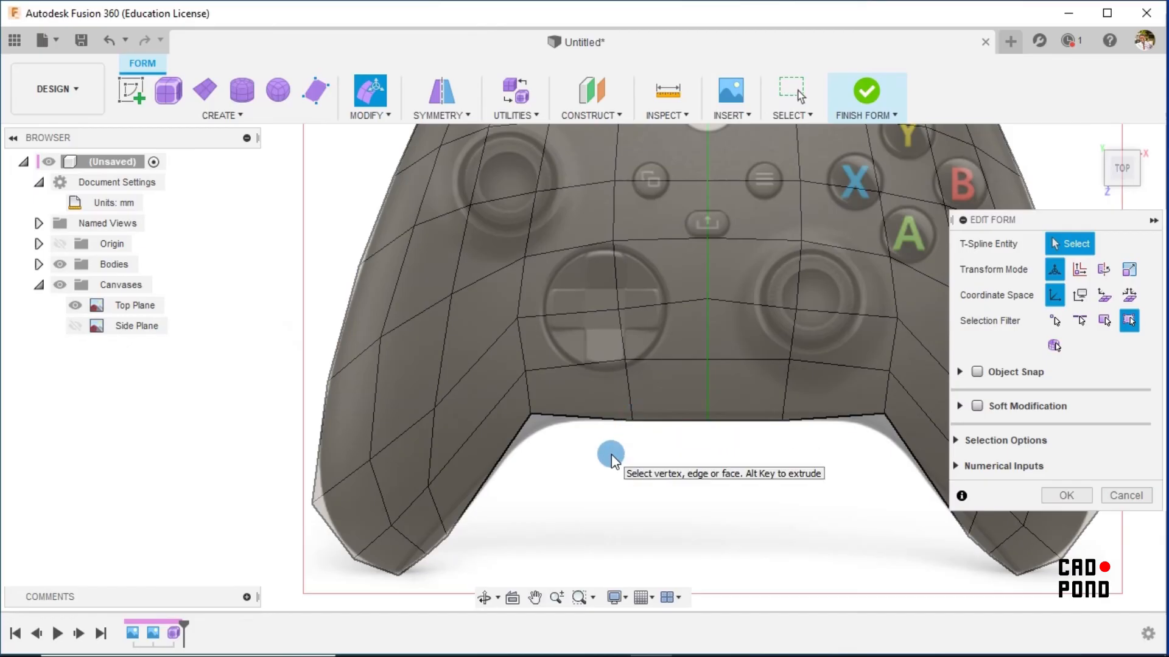
scroll(611, 456, "down", 2)
scroll(685, 386, "up", 2)
left_click(677, 349)
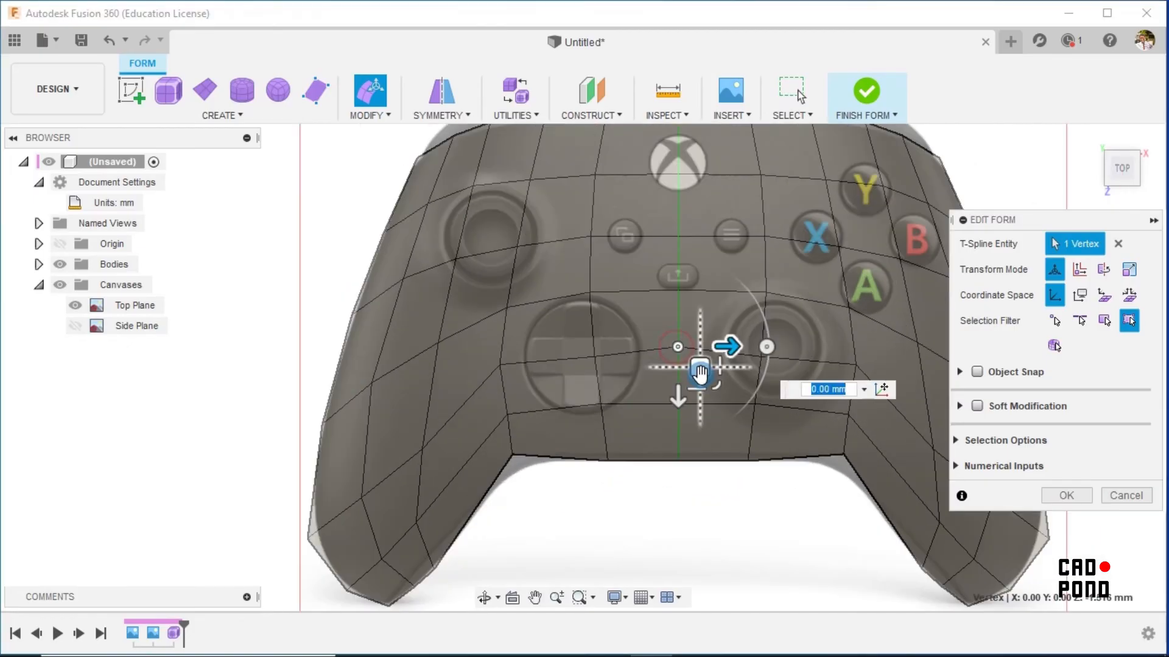
left_click_drag(702, 374, 703, 381)
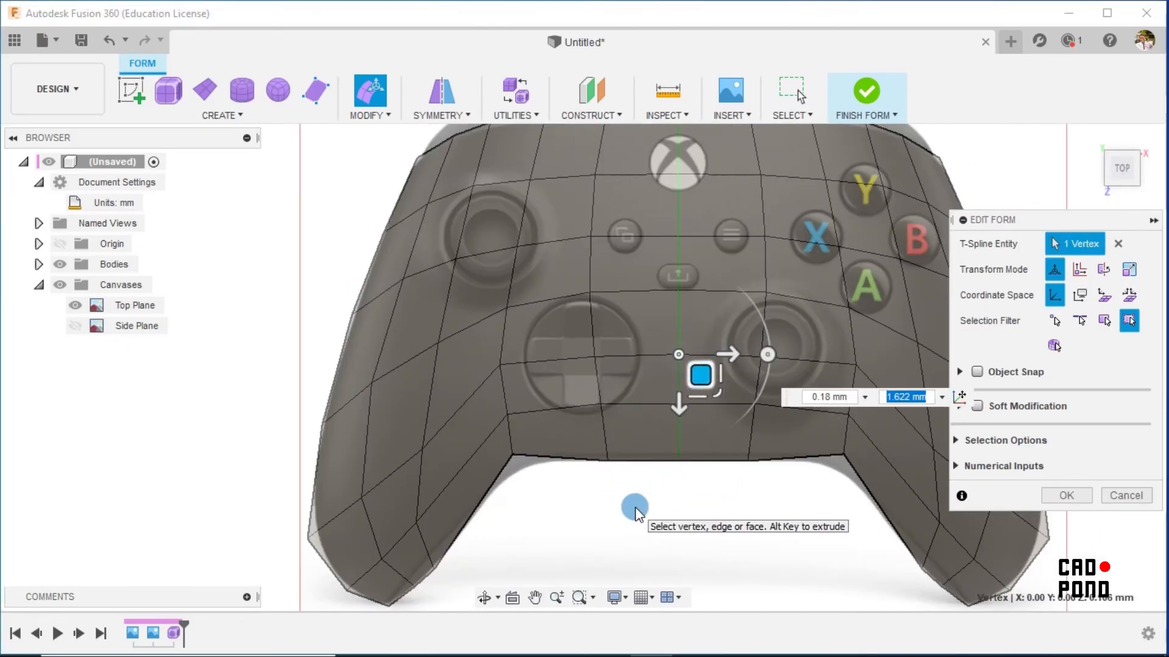
key("ctrl+z")
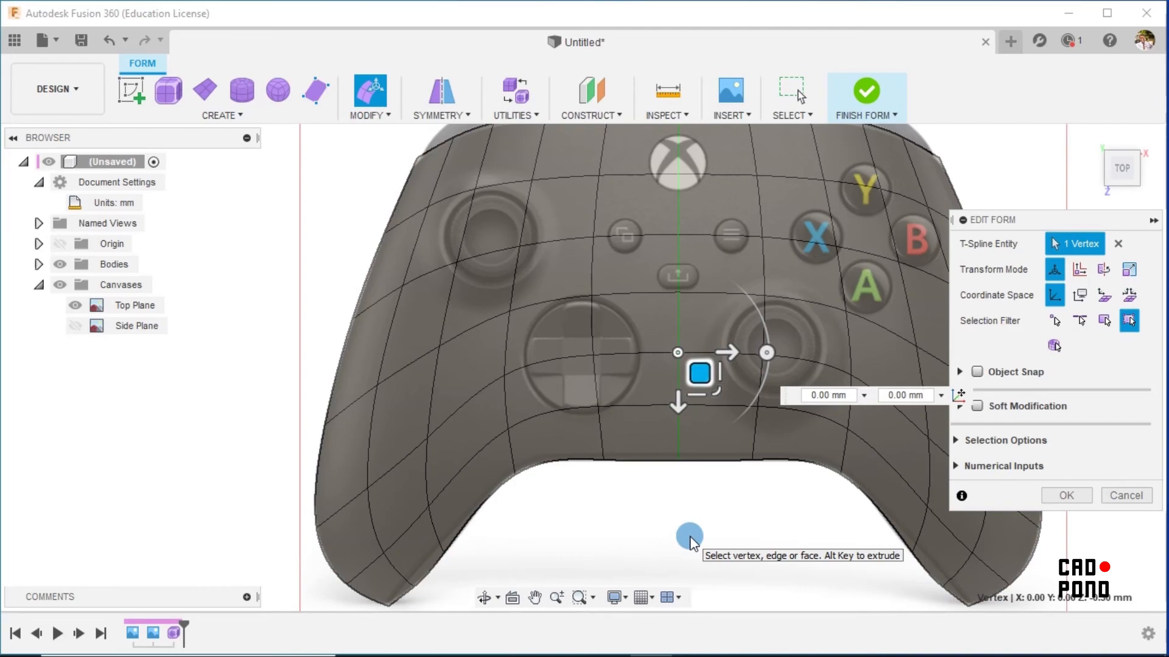
scroll(618, 473, "down", 1)
scroll(619, 473, "down", 1)
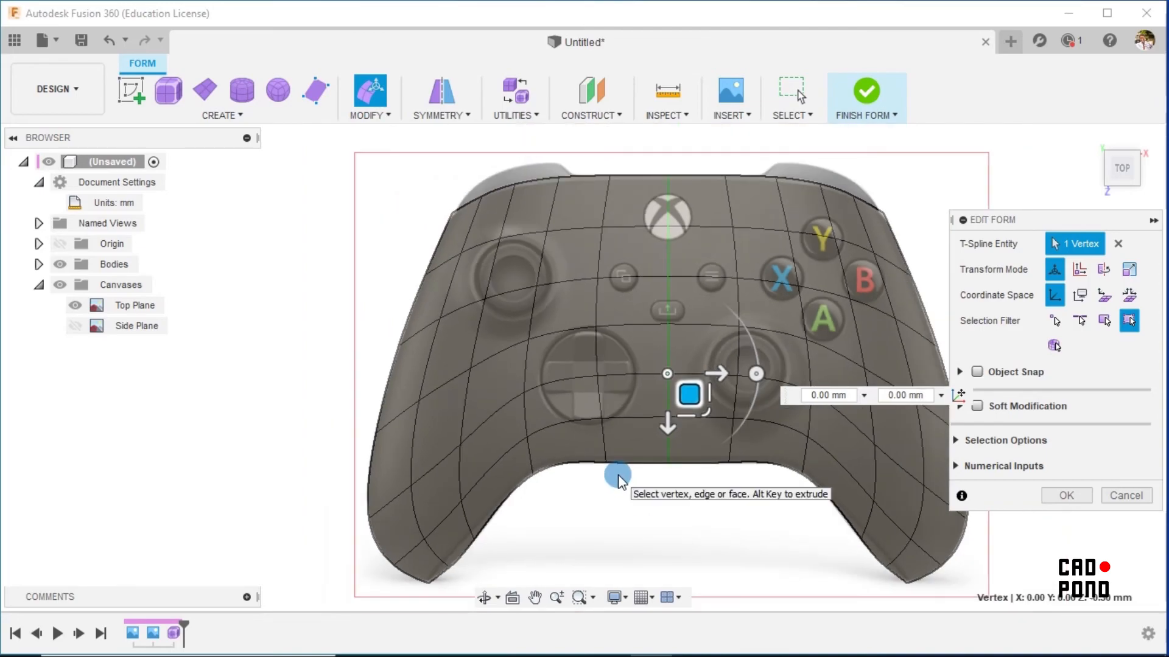
middle_click_drag(665, 513, 580, 508)
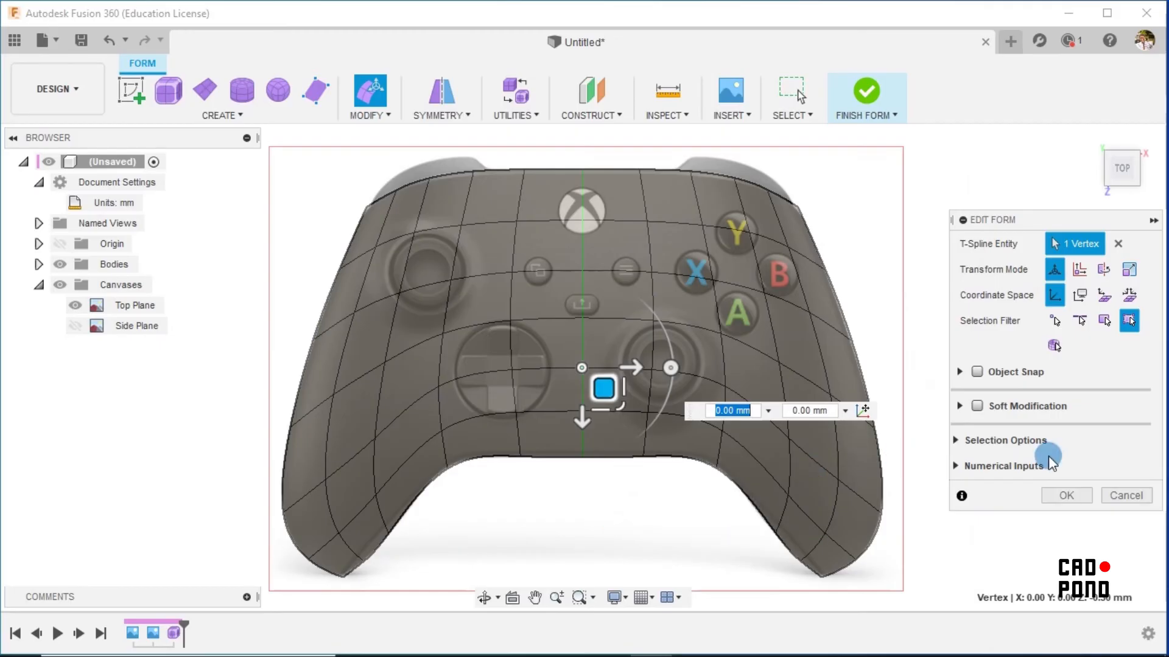
Accept the vertex edits and close the Edit Form command.
left_click(1067, 496)
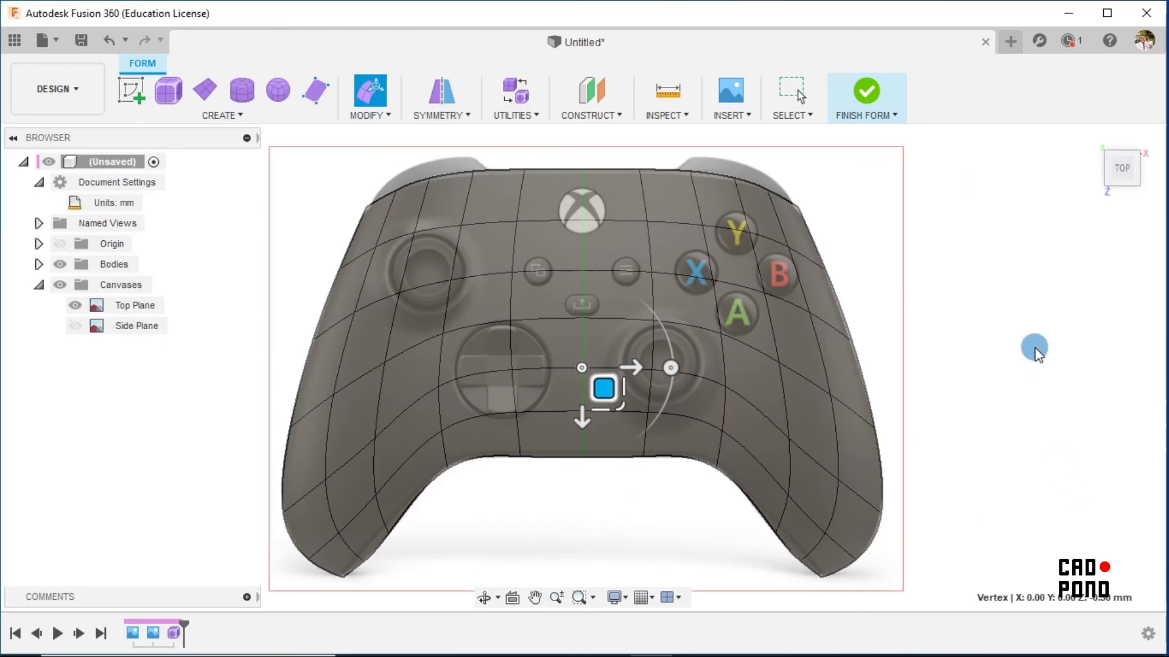
key("Escape")
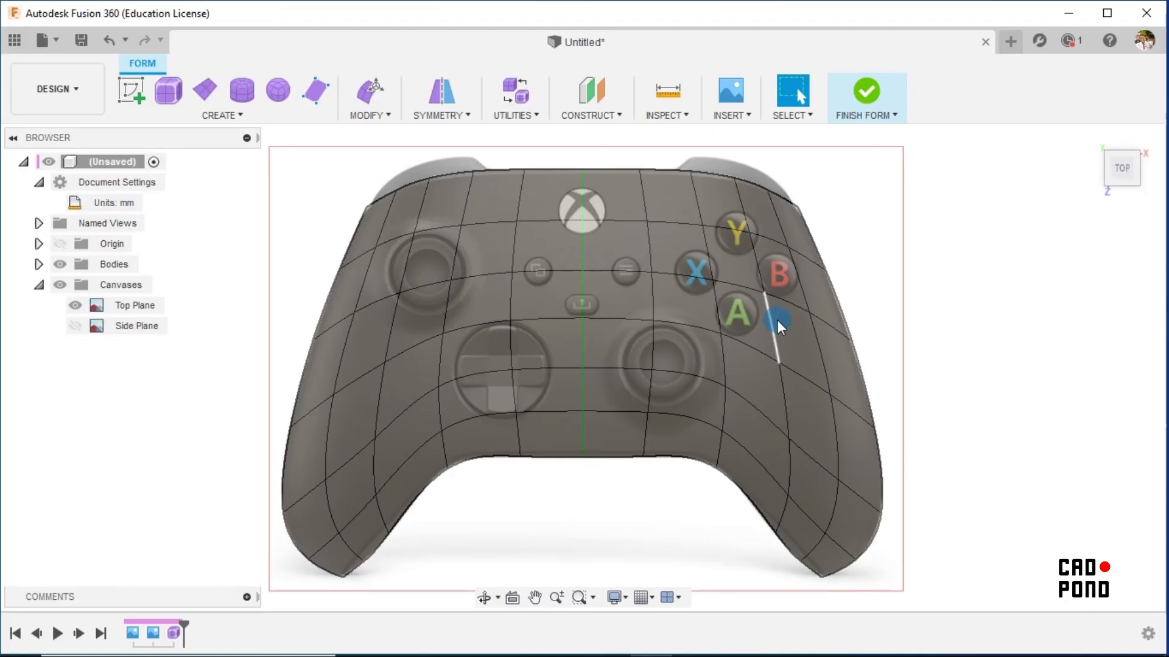
middle_click_drag(1016, 416, 944, 339, "shift")
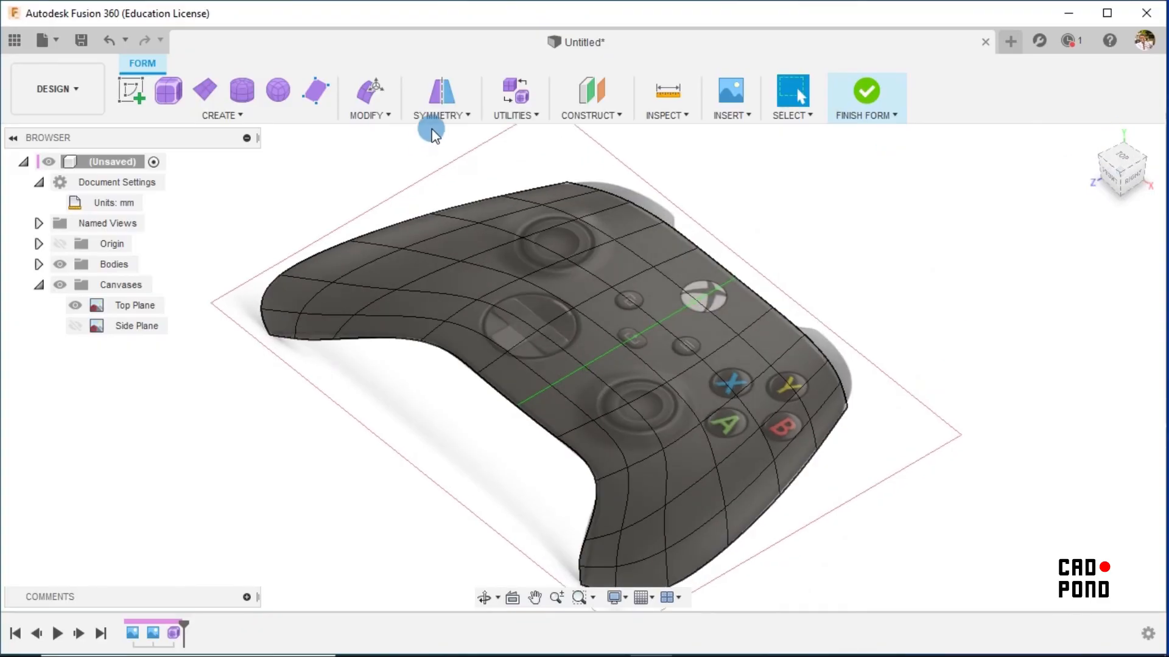
Start a Thicken of the controller's T-Spline surface body with the Soft type and Normal direction.
left_click(371, 114)
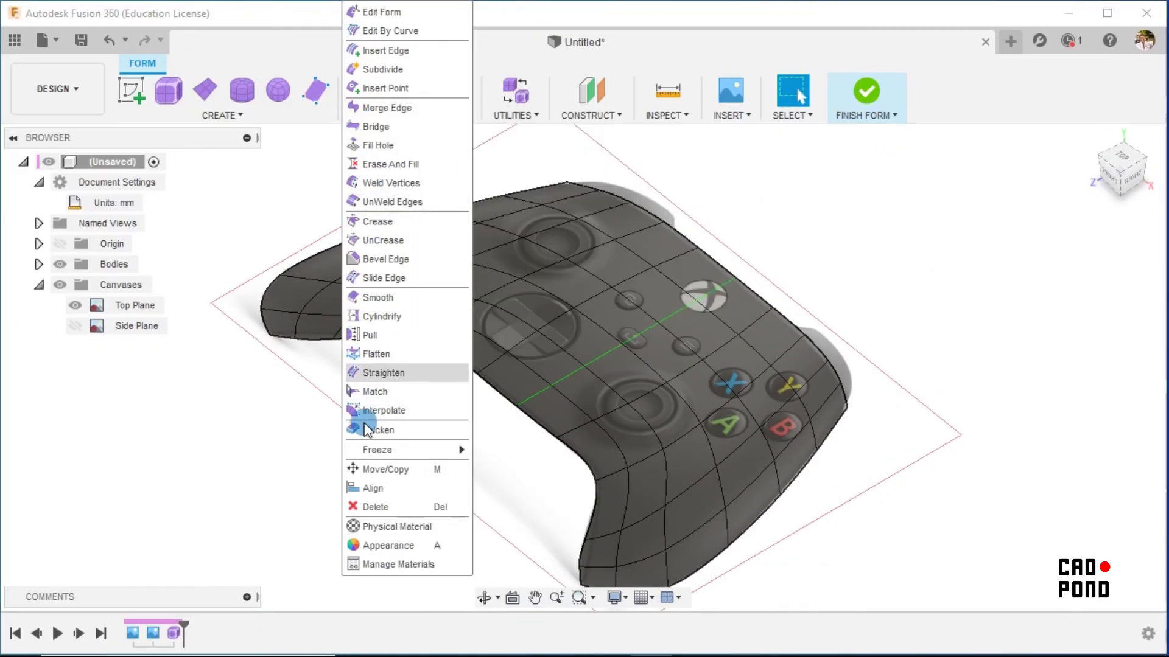
left_click(363, 429)
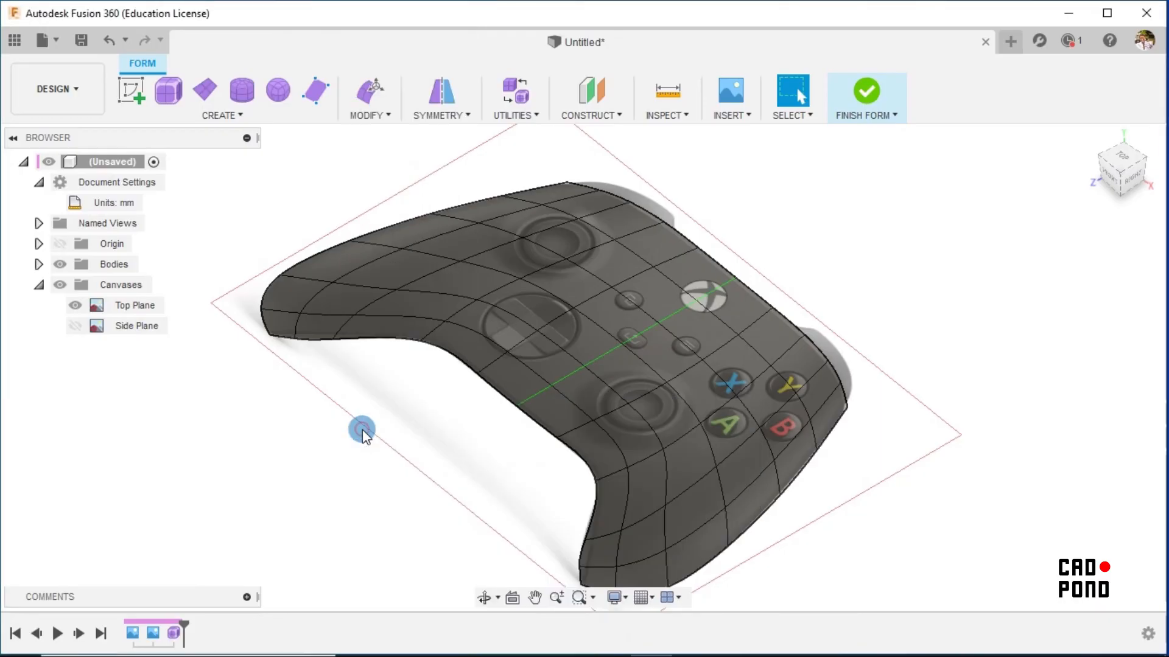
left_click(891, 310)
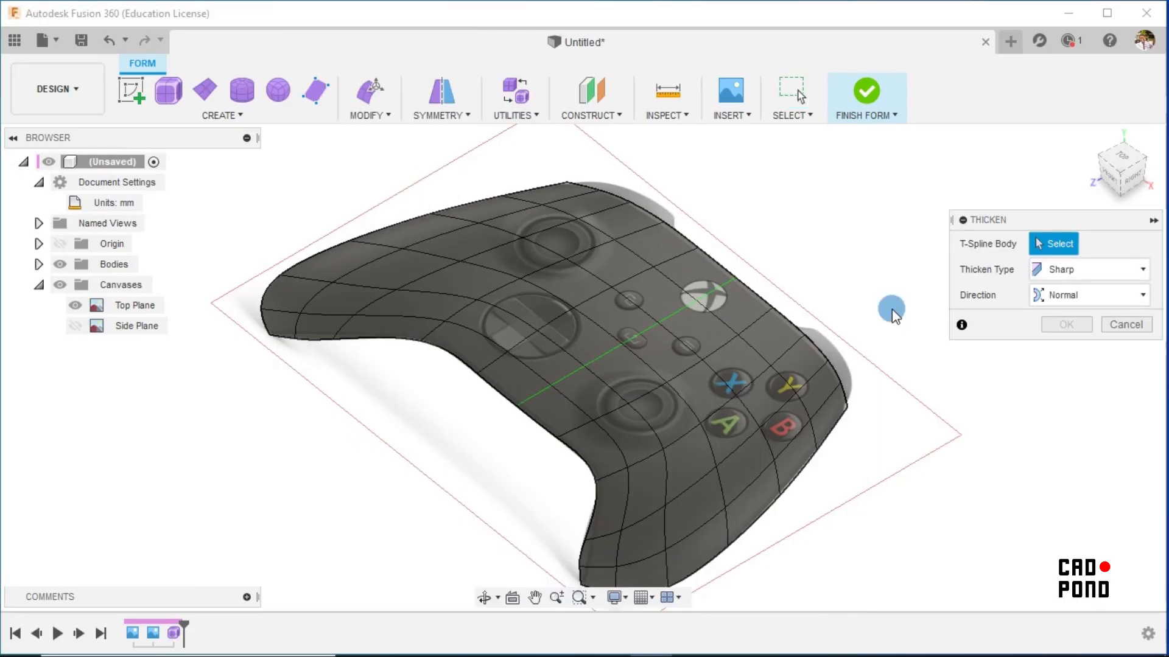
left_click(1036, 249)
left_click(729, 327)
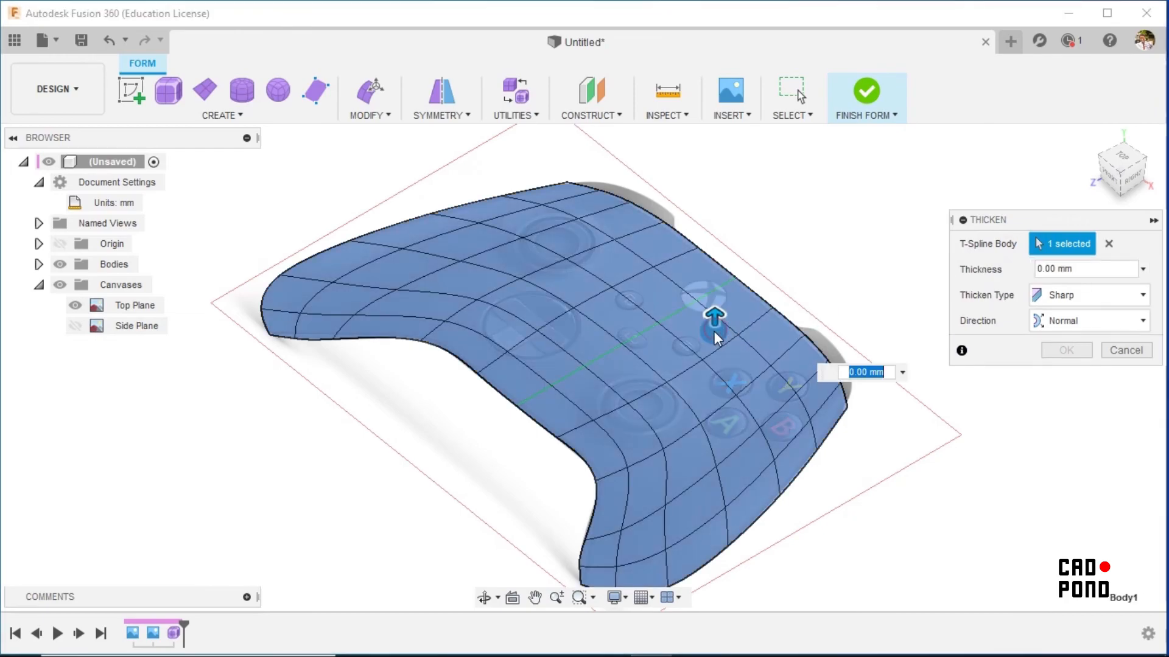
middle_click_drag(971, 487, 943, 464, "shift")
left_click(1071, 294)
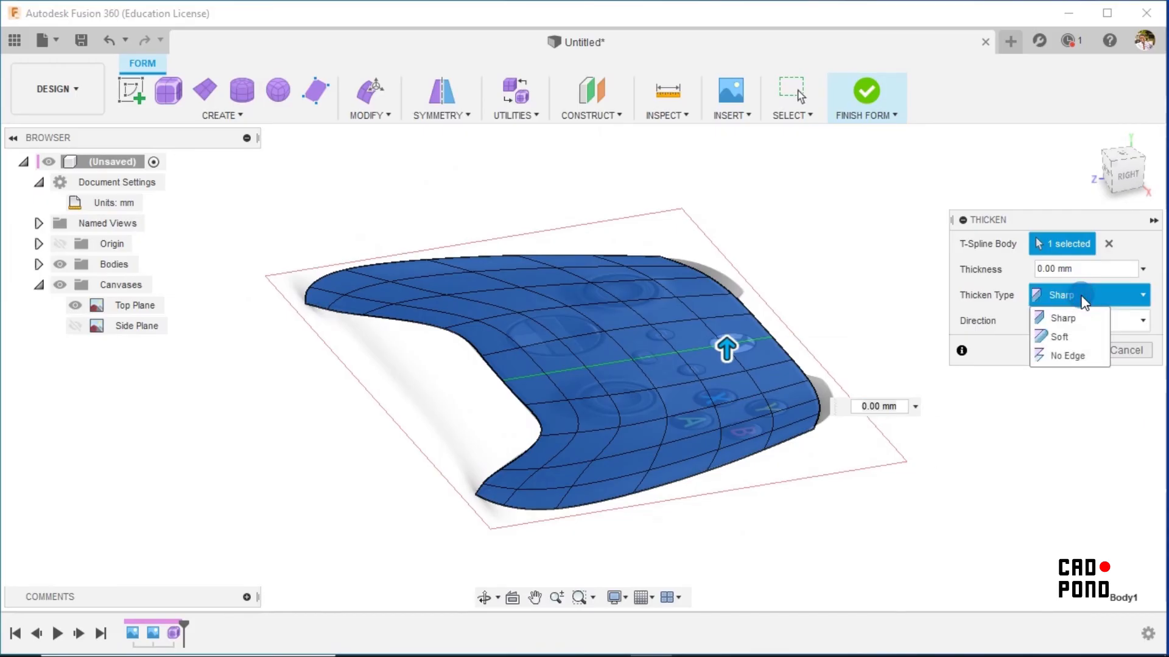
left_click(1062, 339)
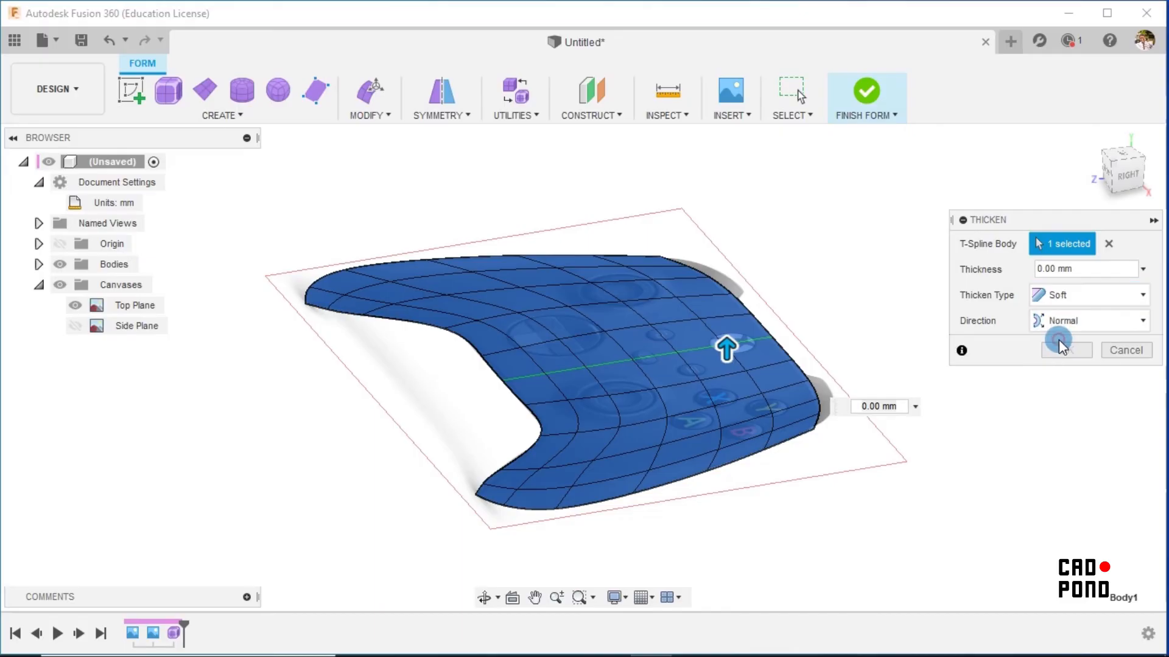
left_click(1063, 321)
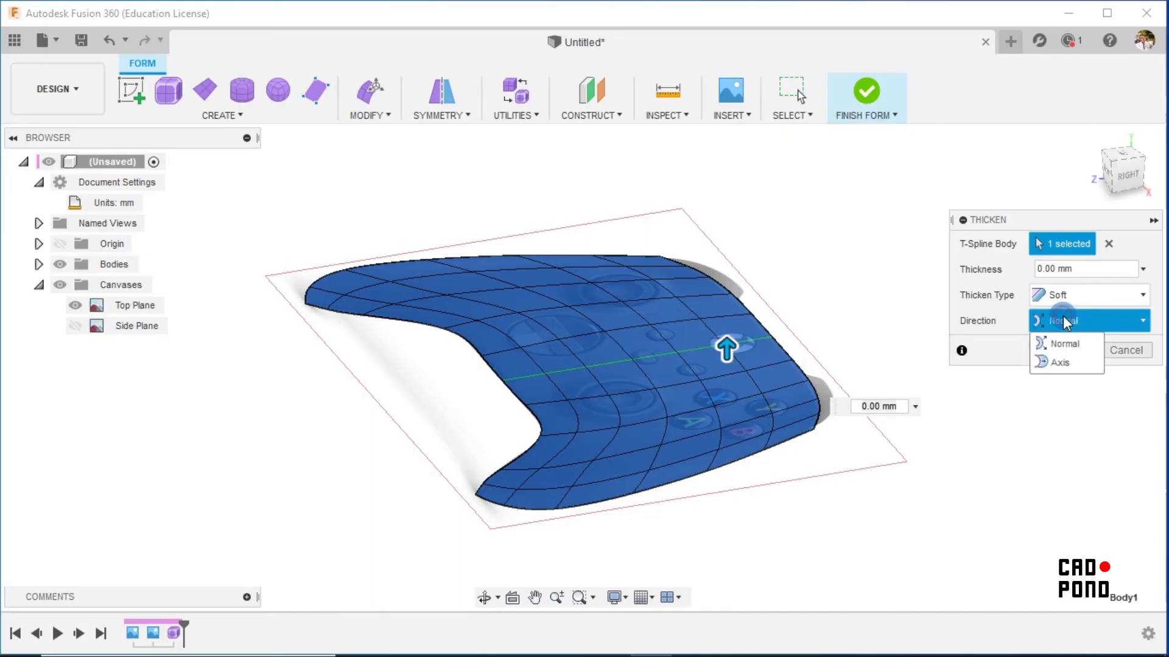
left_click(1067, 343)
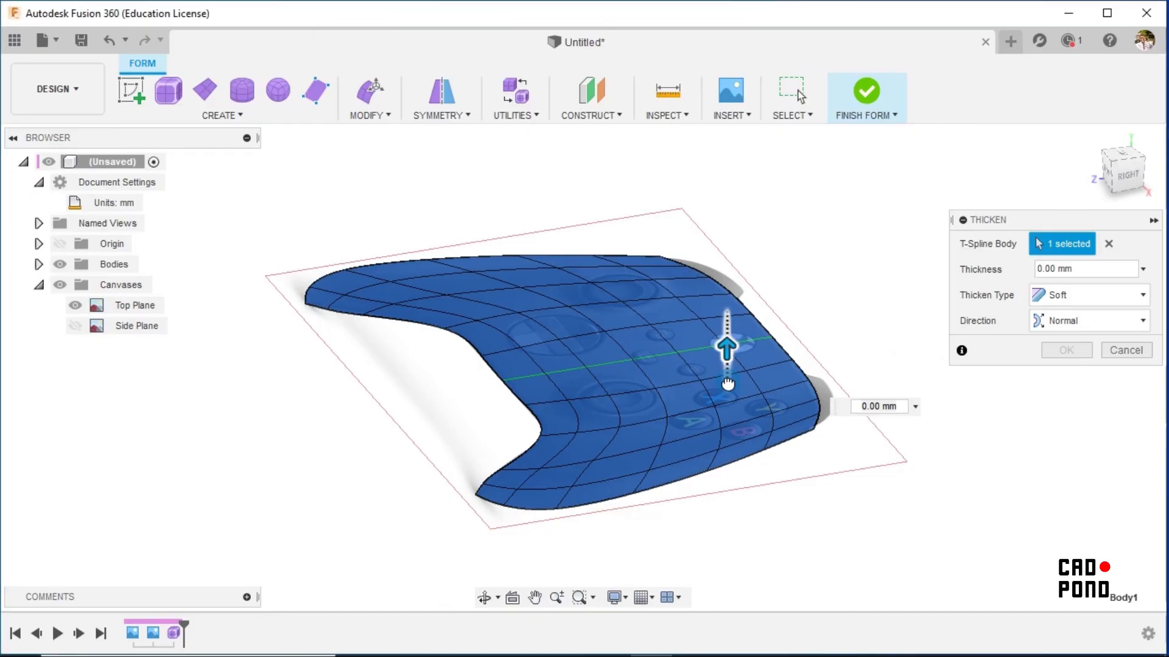
Set the thickness to -35 mm so the controller body extends downward.
left_click_drag(724, 339, 728, 486)
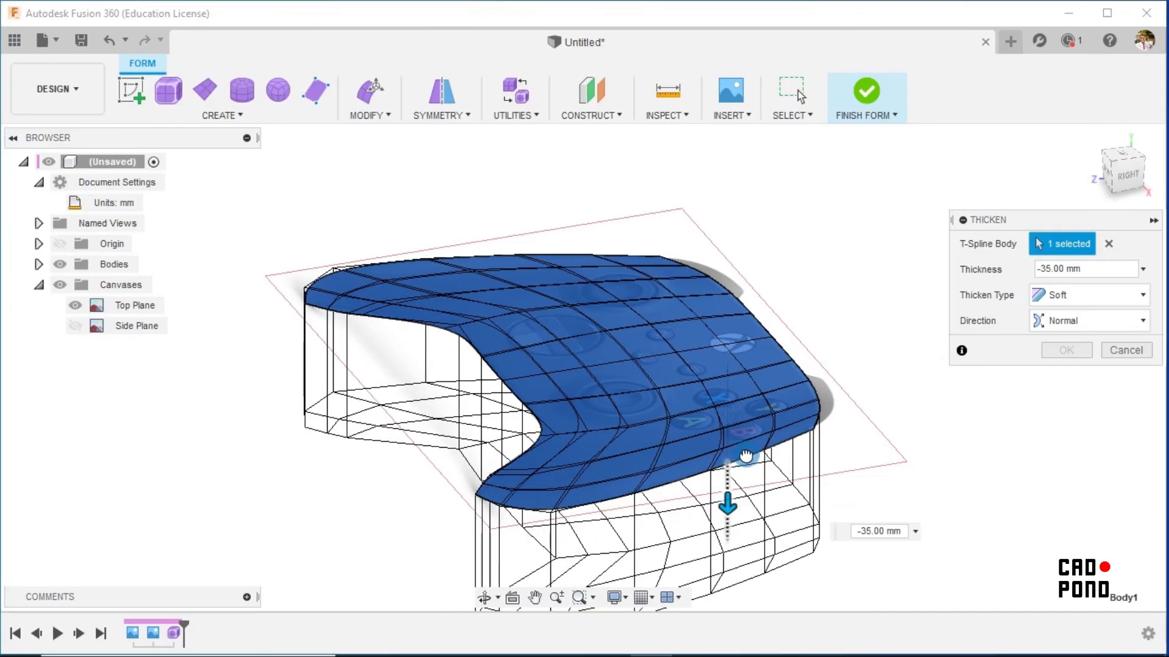
middle_click_drag(926, 409, 944, 430, "shift")
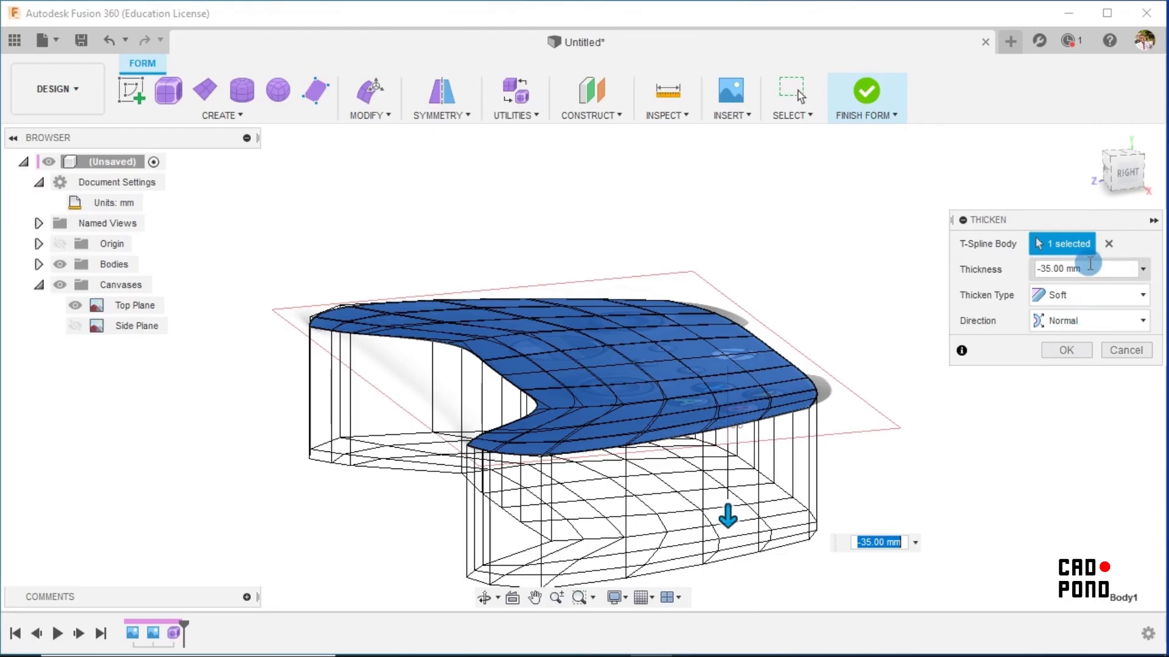
left_click(1044, 270)
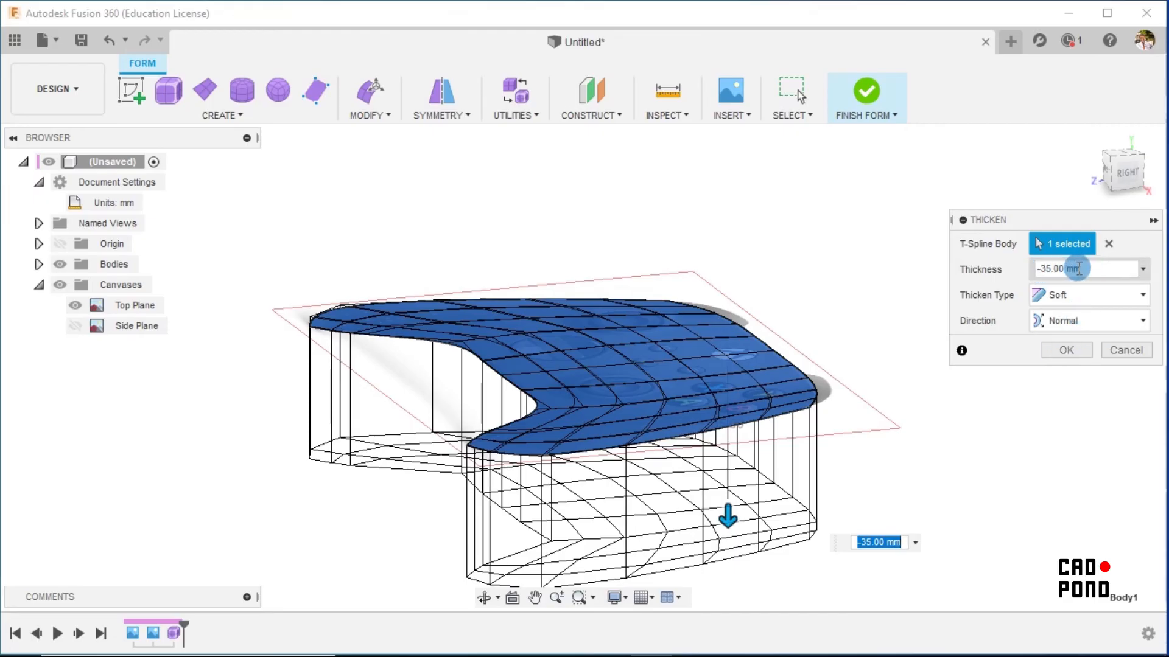
Check the controller's overall depth in the Xbox One Controller dimension drawing in Chrome, and return to Fusion 360.
mouse_move(430, 651)
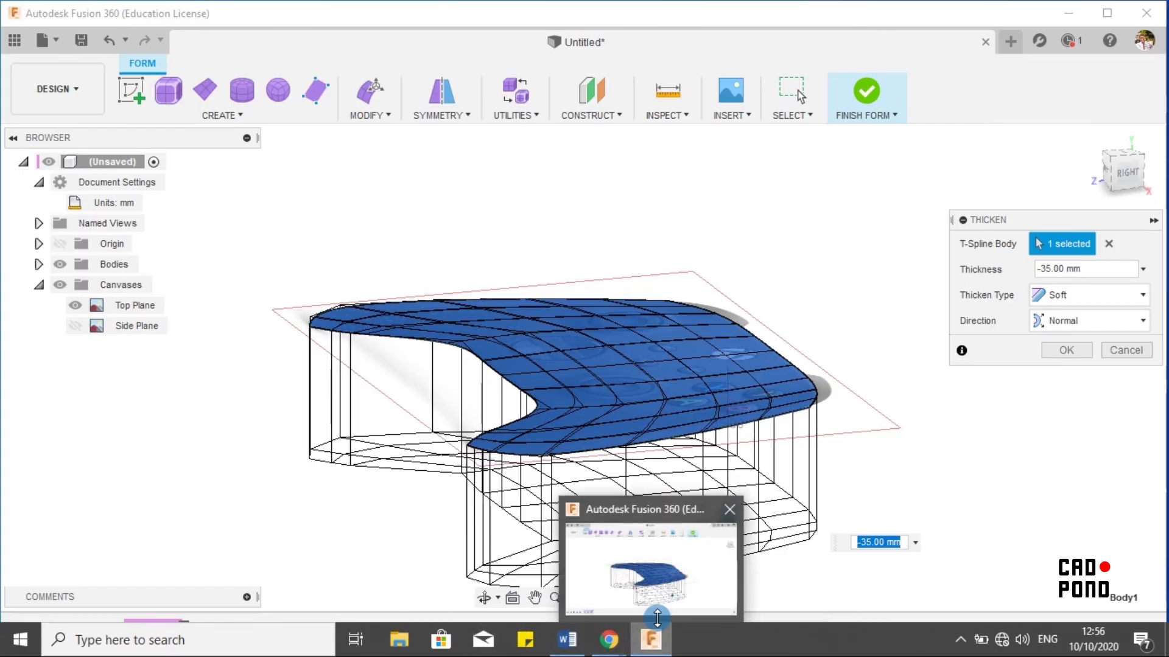
mouse_move(622, 647)
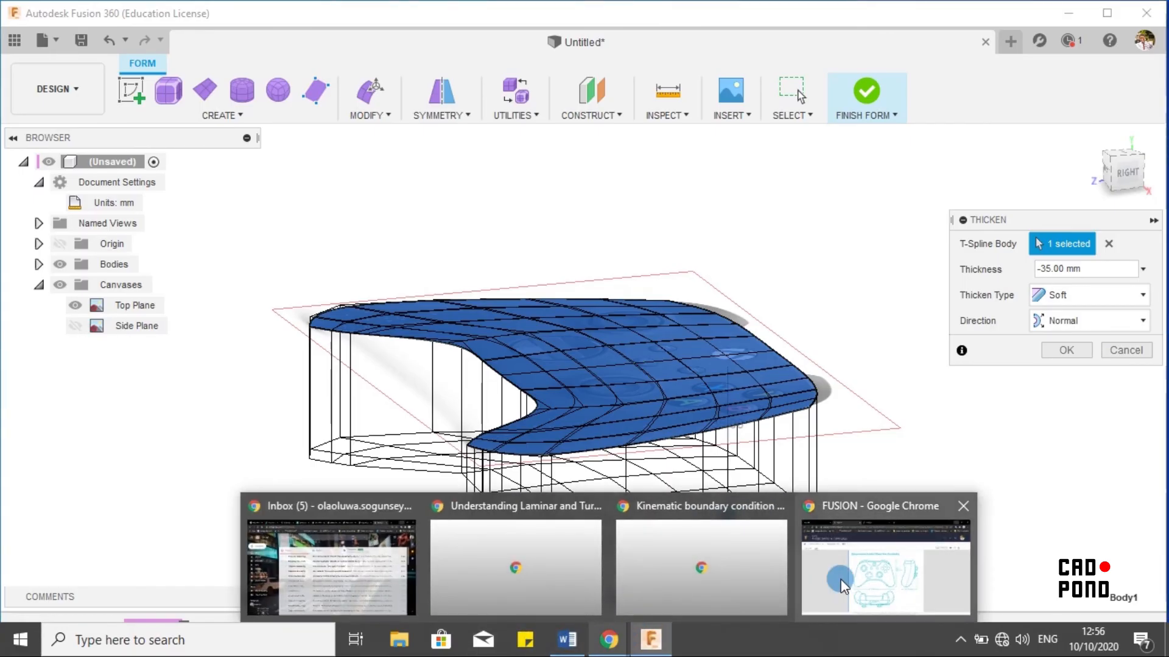
left_click(840, 578)
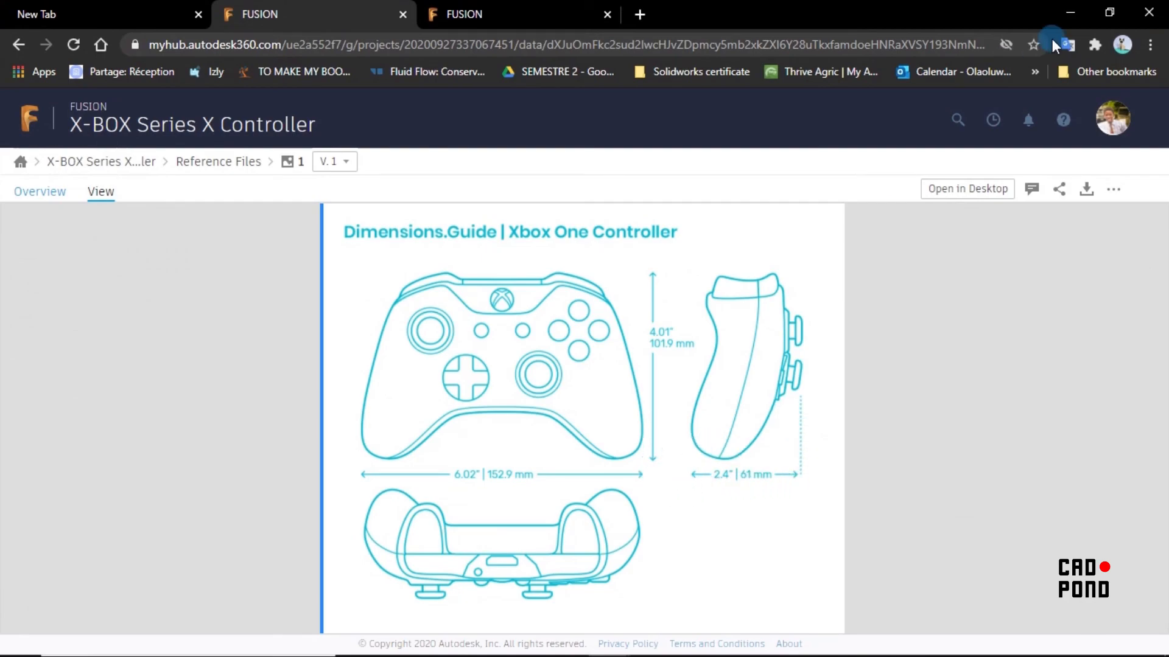
left_click(1072, 12)
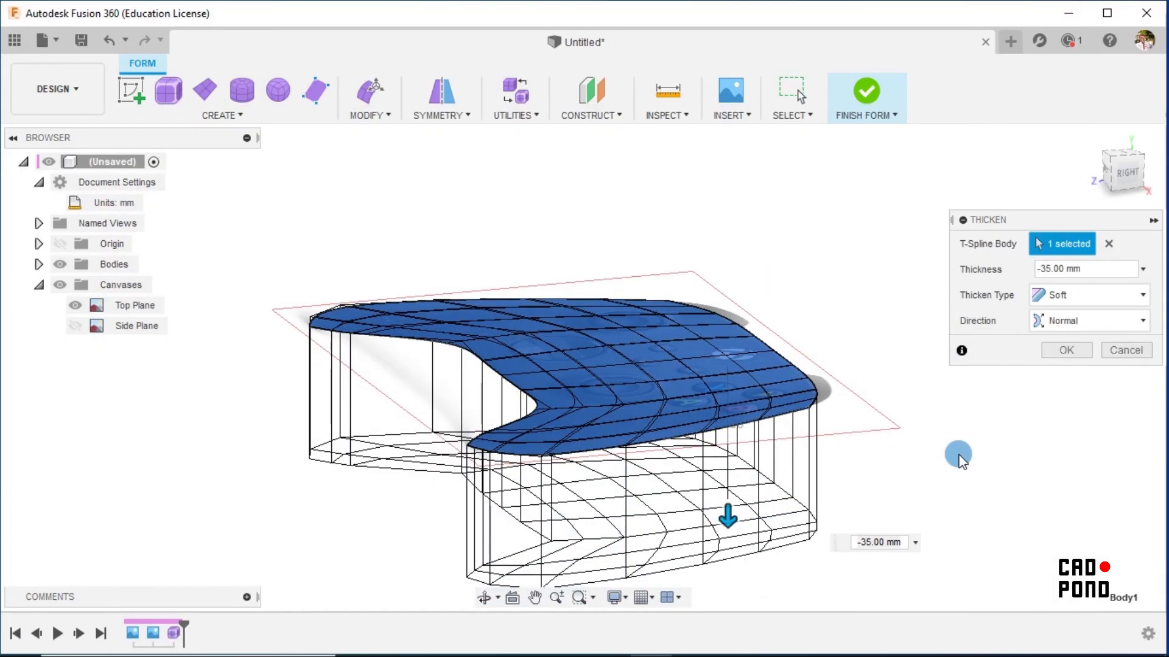
Show the Side Plane canvas, compare the thickness with it from the right side, and accept the Thicken.
left_click(75, 325)
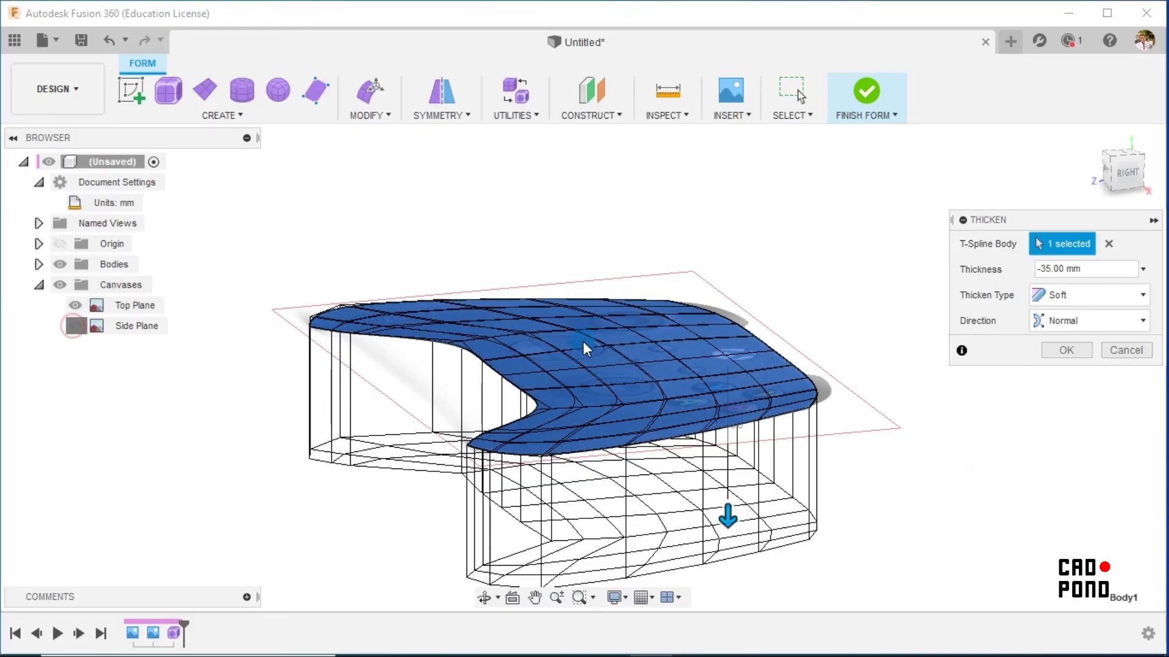
middle_click_drag(942, 410, 952, 434, "shift")
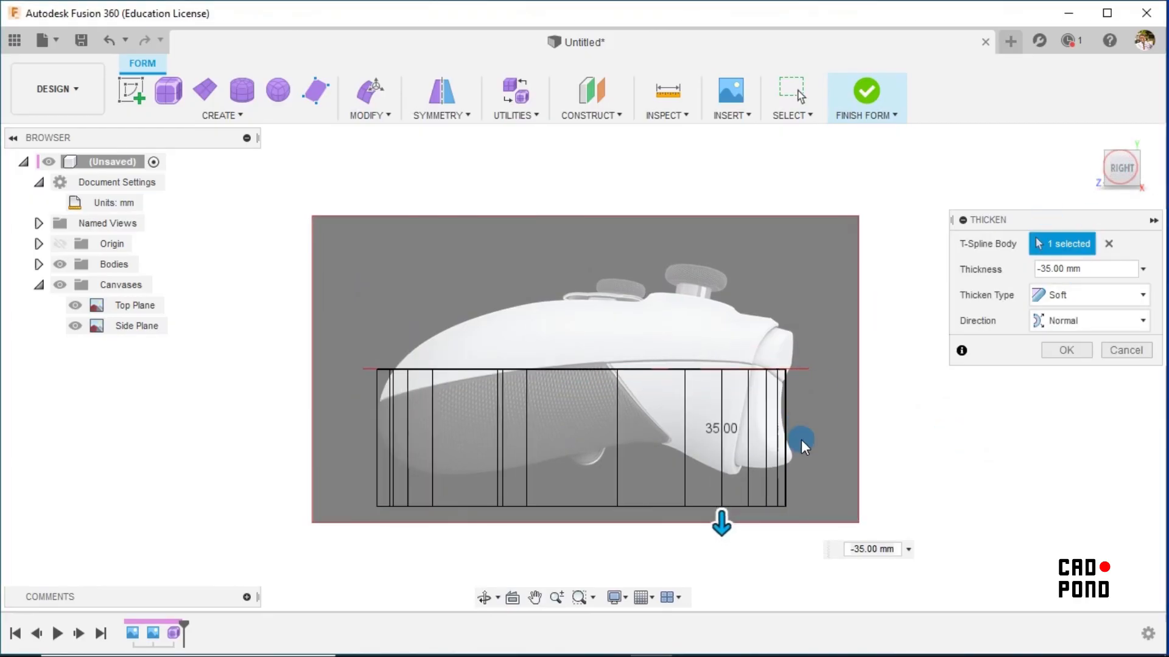
left_click(1065, 351)
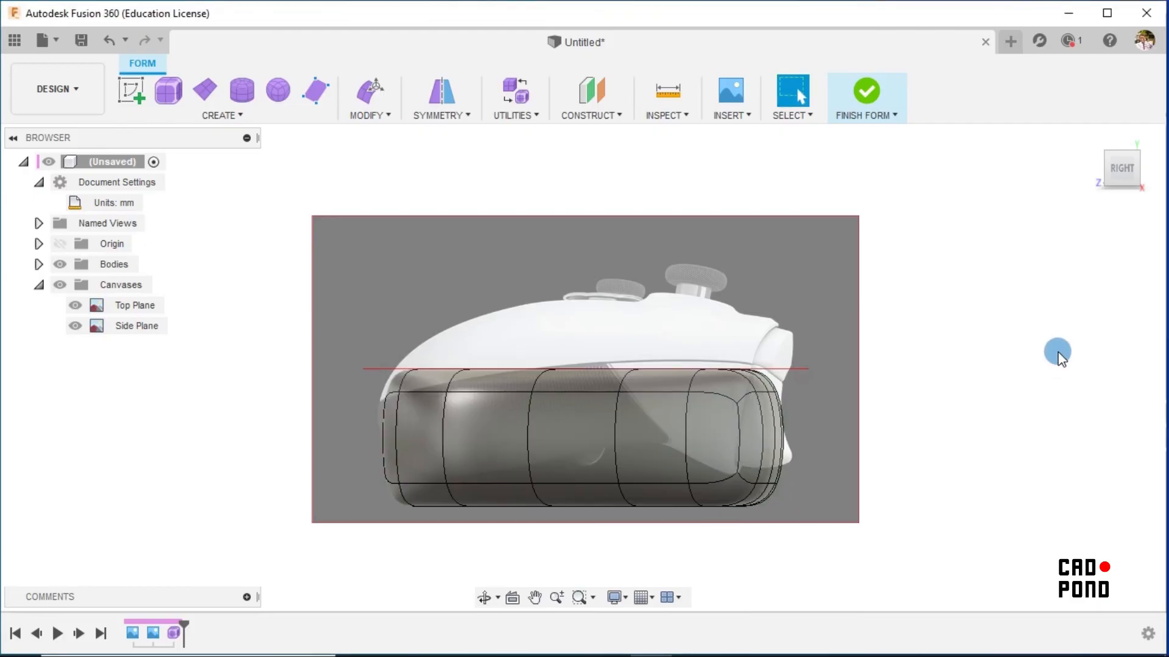
Select the whole thickened body and move it up 15 mm with Edit Form.
left_click_drag(238, 336, 878, 540)
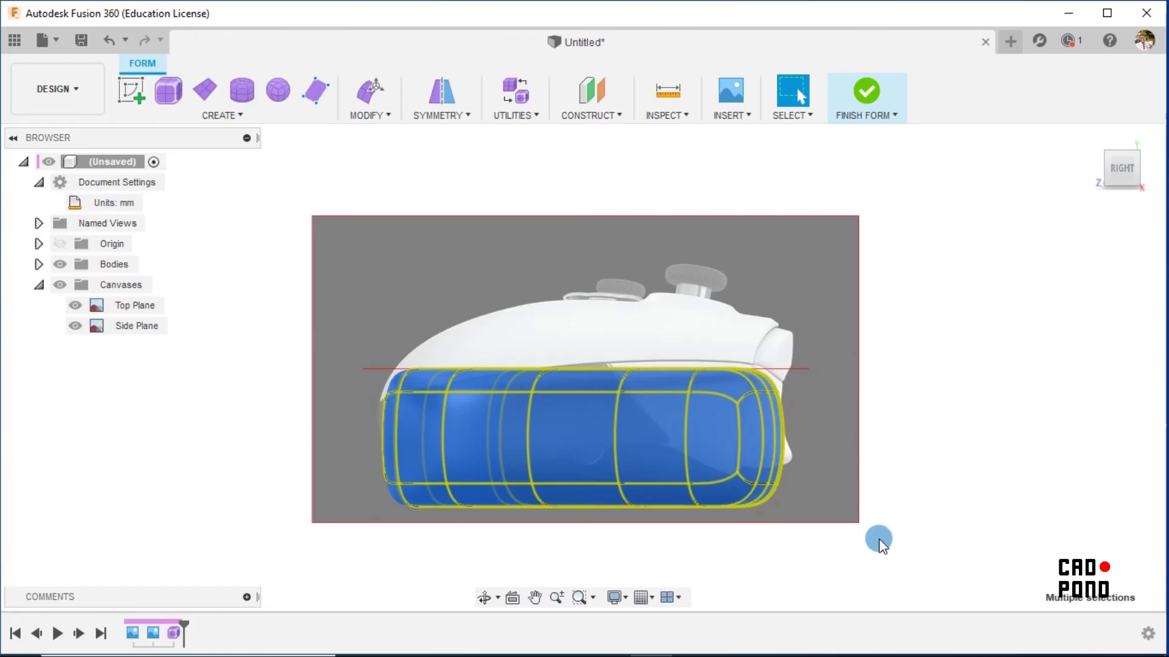
left_click(368, 91)
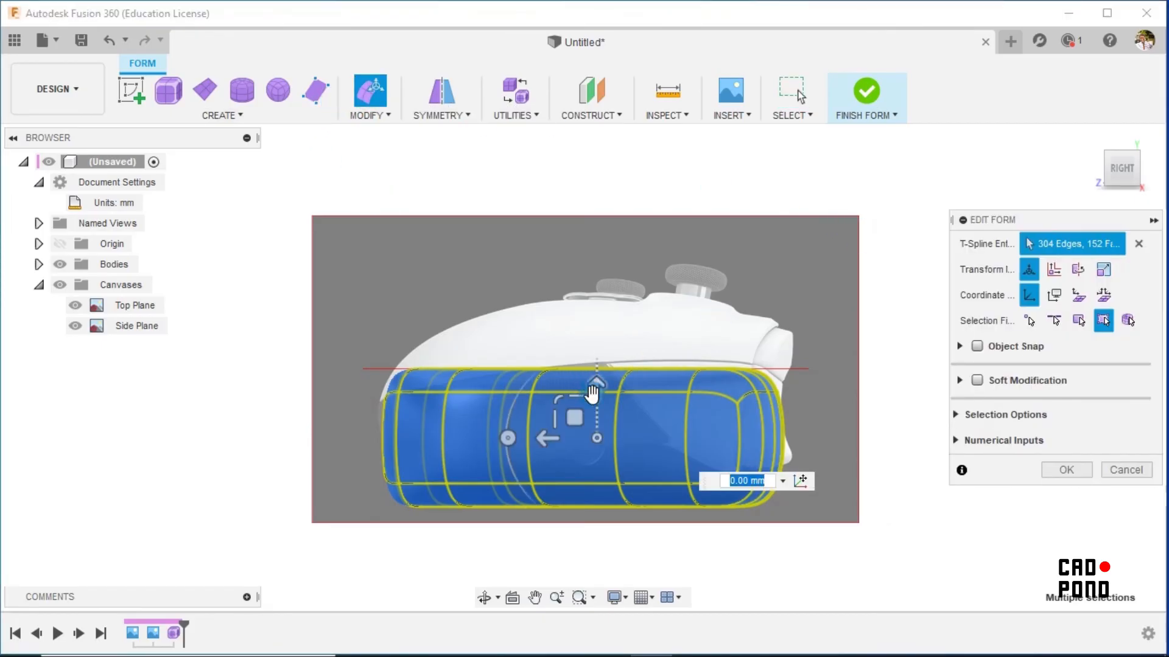
left_click_drag(594, 388, 579, 249)
left_click_drag(576, 300, 576, 326)
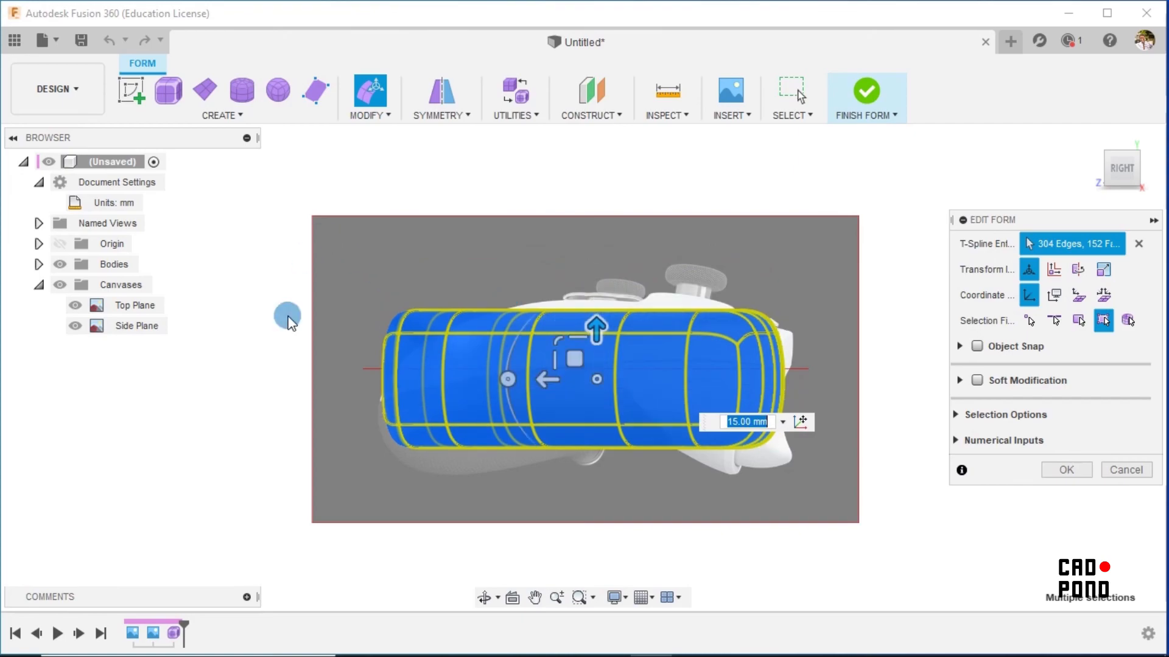
left_click(248, 397)
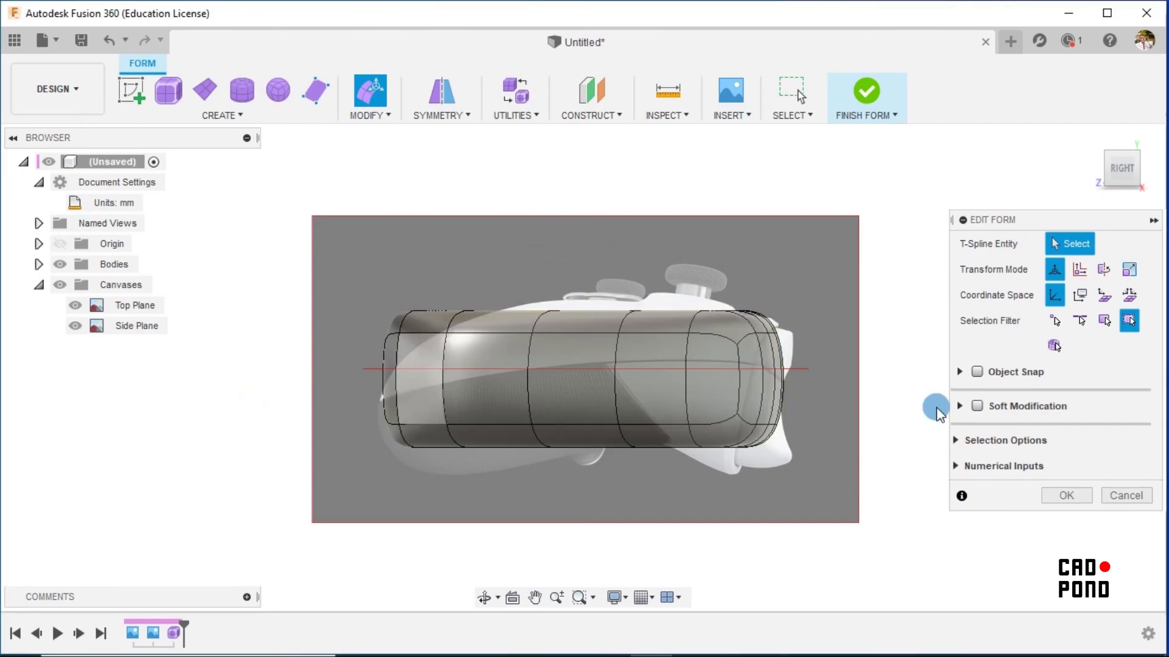
left_click(1065, 498)
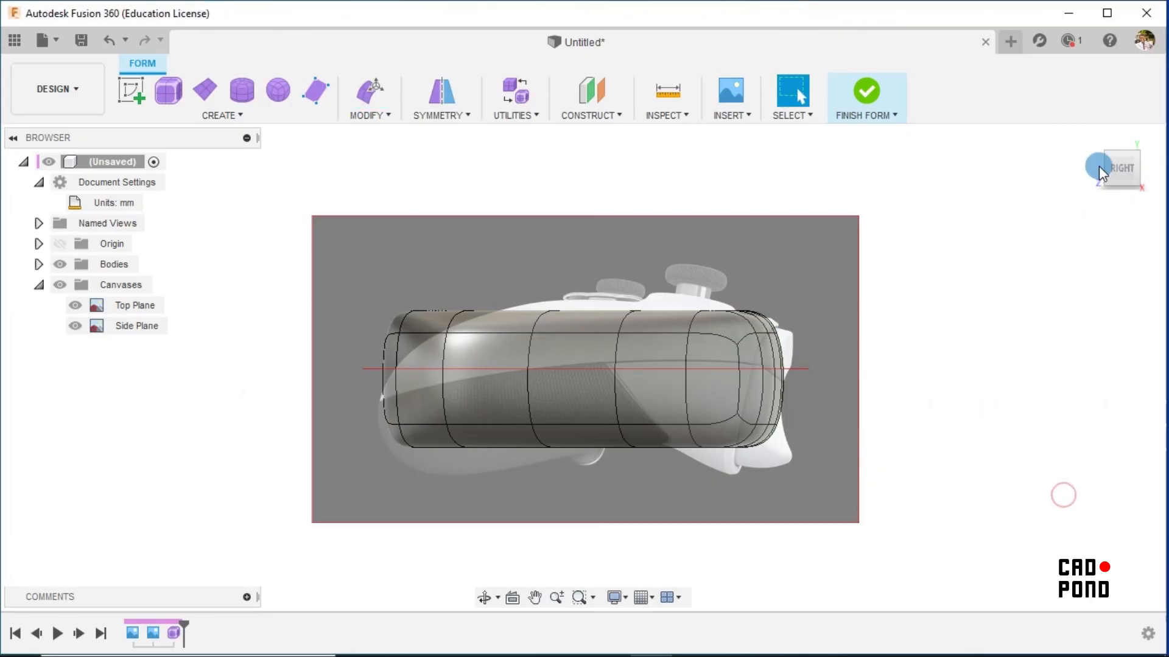
Hide the Side Plane canvas and check the thickened body's outline against the Top Plane canvas from above.
left_click(1090, 142)
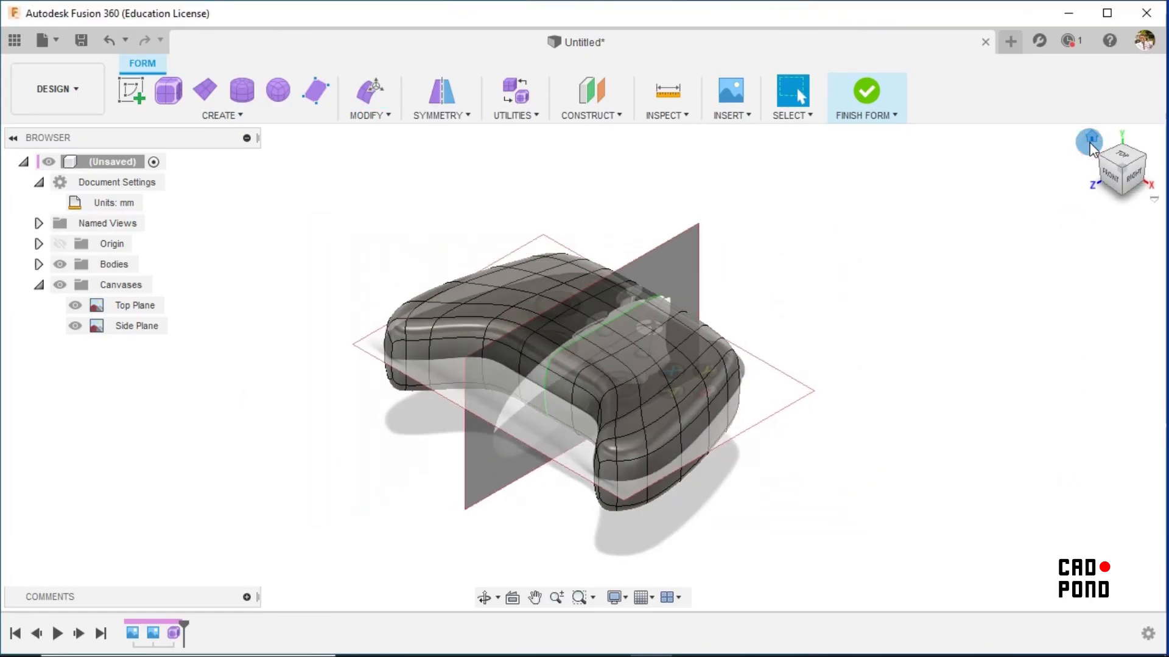
left_click(75, 325)
left_click(1121, 157)
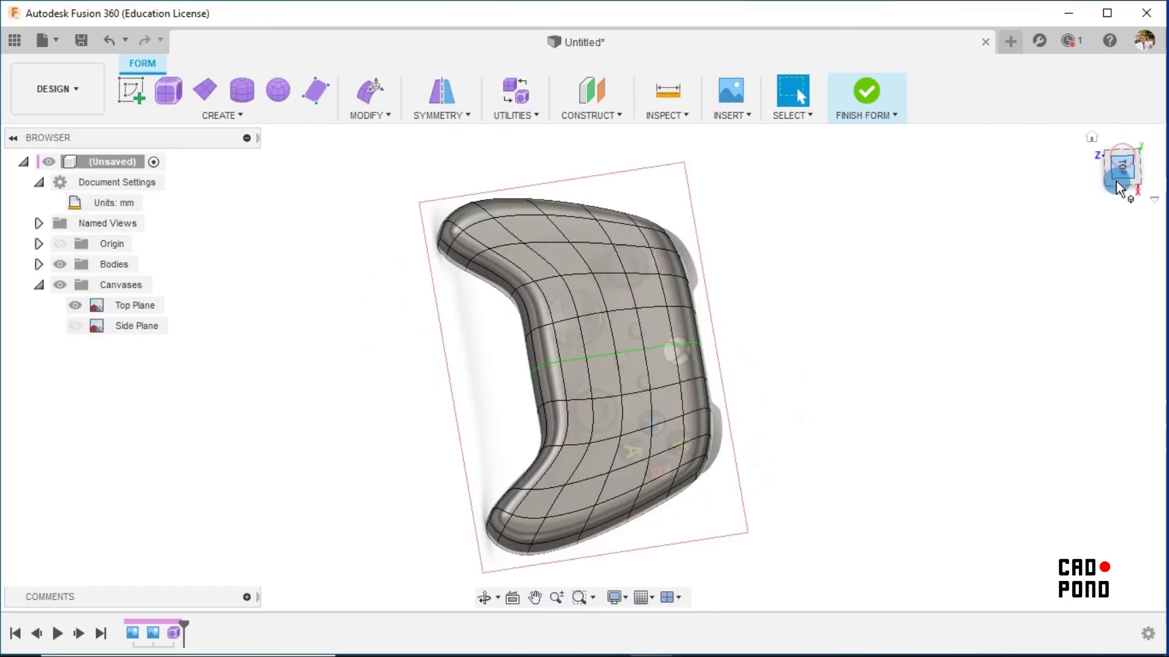
left_click(1140, 130)
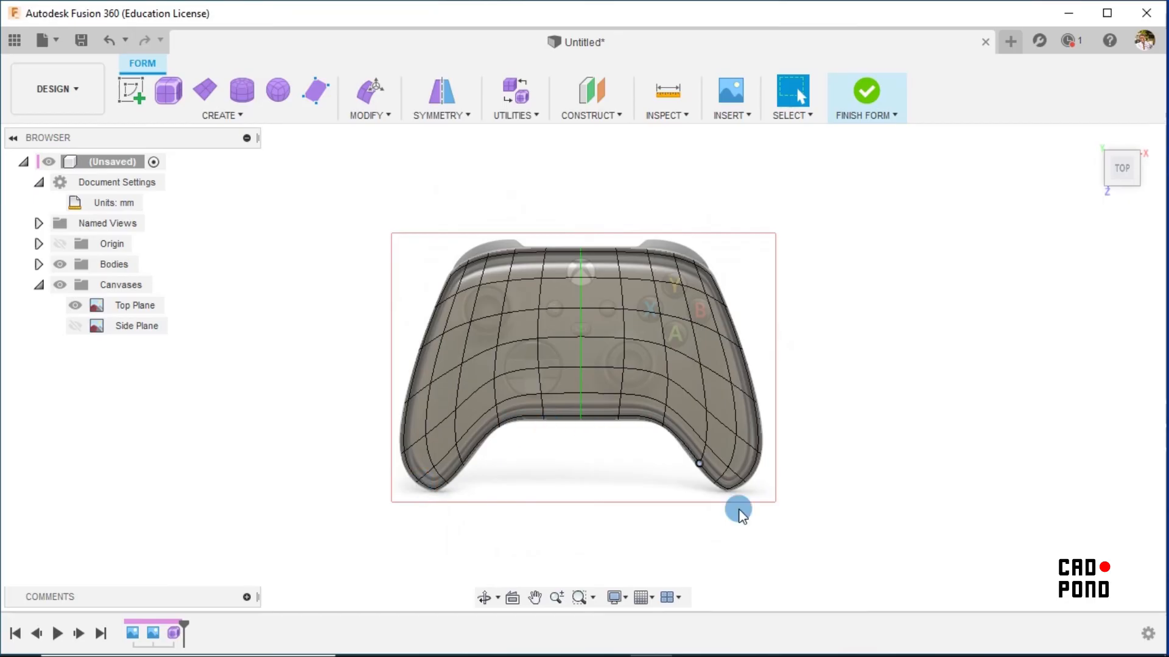
scroll(814, 249, "up", 1)
scroll(813, 266, "down", 1)
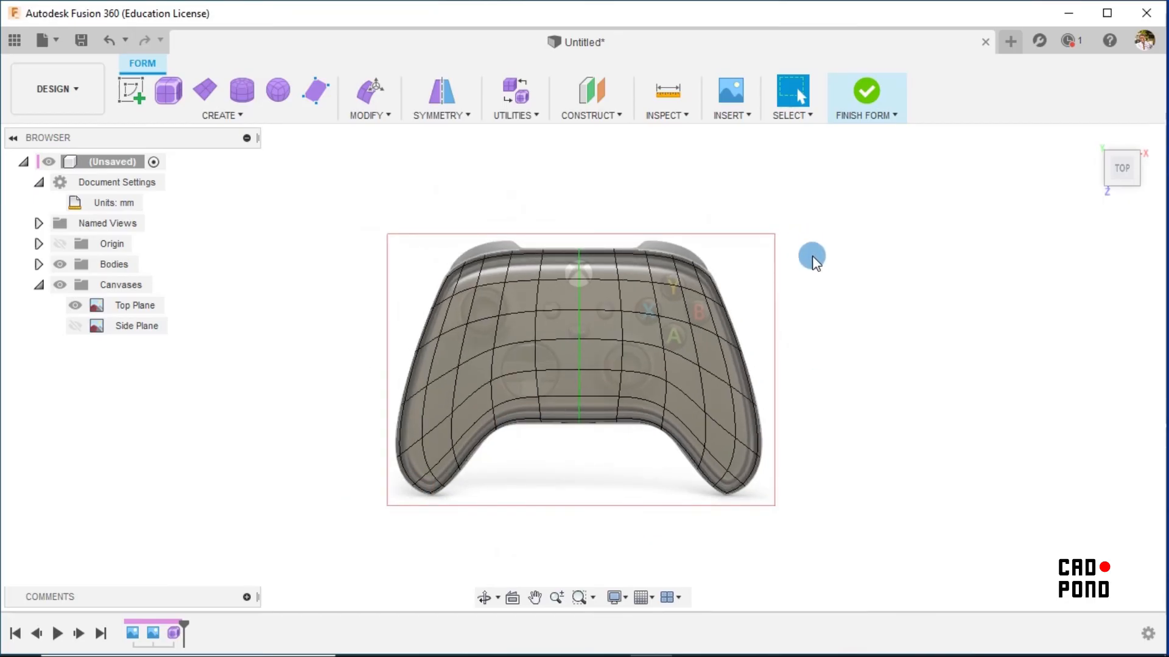
Finish the form and save the design as "Controller Model".
left_click(865, 94)
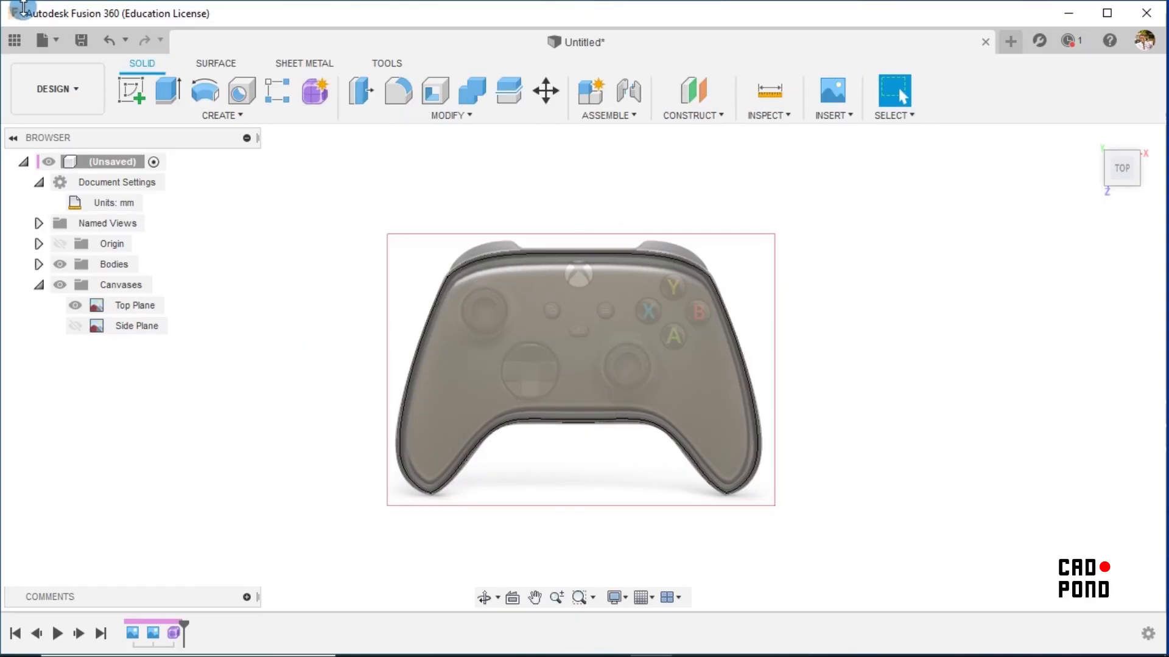
left_click(81, 42)
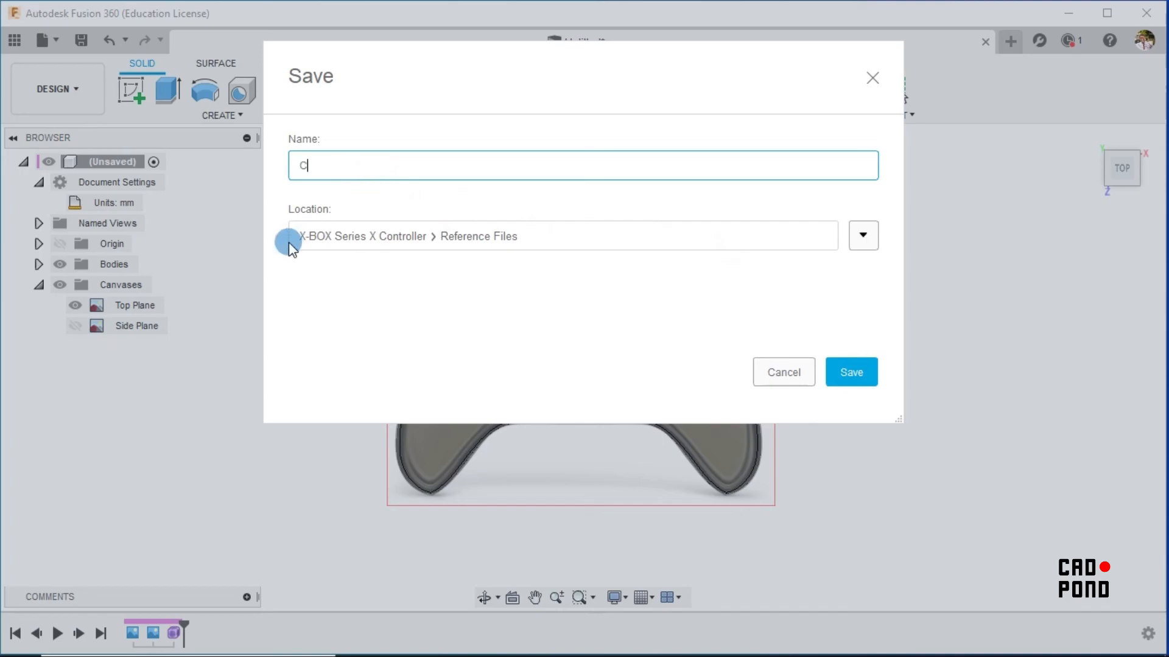
type("ontroller Model")
left_click(833, 367)
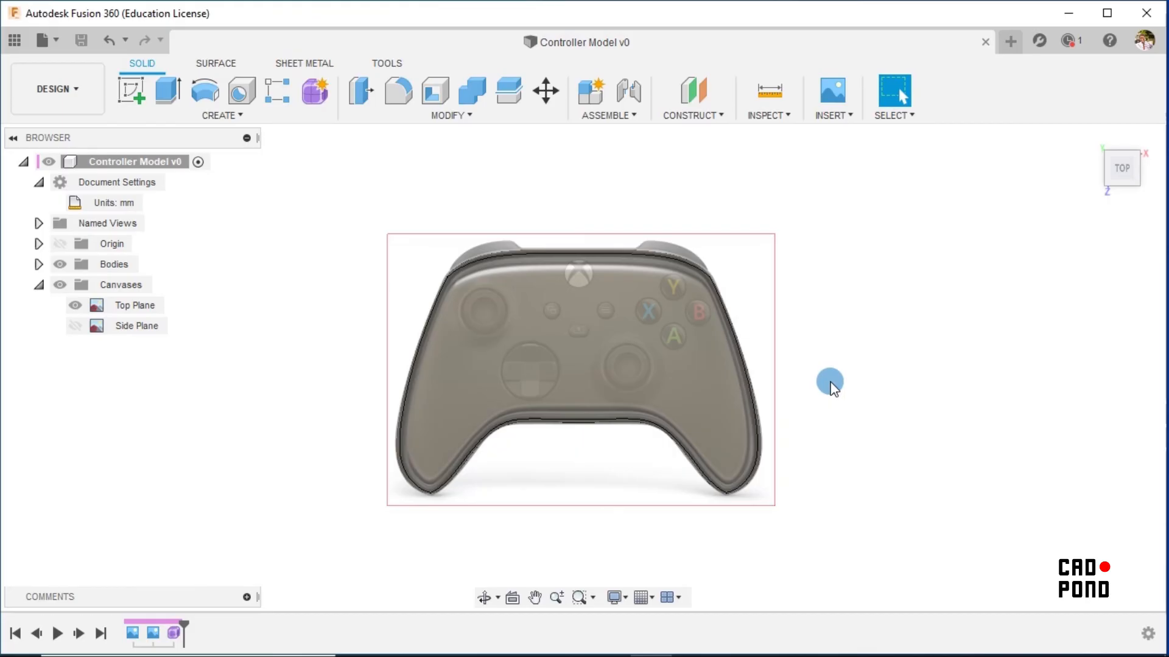
Try to show the Side Plane canvas and inspect the finished solid body in 3D, returning to the home view.
left_click(76, 327)
middle_click_drag(819, 548, 864, 396, "shift")
left_click(1092, 140)
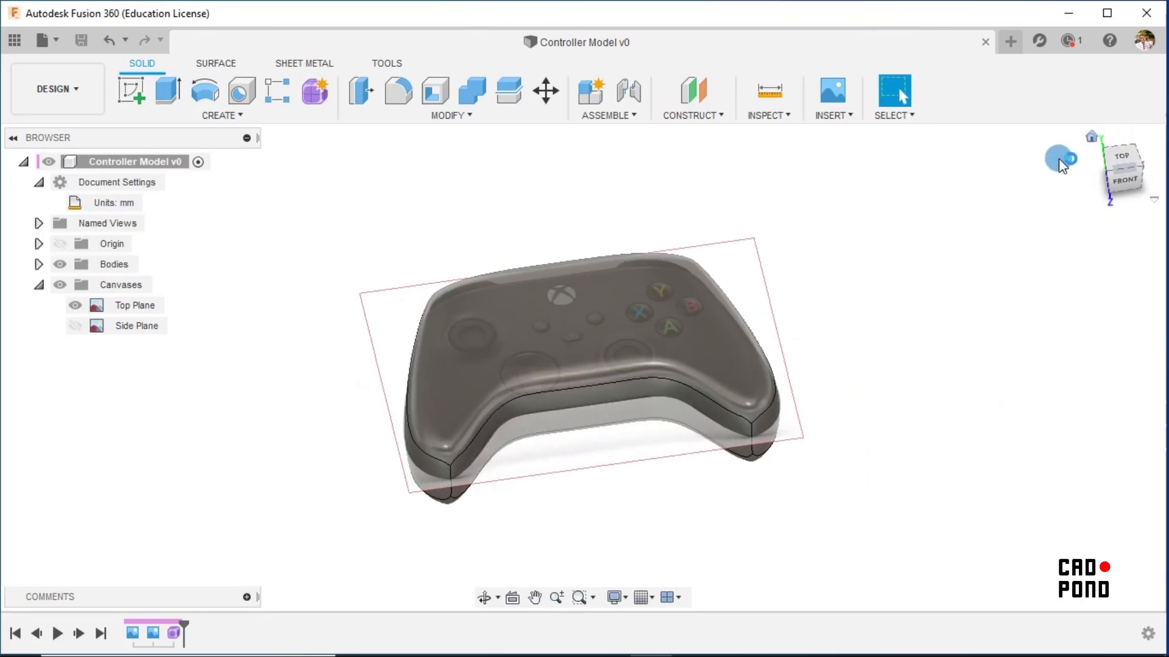